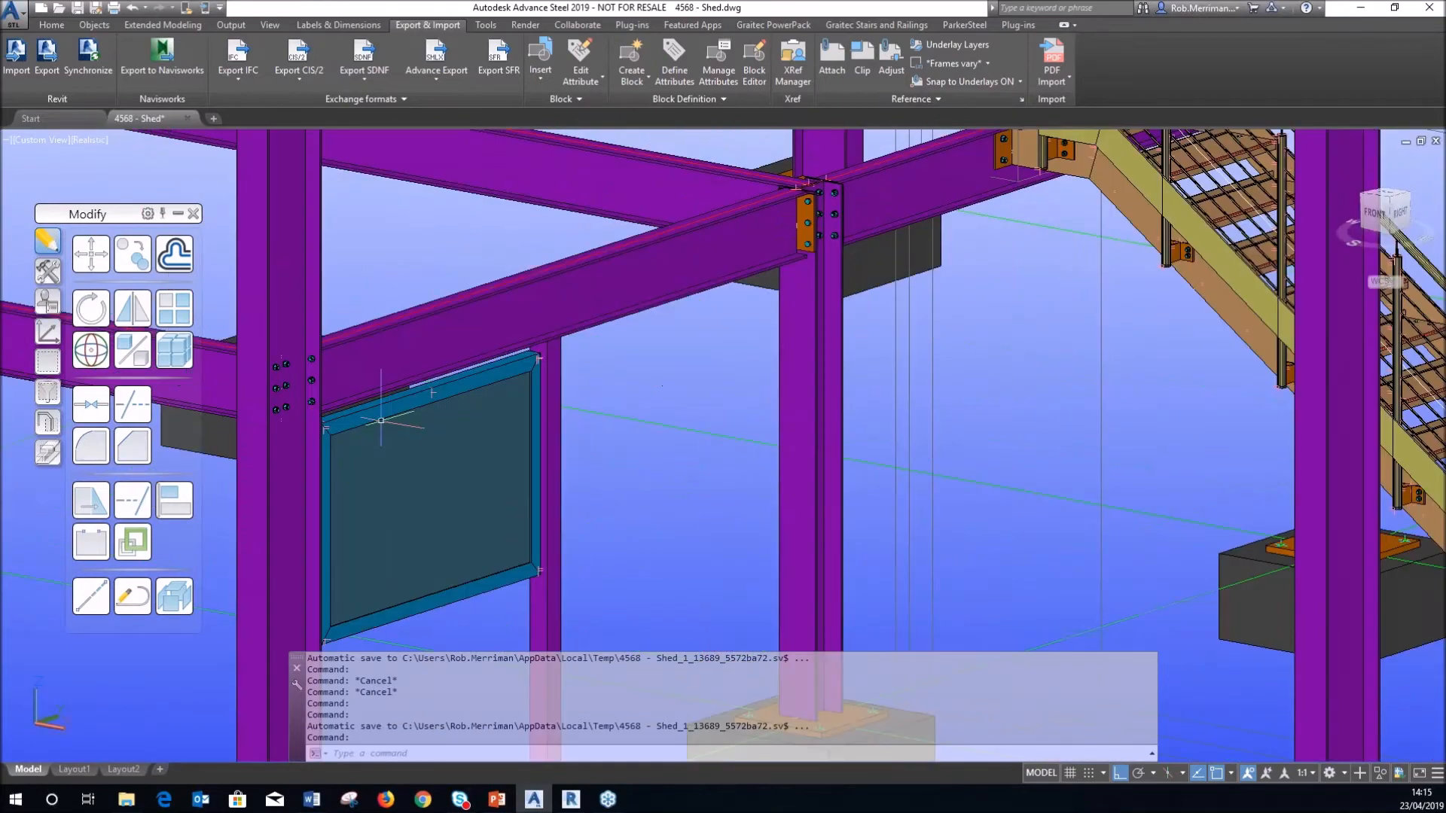
Examine the framed panel, the staircase and the overall steel frame of the shed model from several angles
{"action": "scroll", "coordinate": [381, 410], "scroll_direction": "up", "scroll_amount": 3}
{"action": "middle_click_drag", "start_coordinate": [484, 387], "coordinate": [636, 381], "text": "shift"}
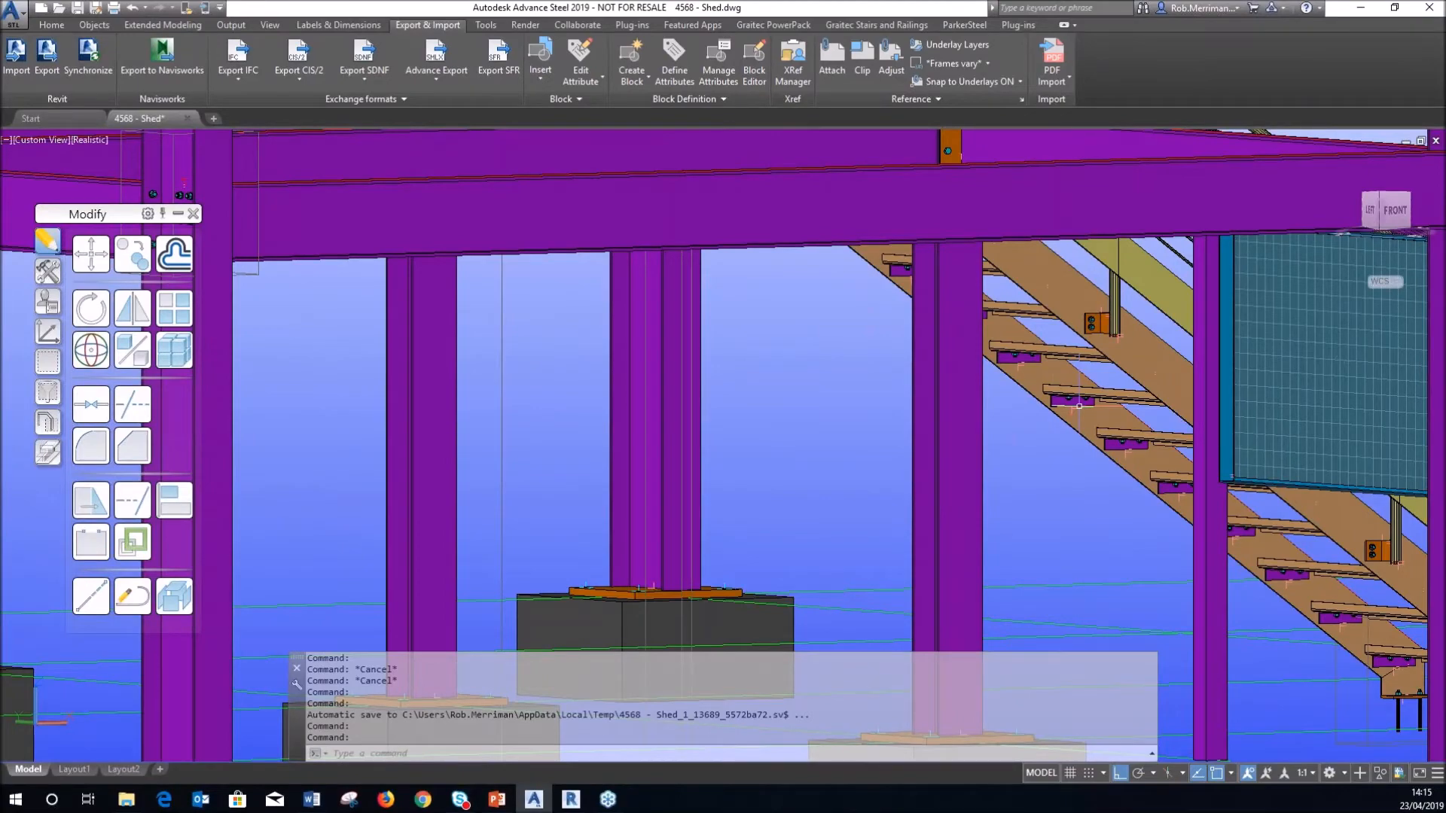
{"action": "scroll", "coordinate": [1078, 406], "scroll_direction": "down", "scroll_amount": 1}
{"action": "scroll", "coordinate": [913, 332], "scroll_direction": "down", "scroll_amount": 5}
{"action": "middle_click_drag", "start_coordinate": [913, 332], "coordinate": [696, 403], "text": "shift"}
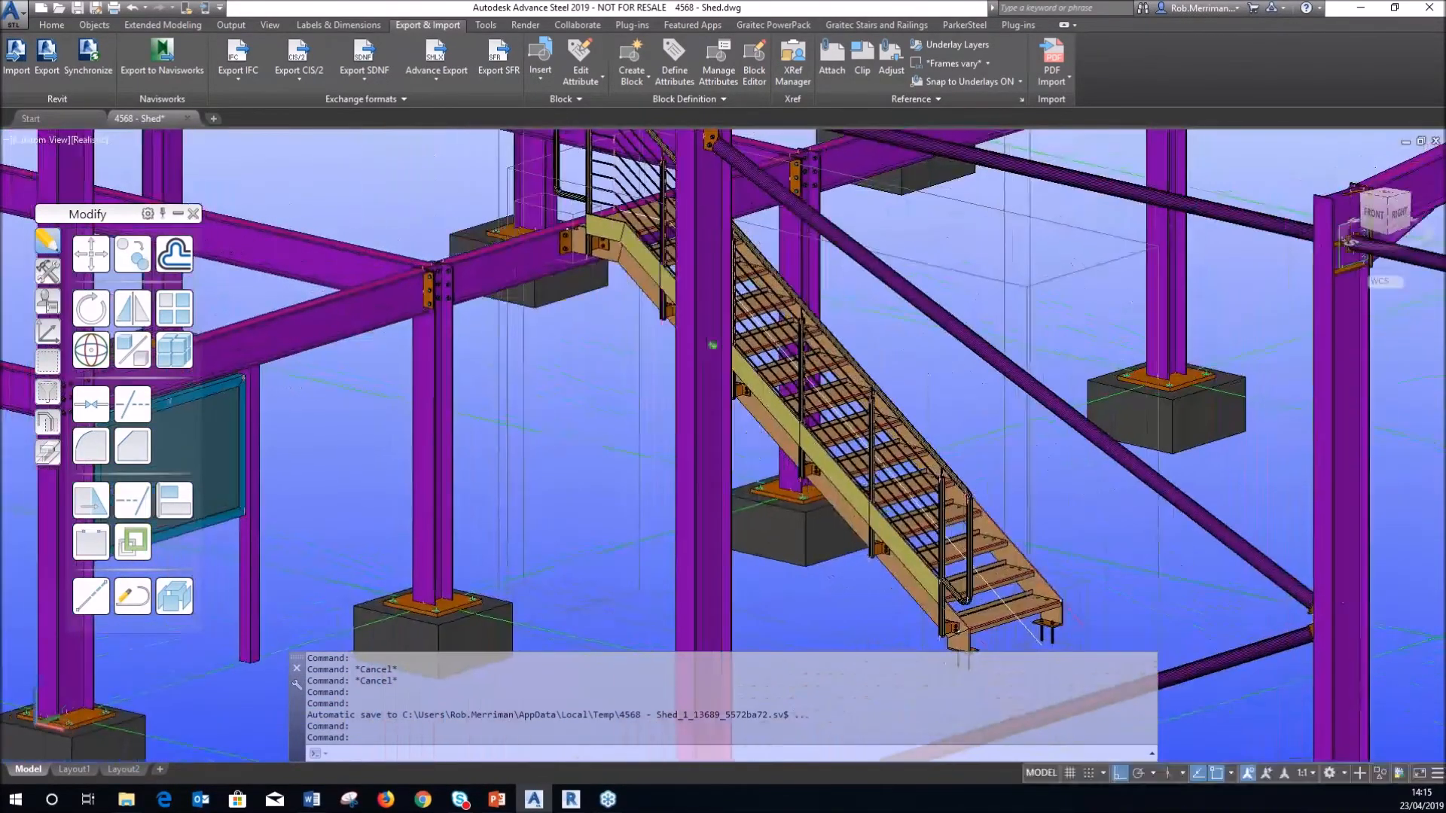
{"action": "scroll", "coordinate": [696, 399], "scroll_direction": "down", "scroll_amount": 3}
{"action": "scroll", "coordinate": [655, 391], "scroll_direction": "down", "scroll_amount": 3}
{"action": "scroll", "coordinate": [647, 391], "scroll_direction": "down", "scroll_amount": 2}
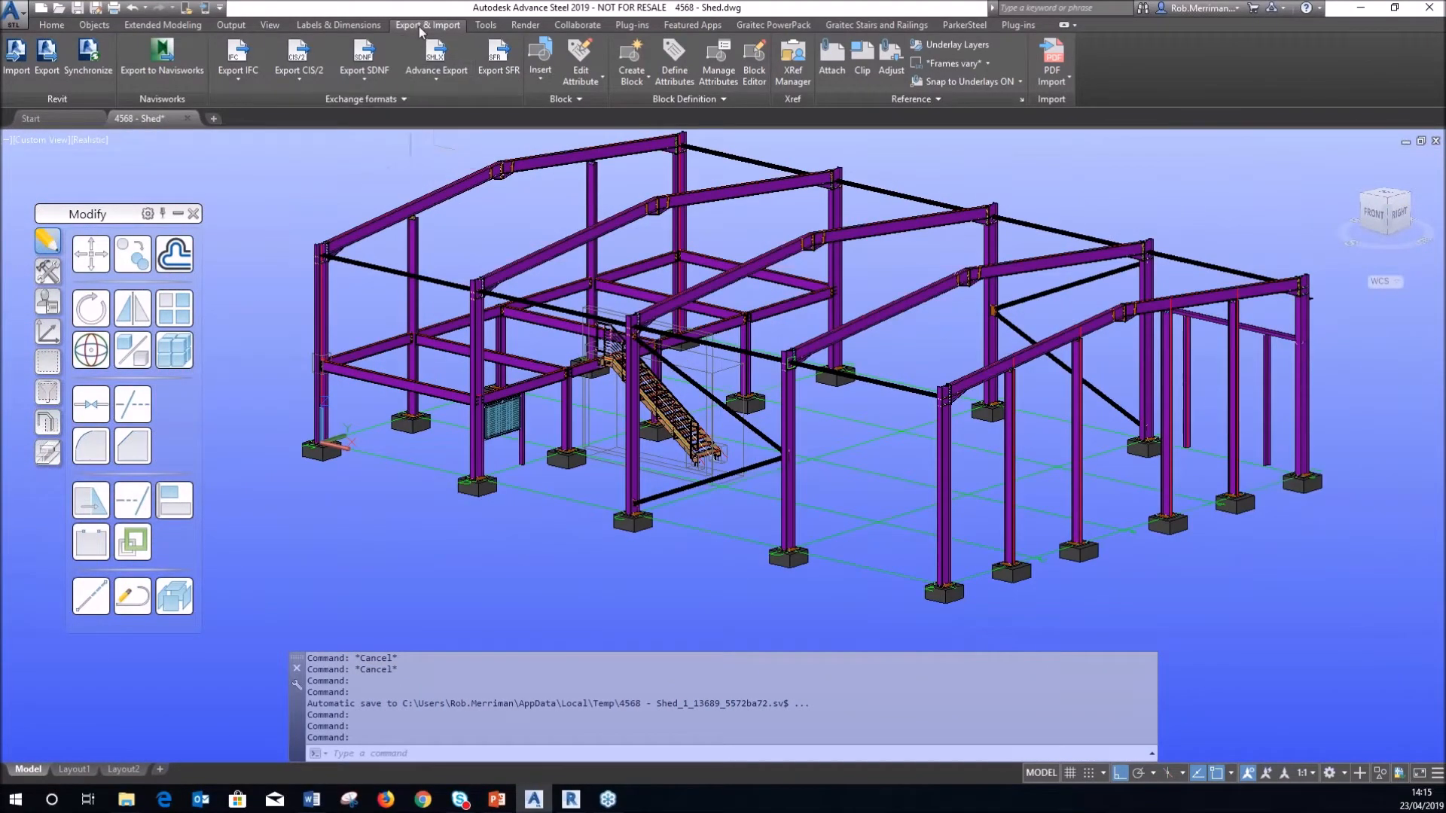
Export the steel model for Revit to the Desktop as 4568 - Shed.smlx
{"action": "left_click", "coordinate": [47, 61]}
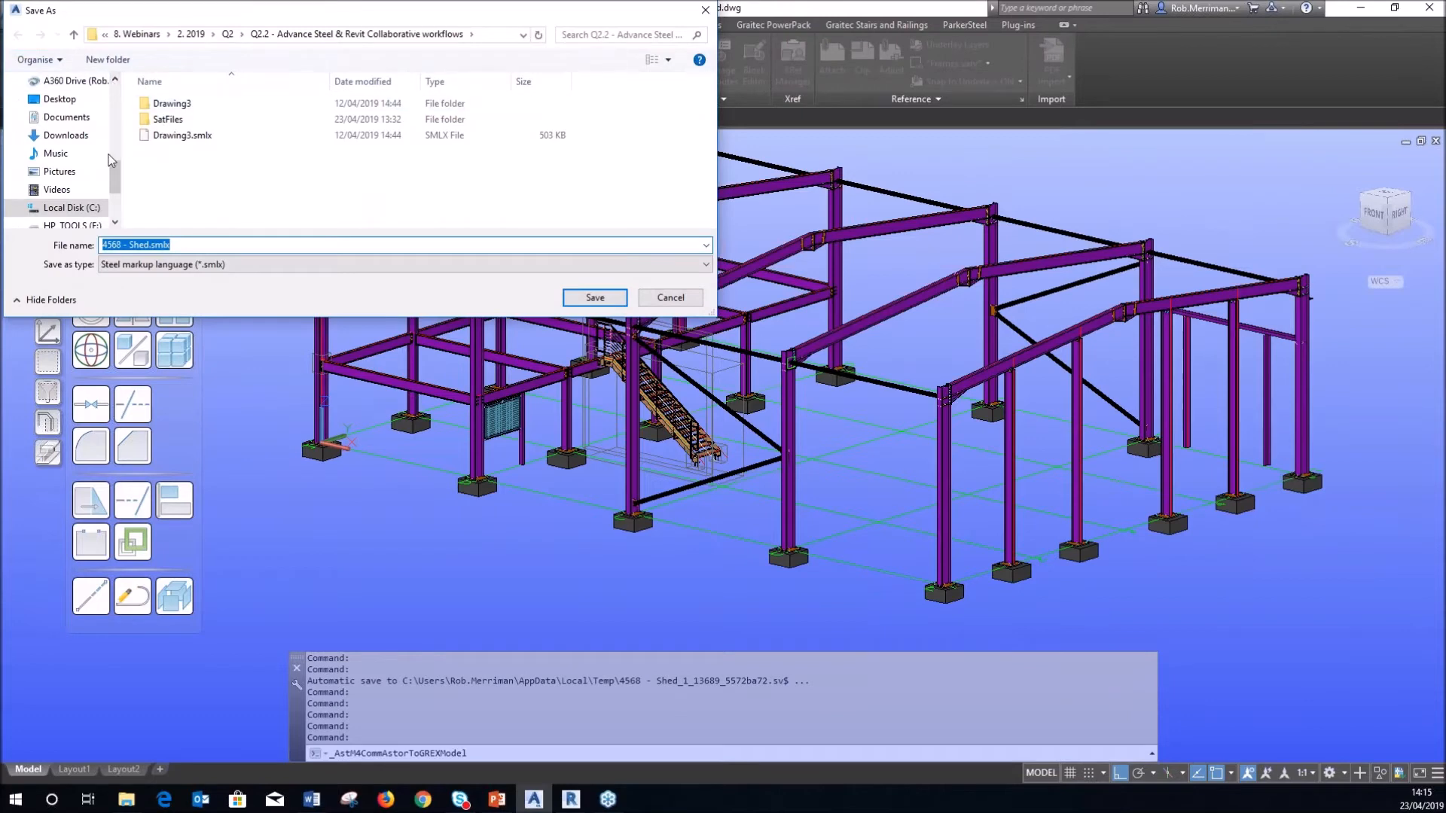
{"action": "left_click", "coordinate": [60, 99]}
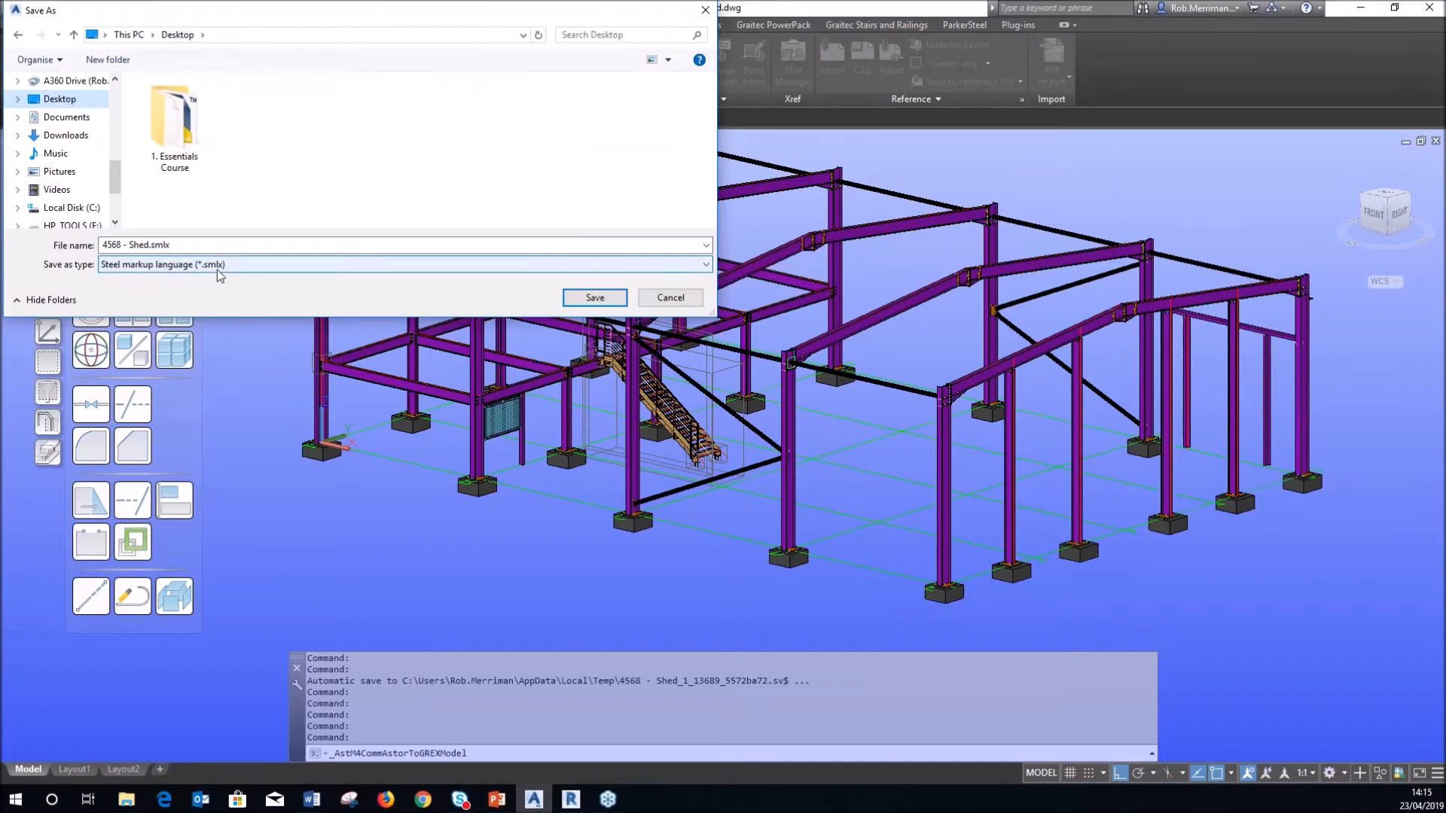
{"action": "left_click", "coordinate": [593, 298]}
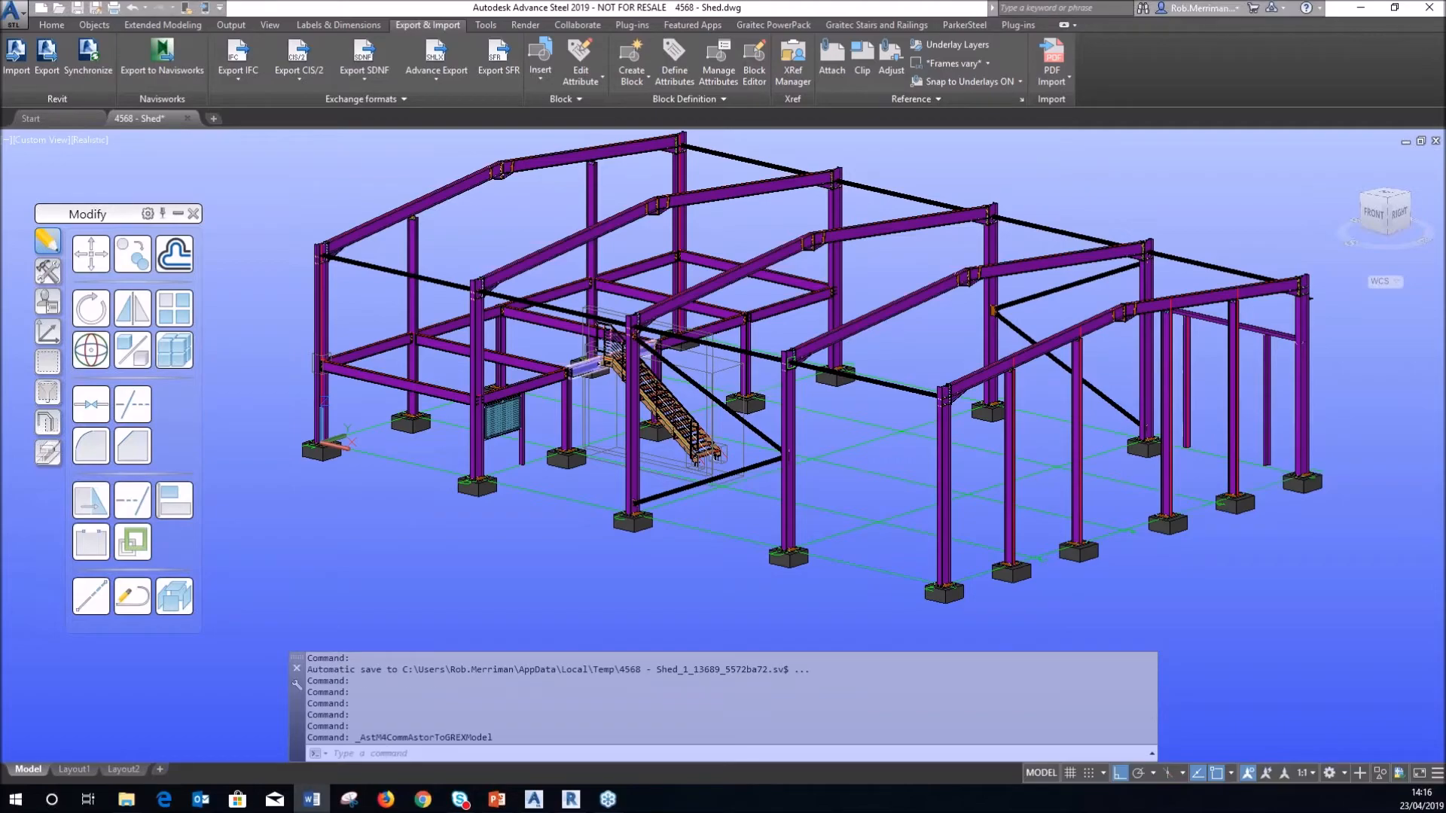
Switch to Revit and create a new project from the structural template
{"action": "key", "text": "alt+Tab"}
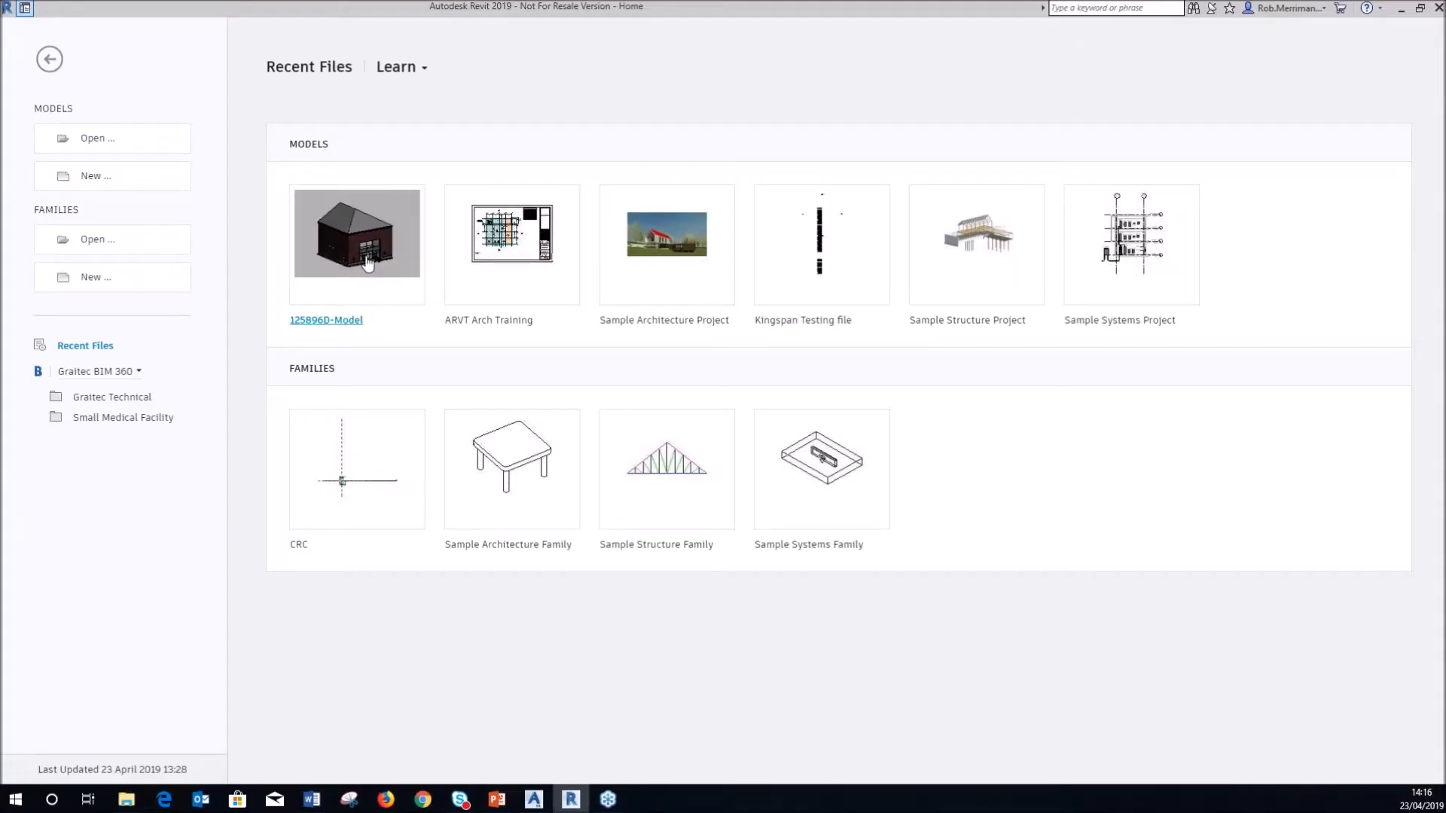
{"action": "left_click", "coordinate": [103, 180]}
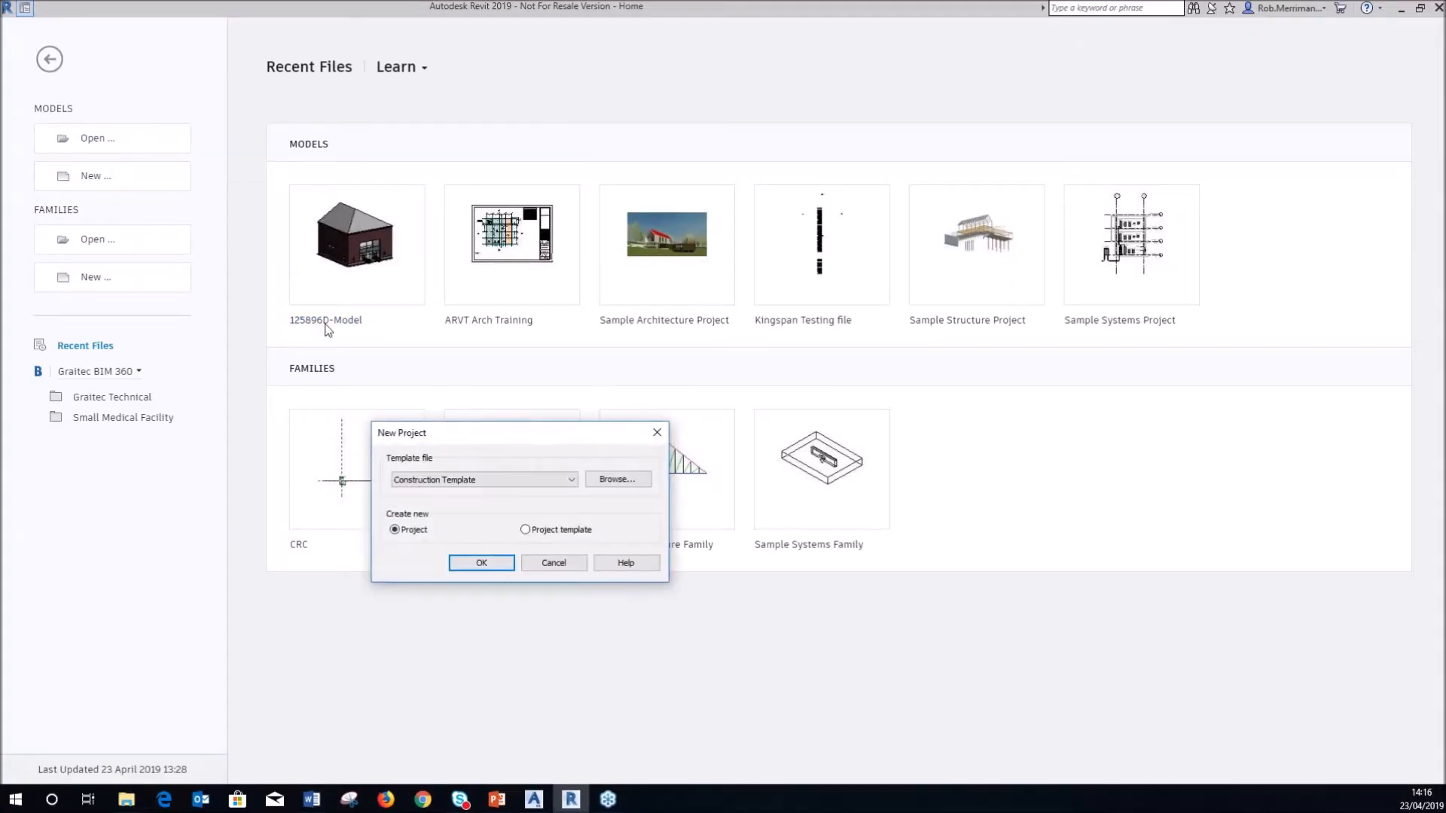
{"action": "left_click", "coordinate": [479, 482]}
{"action": "left_click", "coordinate": [429, 516]}
{"action": "left_click", "coordinate": [477, 562]}
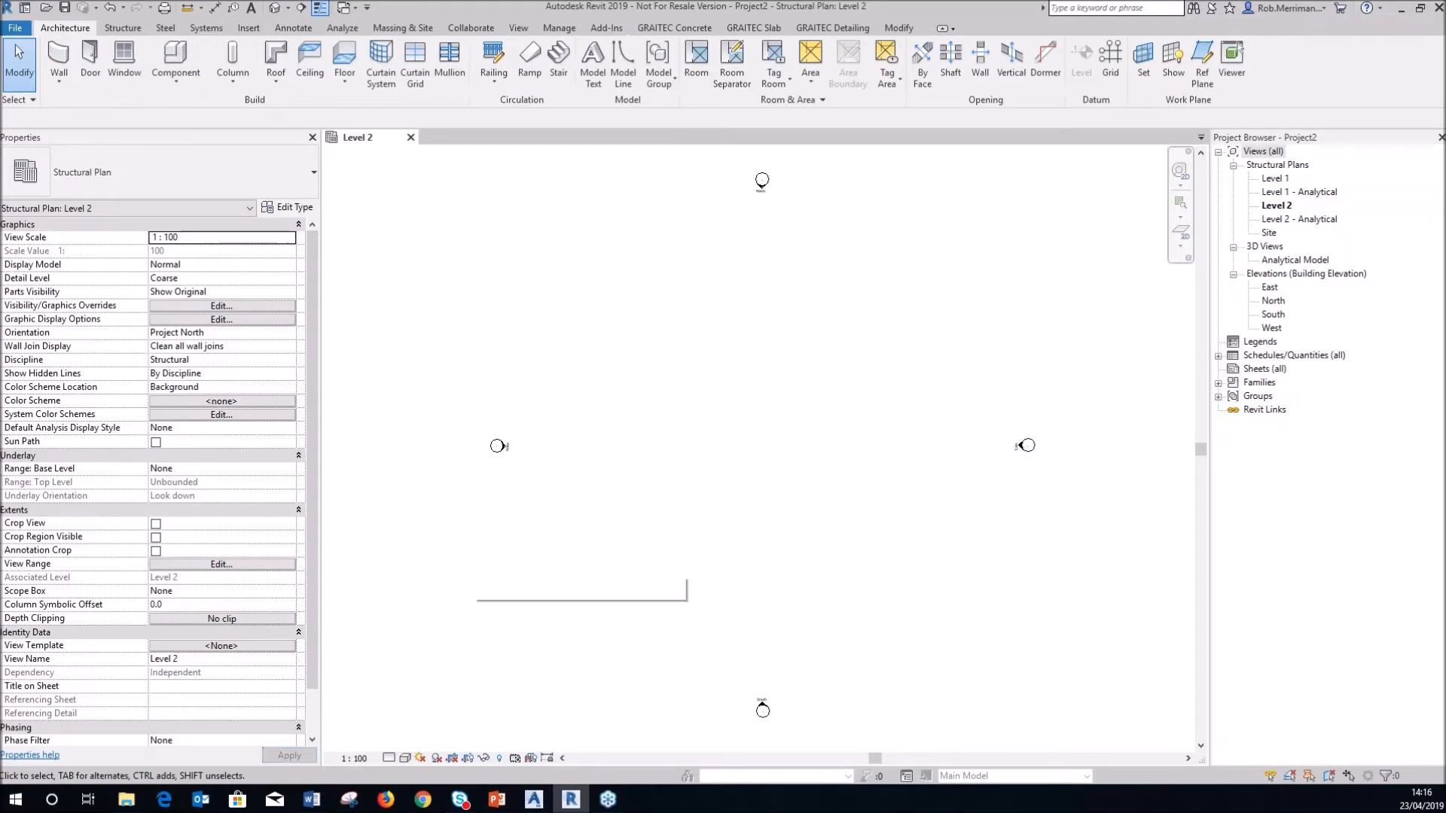
Open the North elevation and delete Level 2 together with its dependent structural plan views
{"action": "double_click", "coordinate": [1274, 300]}
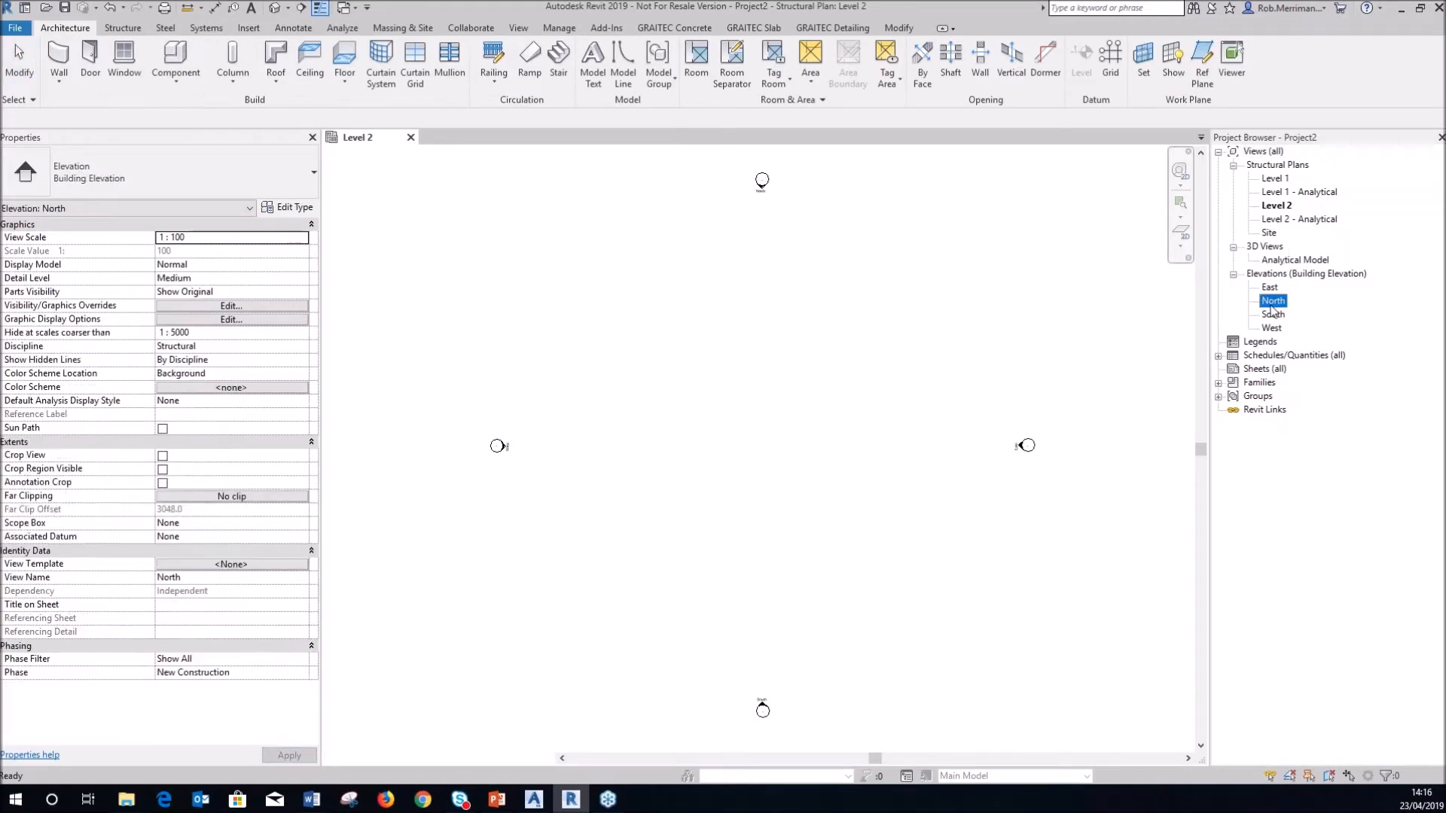
{"action": "left_click_drag", "start_coordinate": [1031, 451], "coordinate": [663, 344]}
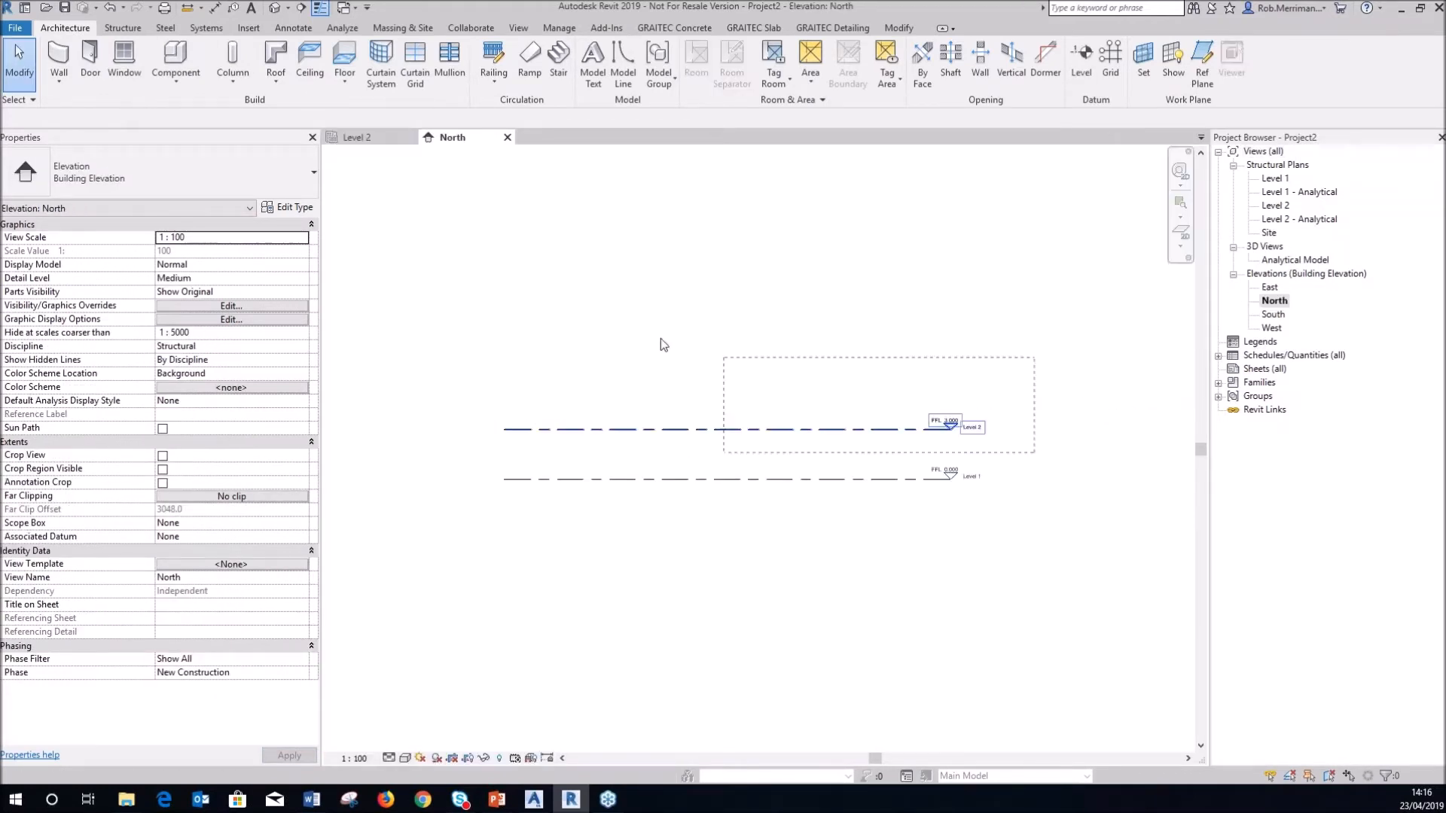
{"action": "left_click_drag", "start_coordinate": [459, 309], "coordinate": [459, 309]}
{"action": "key", "text": "Delete"}
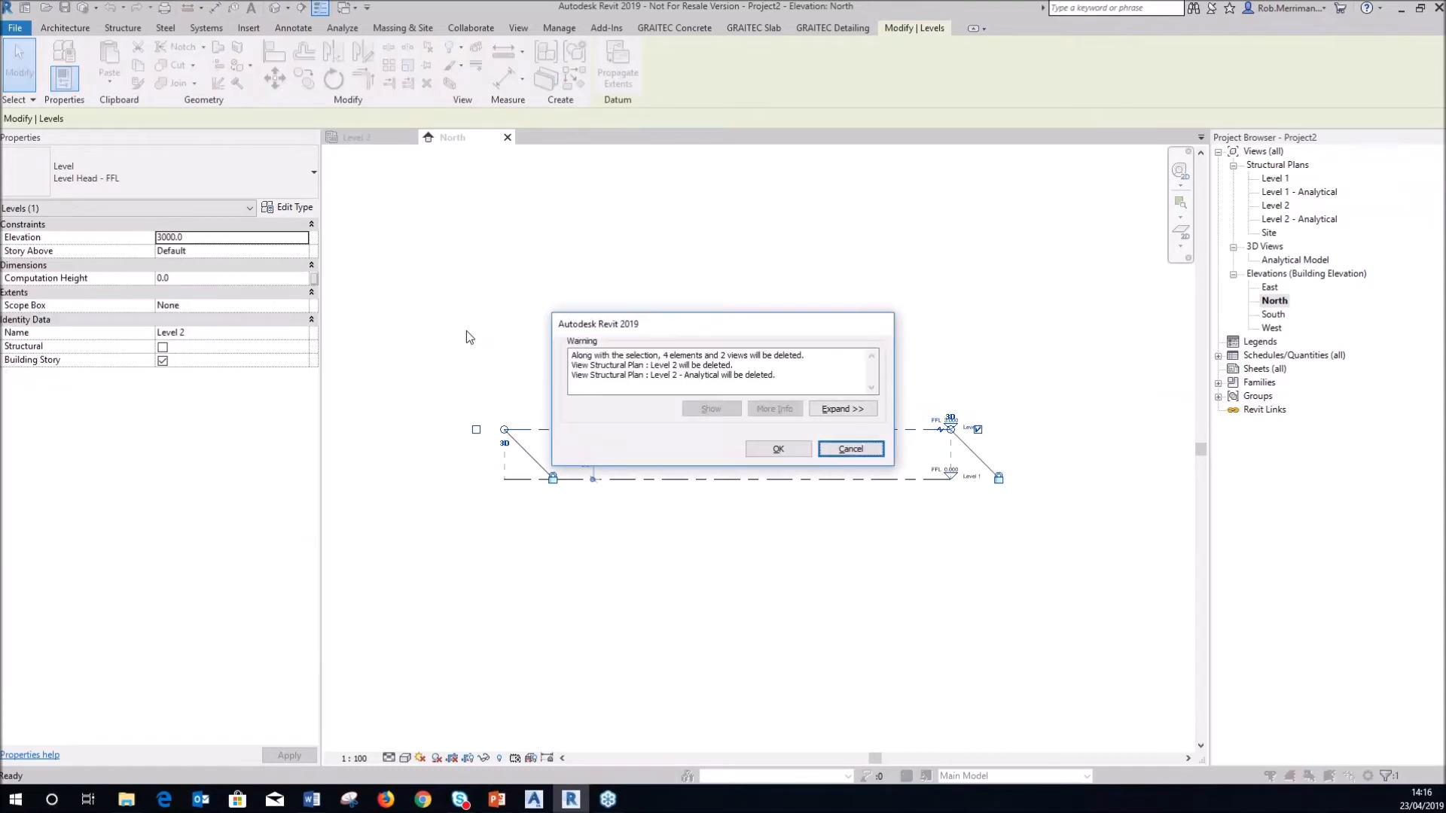
{"action": "left_click", "coordinate": [772, 451]}
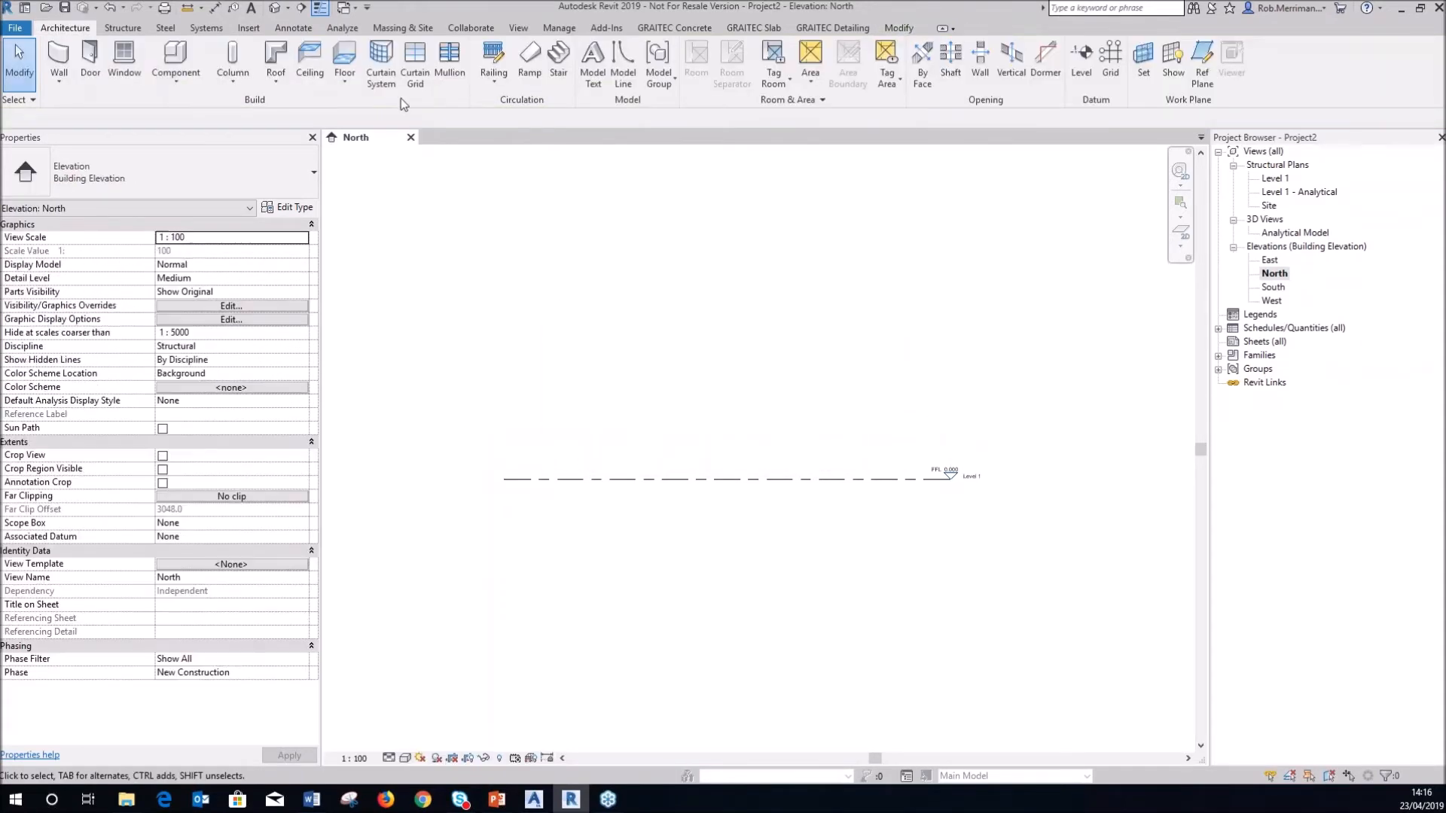
Open the default 3D view and import 4568 - Shed.smlx from the Desktop with the Advance Steel Extension
{"action": "left_click", "coordinate": [275, 7]}
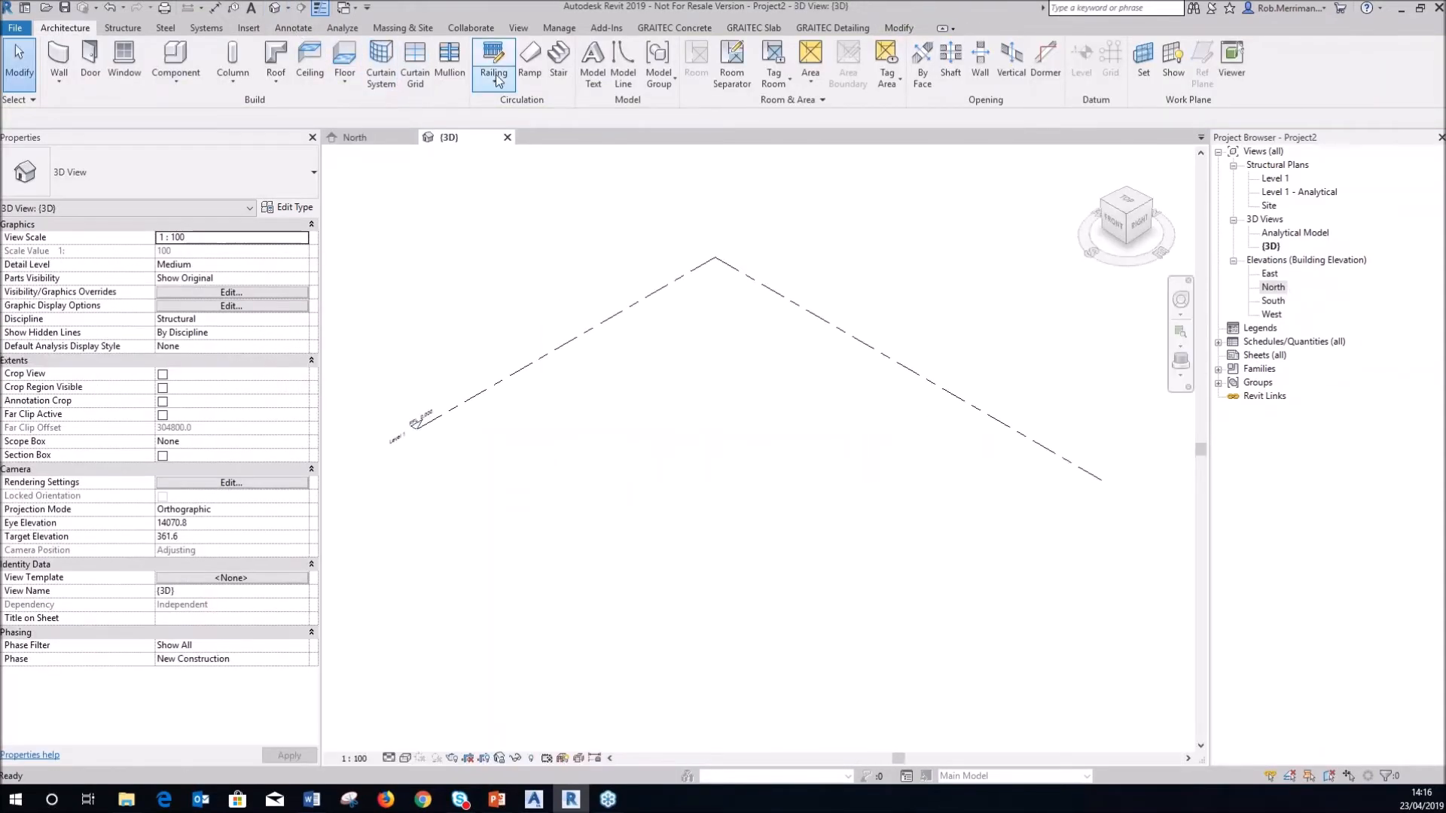
{"action": "left_click", "coordinate": [611, 29]}
{"action": "left_click", "coordinate": [398, 71]}
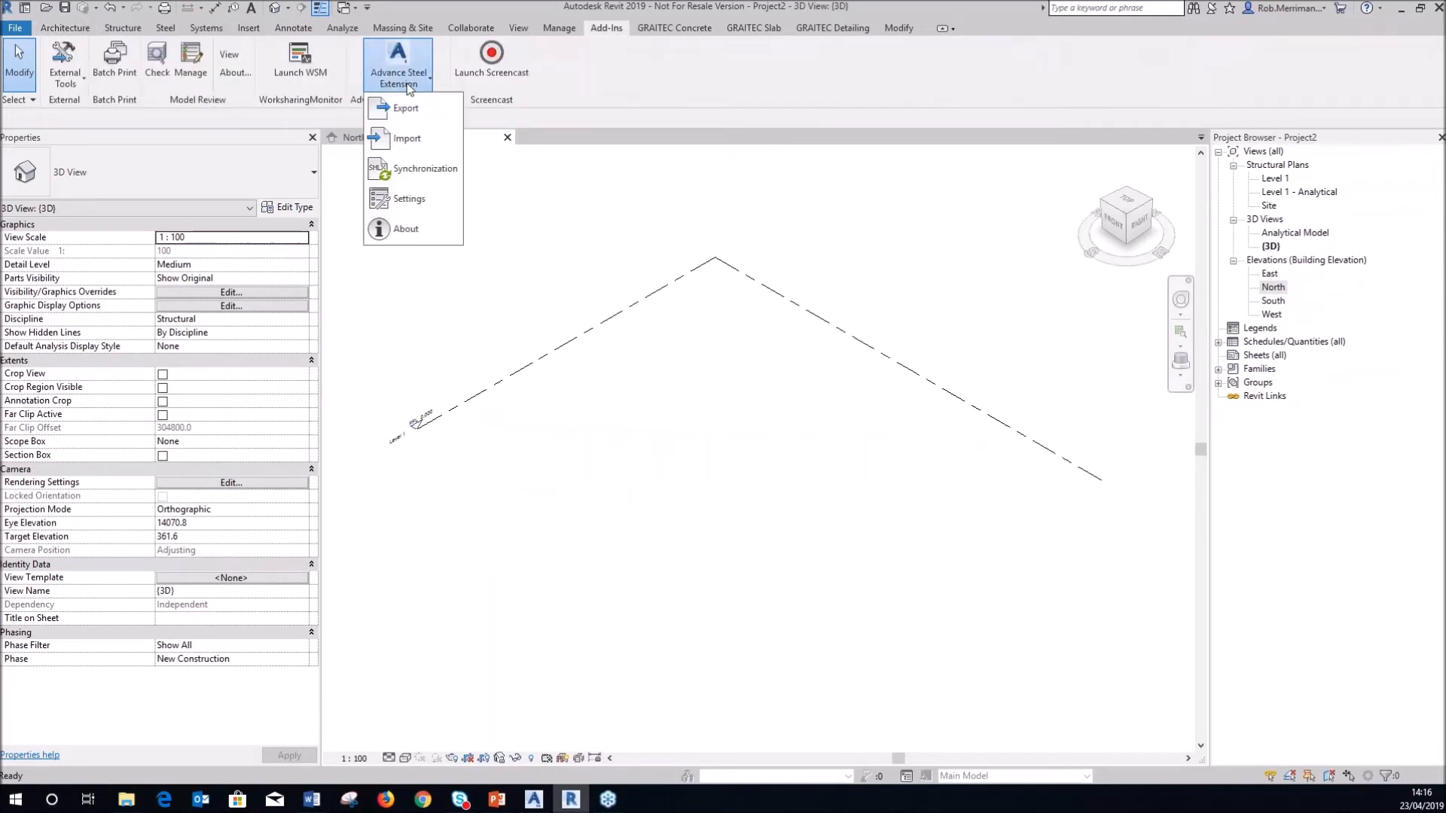
{"action": "left_click", "coordinate": [418, 139]}
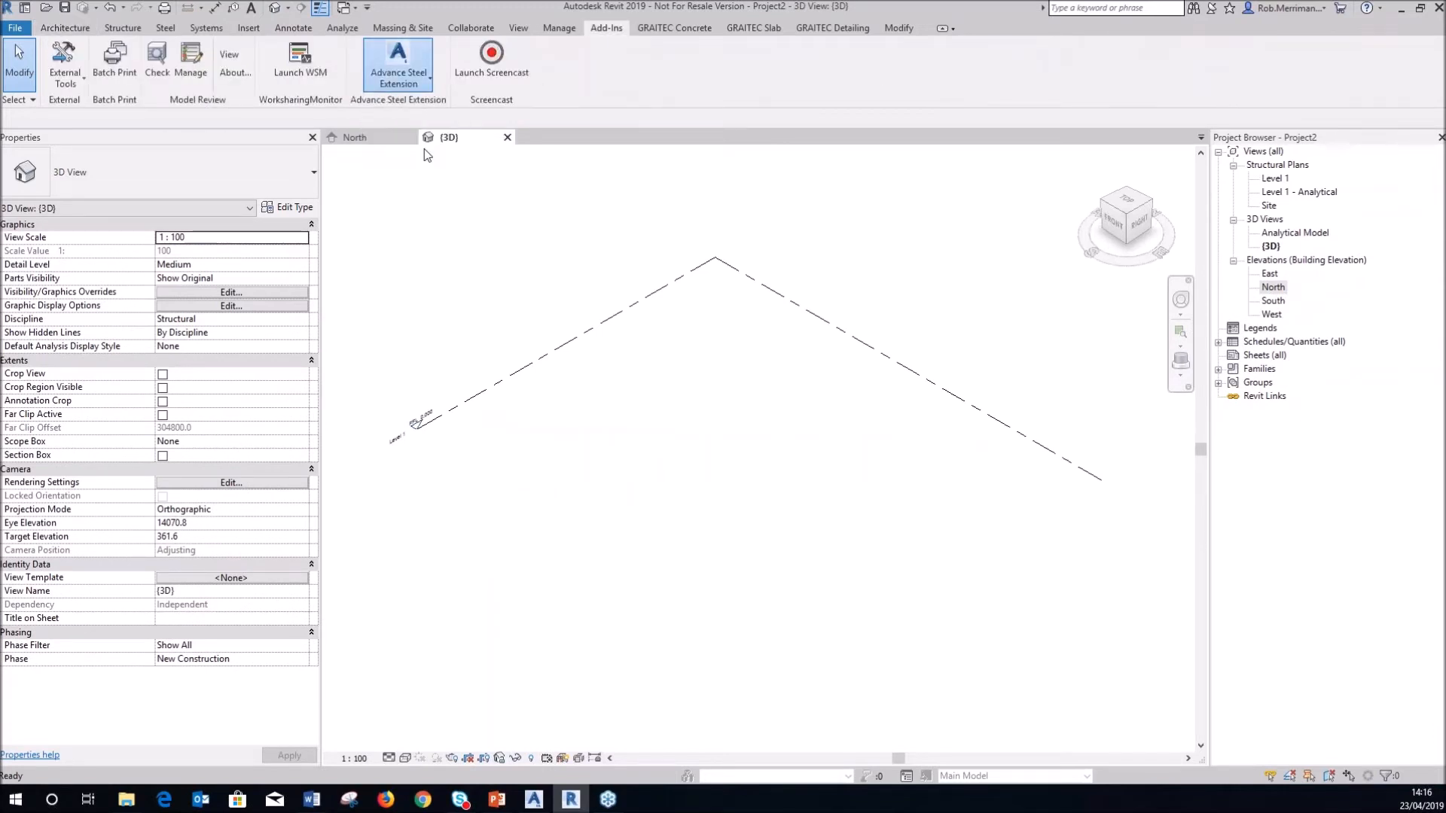
{"action": "left_click", "coordinate": [845, 500]}
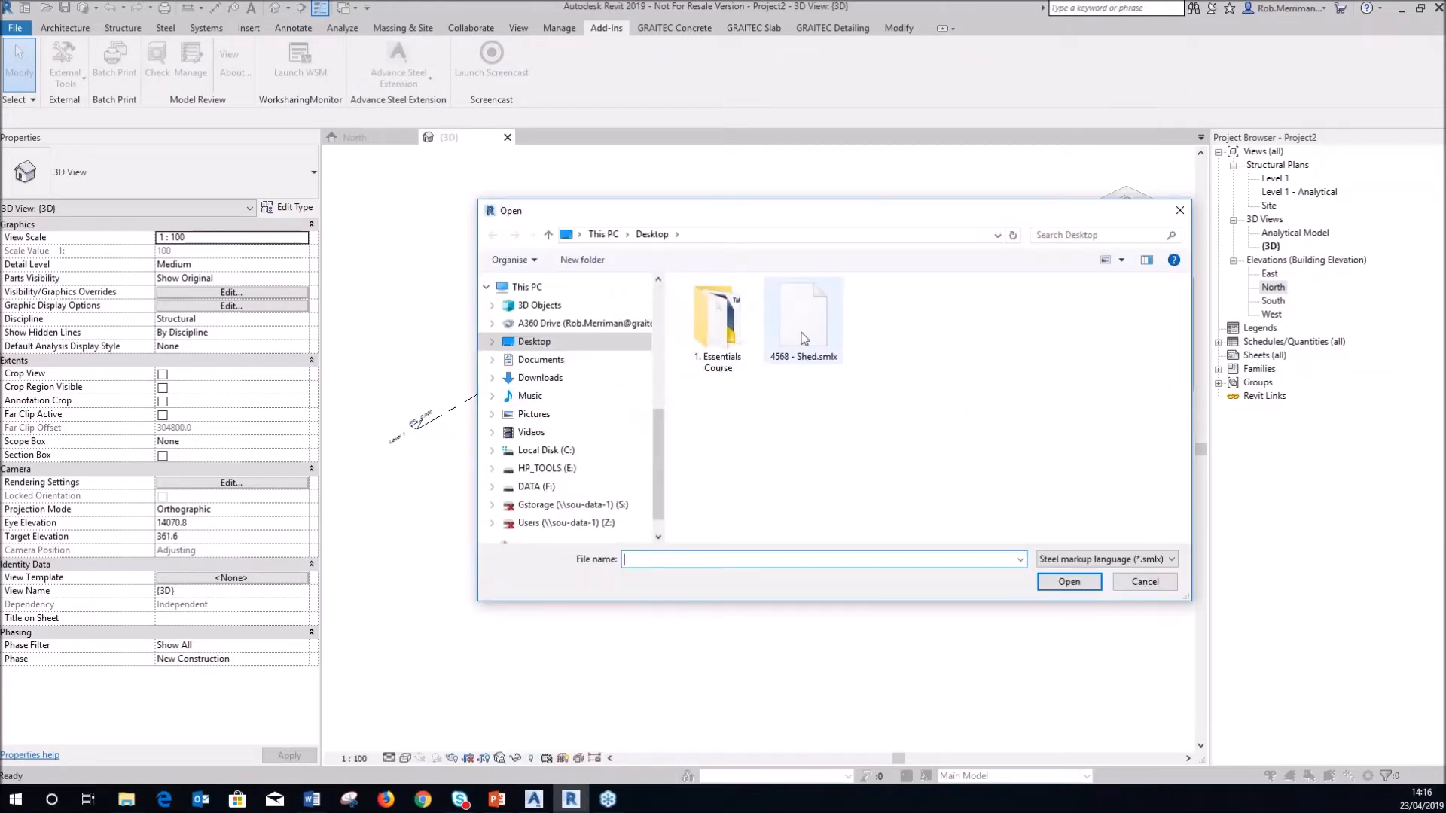
{"action": "double_click", "coordinate": [803, 328]}
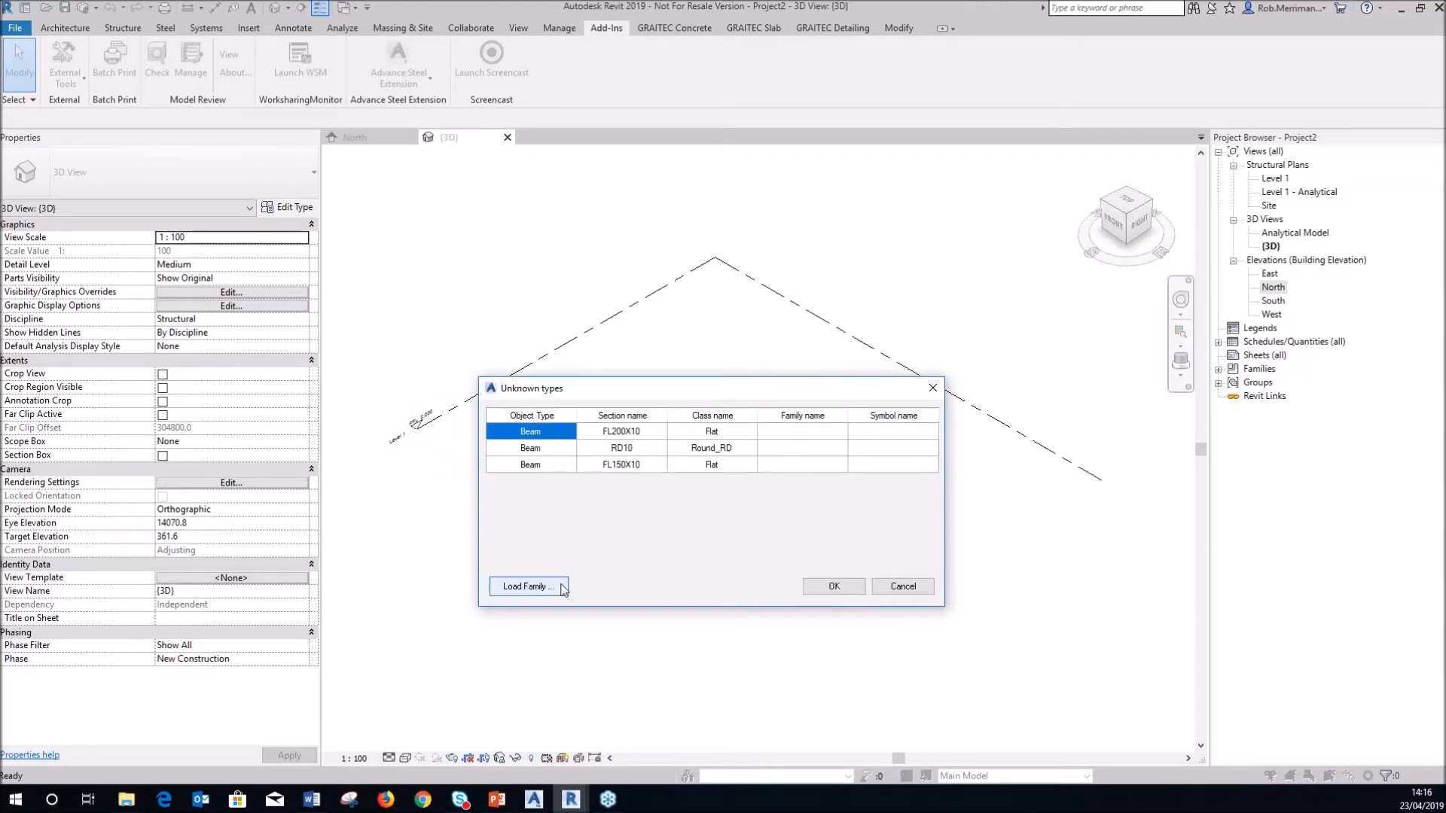
Start loading a family for the unknown FL200X10 beam and browse to the UK library's Structural Framing > Steel folder
{"action": "left_click", "coordinate": [520, 591]}
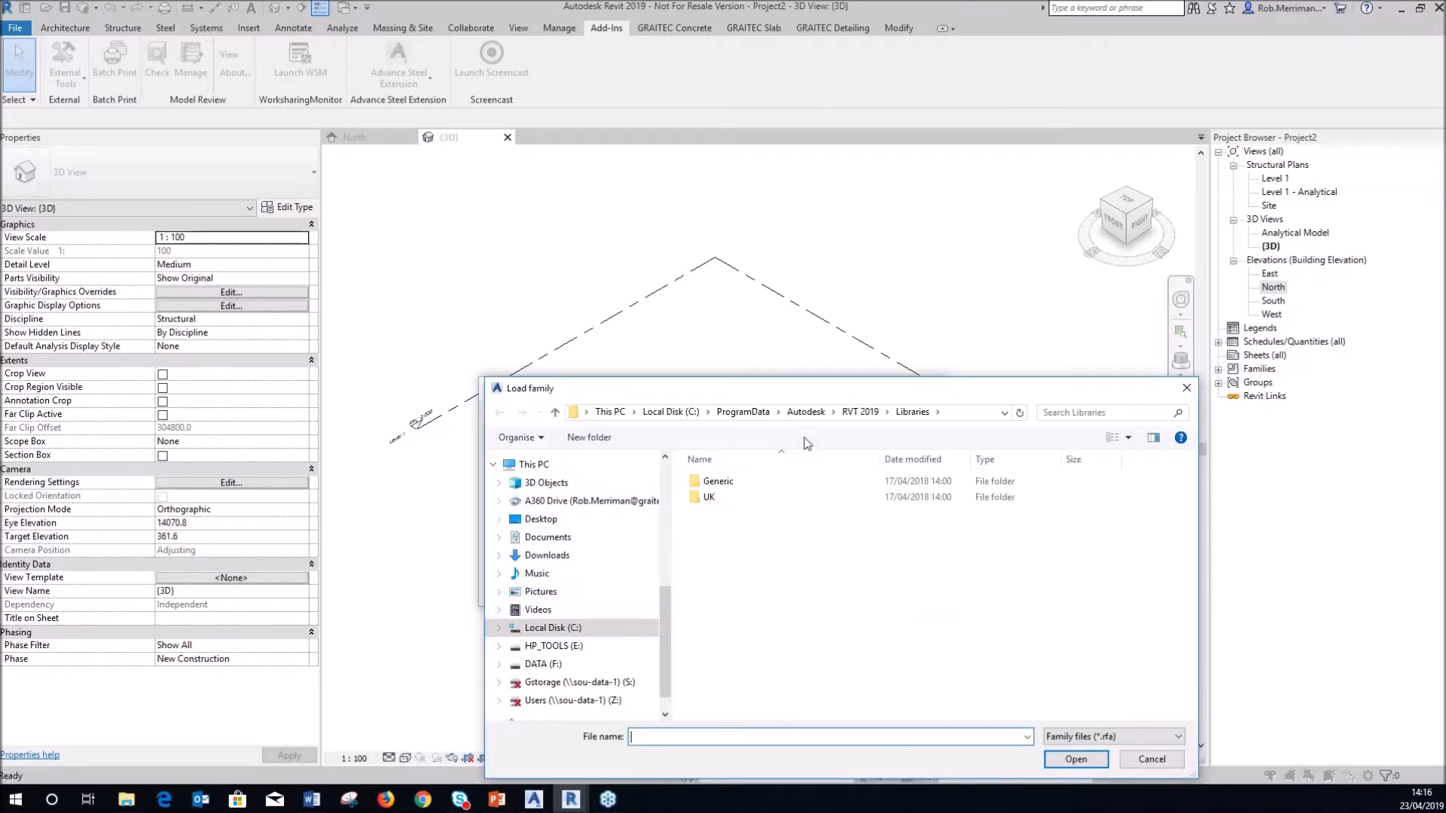
{"action": "left_click_drag", "start_coordinate": [743, 396], "coordinate": [973, 320]}
{"action": "left_click", "coordinate": [946, 426]}
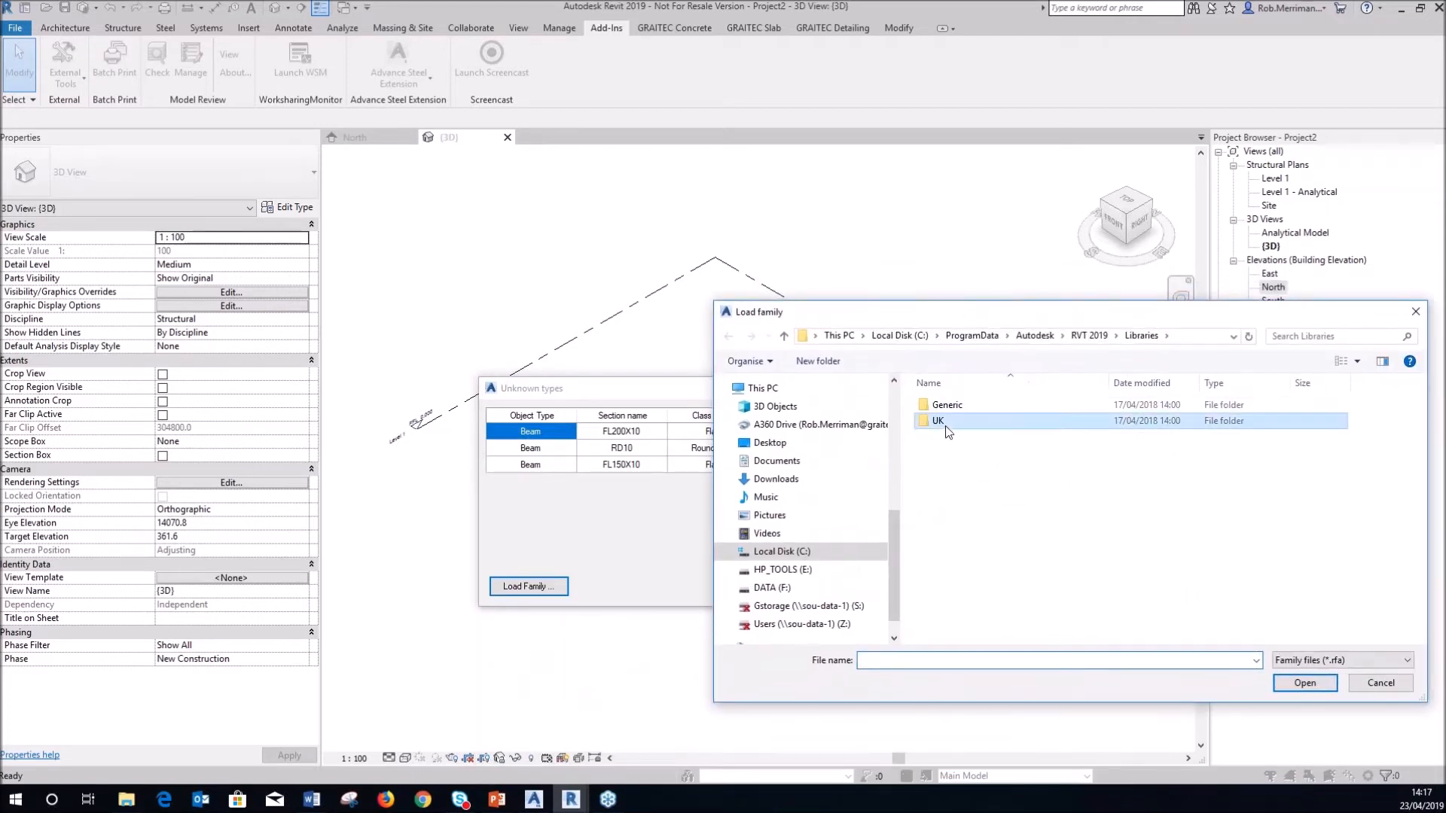
{"action": "double_click", "coordinate": [941, 421]}
{"action": "scroll", "coordinate": [963, 482], "scroll_direction": "down", "scroll_amount": 1}
{"action": "scroll", "coordinate": [968, 488], "scroll_direction": "down", "scroll_amount": 6}
{"action": "scroll", "coordinate": [970, 488], "scroll_direction": "down", "scroll_amount": 2}
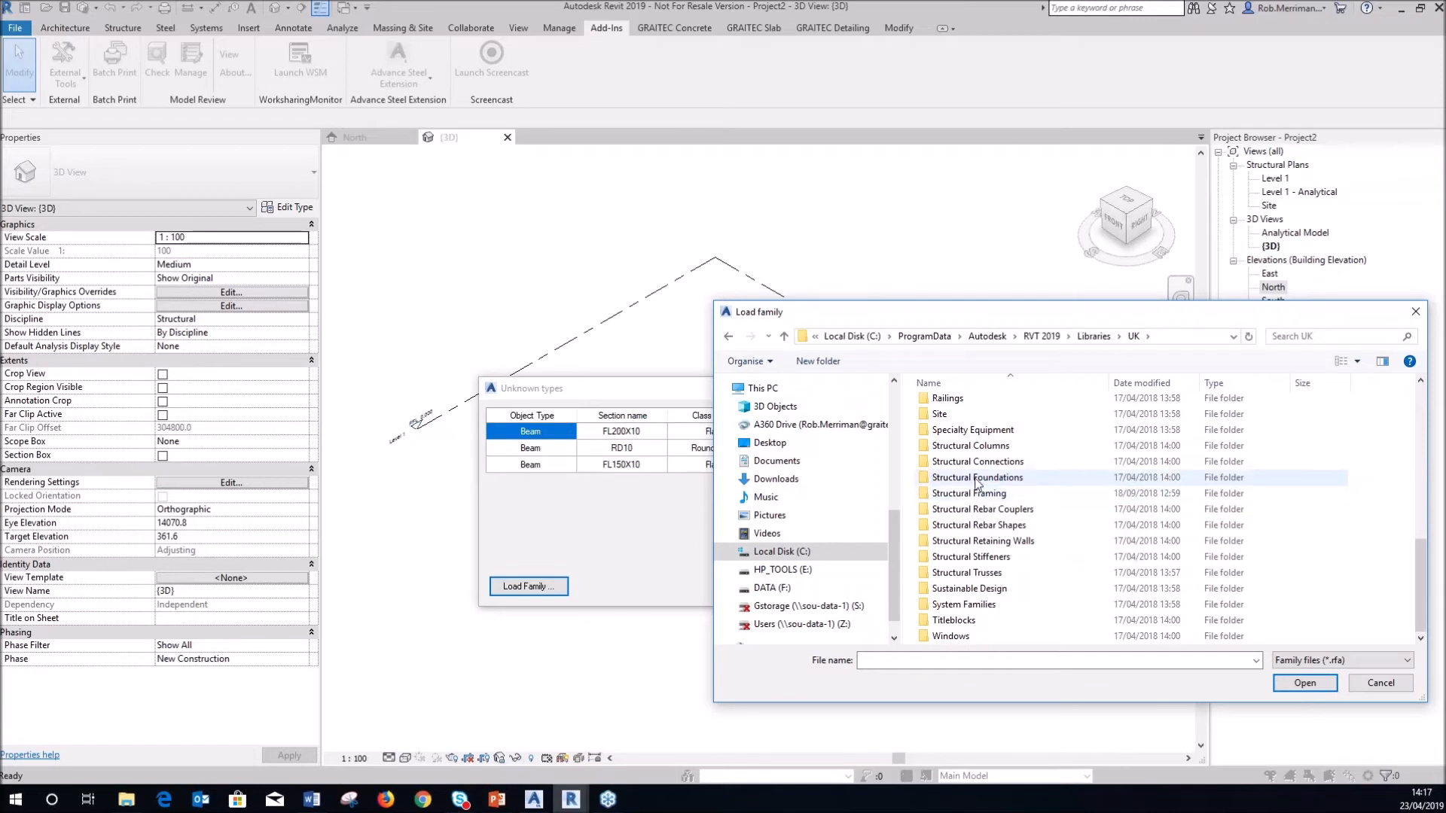
{"action": "left_click", "coordinate": [975, 495]}
{"action": "double_click", "coordinate": [978, 497]}
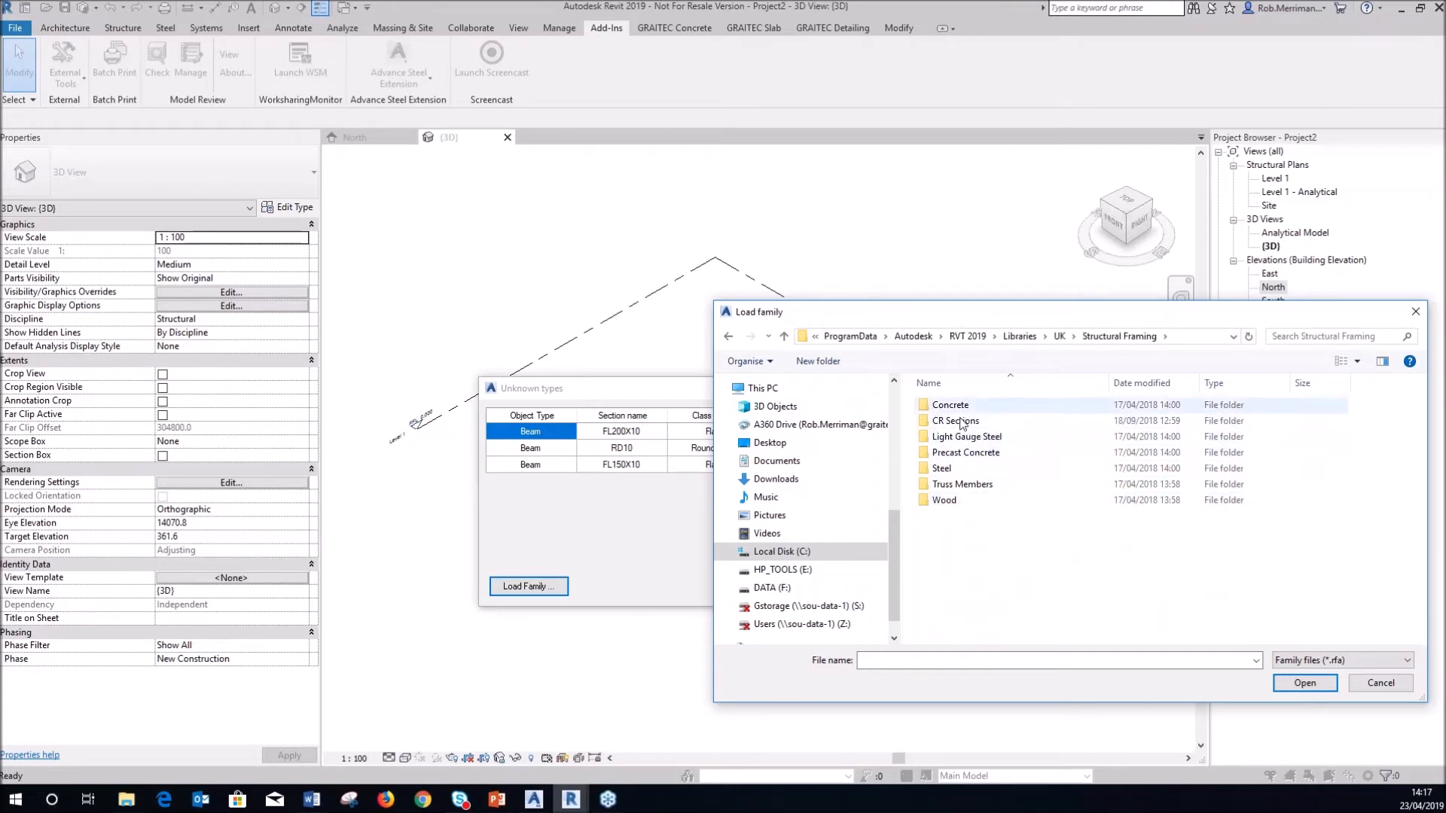
{"action": "left_click", "coordinate": [950, 473]}
{"action": "double_click", "coordinate": [950, 471]}
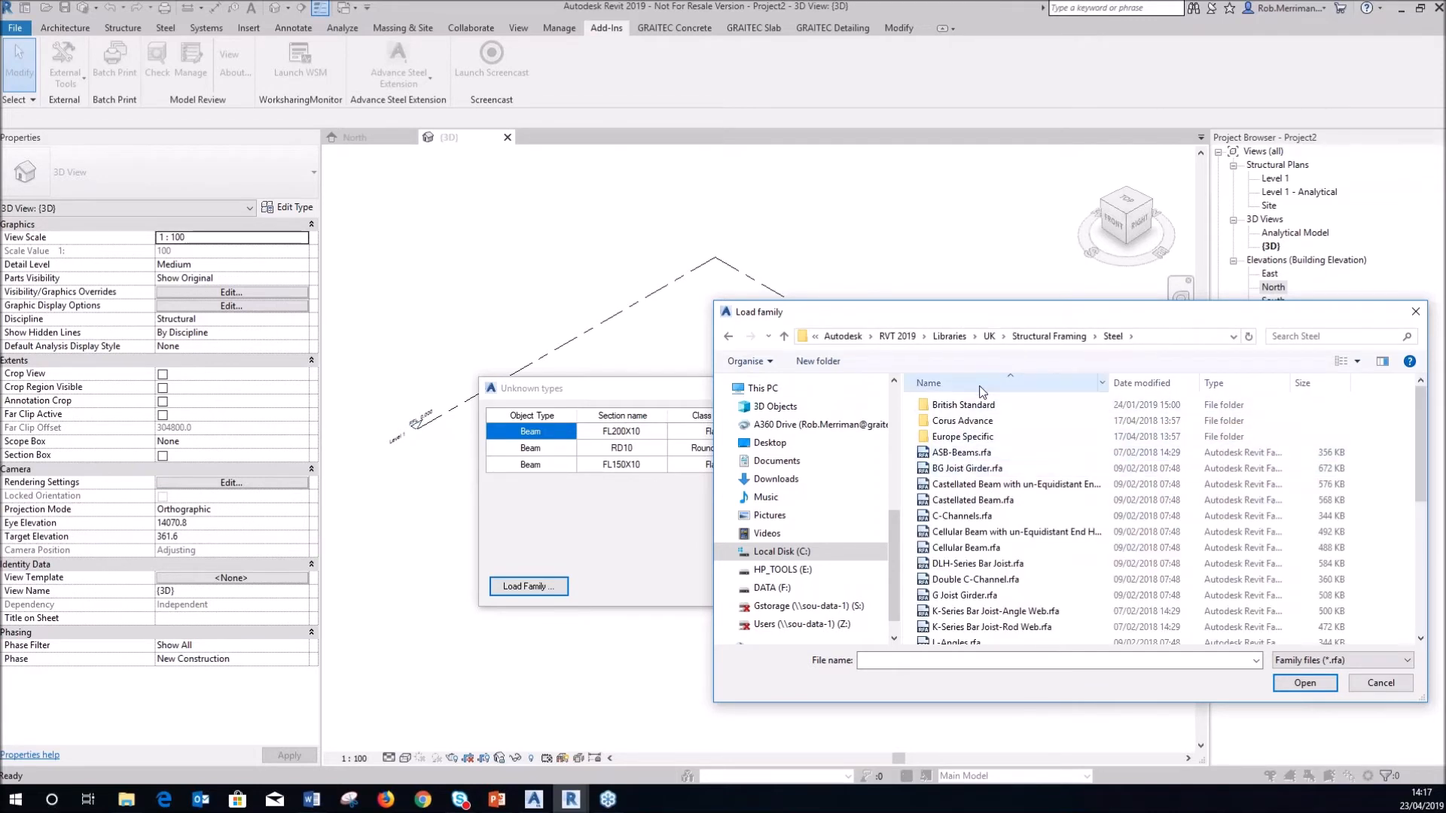
Open the Flat Bars family from the Europe Specific folder
{"action": "scroll", "coordinate": [1002, 505], "scroll_direction": "down", "scroll_amount": 4}
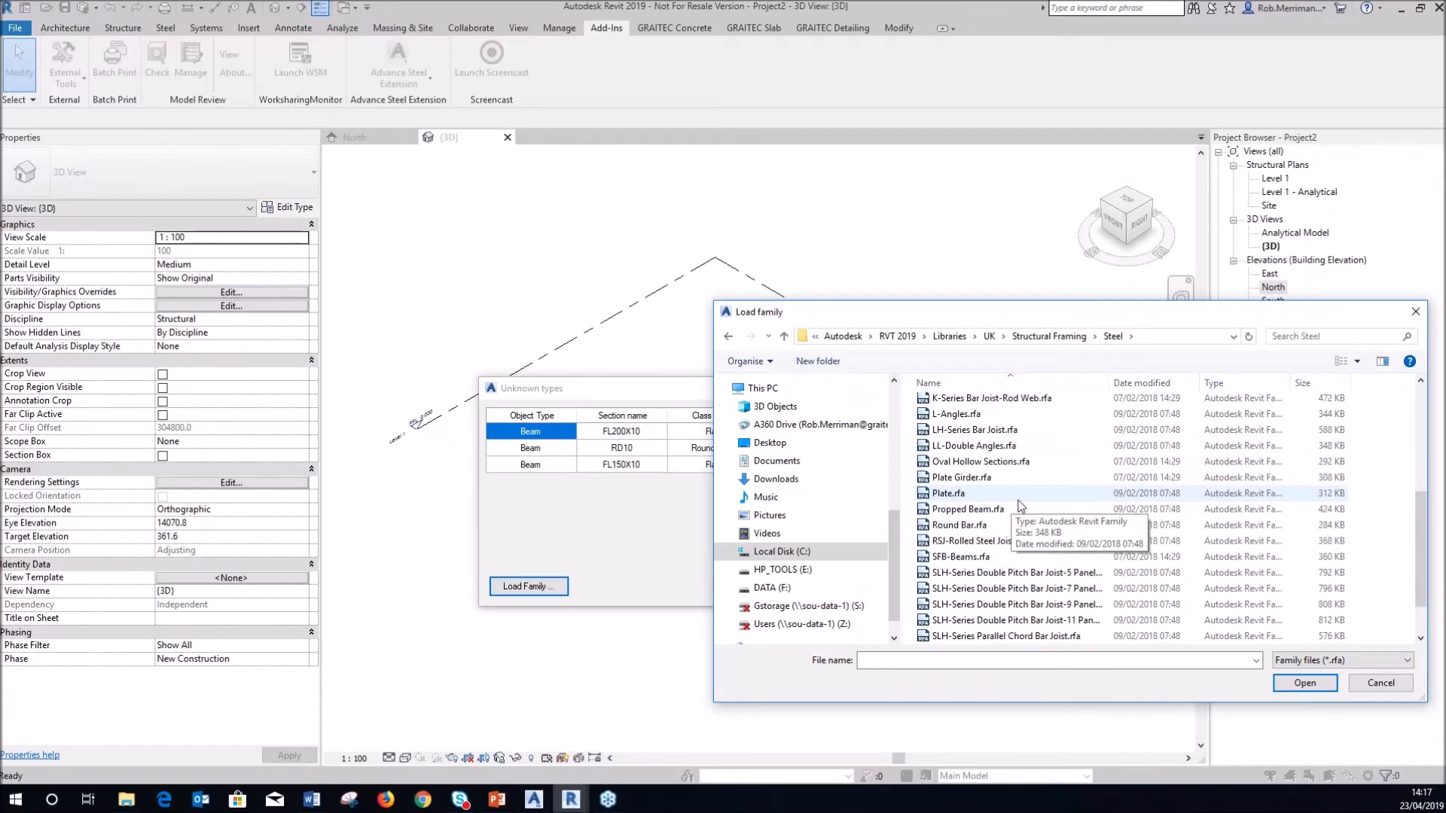
{"action": "scroll", "coordinate": [994, 452], "scroll_direction": "up", "scroll_amount": 4}
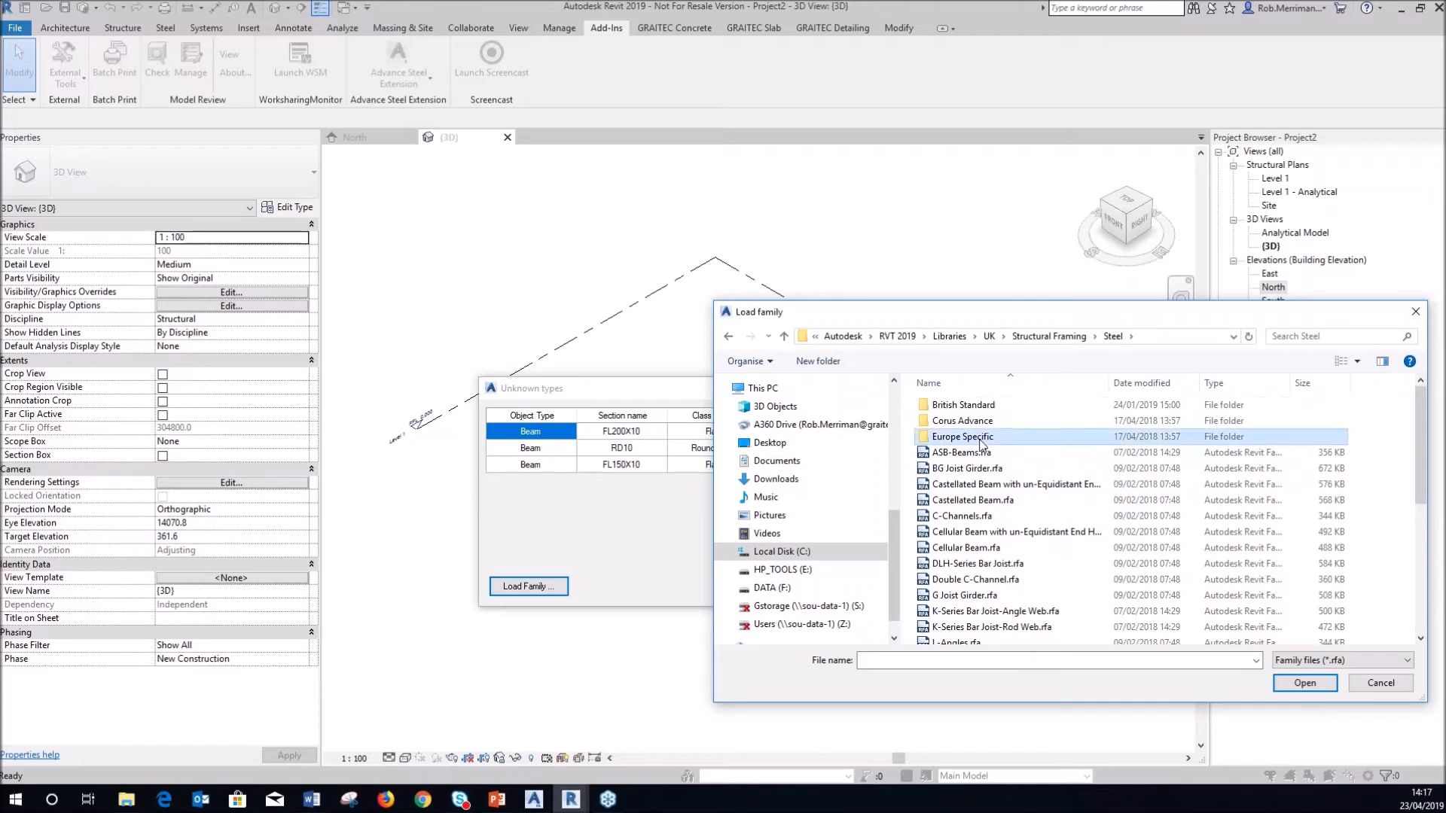
{"action": "double_click", "coordinate": [986, 437]}
{"action": "left_click", "coordinate": [988, 438]}
{"action": "double_click", "coordinate": [986, 441]}
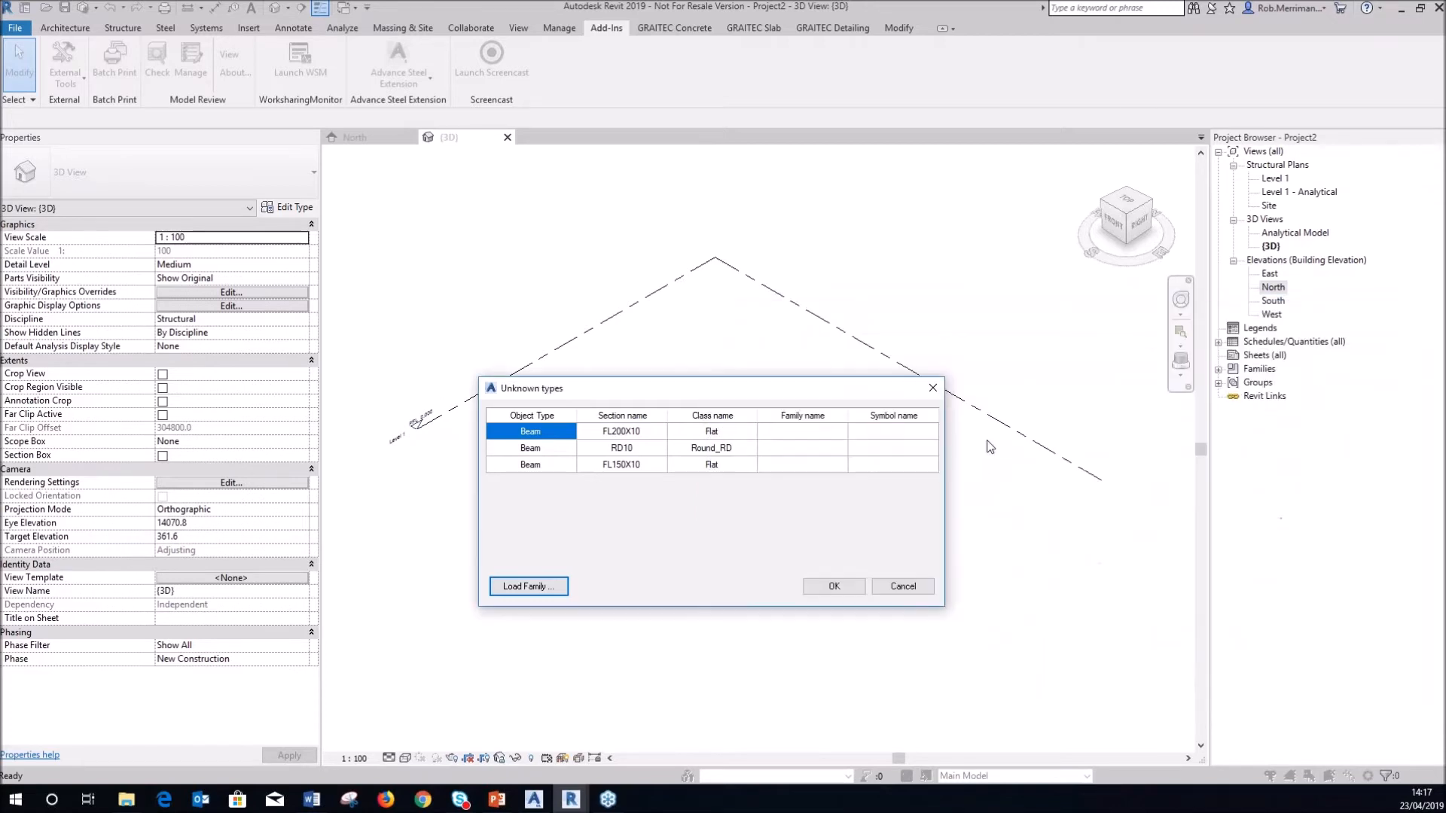
Load the FL 10x200 and FL 10x150 types of the flat bar family
{"action": "left_click_drag", "start_coordinate": [147, 290], "coordinate": [953, 161]}
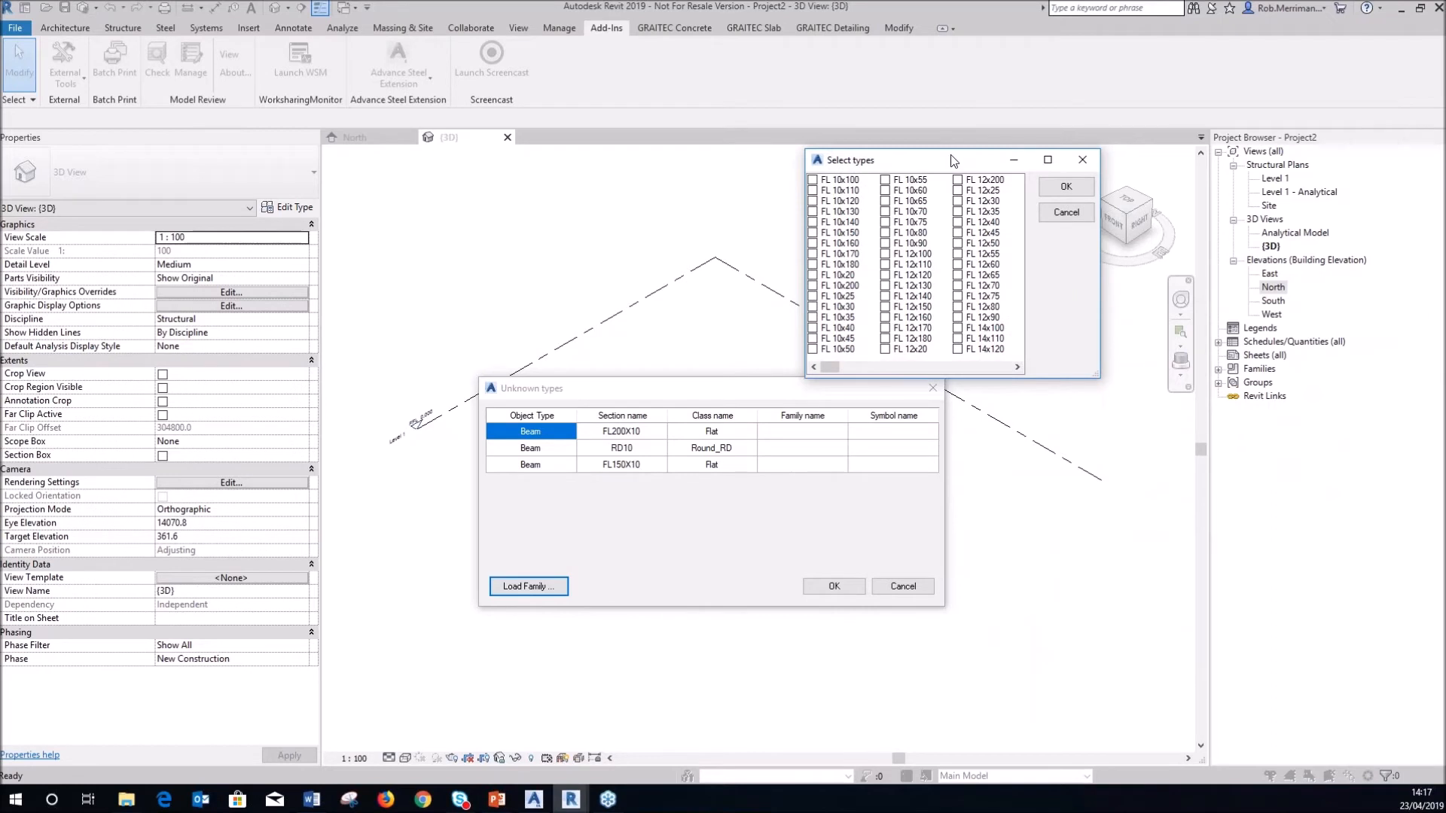
{"action": "scroll", "coordinate": [924, 286], "scroll_direction": "right", "scroll_amount": 3}
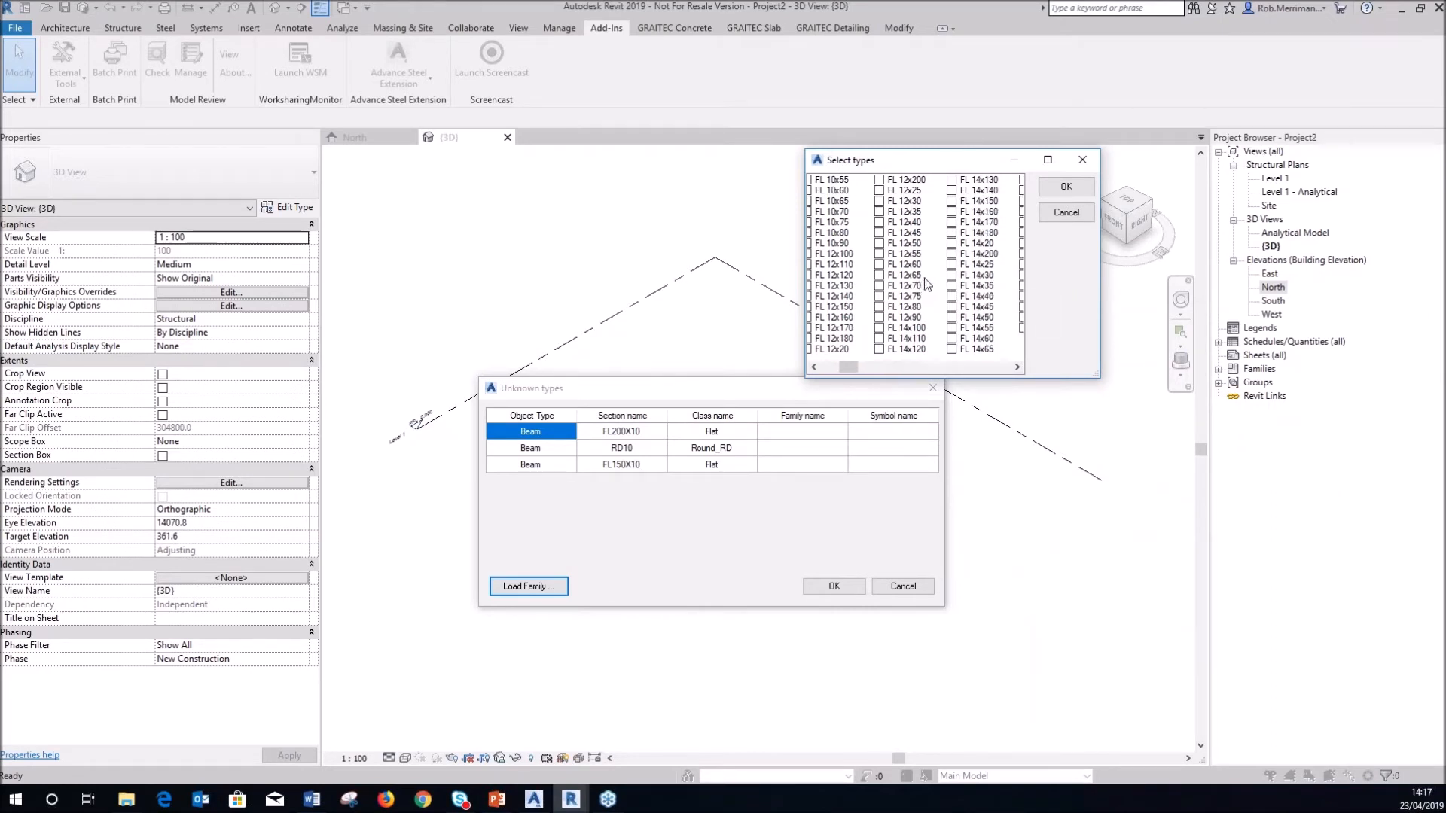
{"action": "scroll", "coordinate": [928, 279], "scroll_direction": "right", "scroll_amount": 1}
{"action": "scroll", "coordinate": [929, 278], "scroll_direction": "right", "scroll_amount": 3}
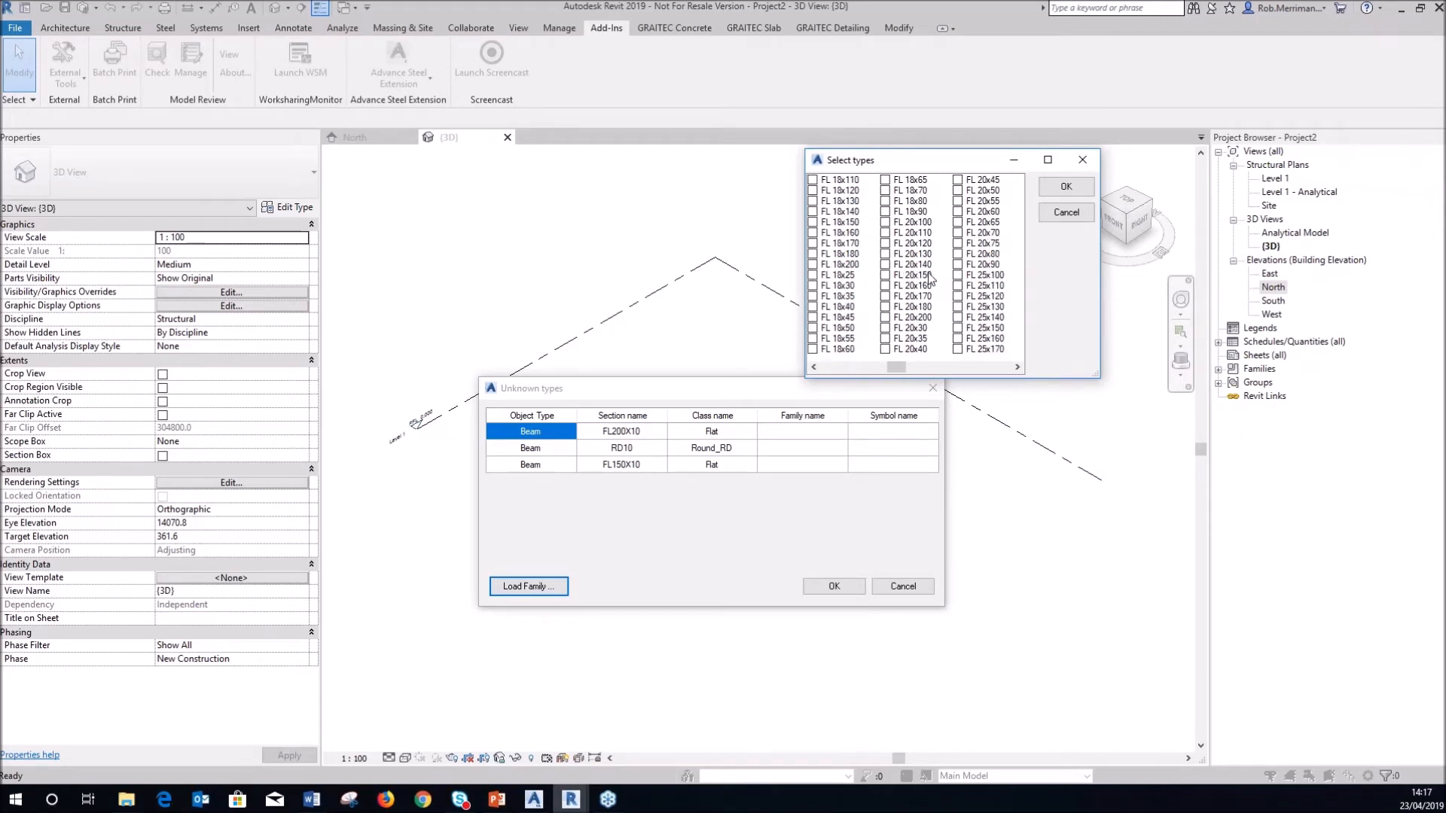
{"action": "scroll", "coordinate": [929, 278], "scroll_direction": "left", "scroll_amount": 7}
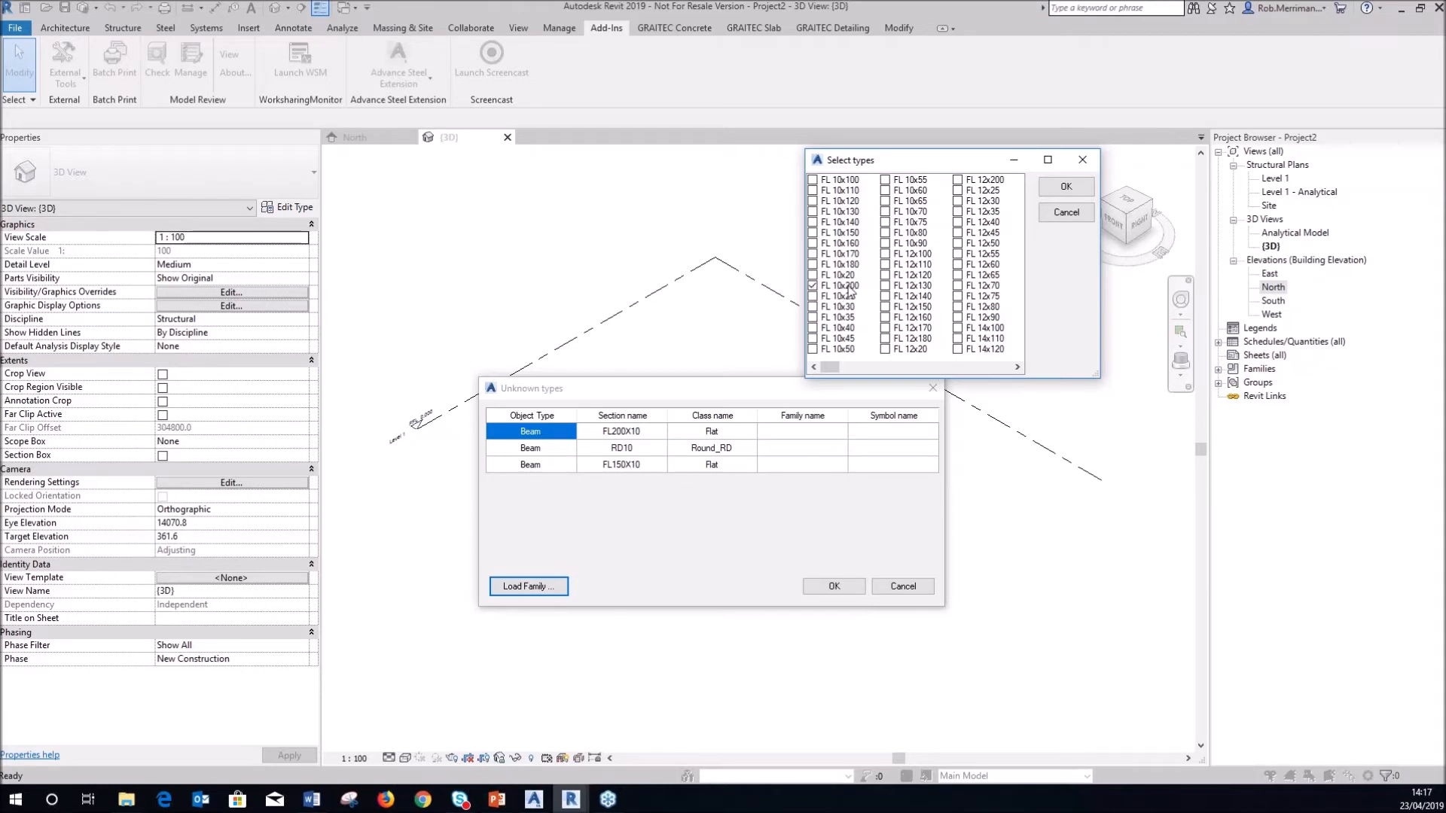
{"action": "left_click", "coordinate": [812, 233]}
{"action": "left_click", "coordinate": [1065, 189]}
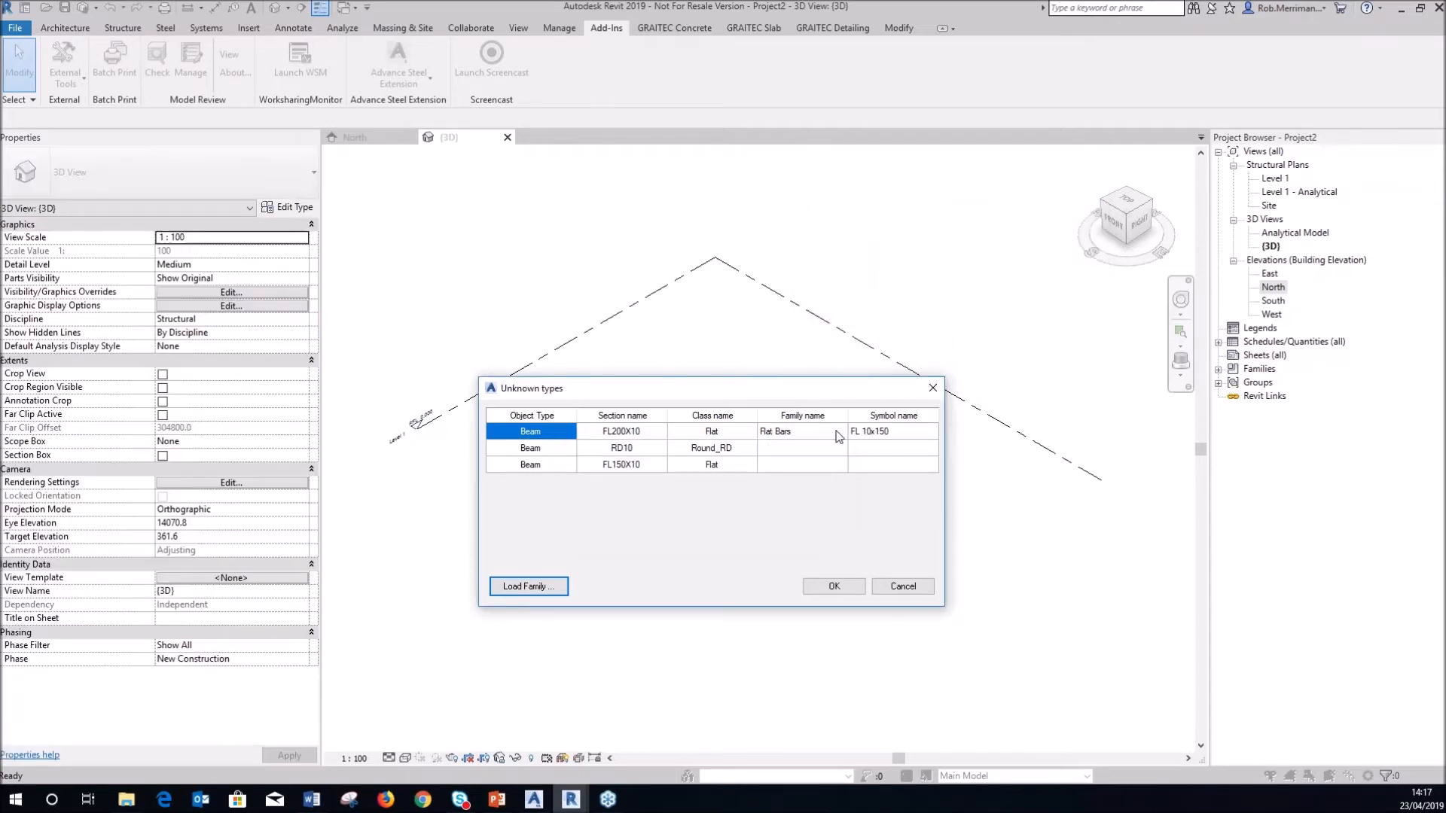
Map section FL200X10 to symbol FL 10x200 and section FL150X10 to the Flat Bars family with symbol FL 10x150
{"action": "double_click", "coordinate": [878, 437]}
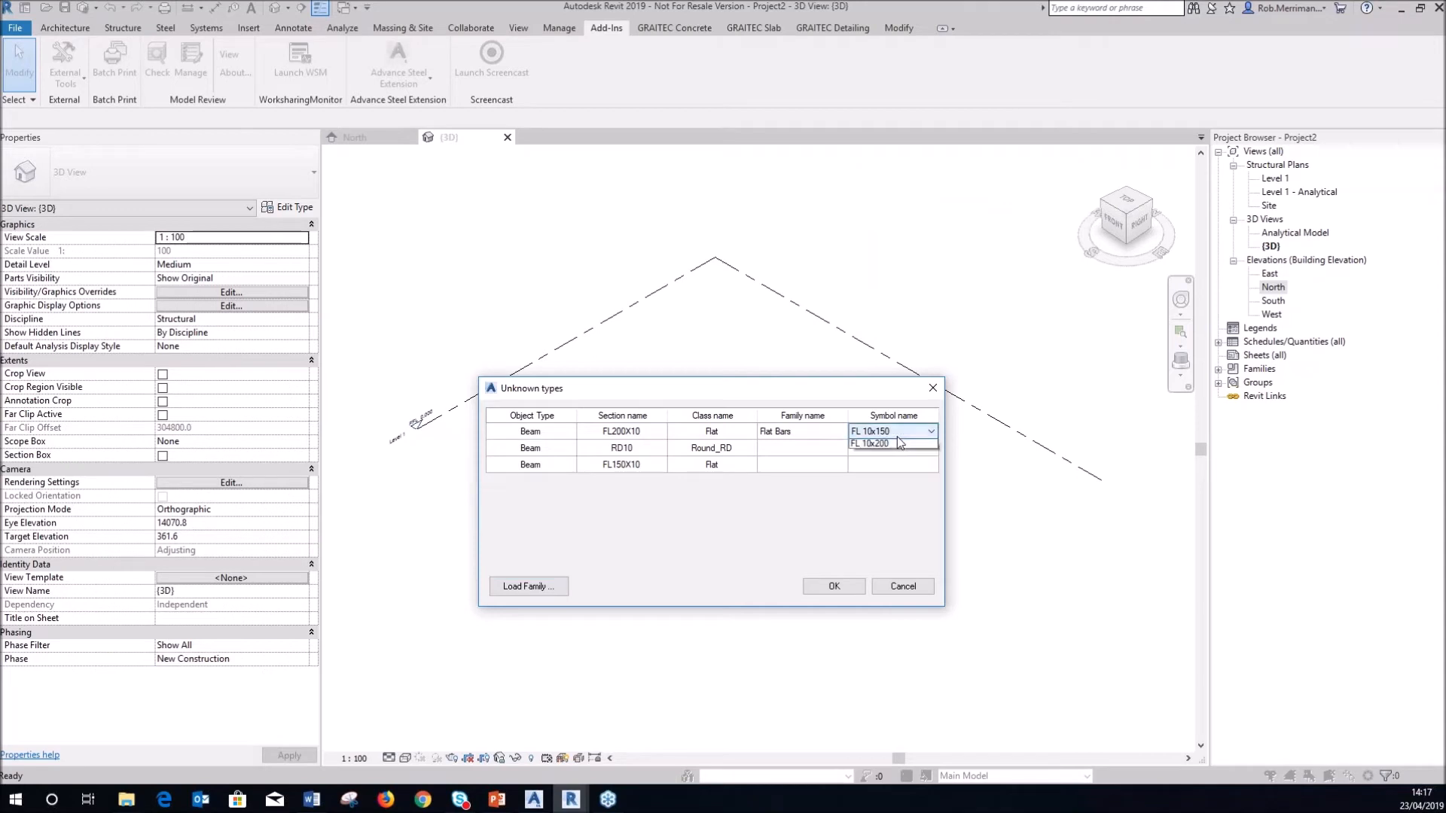
{"action": "left_click", "coordinate": [893, 455]}
{"action": "left_click", "coordinate": [804, 468]}
{"action": "left_click", "coordinate": [804, 468]}
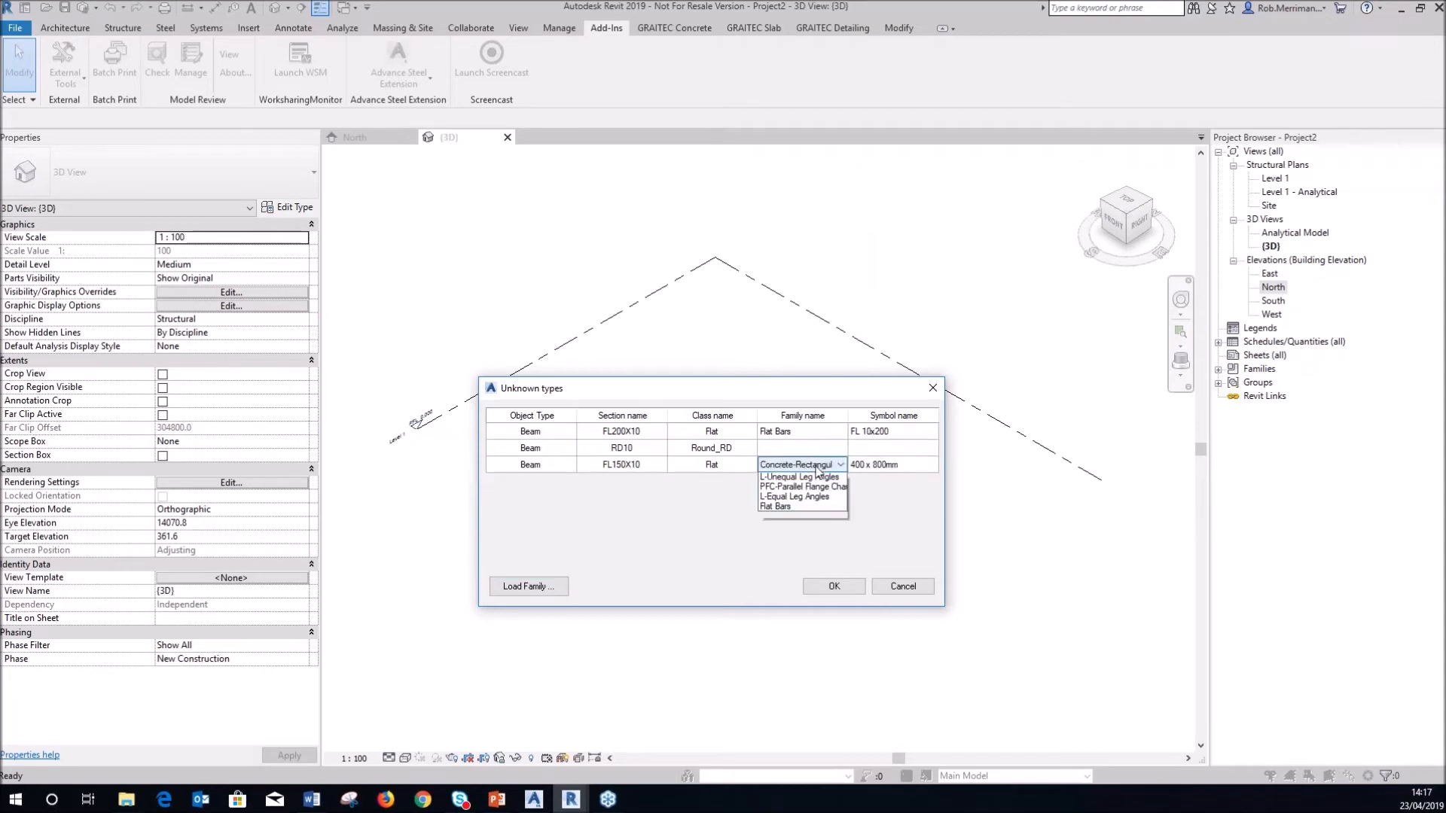
{"action": "left_click", "coordinate": [779, 537]}
{"action": "left_click", "coordinate": [880, 466]}
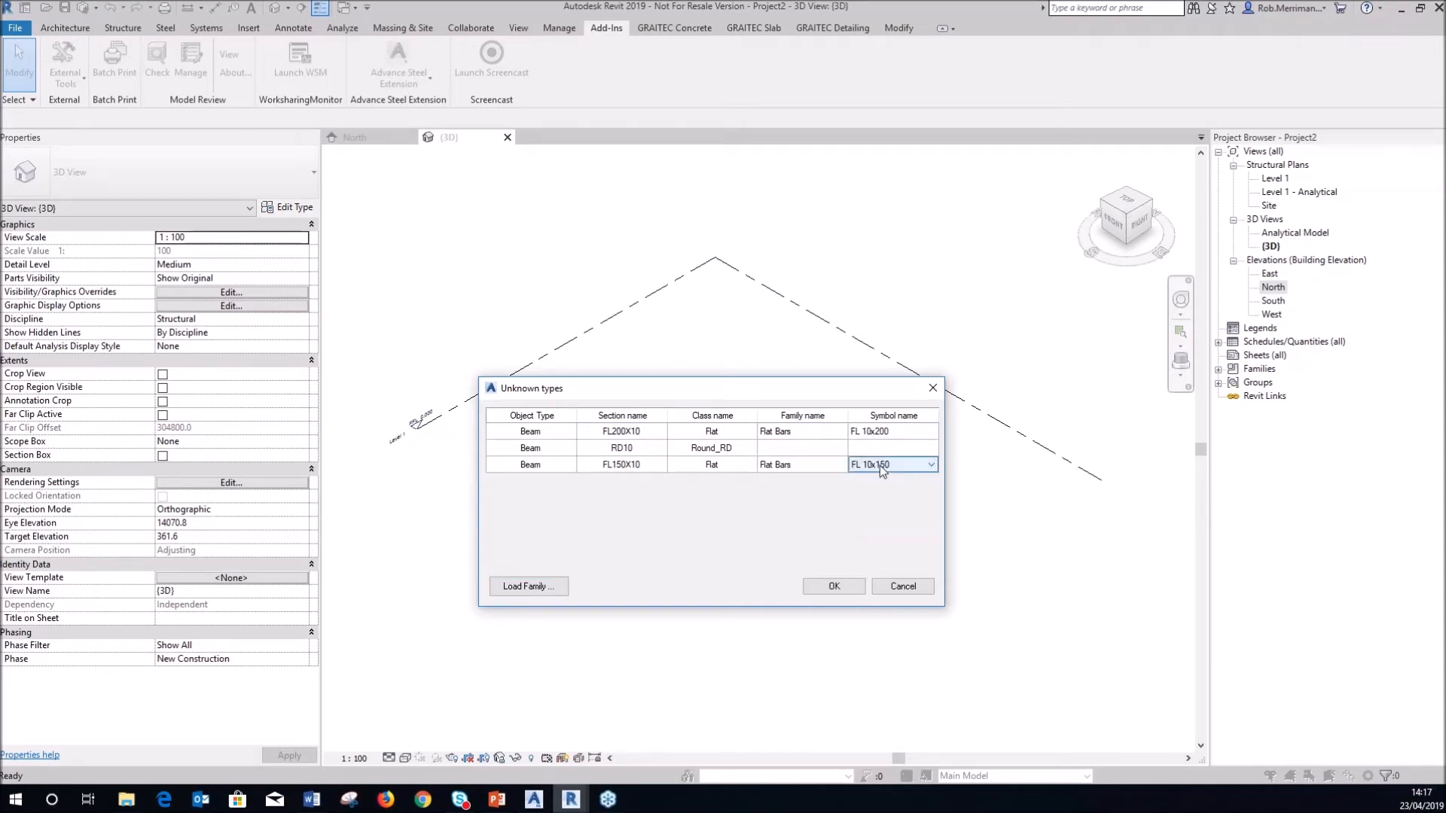
Start loading a family for the unknown RD10 beam and browse to the UK library's Structural Framing > Steel folder
{"action": "left_click", "coordinate": [527, 586]}
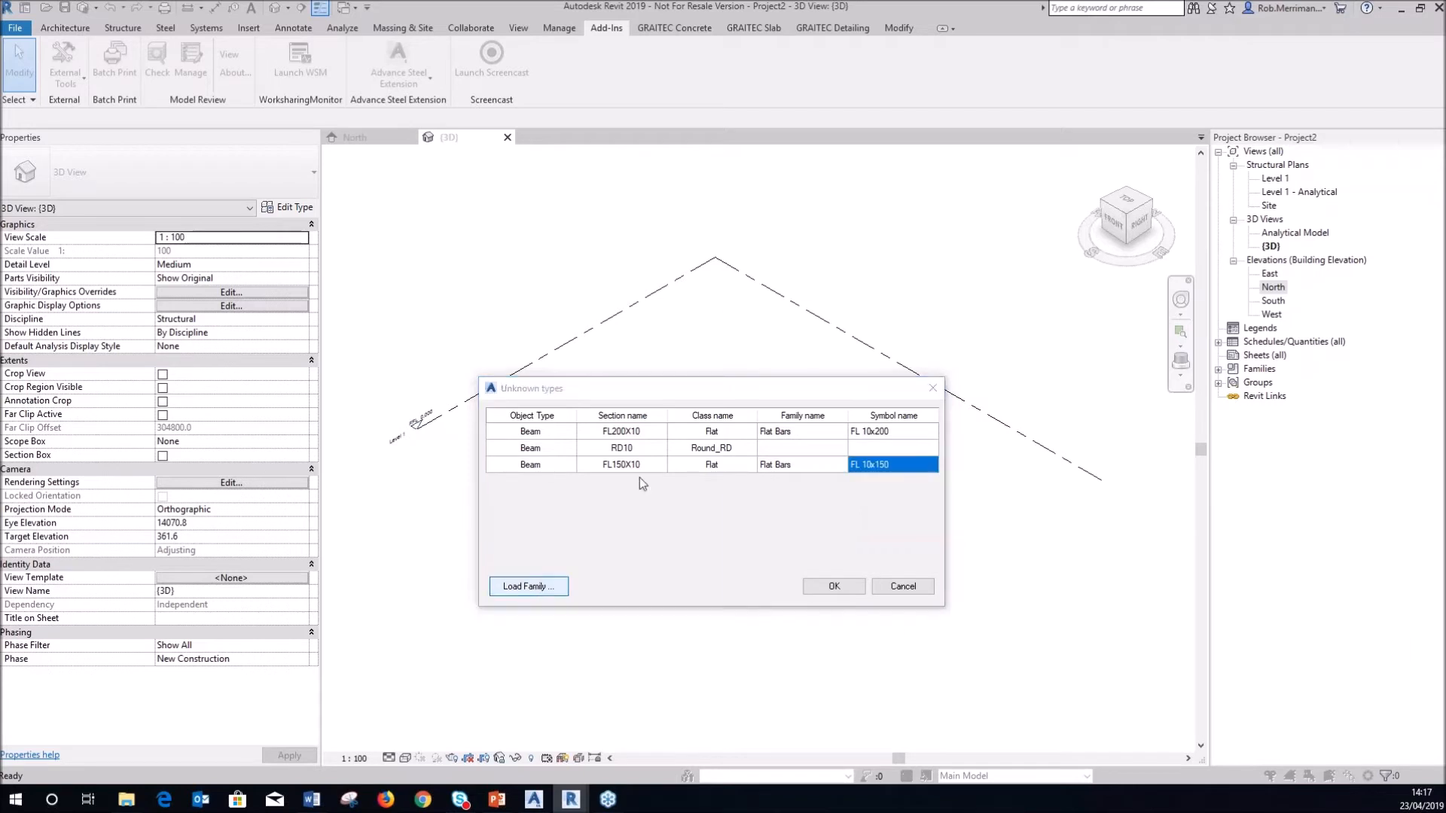
{"action": "double_click", "coordinate": [938, 420]}
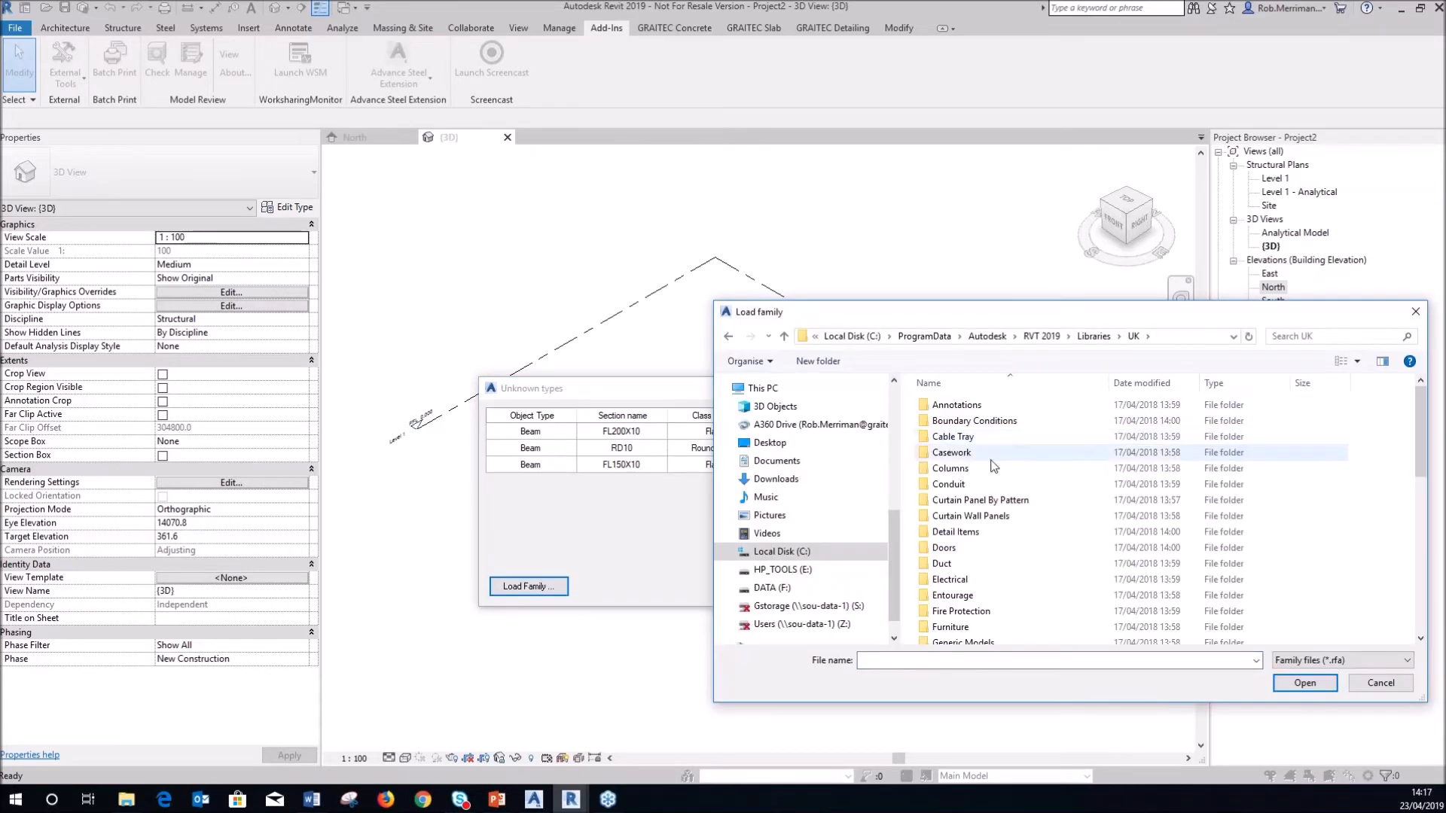
{"action": "scroll", "coordinate": [1009, 563], "scroll_direction": "down", "scroll_amount": 5}
{"action": "left_click", "coordinate": [981, 497]}
{"action": "double_click", "coordinate": [981, 497]}
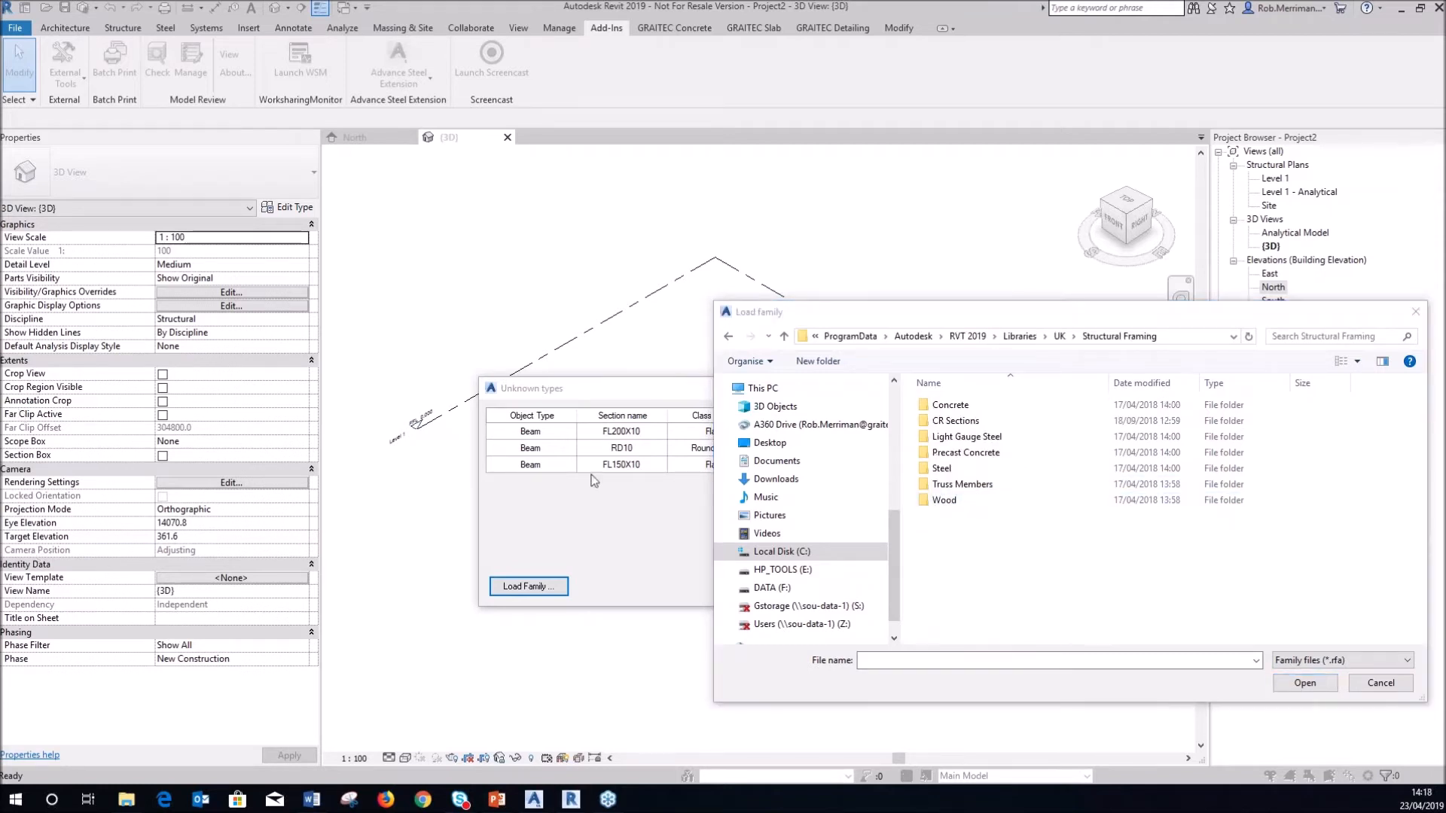
{"action": "double_click", "coordinate": [943, 468]}
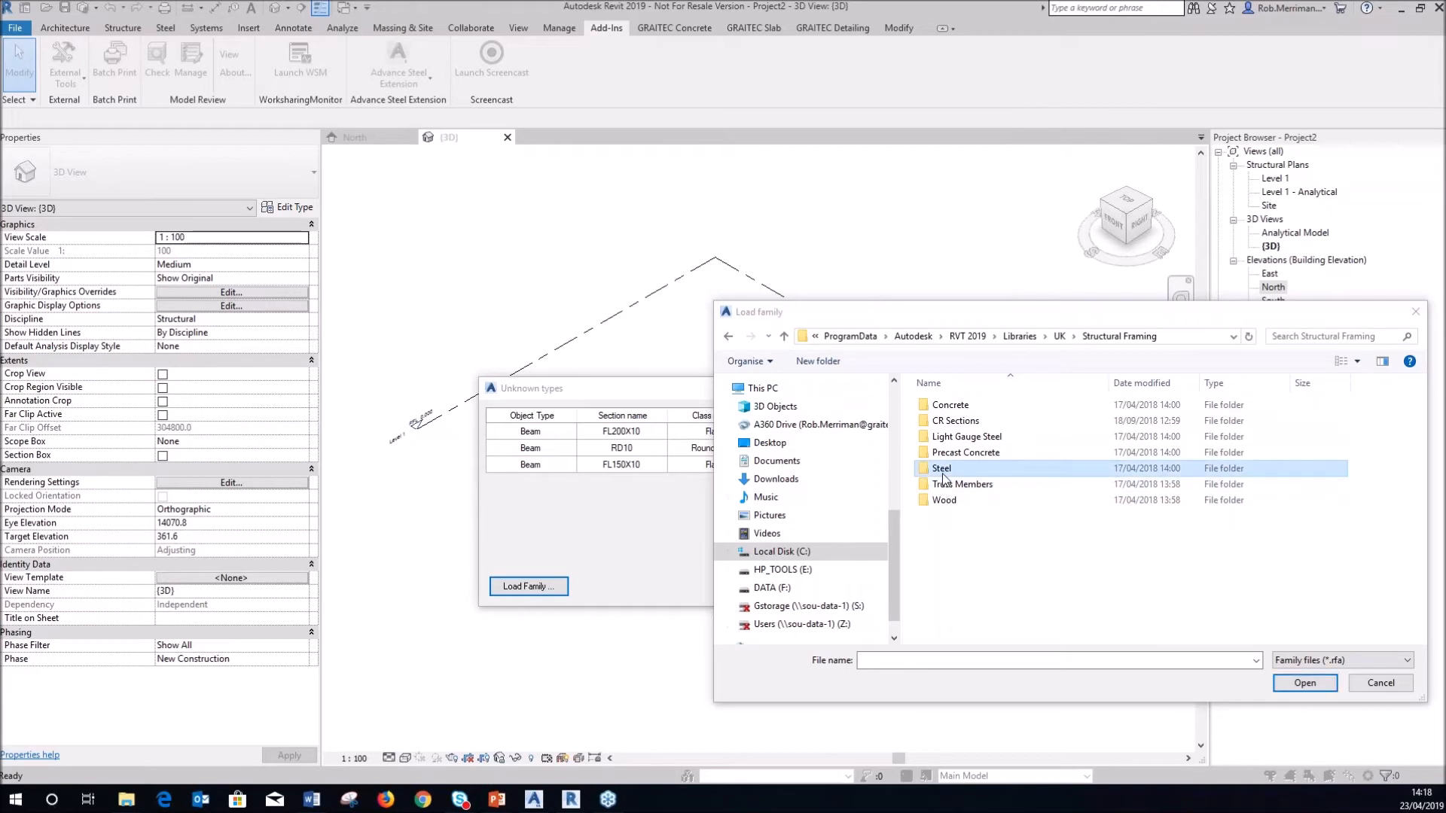
Look through the Steel folder's framing families and load the Round Bar family
{"action": "double_click", "coordinate": [968, 406]}
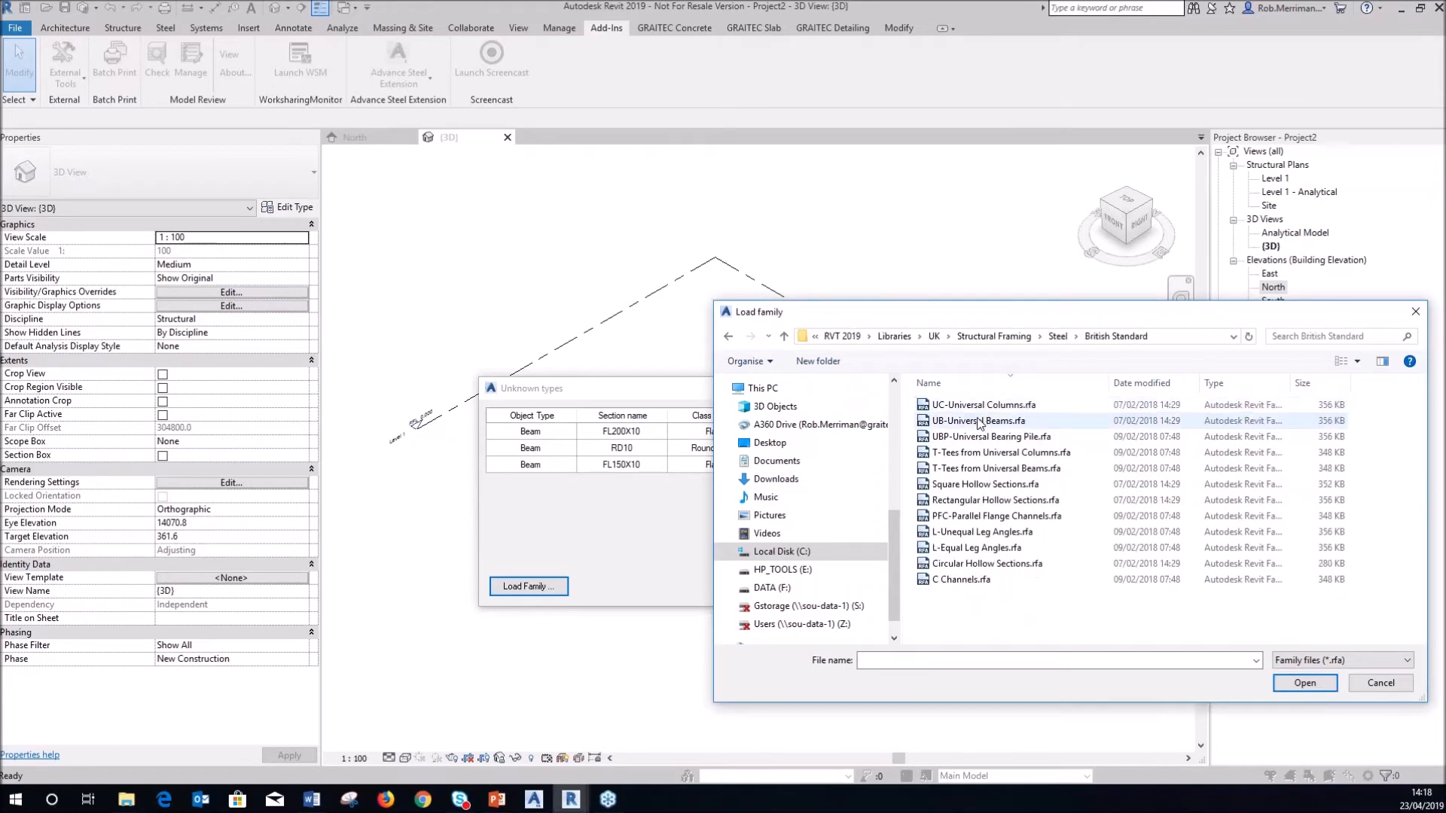
{"action": "left_click", "coordinate": [1057, 335]}
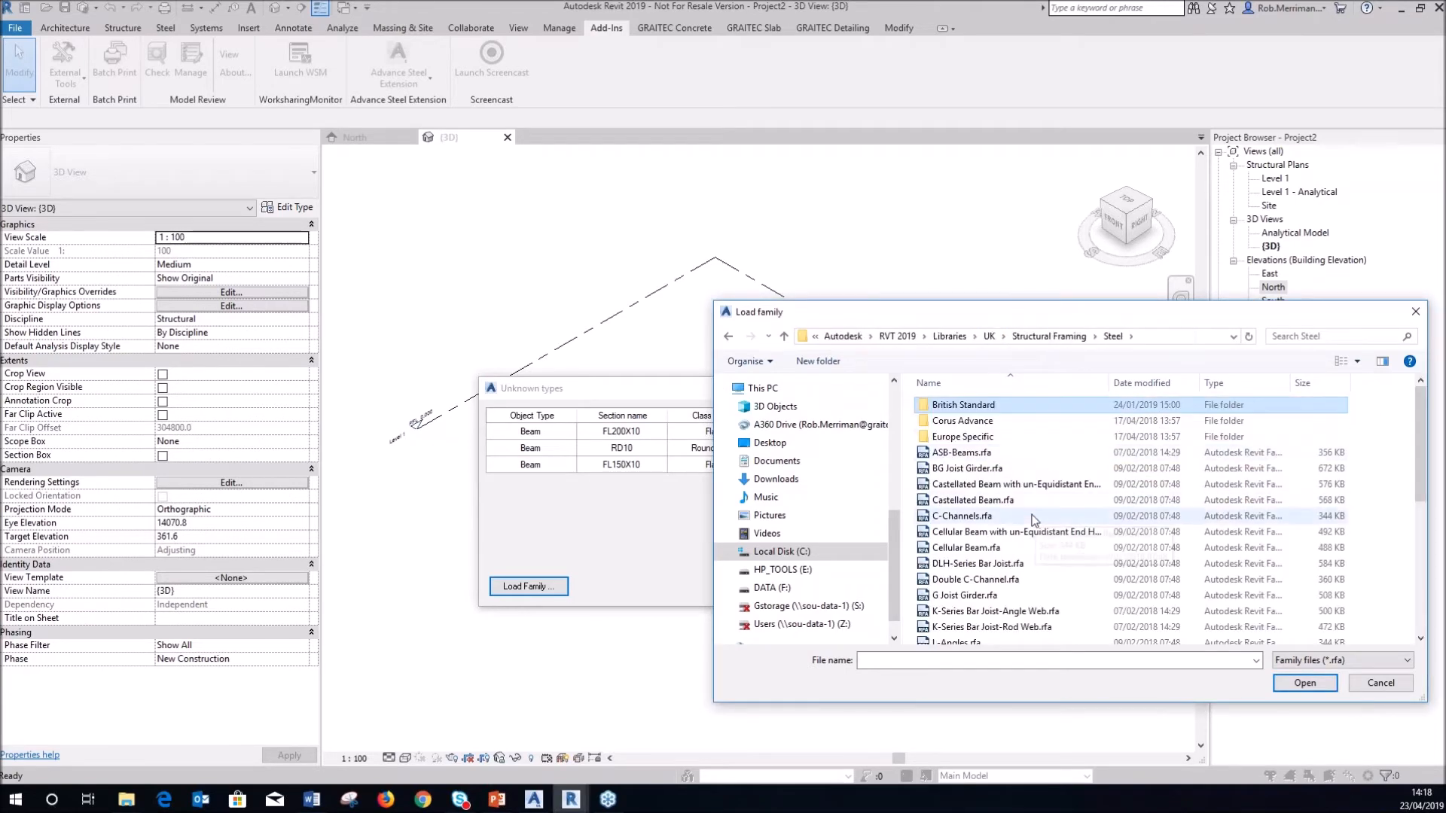
{"action": "scroll", "coordinate": [1047, 518], "scroll_direction": "down", "scroll_amount": 4}
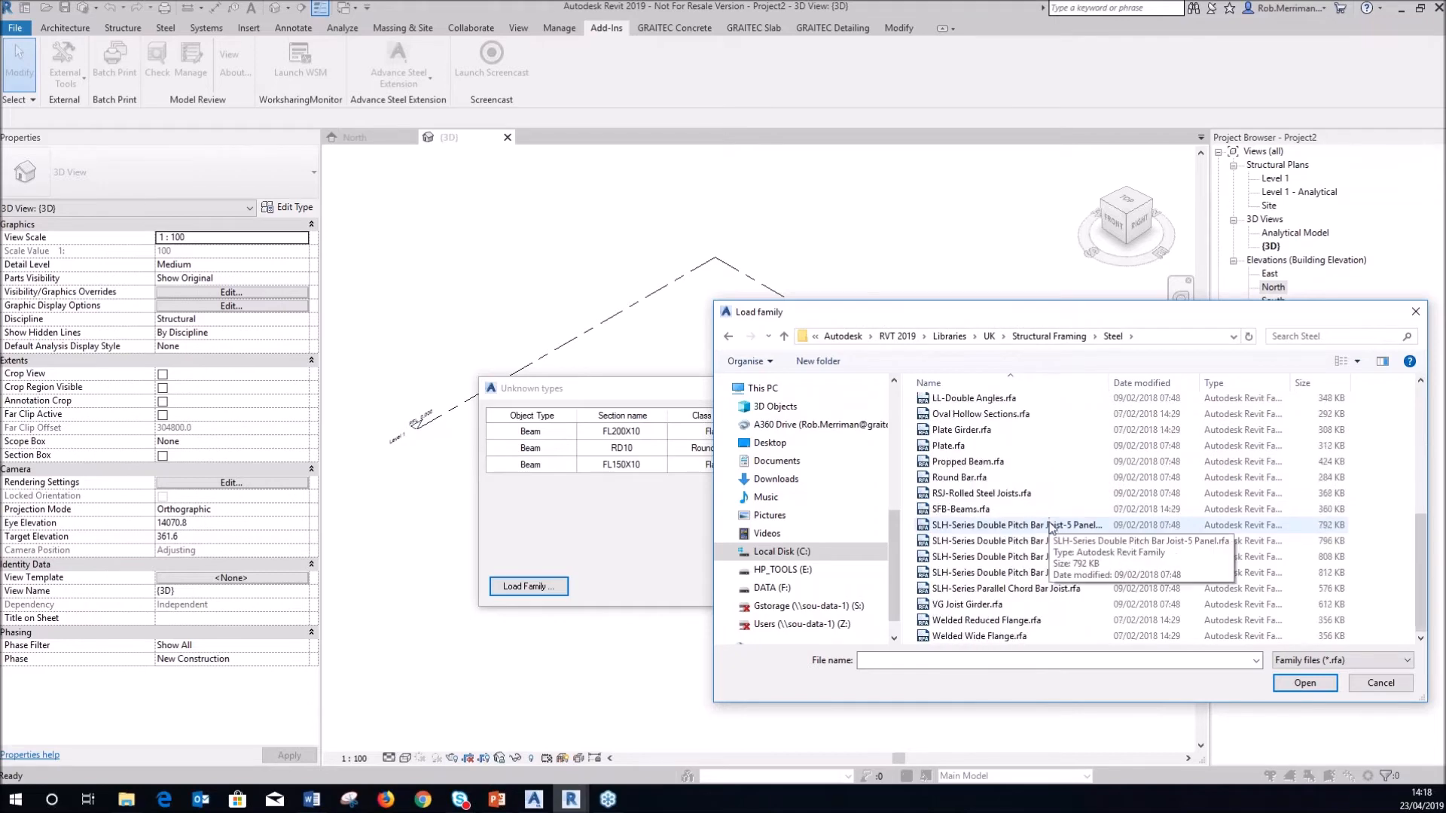
{"action": "scroll", "coordinate": [1047, 519], "scroll_direction": "up", "scroll_amount": 5}
{"action": "scroll", "coordinate": [1045, 519], "scroll_direction": "down", "scroll_amount": 2}
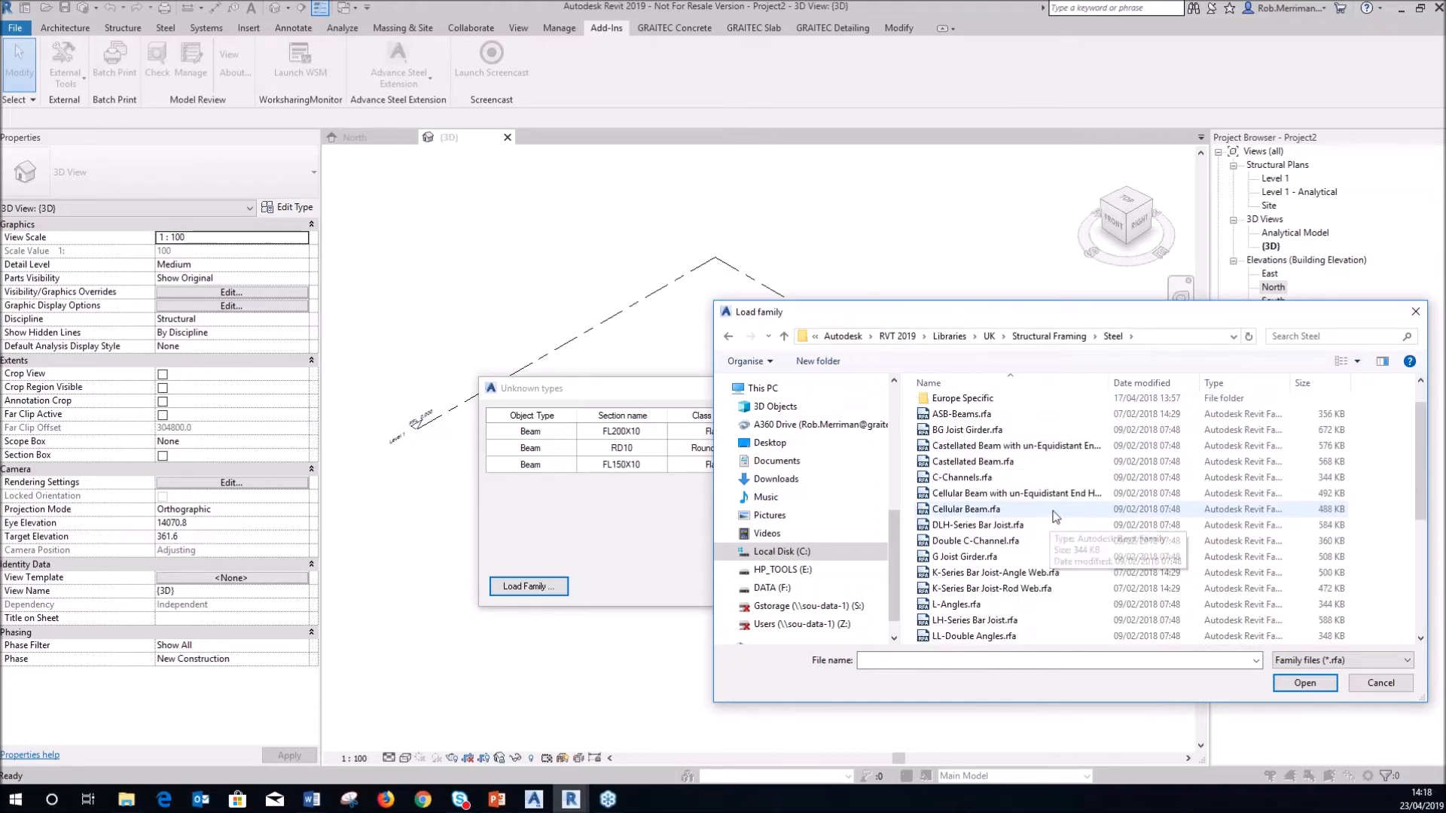
{"action": "scroll", "coordinate": [1068, 514], "scroll_direction": "down", "scroll_amount": 1}
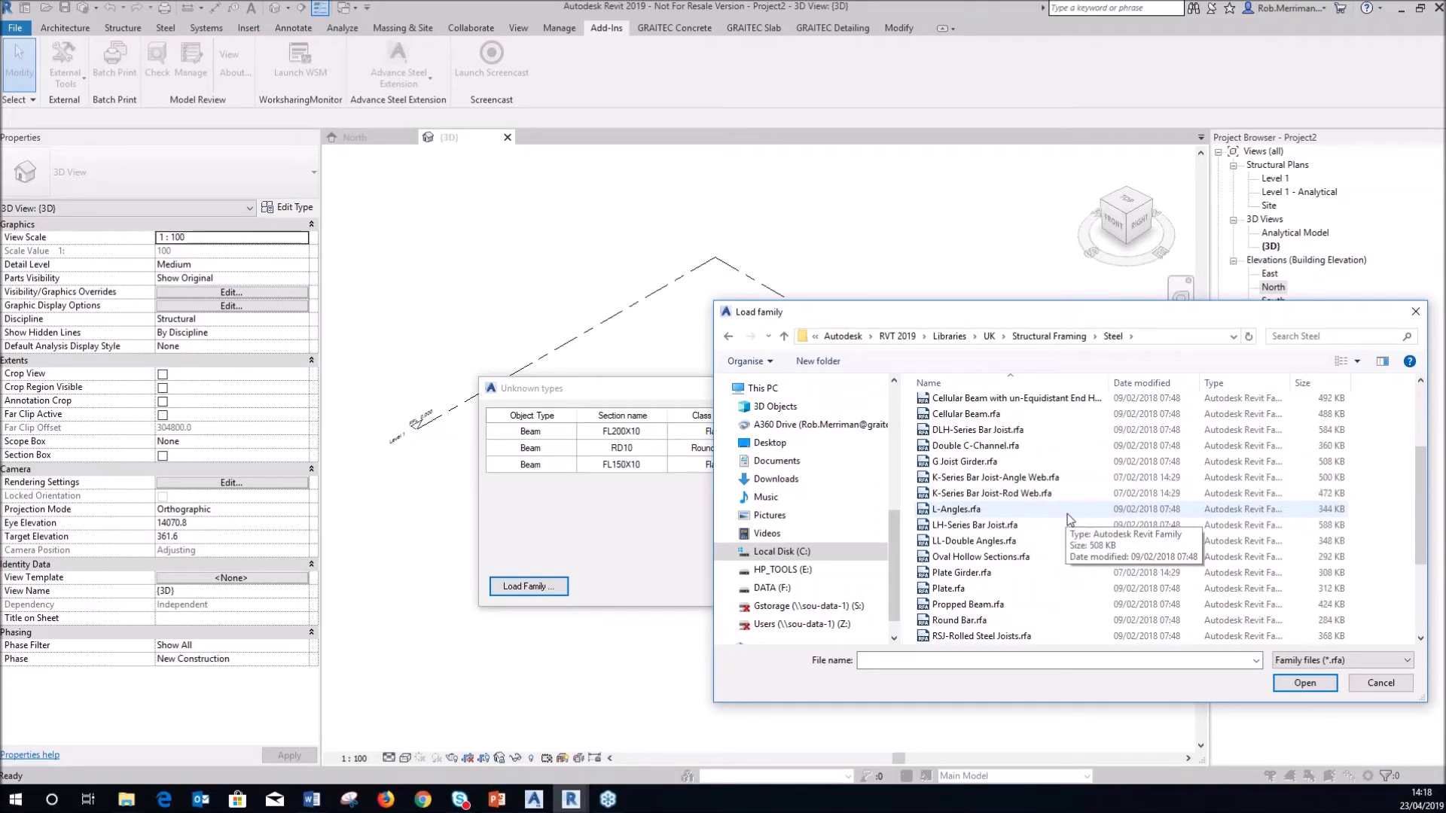
{"action": "double_click", "coordinate": [934, 619]}
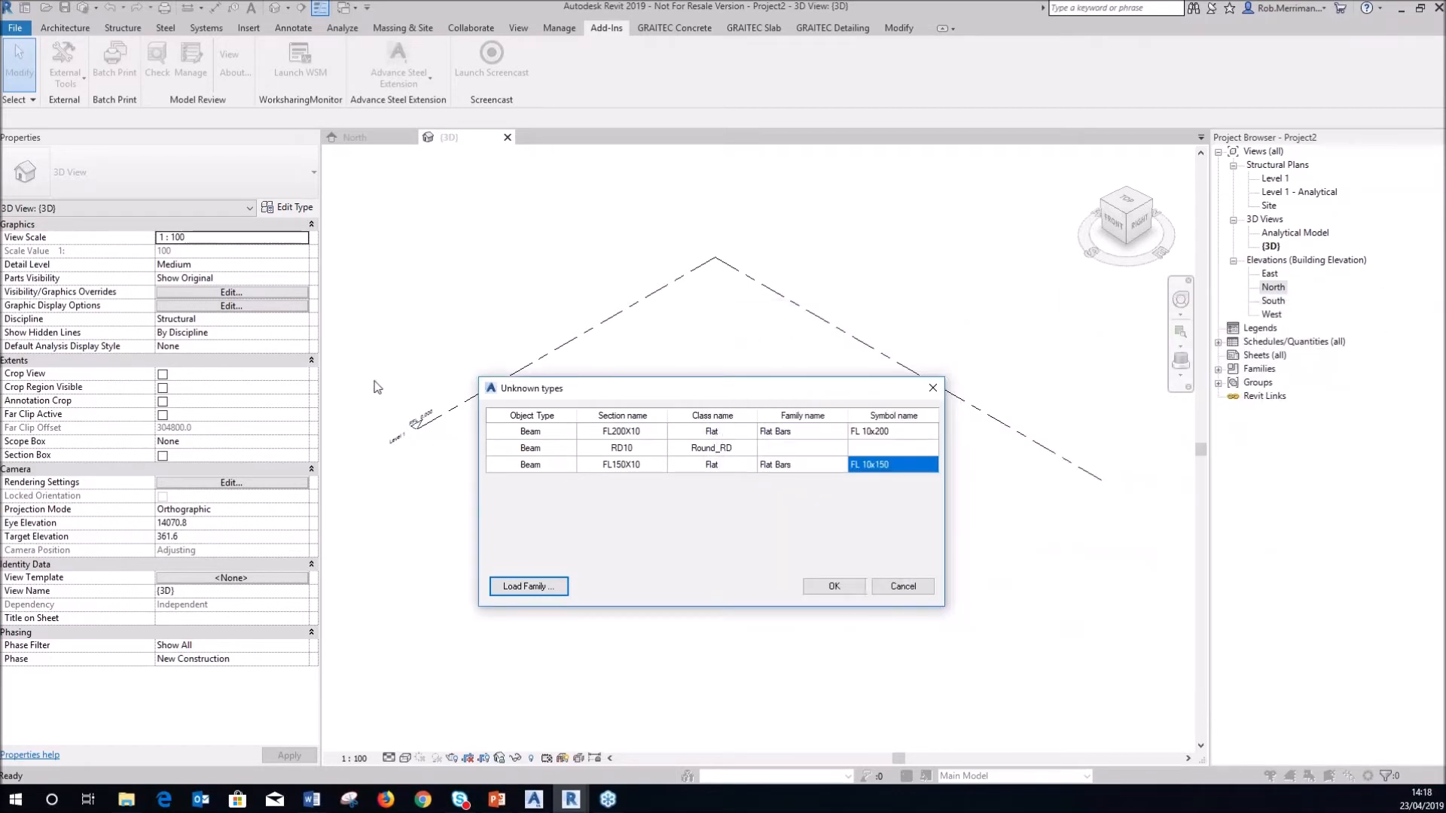
Map section RD10 to the Round Bar family with symbol 25mm
{"action": "left_click", "coordinate": [775, 450]}
{"action": "left_click", "coordinate": [798, 448]}
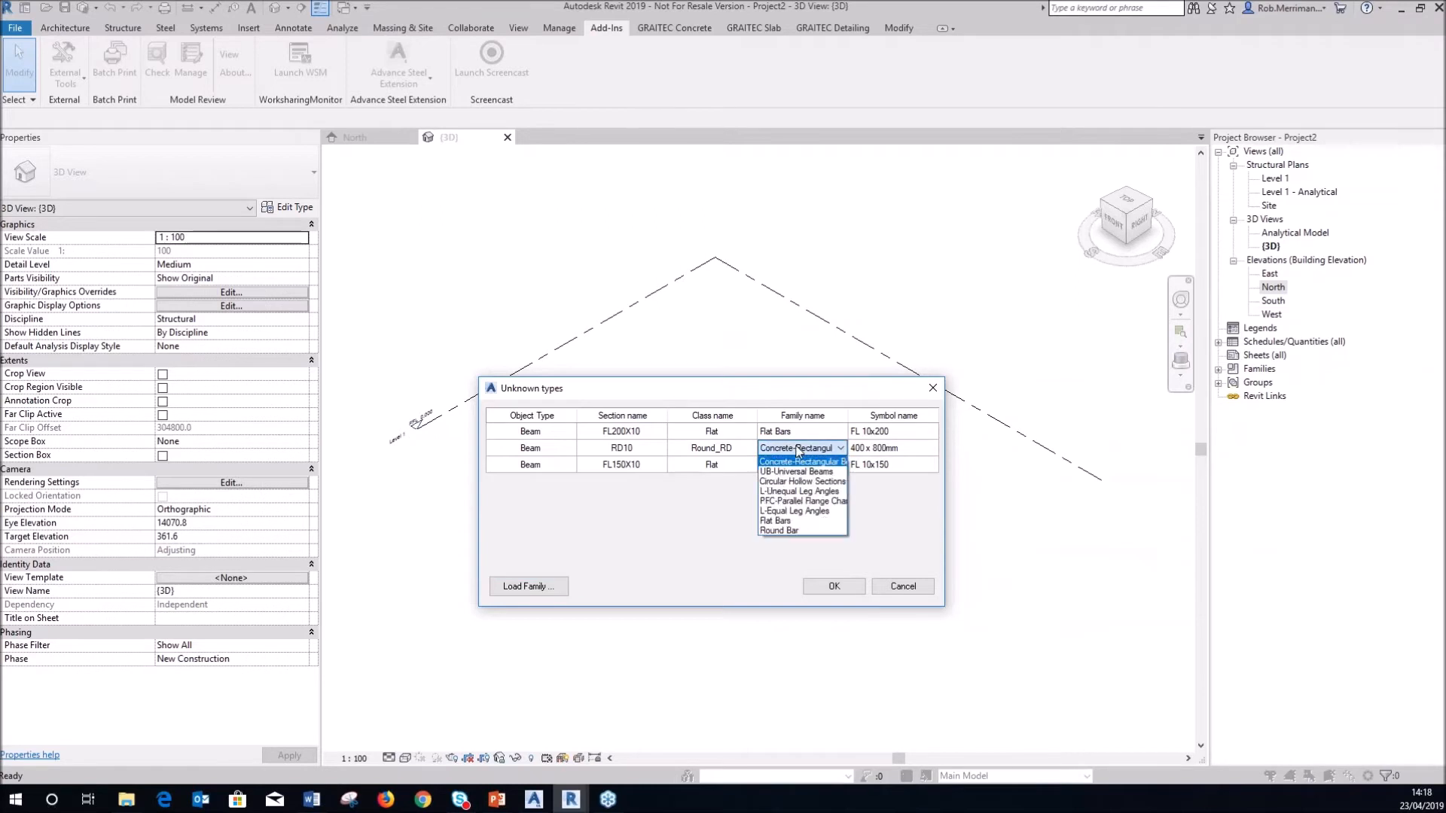
{"action": "left_click", "coordinate": [779, 530]}
{"action": "left_click", "coordinate": [879, 447]}
{"action": "left_click", "coordinate": [888, 448]}
{"action": "left_click", "coordinate": [889, 461]}
Load the RB 10 type of the Round Bars family from the UK library's Structural Framing > Steel > Europe Specific folder
{"action": "left_click", "coordinate": [528, 586]}
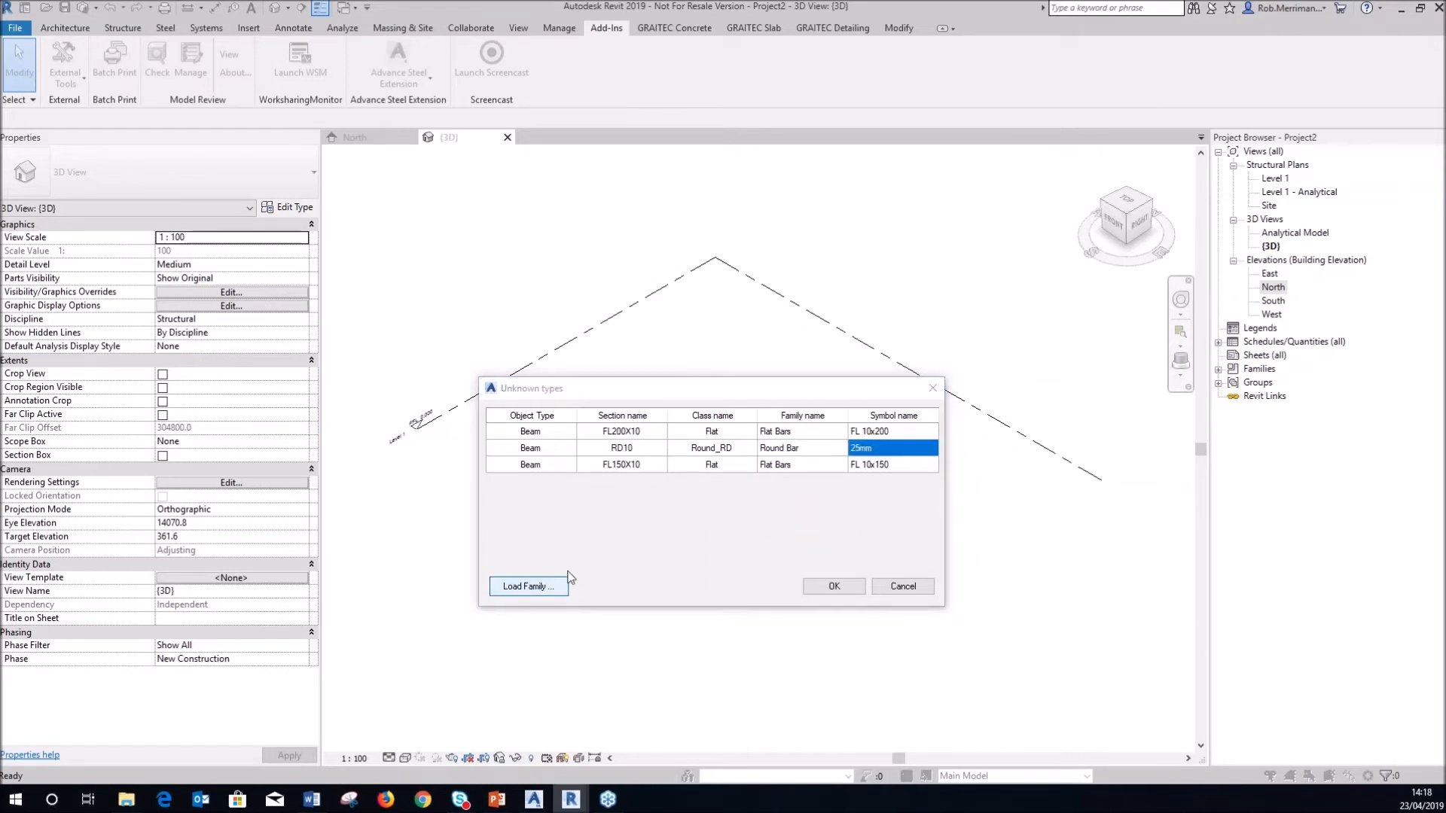
{"action": "double_click", "coordinate": [964, 420]}
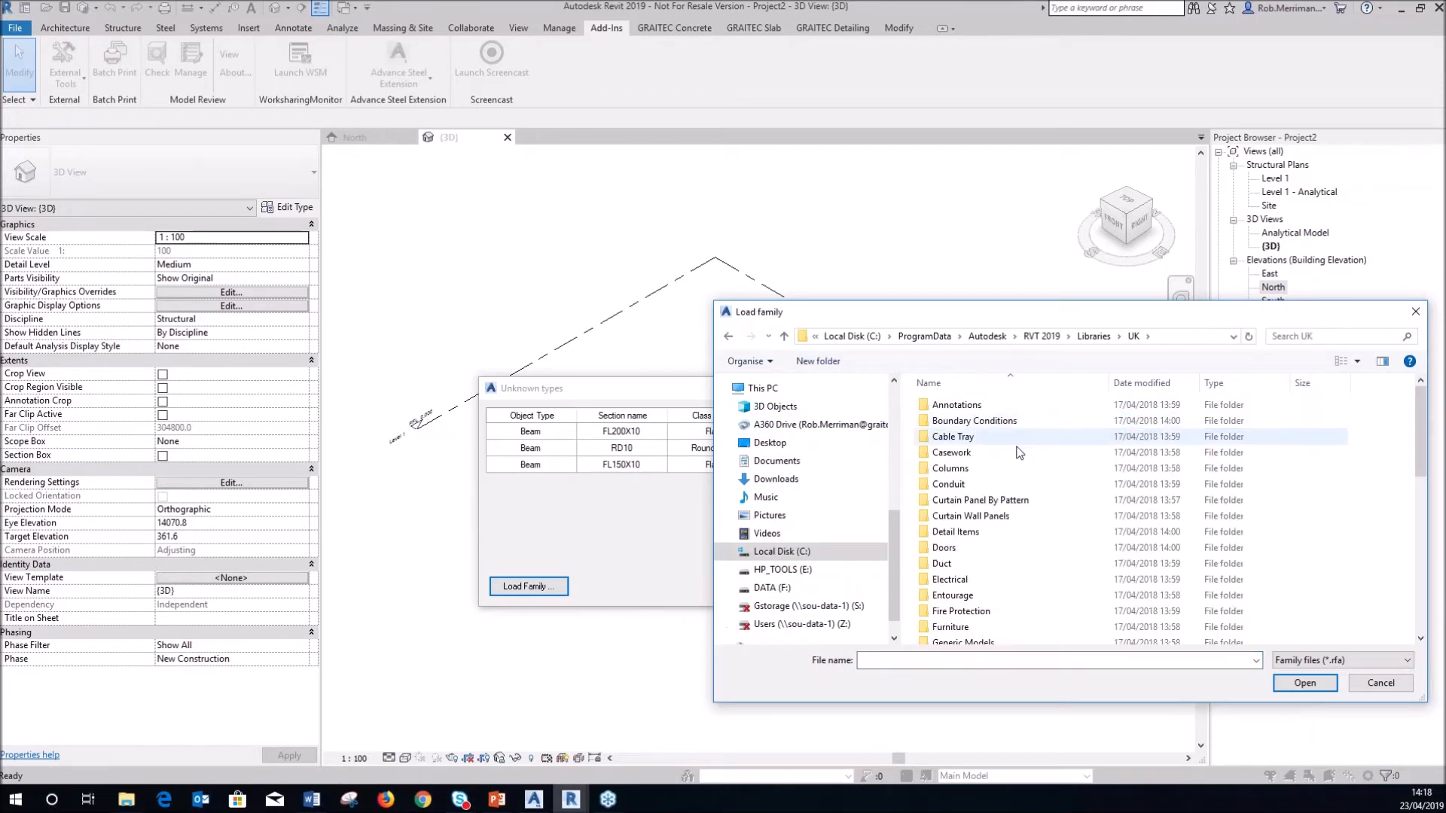
{"action": "double_click", "coordinate": [1016, 496]}
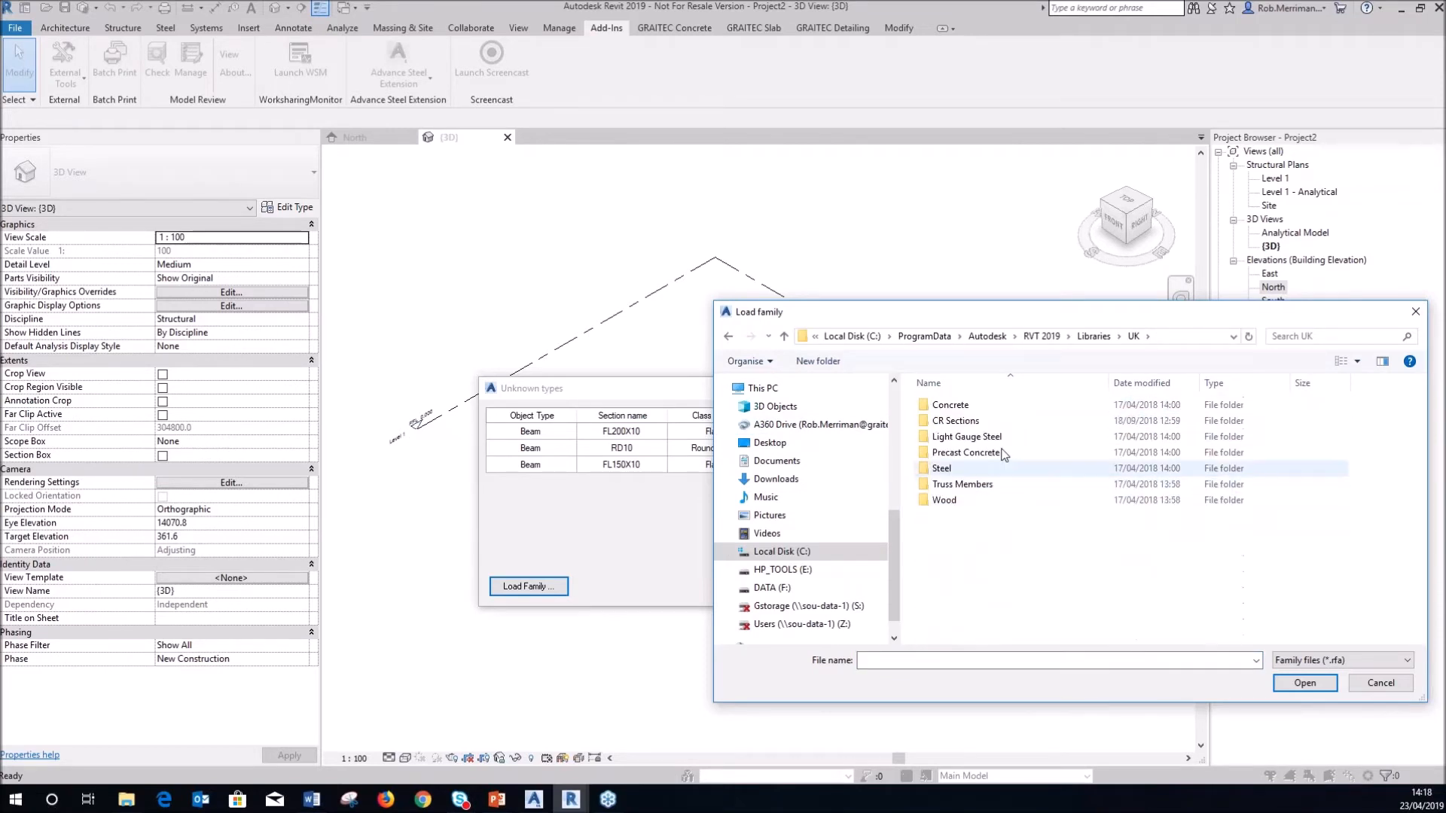
{"action": "double_click", "coordinate": [949, 469]}
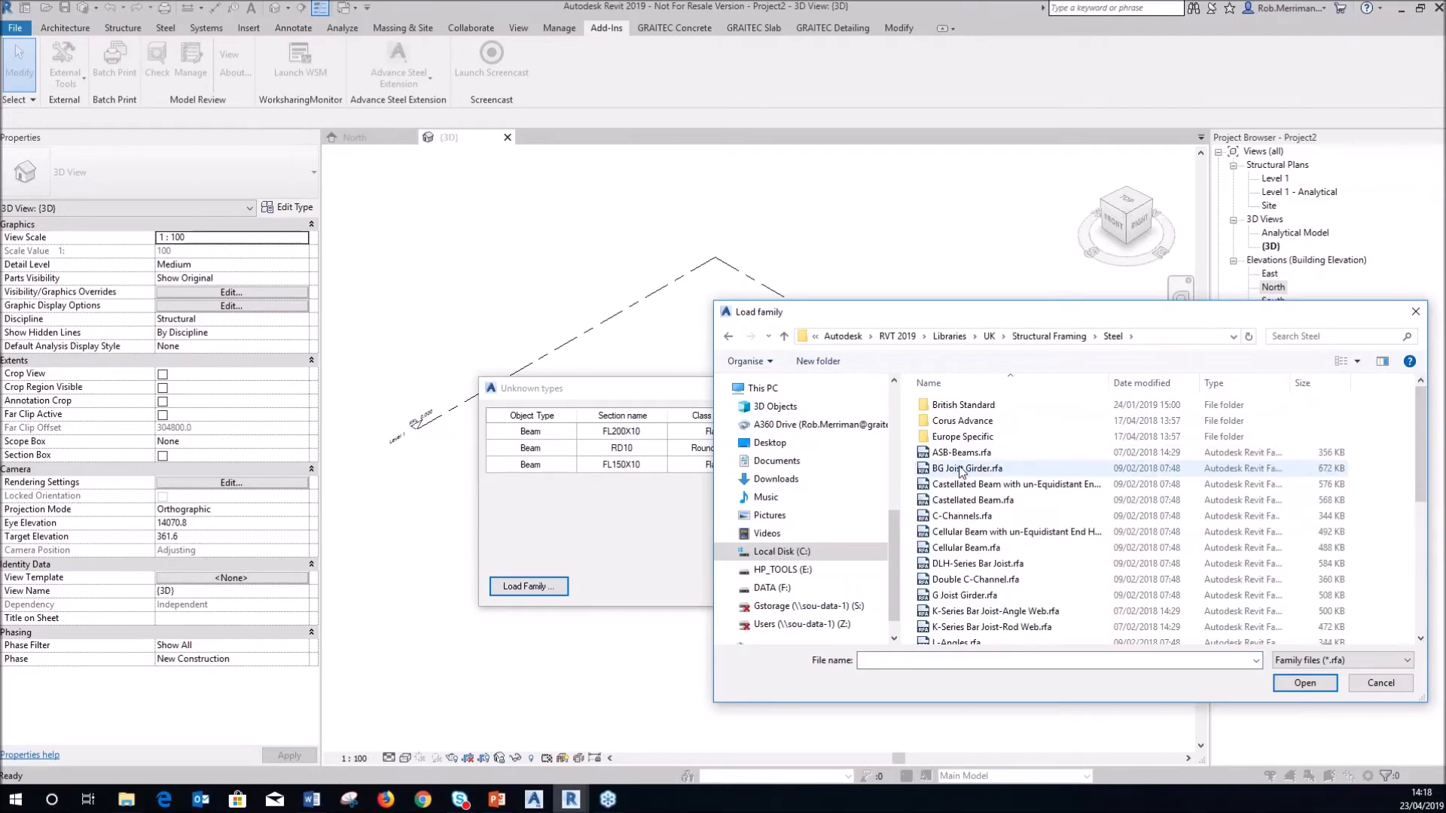
{"action": "double_click", "coordinate": [971, 440]}
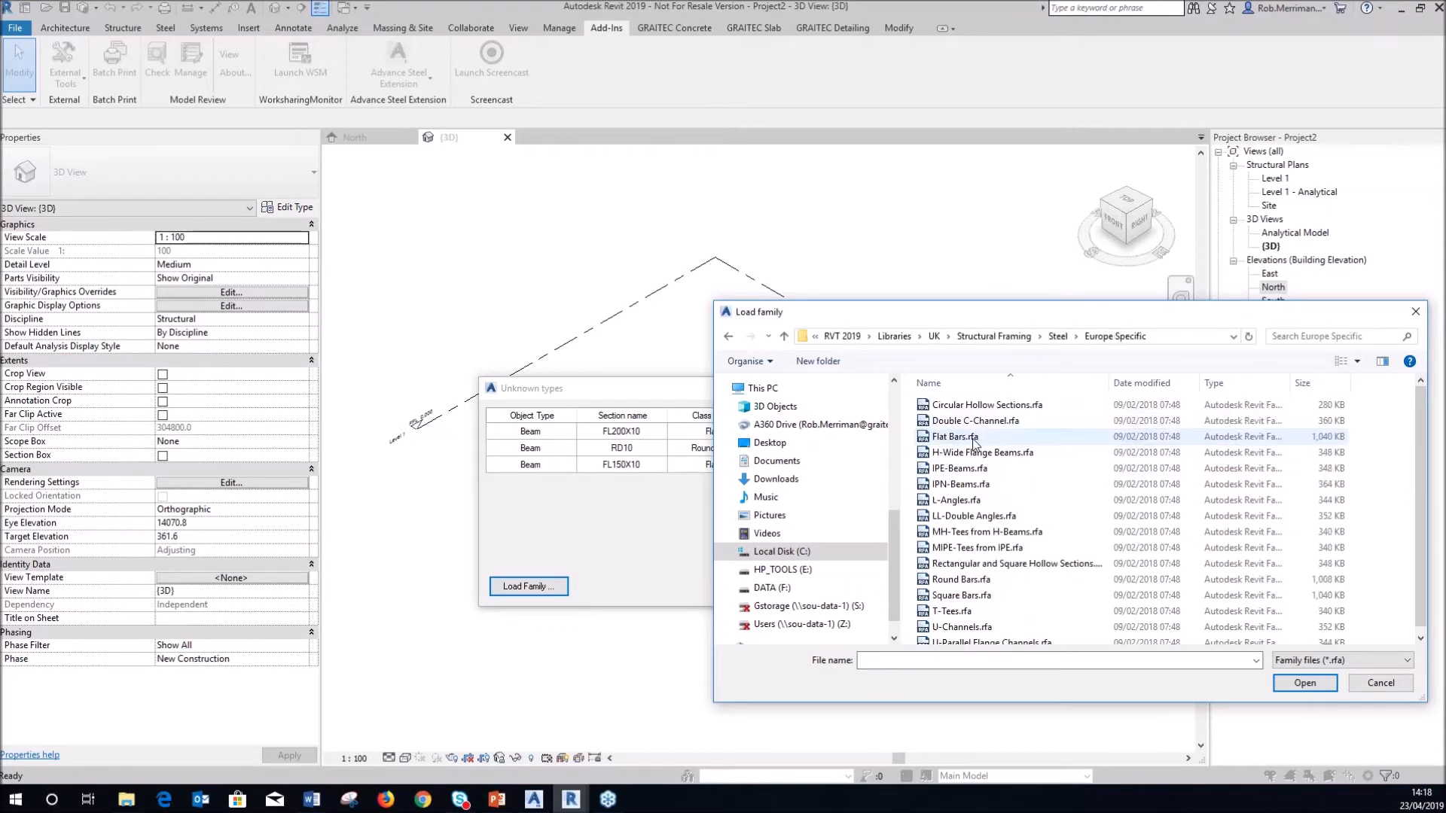
{"action": "double_click", "coordinate": [964, 580]}
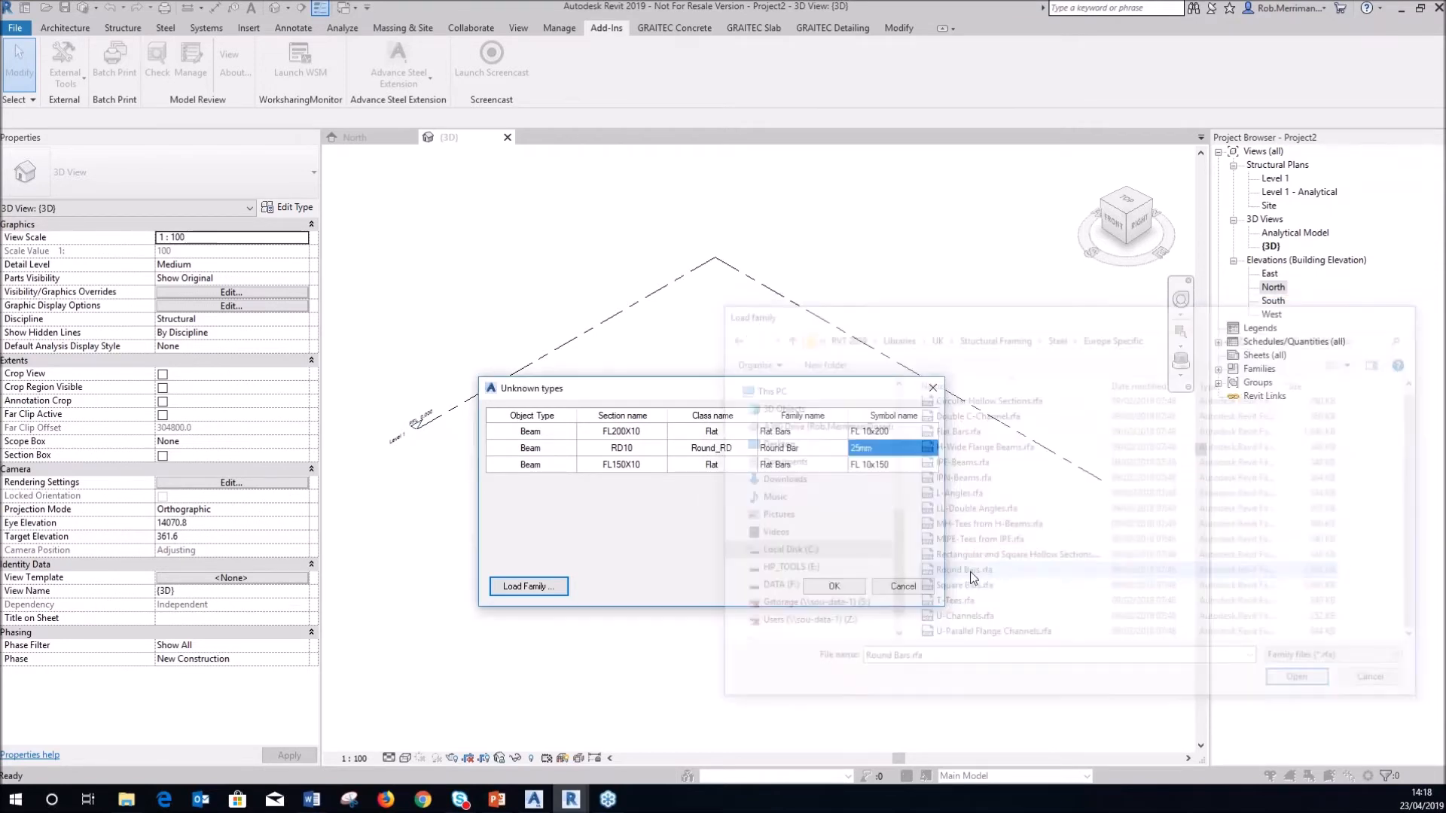
{"action": "left_click_drag", "start_coordinate": [761, 422], "coordinate": [925, 390]}
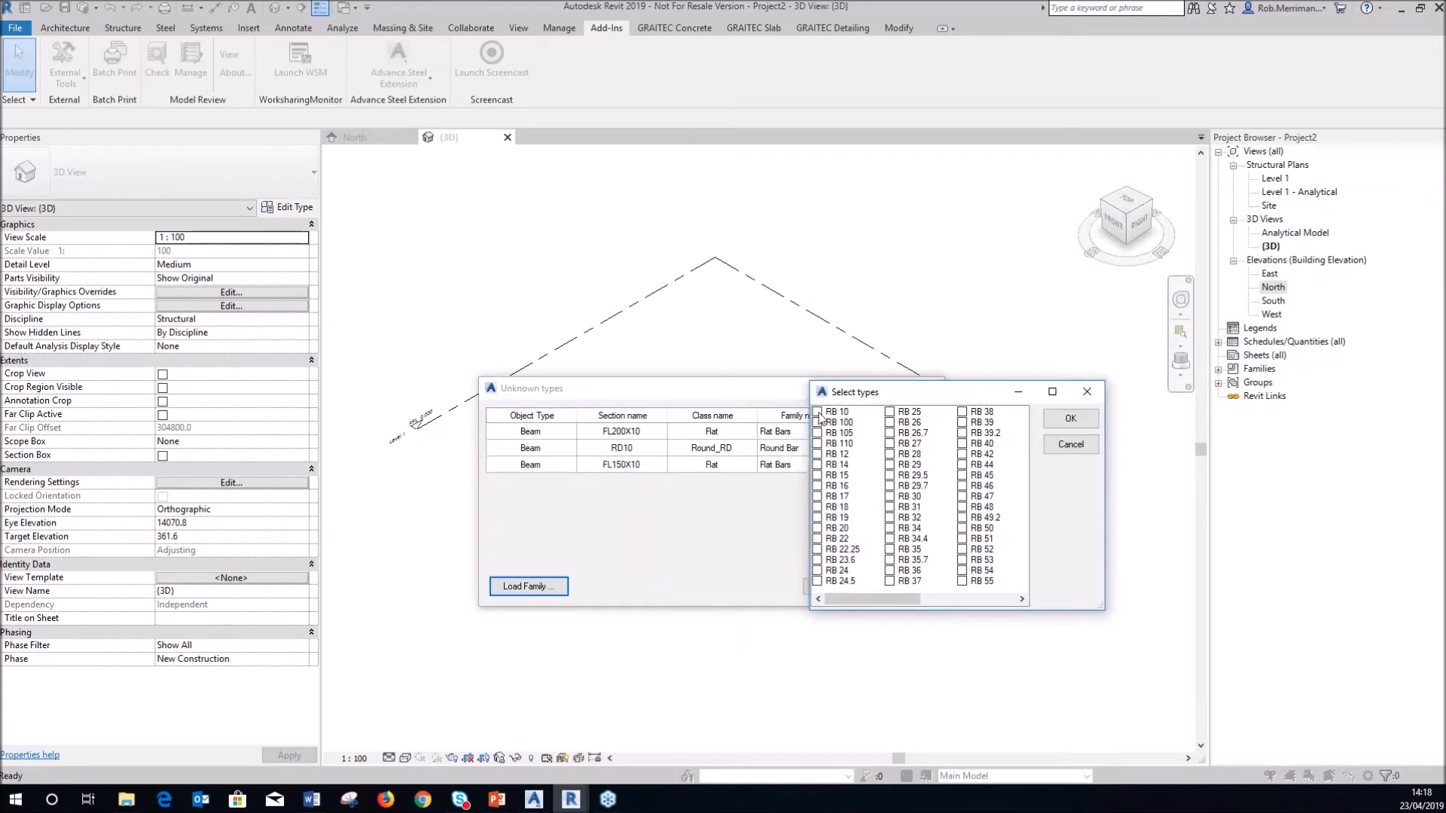
{"action": "left_click", "coordinate": [1070, 418]}
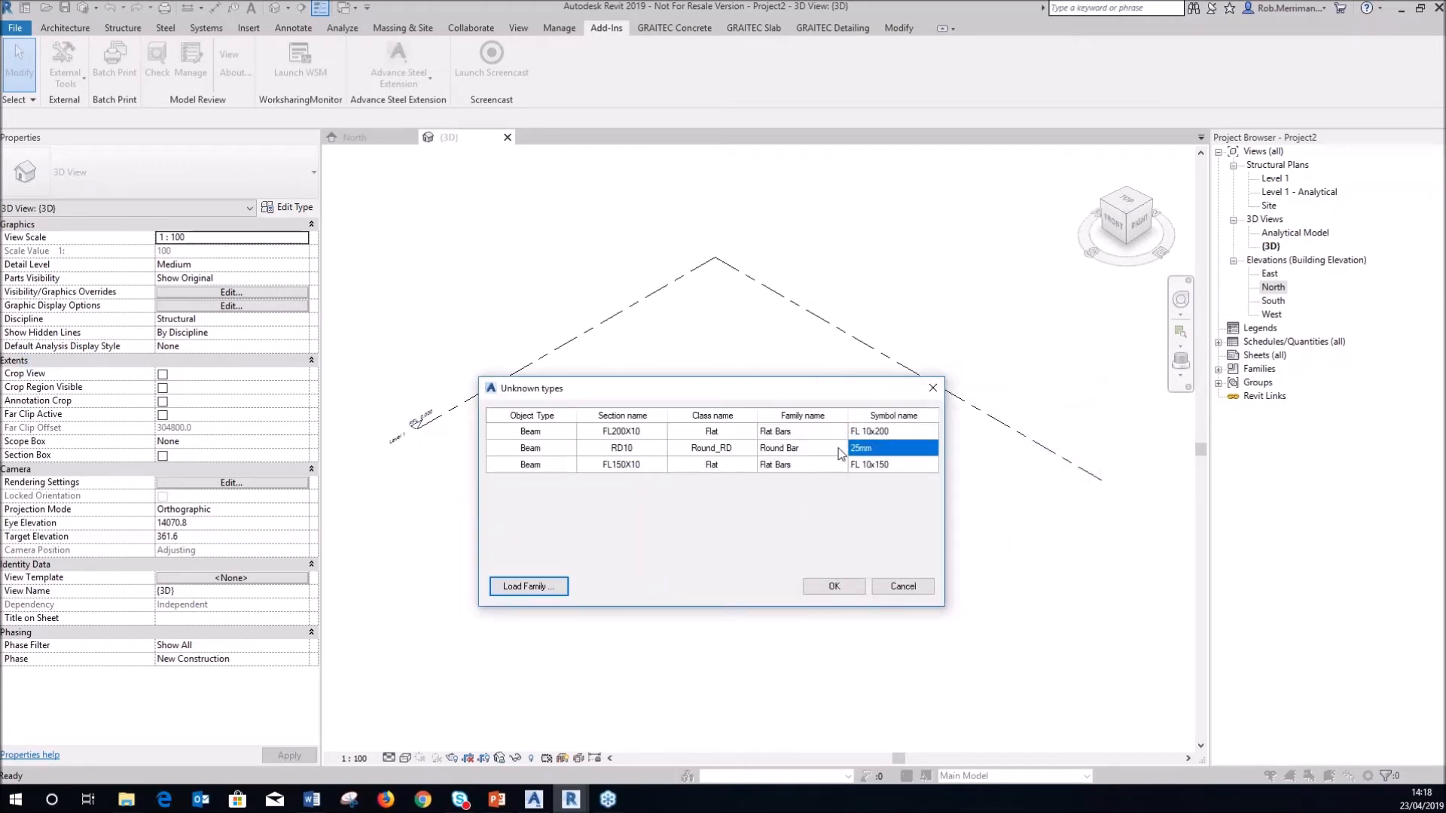
Remap section RD10 to the Round Bars family with symbol RB 10 and accept the unknown type mappings
{"action": "left_click", "coordinate": [840, 450]}
{"action": "left_click", "coordinate": [840, 448]}
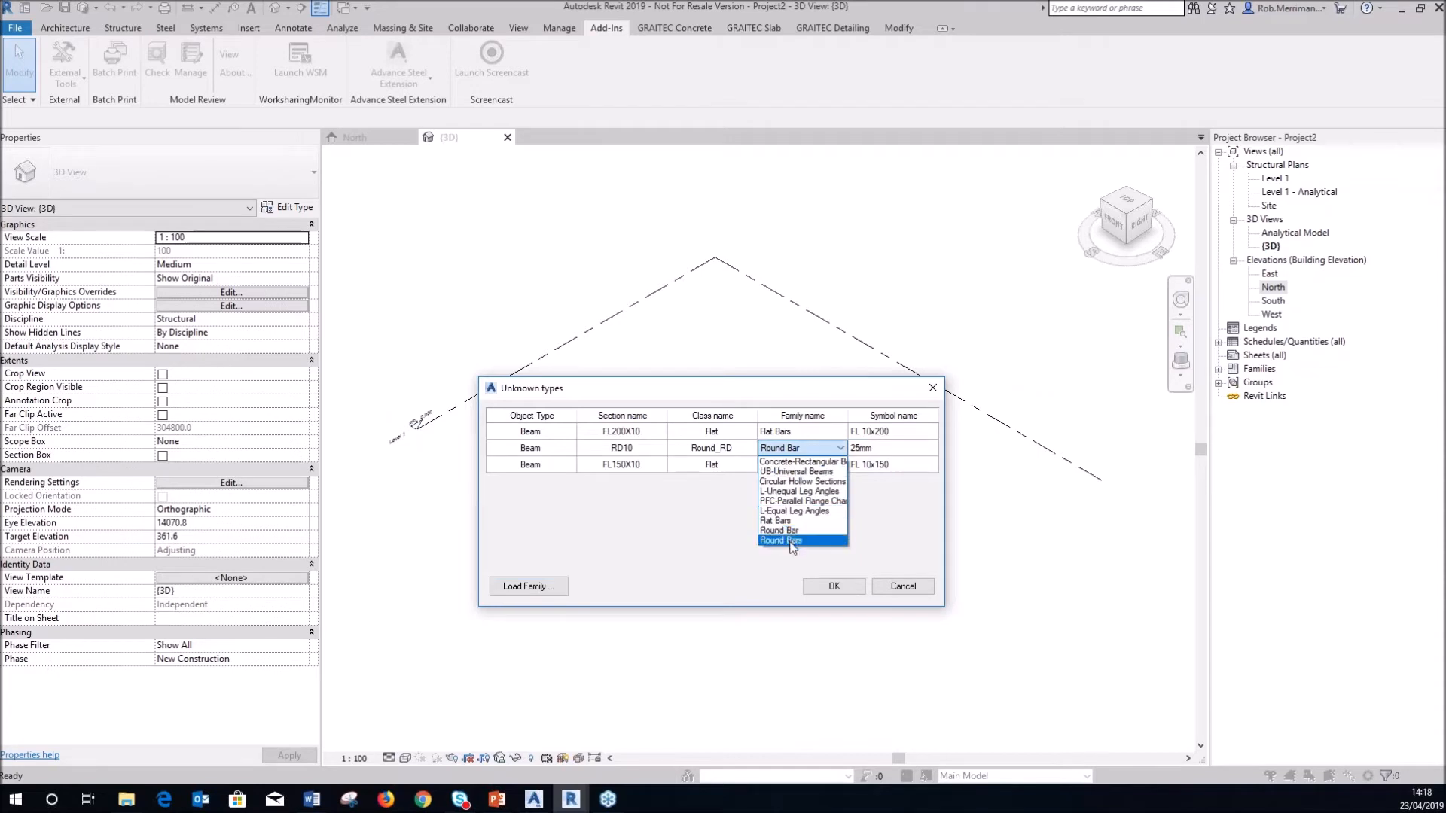
{"action": "left_click", "coordinate": [783, 541]}
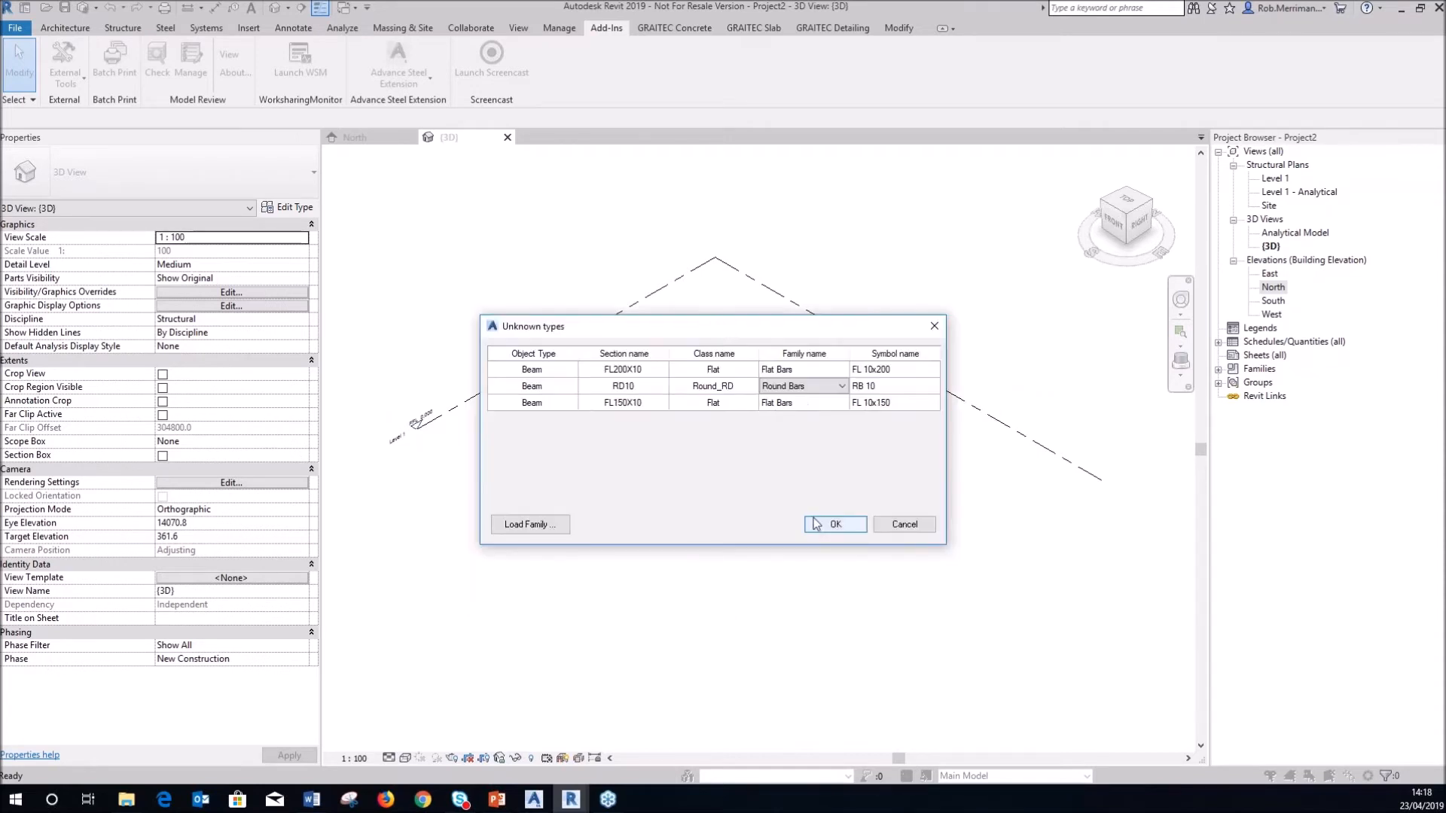
{"action": "left_click", "coordinate": [822, 525]}
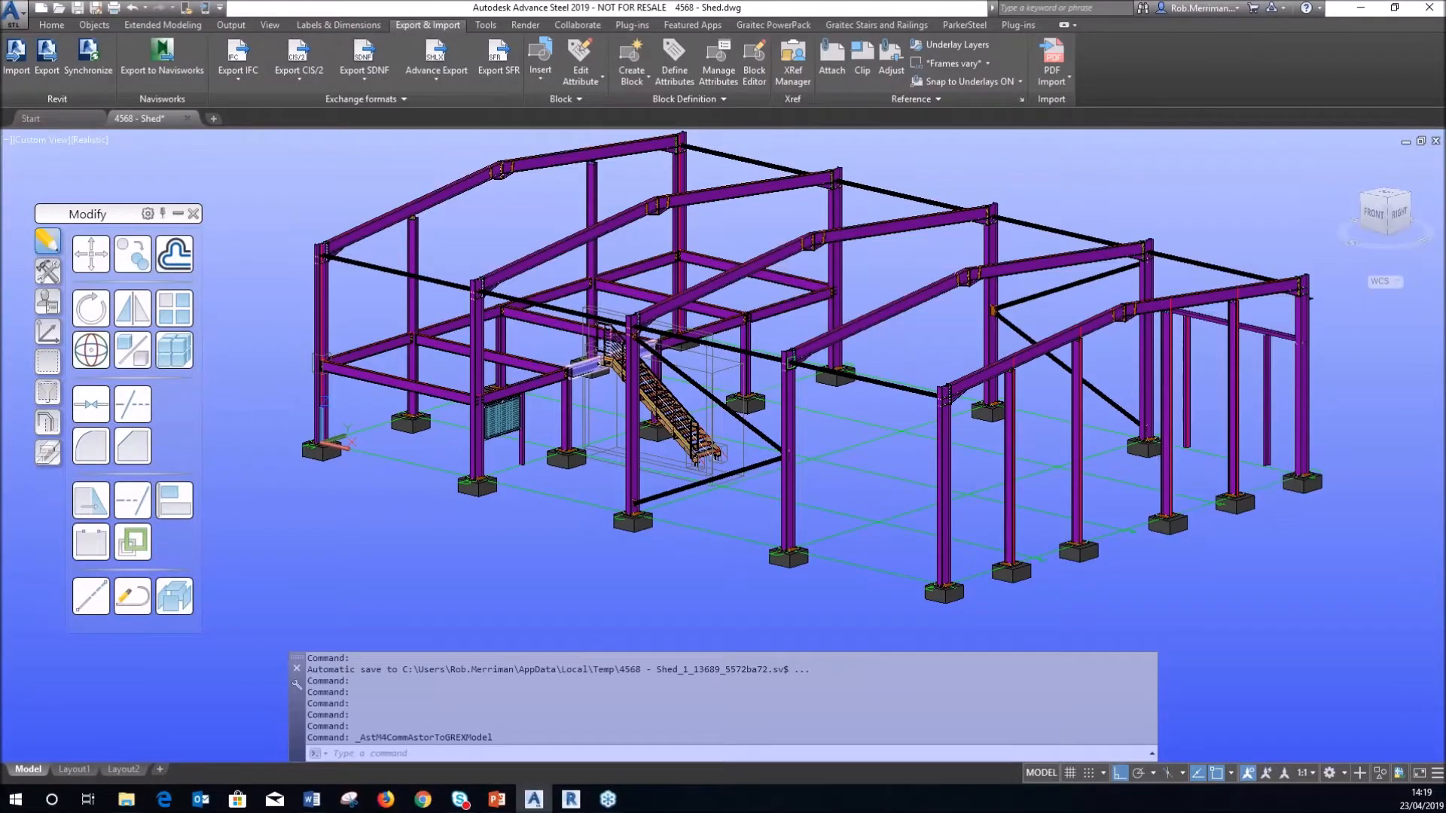
In Advance Steel, view the shed's plans among the Project Explorer model views and close the explorer
{"action": "left_click", "coordinate": [52, 25]}
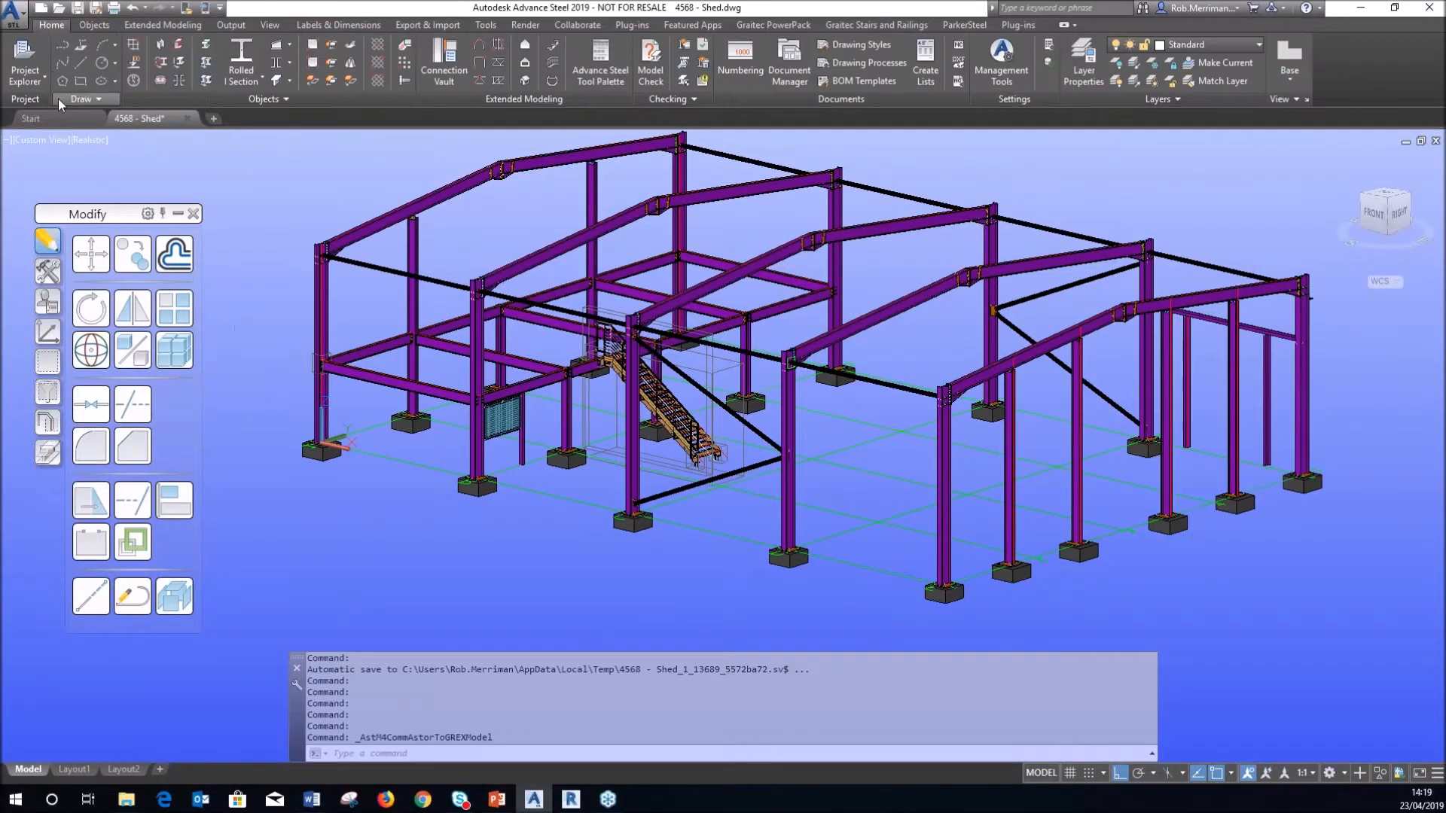
{"action": "left_click", "coordinate": [33, 82]}
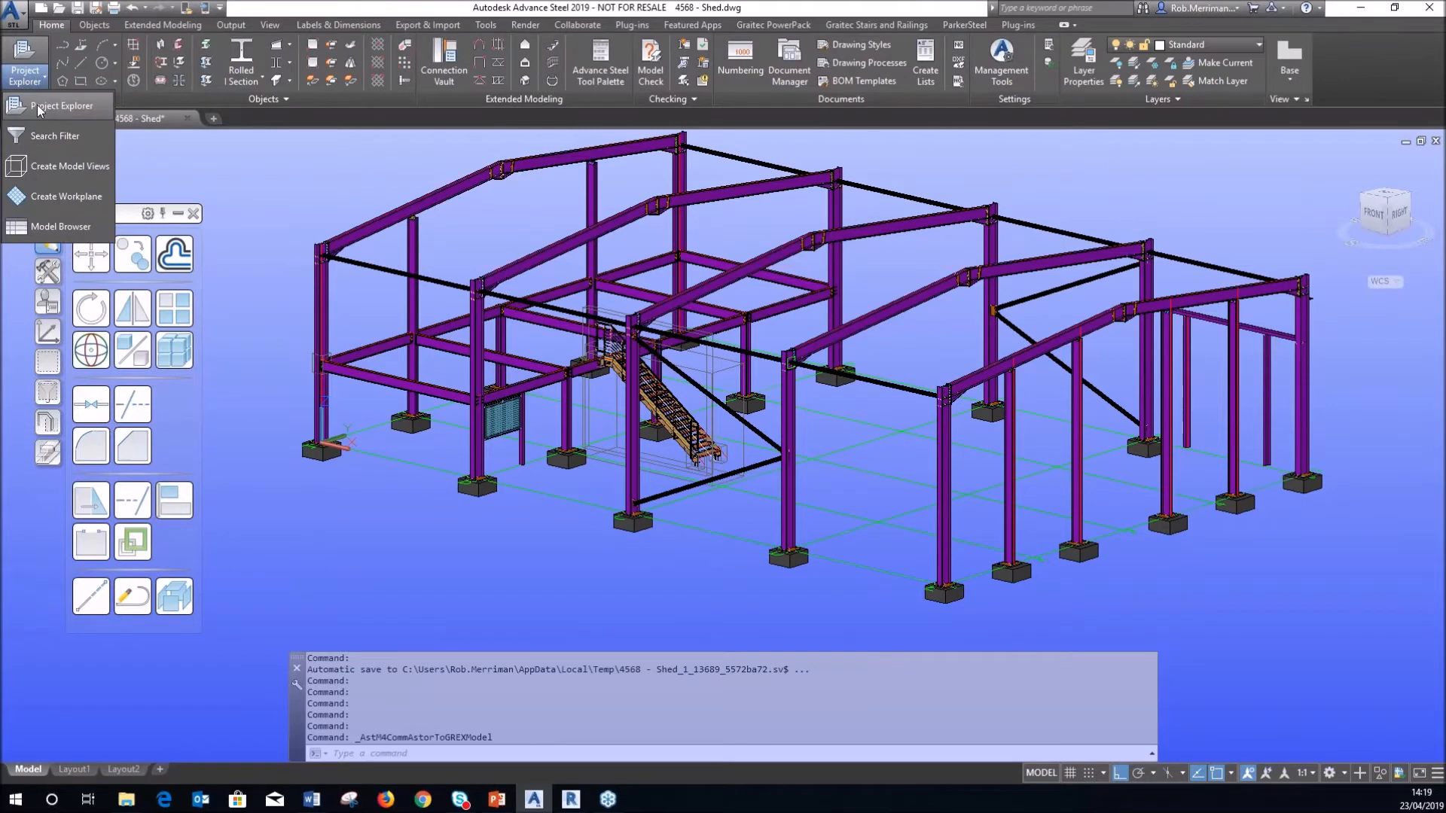
{"action": "left_click", "coordinate": [38, 105]}
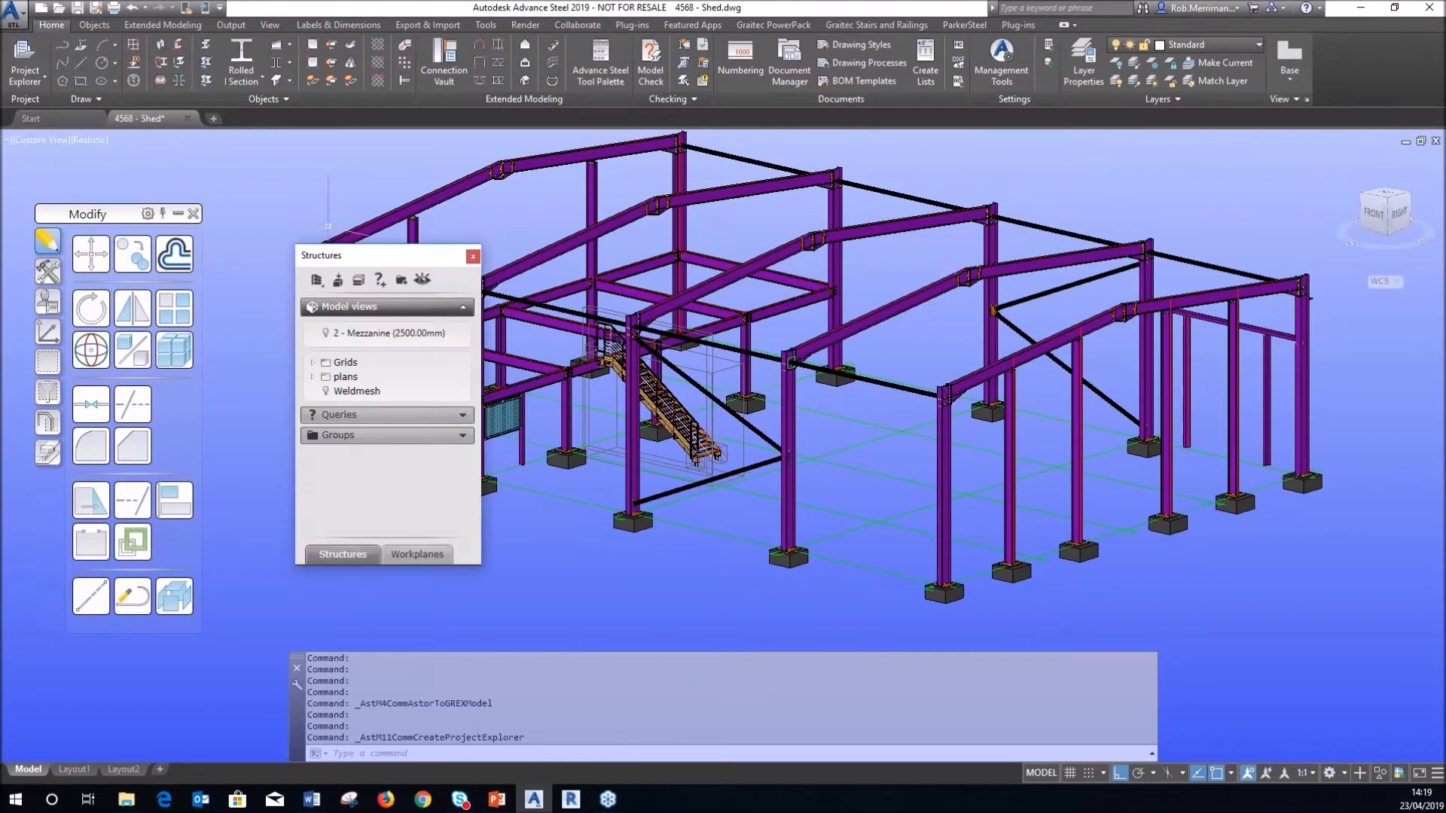
{"action": "left_click", "coordinate": [313, 376]}
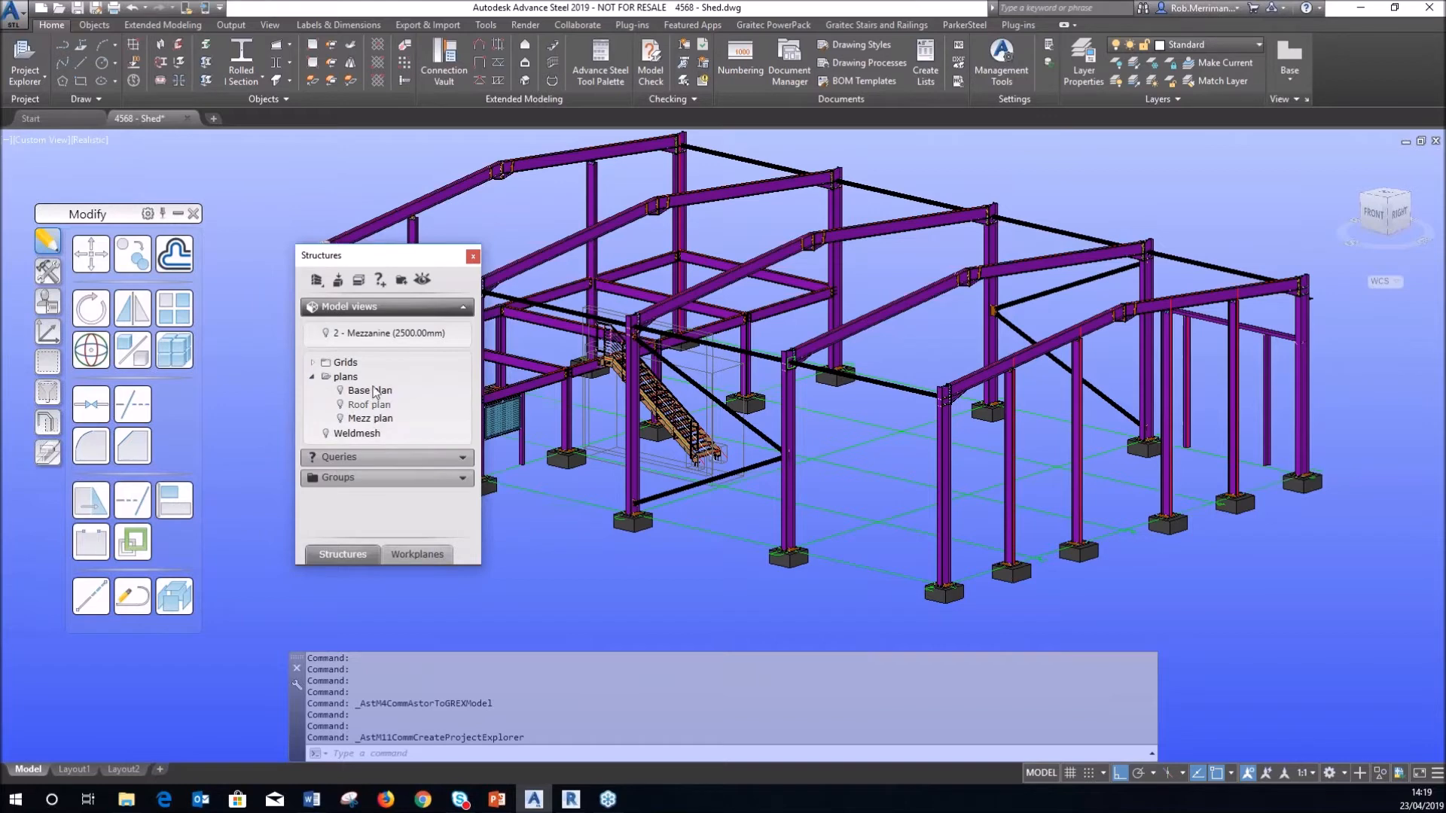
{"action": "left_click", "coordinate": [472, 256]}
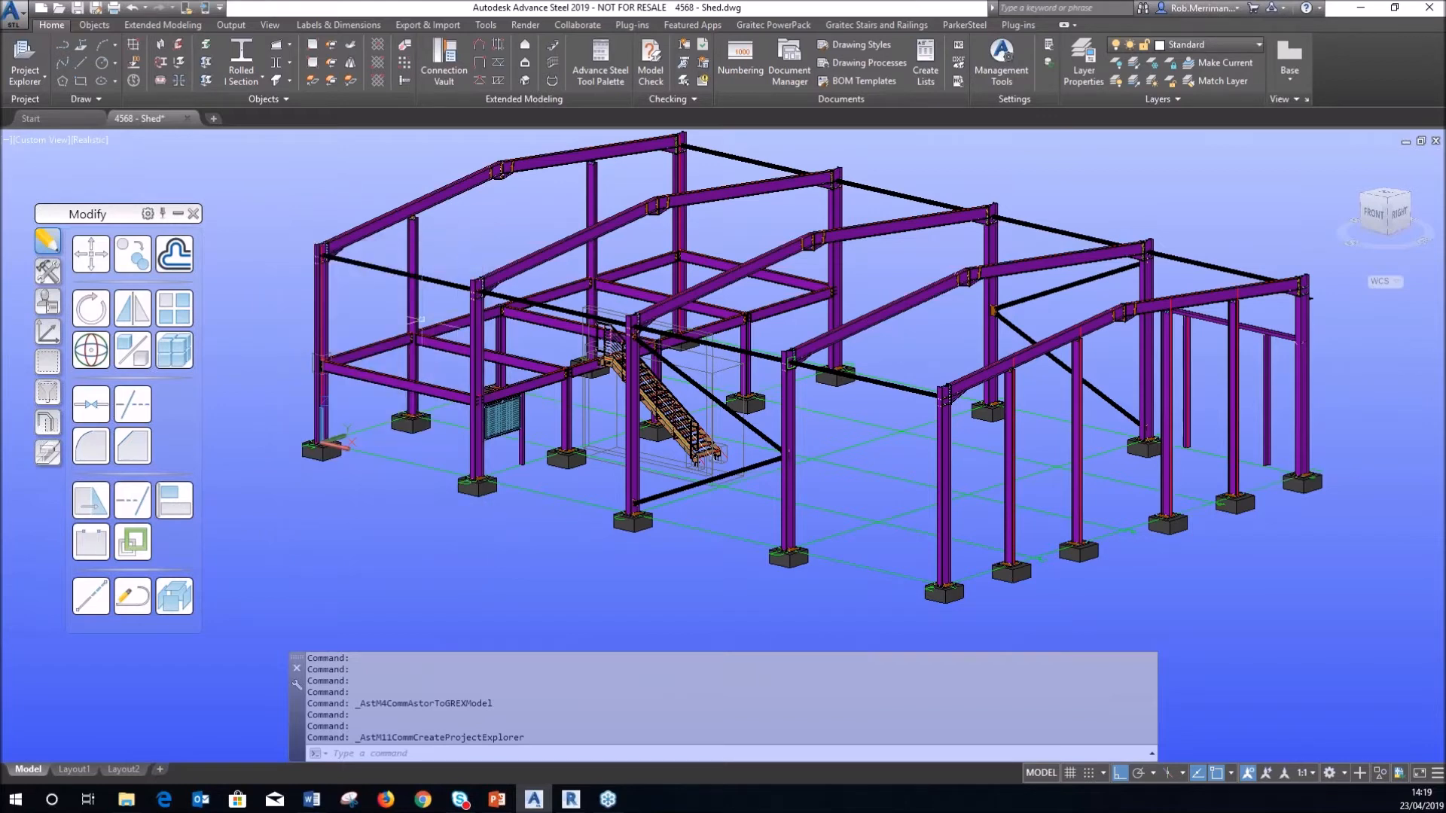
Return to Revit and accept the warnings to complete the import of the shed model
{"action": "left_click", "coordinate": [1360, 8]}
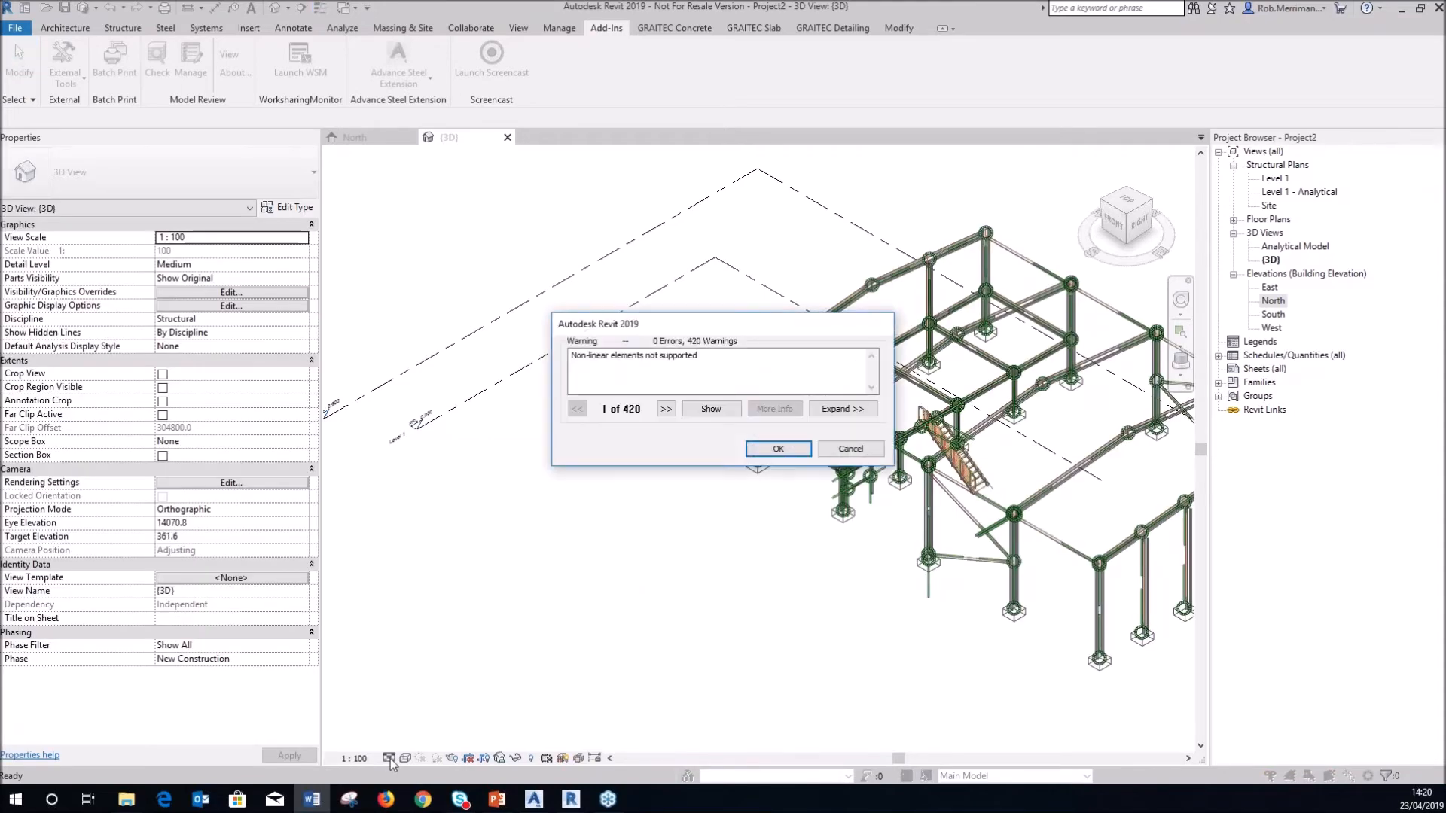
{"action": "left_click", "coordinate": [776, 449]}
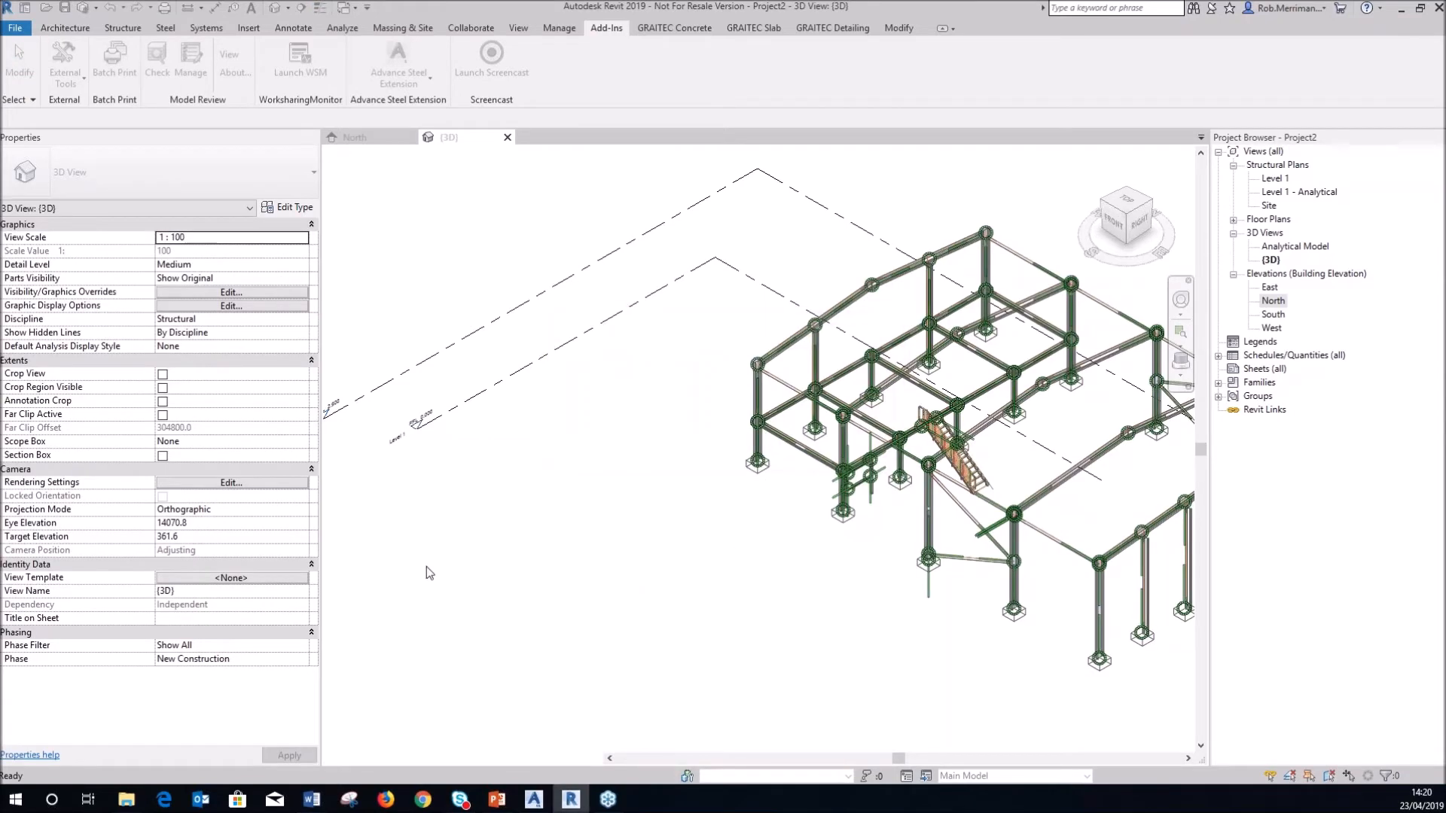
{"action": "scroll", "coordinate": [459, 523], "scroll_direction": "down", "scroll_amount": 2}
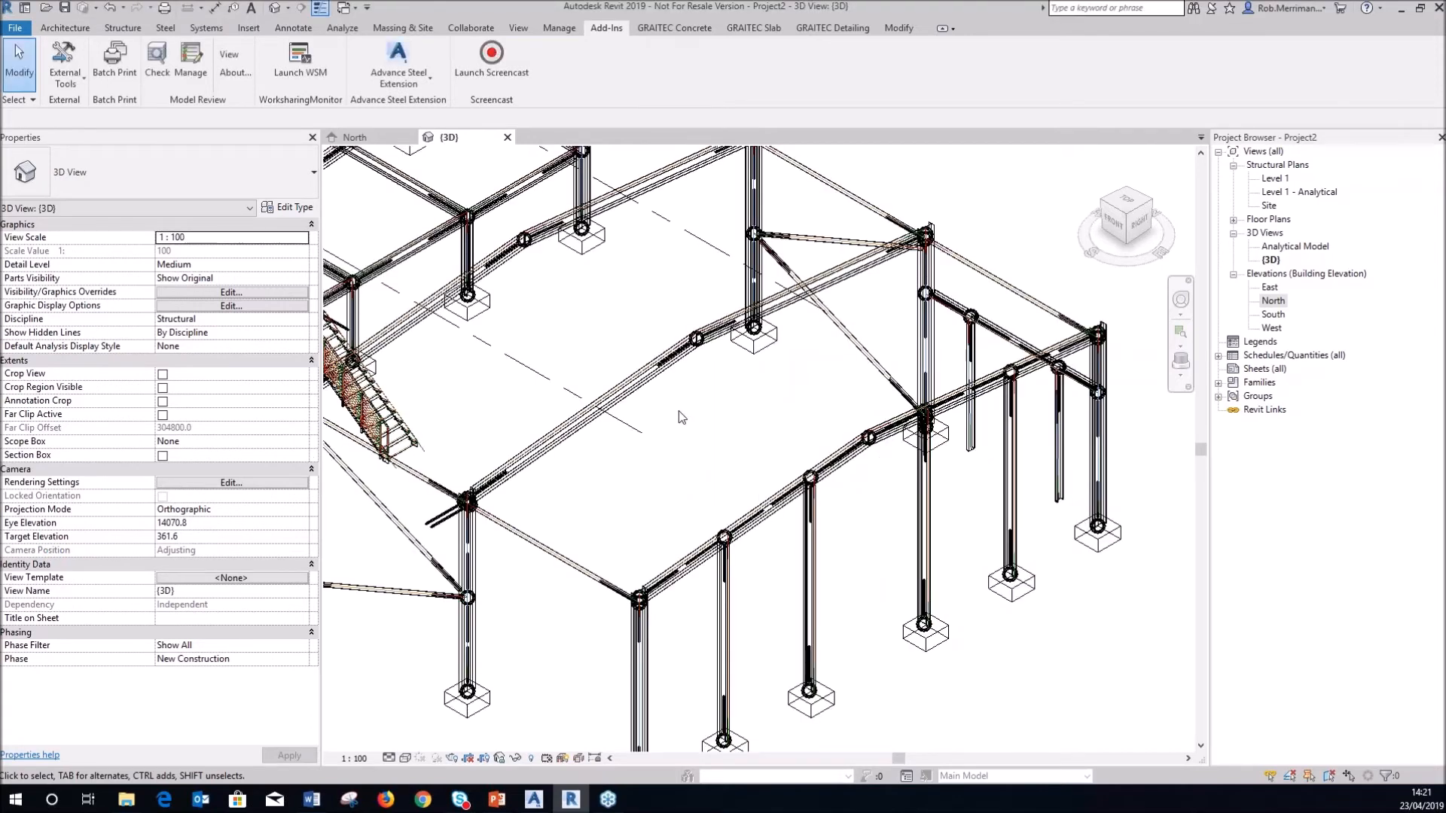
Set the 3D view's detail level to Fine and its visual style to Hidden Line
{"action": "scroll", "coordinate": [858, 413], "scroll_direction": "down", "scroll_amount": 2}
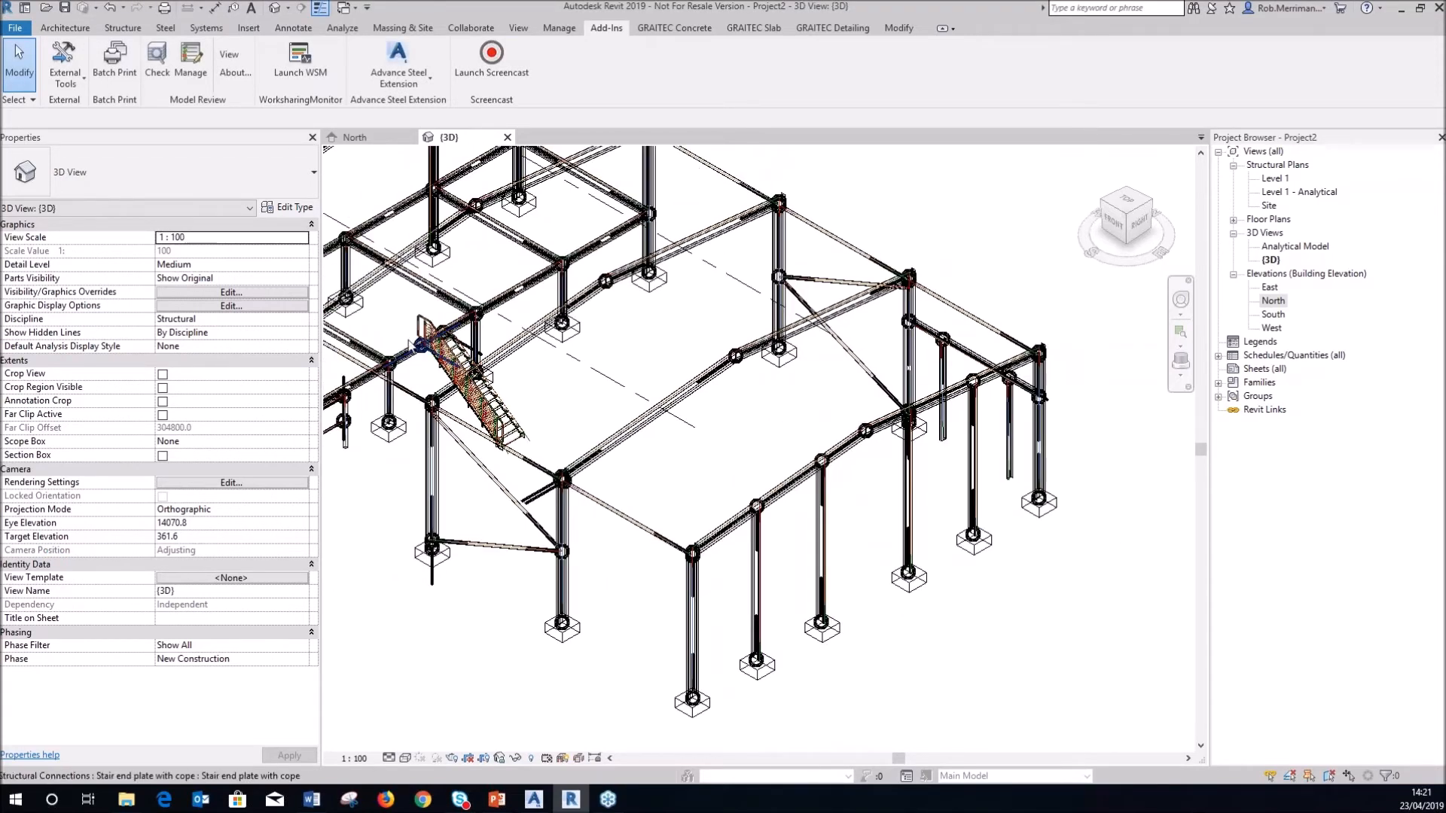
{"action": "left_click", "coordinate": [389, 758]}
{"action": "left_click", "coordinate": [394, 742]}
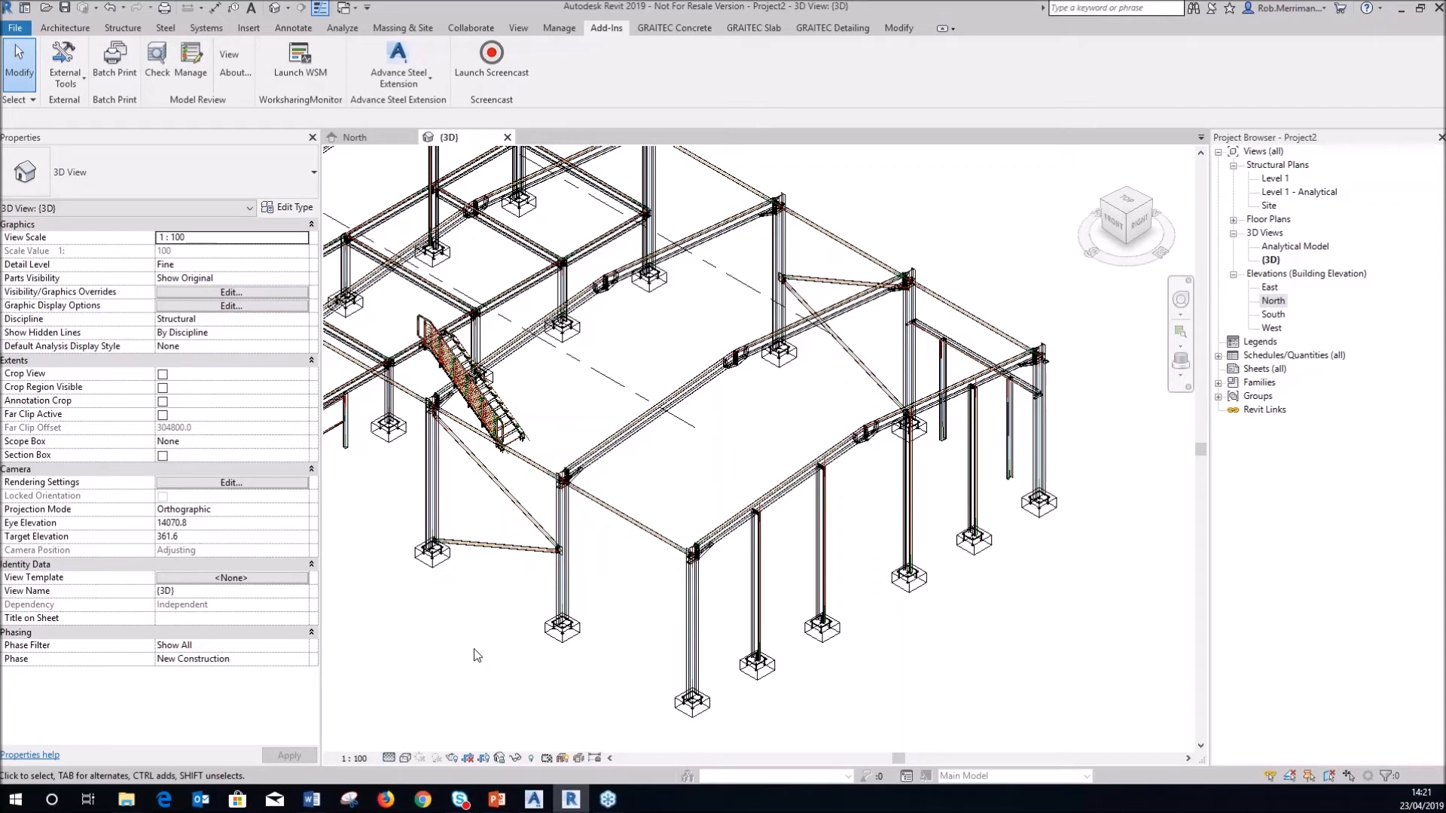
{"action": "left_click", "coordinate": [405, 758]}
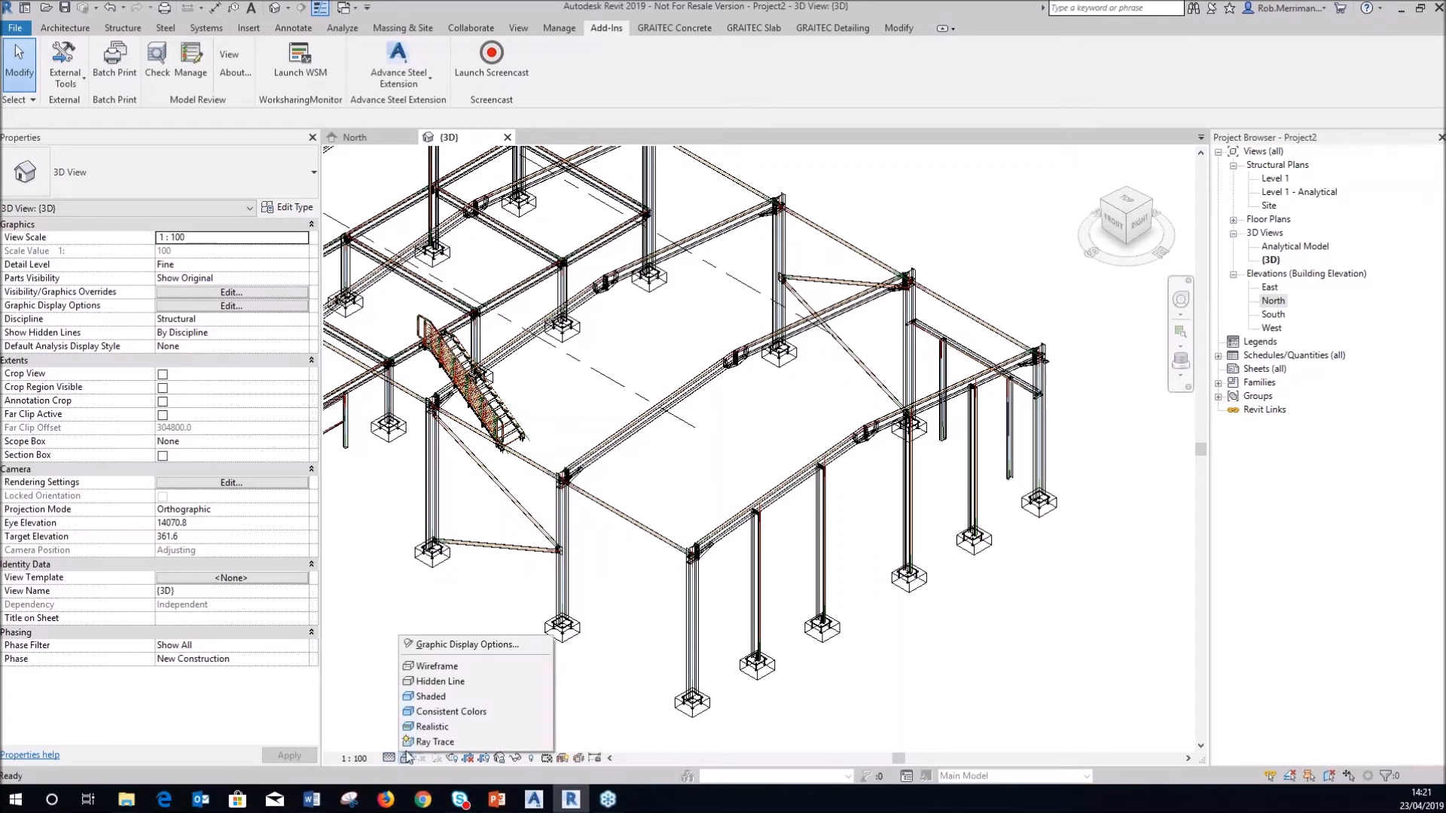
{"action": "left_click", "coordinate": [441, 681]}
Inspect the apex haunch connection on the shed's rafter up close
{"action": "scroll", "coordinate": [576, 429], "scroll_direction": "up", "scroll_amount": 2}
{"action": "scroll", "coordinate": [723, 351], "scroll_direction": "up", "scroll_amount": 4}
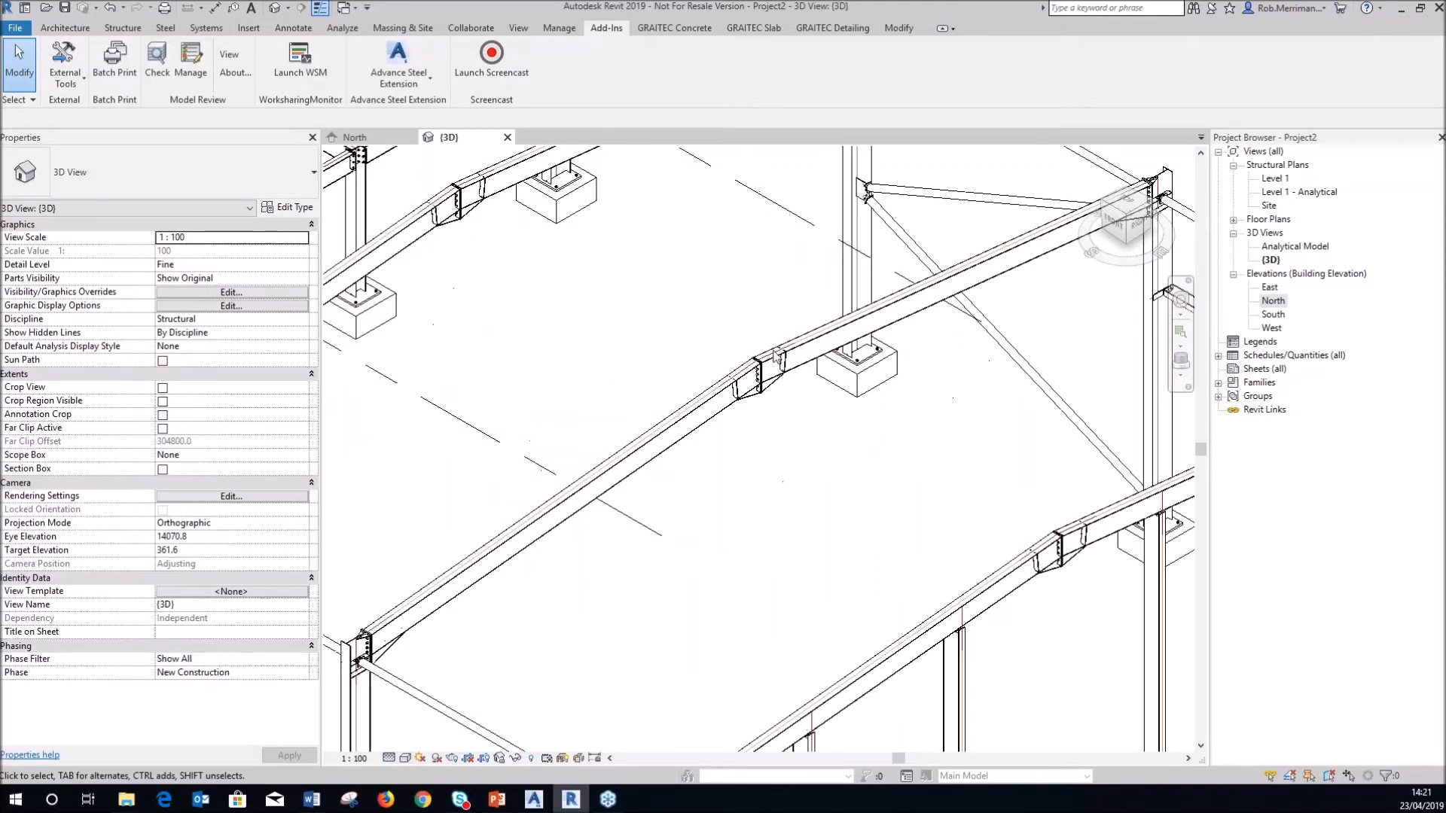
{"action": "scroll", "coordinate": [775, 357], "scroll_direction": "up", "scroll_amount": 5}
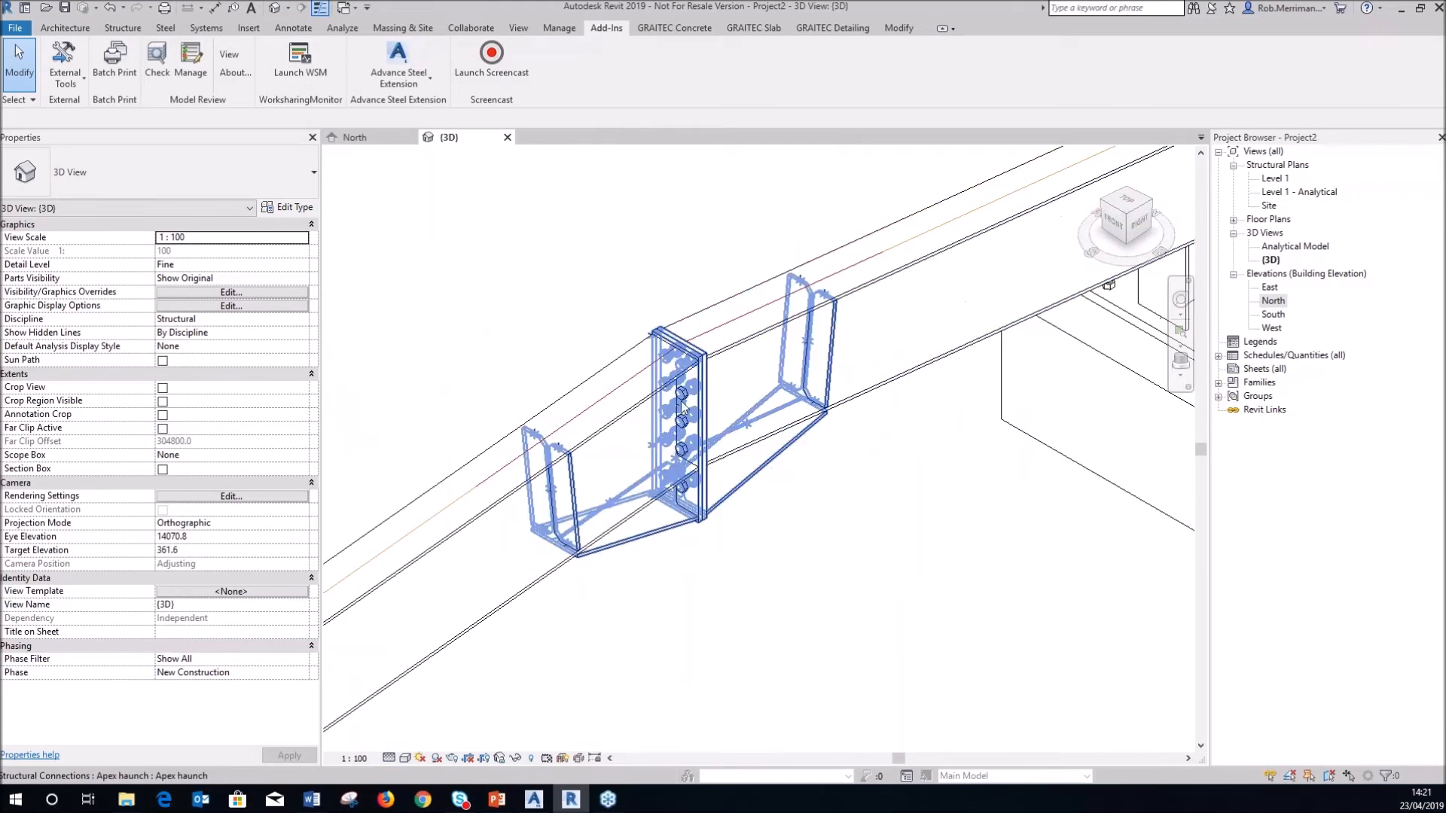
Select the rafter's apex haunch connection to check its type and properties, review the available steel tools, and clear the selection
{"action": "left_click", "coordinate": [659, 531]}
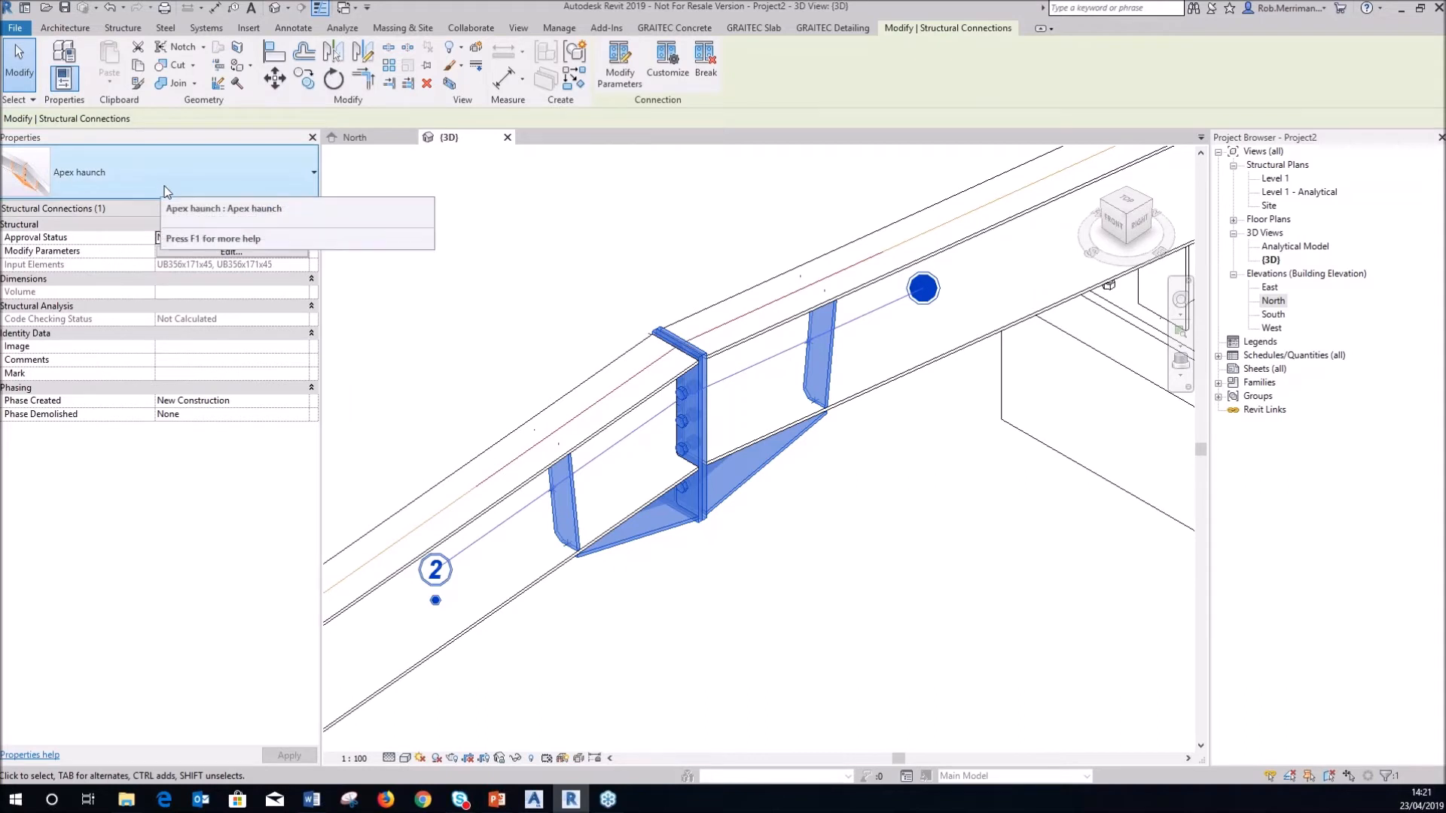
{"action": "left_click", "coordinate": [166, 29]}
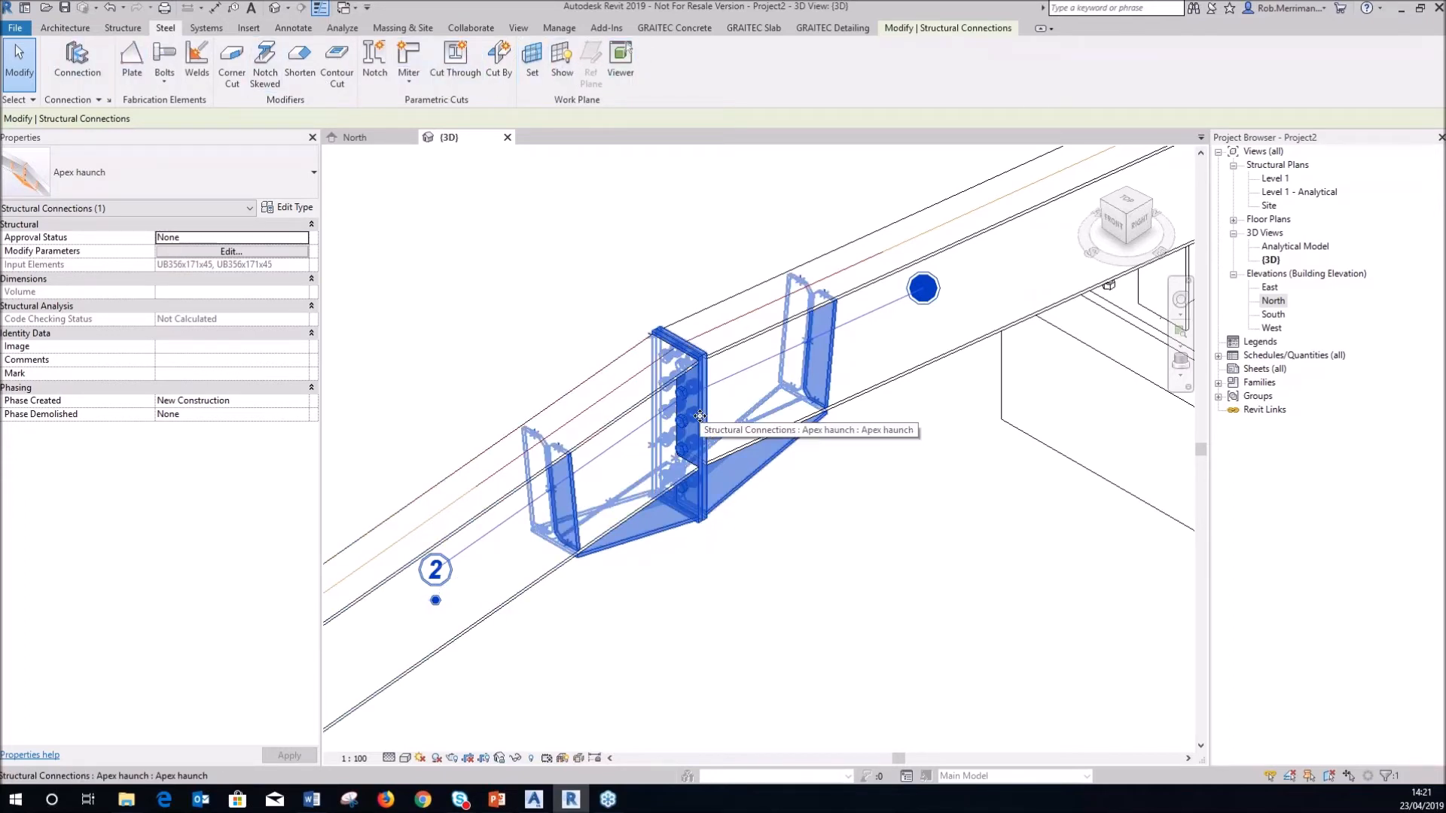
{"action": "left_click", "coordinate": [832, 570]}
Examine the imported column base plate, the bolted knee haunch and the tubular bracing end connection up close
{"action": "scroll", "coordinate": [885, 329], "scroll_direction": "down", "scroll_amount": 3}
{"action": "scroll", "coordinate": [889, 339], "scroll_direction": "down", "scroll_amount": 5}
{"action": "scroll", "coordinate": [1078, 566], "scroll_direction": "up", "scroll_amount": 5}
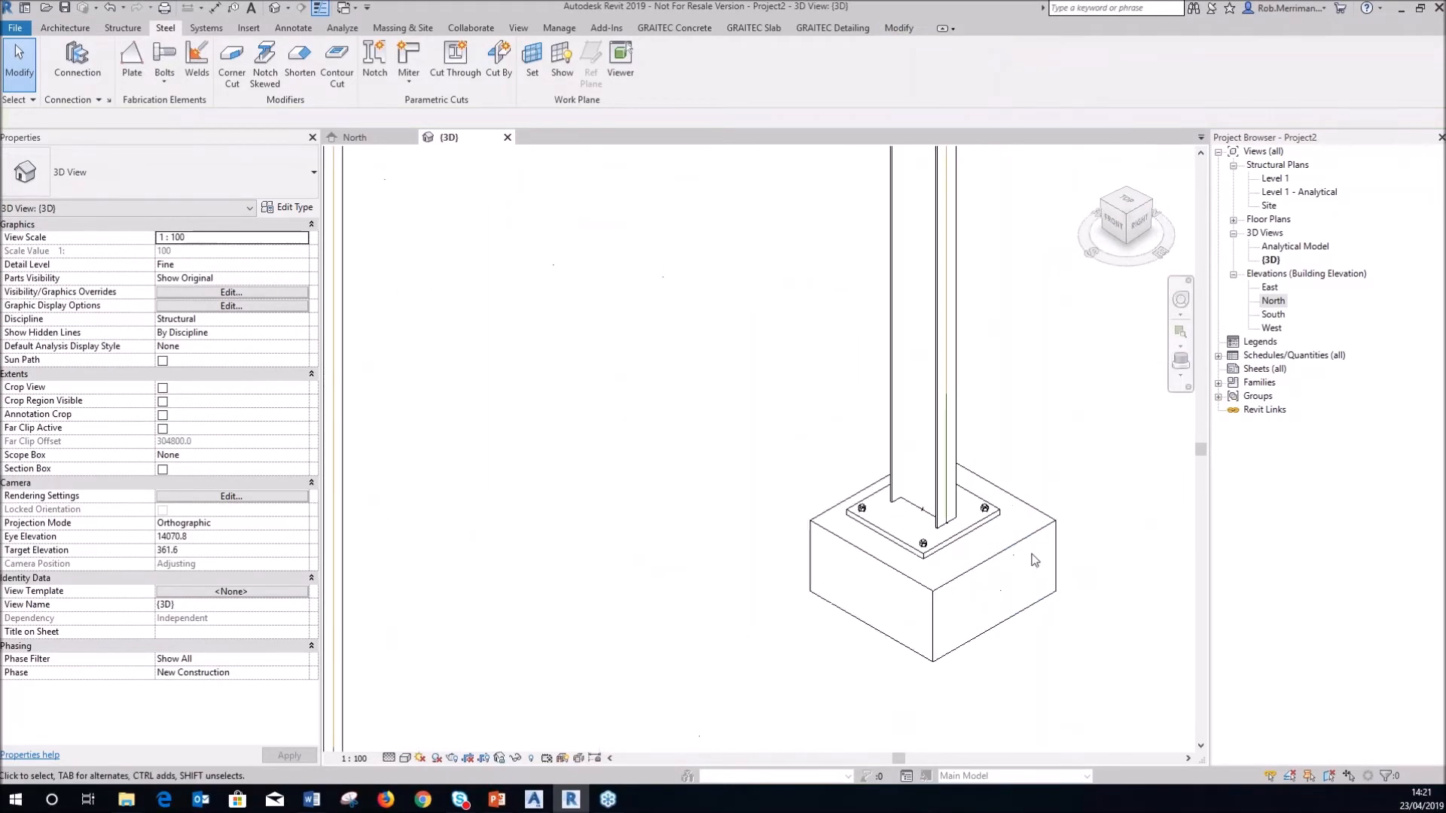
{"action": "scroll", "coordinate": [1077, 566], "scroll_direction": "down", "scroll_amount": 4}
{"action": "scroll", "coordinate": [695, 537], "scroll_direction": "up", "scroll_amount": 5}
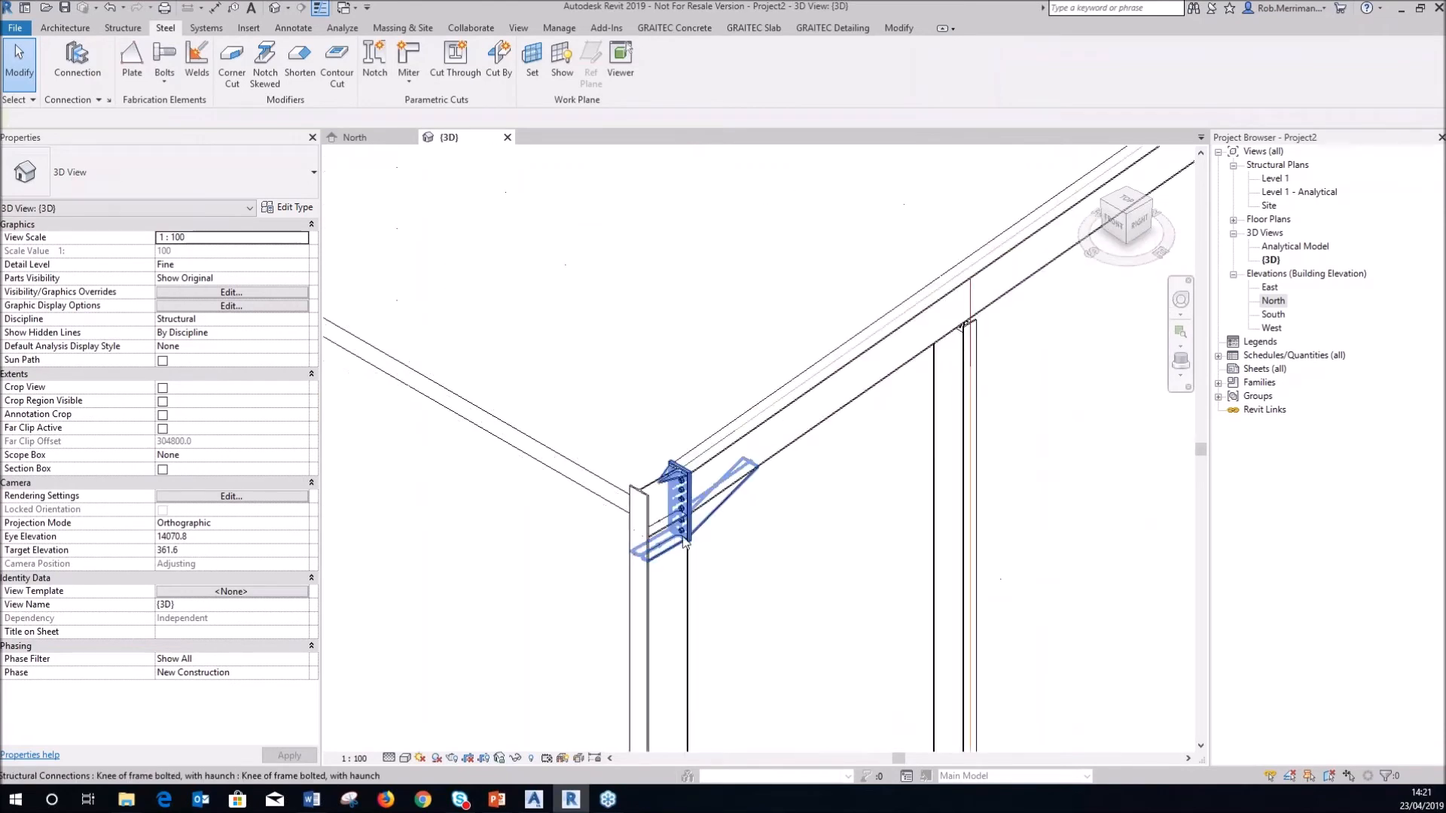
{"action": "scroll", "coordinate": [911, 580], "scroll_direction": "down", "scroll_amount": 5}
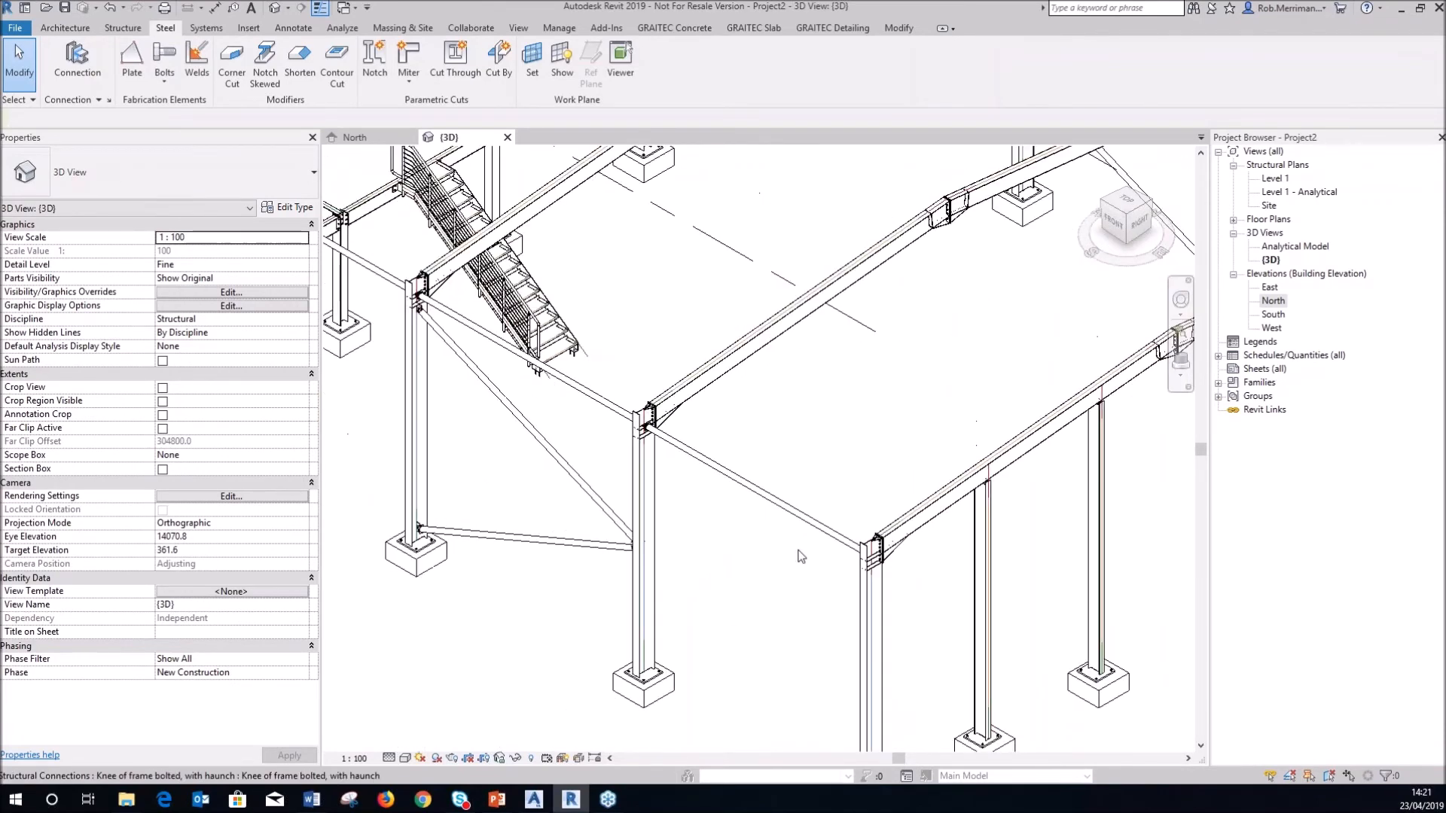
{"action": "scroll", "coordinate": [443, 531], "scroll_direction": "up", "scroll_amount": 6}
{"action": "scroll", "coordinate": [509, 511], "scroll_direction": "down", "scroll_amount": 6}
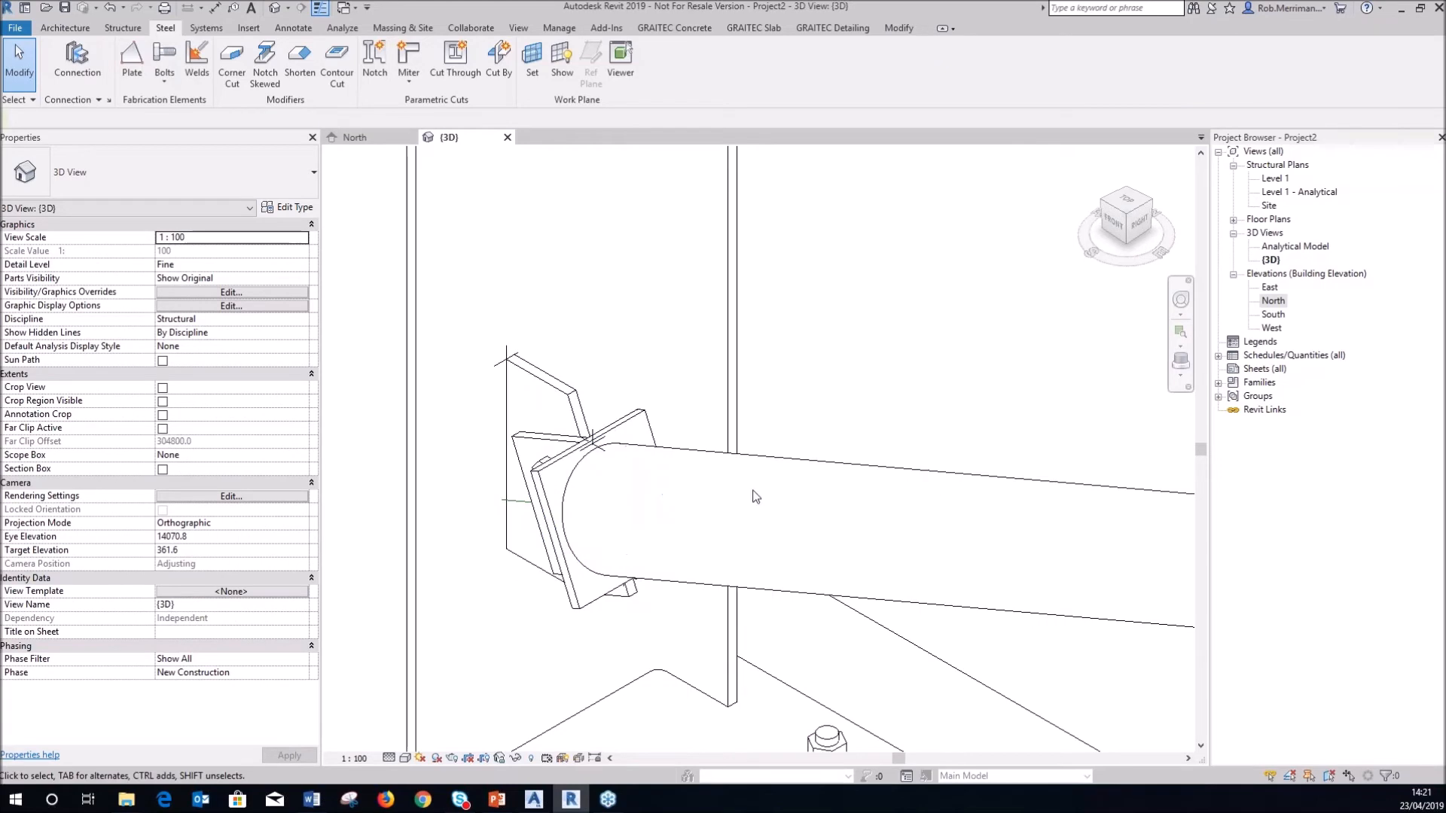
Inspect the mitre joint at the lower corner of the angle frame beneath the mezzanine beam
{"action": "scroll", "coordinate": [658, 299], "scroll_direction": "up", "scroll_amount": 5}
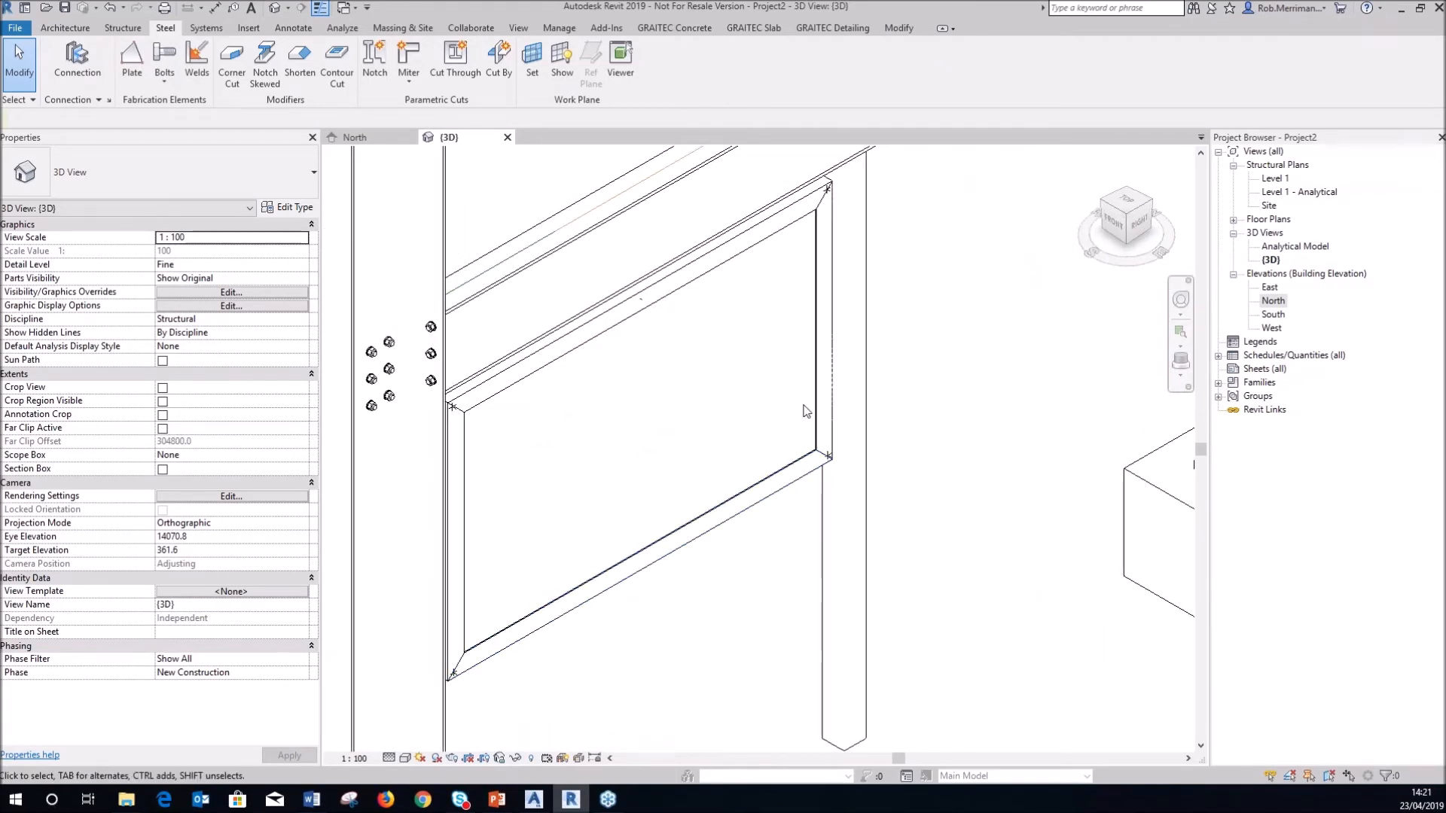
{"action": "scroll", "coordinate": [828, 454], "scroll_direction": "up", "scroll_amount": 4}
{"action": "left_click", "coordinate": [828, 446]}
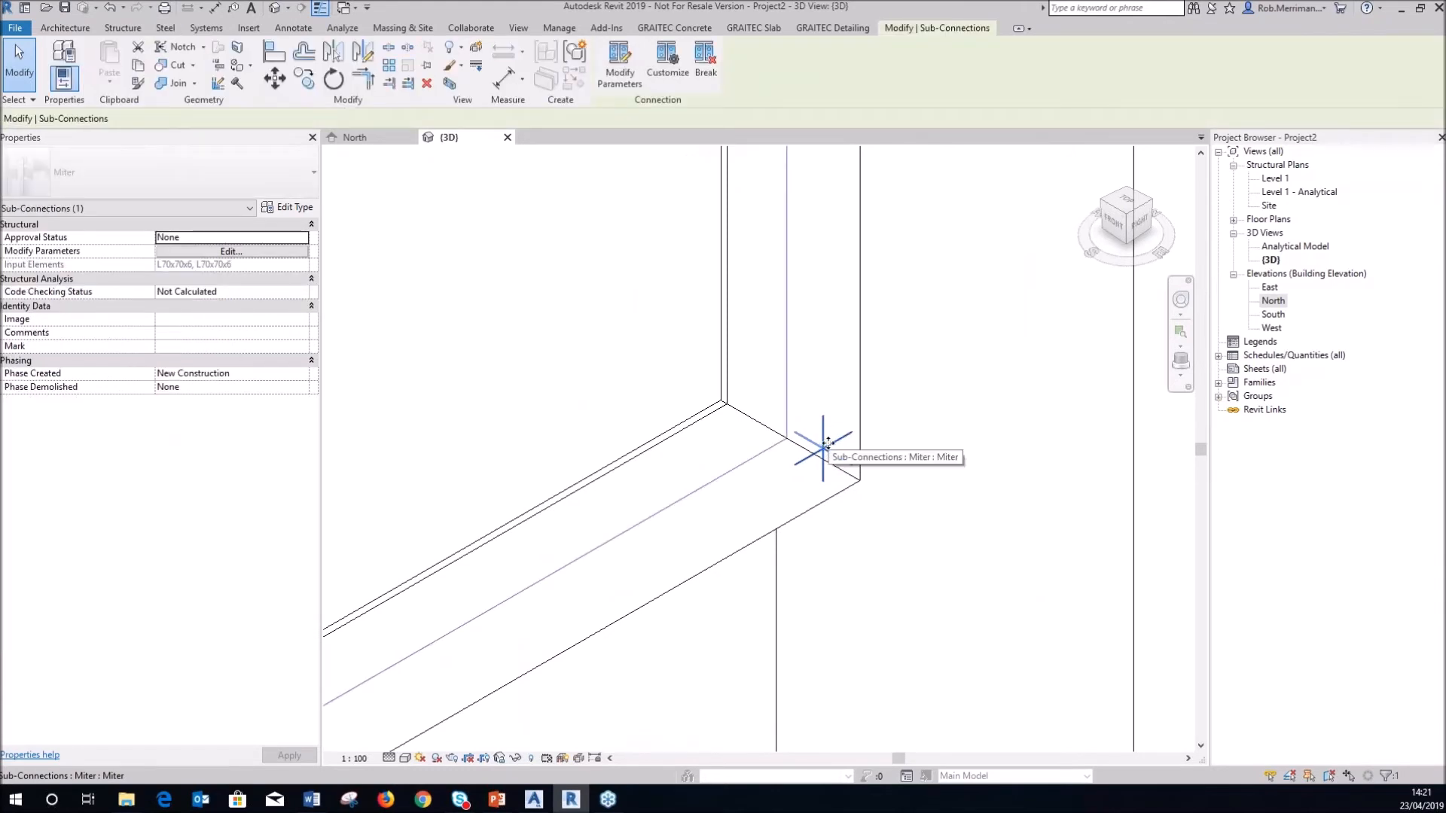
{"action": "scroll", "coordinate": [791, 497], "scroll_direction": "down", "scroll_amount": 5}
{"action": "scroll", "coordinate": [765, 538], "scroll_direction": "down", "scroll_amount": 2}
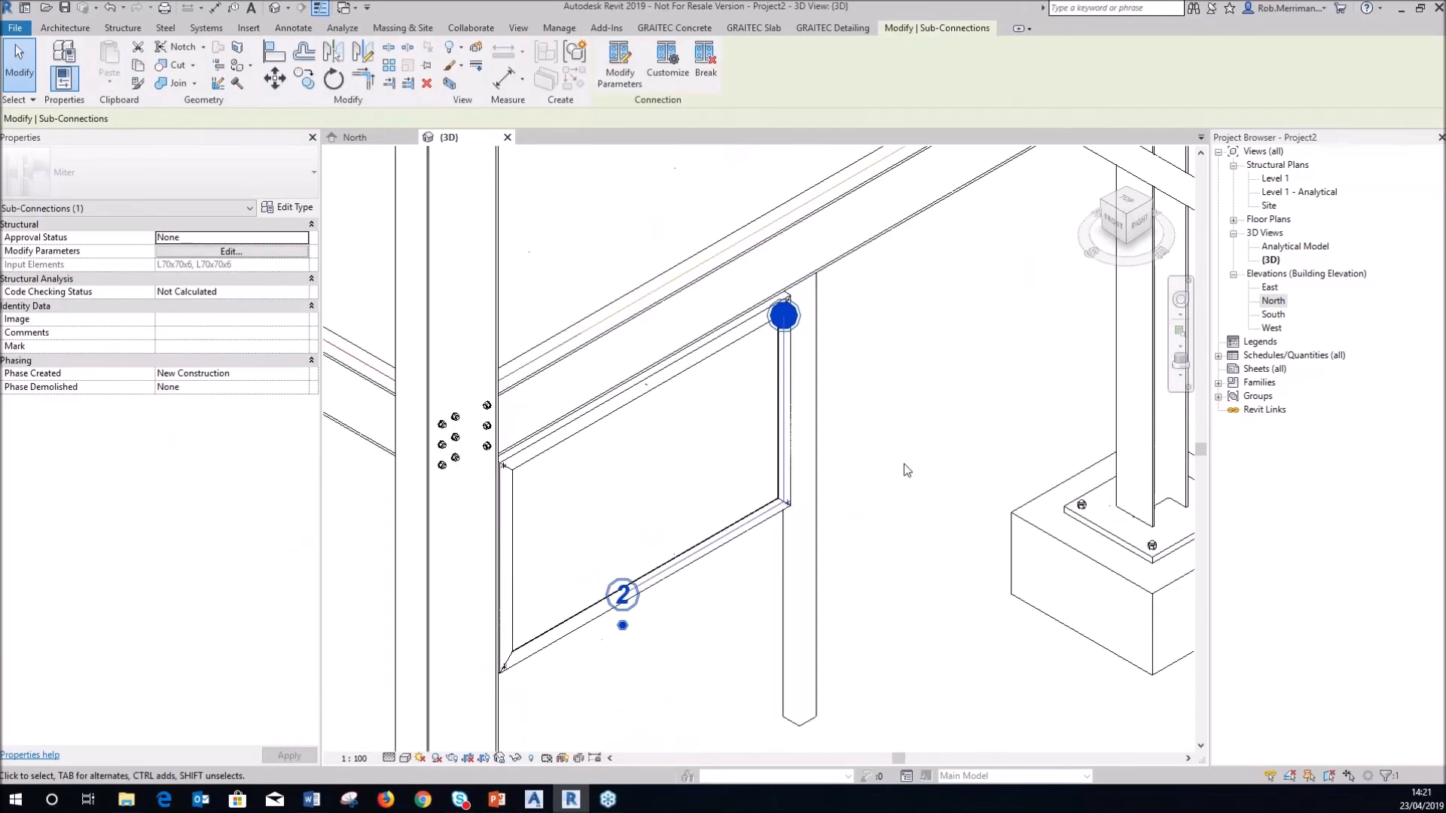
{"action": "left_click", "coordinate": [900, 462]}
{"action": "scroll", "coordinate": [866, 479], "scroll_direction": "down", "scroll_amount": 1}
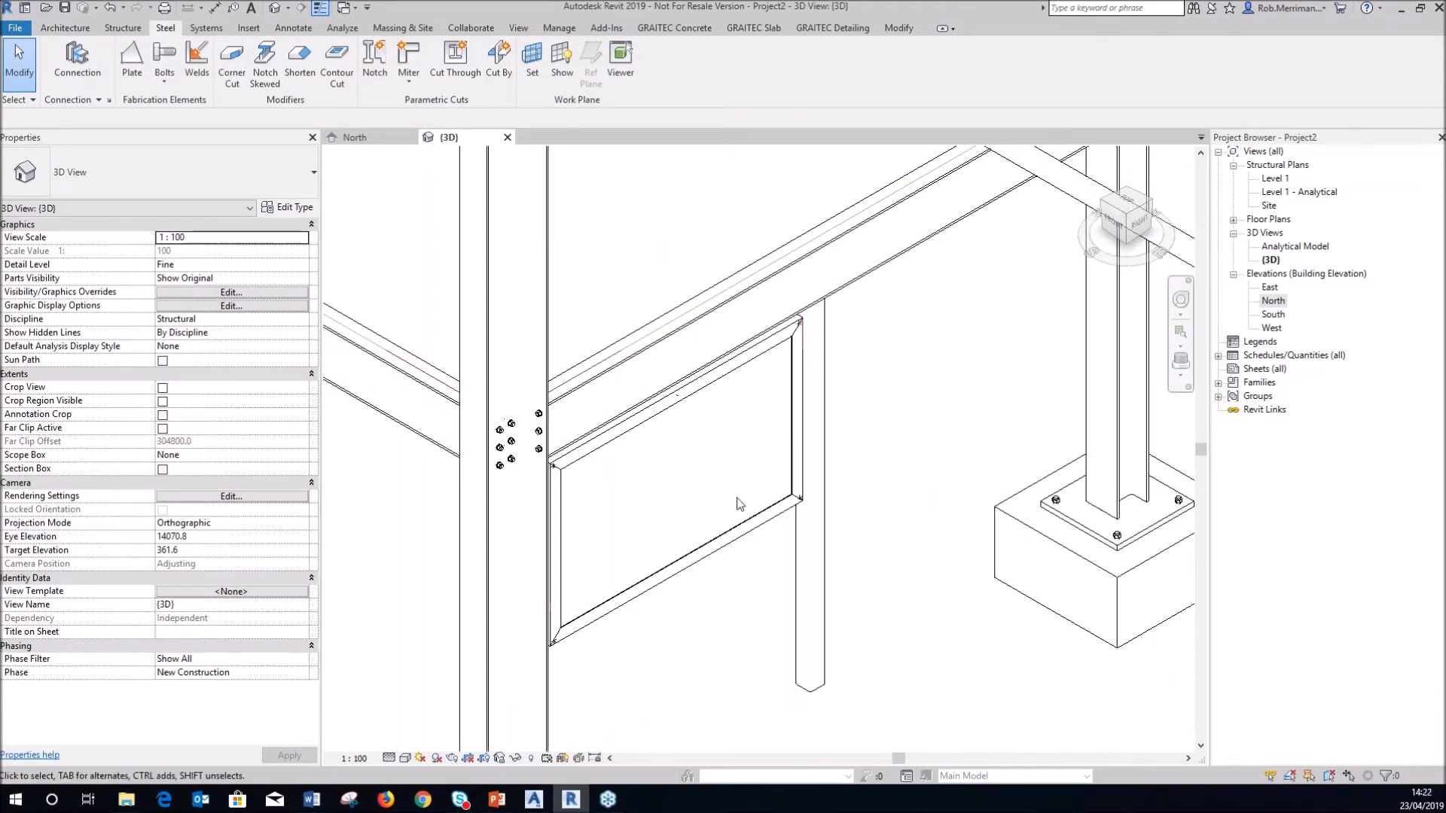
{"action": "scroll", "coordinate": [662, 554], "scroll_direction": "down", "scroll_amount": 4}
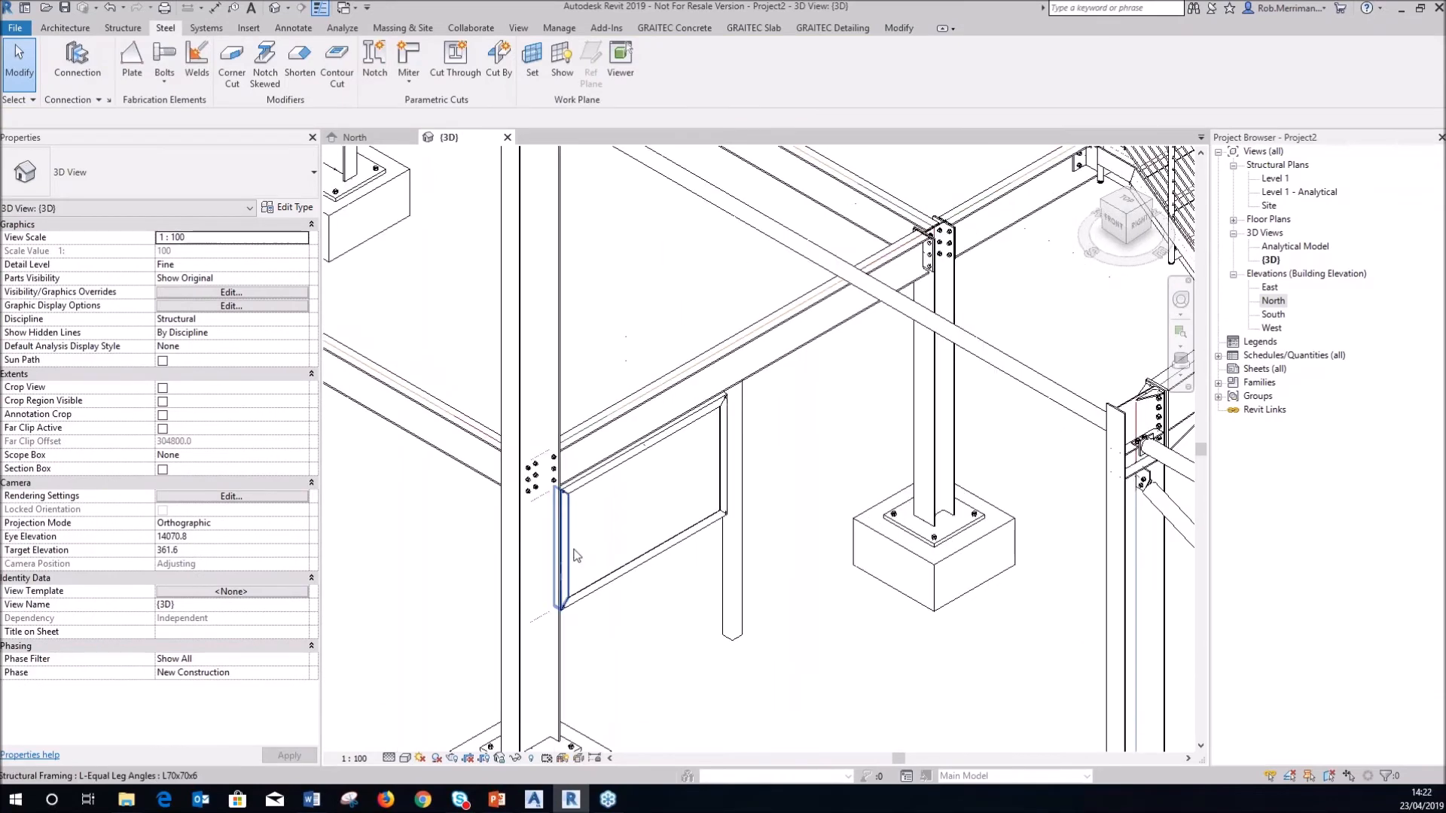
Examine the staircase up close, checking a folded plate tread's properties and the handrail
{"action": "scroll", "coordinate": [960, 294], "scroll_direction": "up", "scroll_amount": 2}
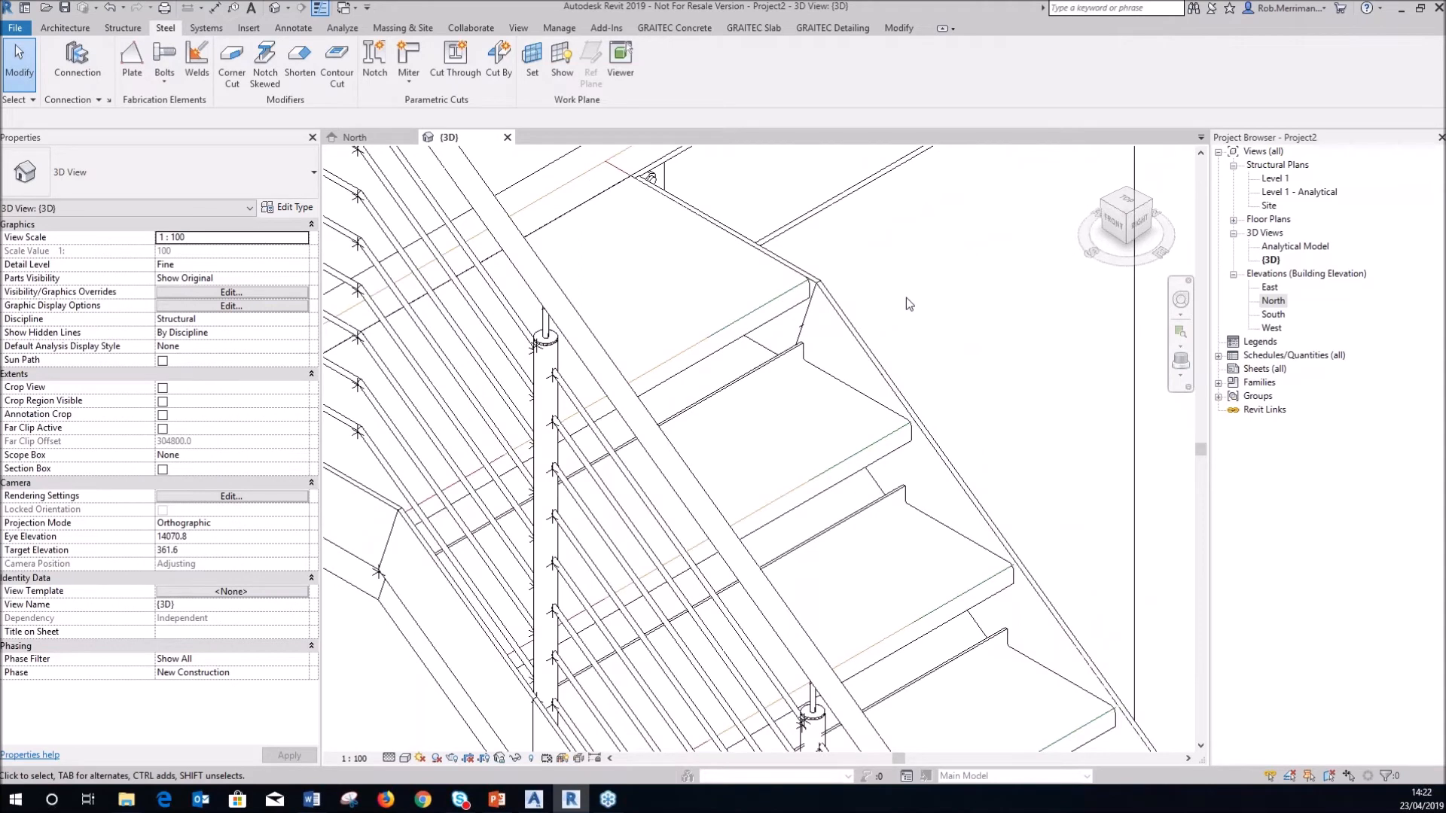
{"action": "scroll", "coordinate": [947, 297], "scroll_direction": "up", "scroll_amount": 1}
{"action": "scroll", "coordinate": [947, 296], "scroll_direction": "down", "scroll_amount": 1}
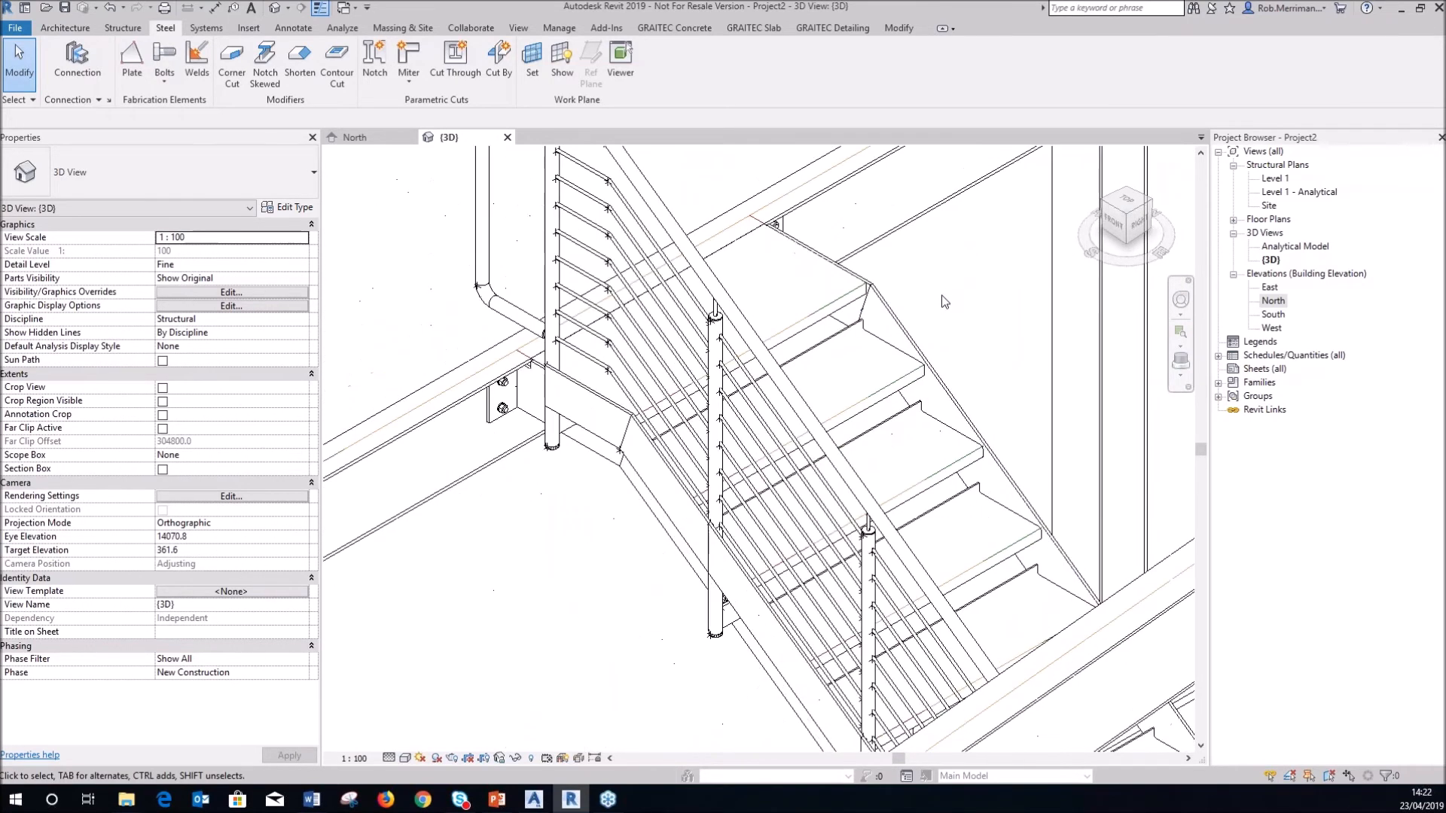
{"action": "scroll", "coordinate": [889, 375], "scroll_direction": "up", "scroll_amount": 2}
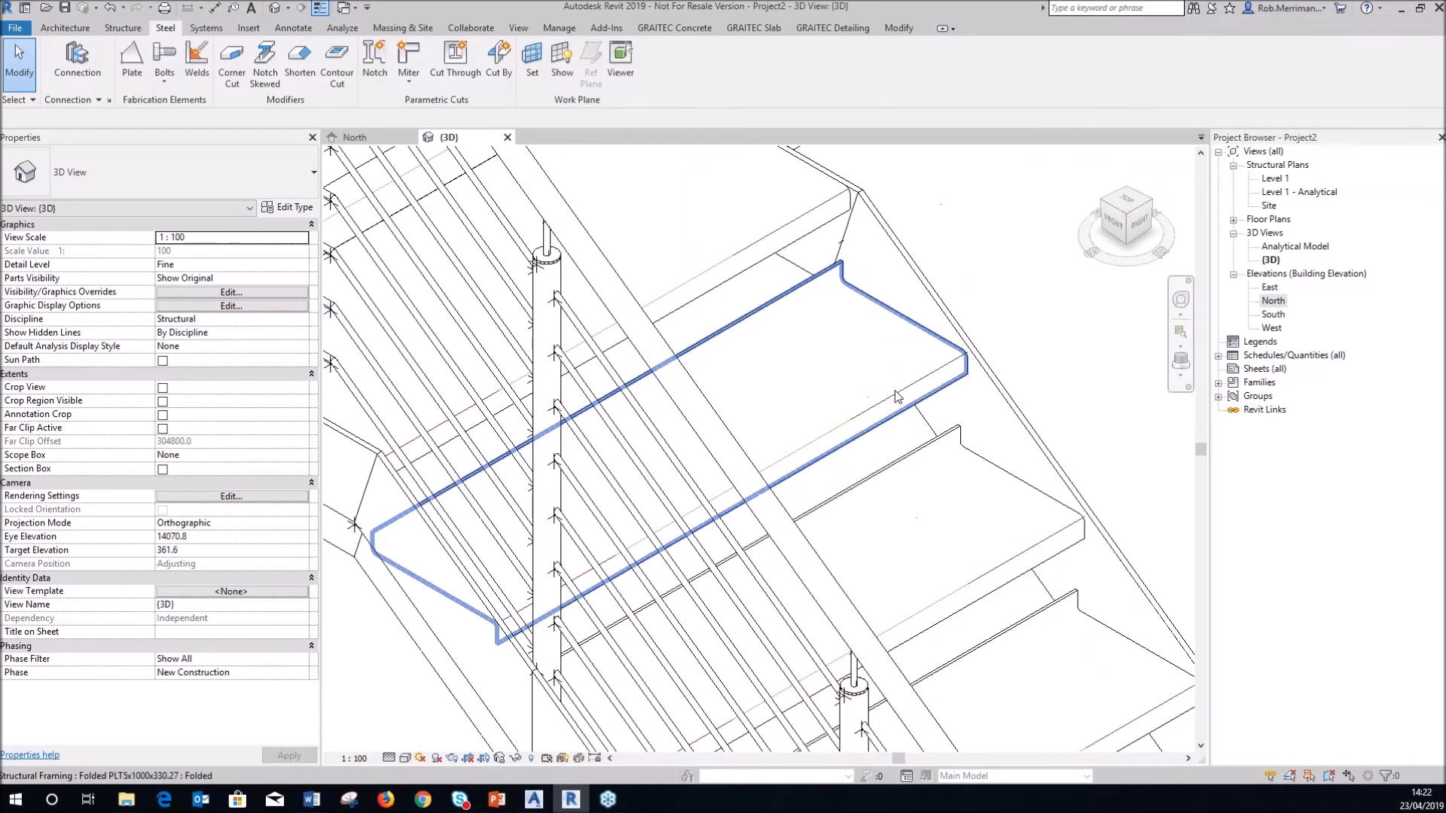
{"action": "left_click", "coordinate": [903, 412]}
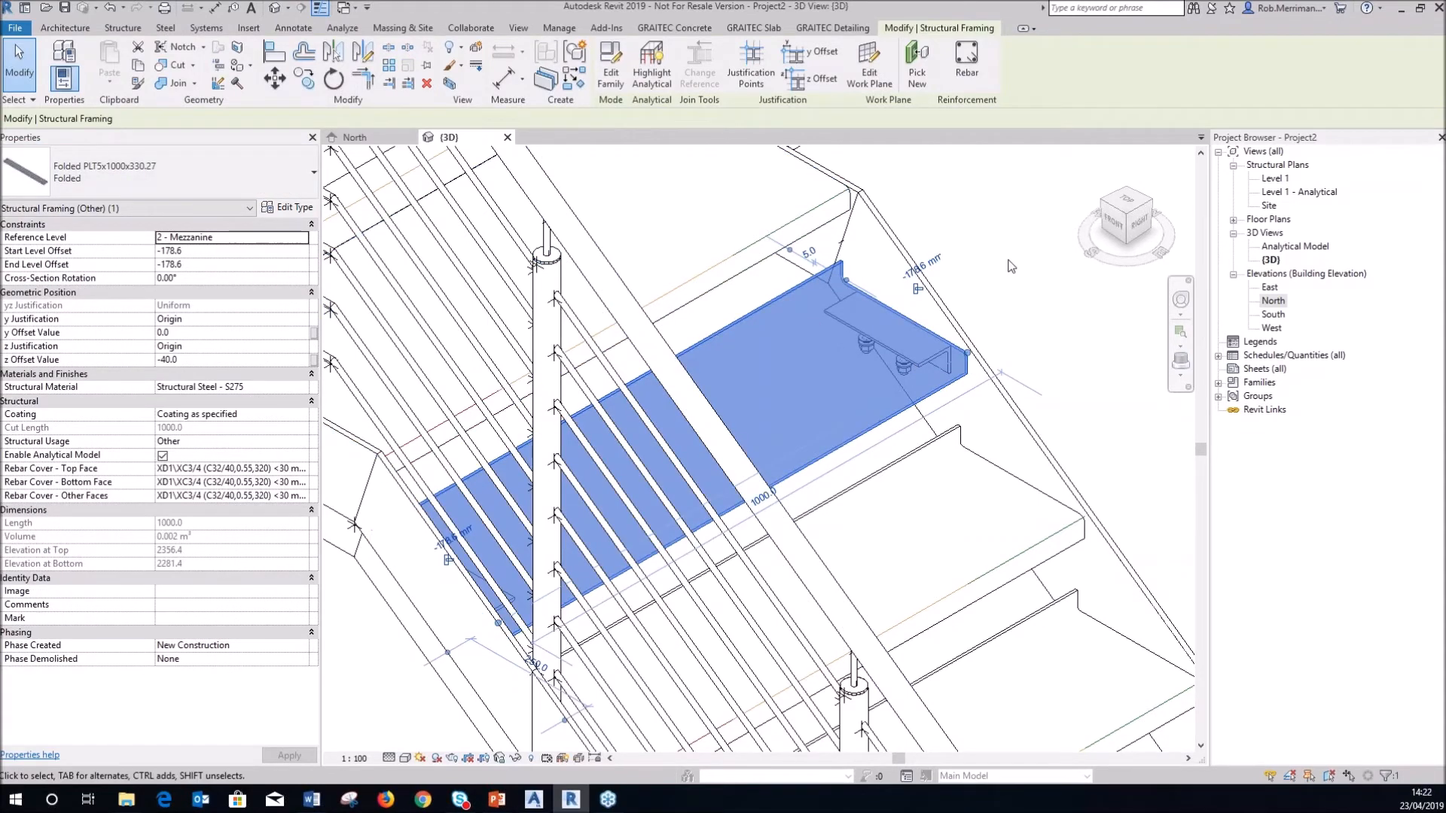
{"action": "key", "text": "Escape"}
{"action": "scroll", "coordinate": [946, 377], "scroll_direction": "down", "scroll_amount": 4}
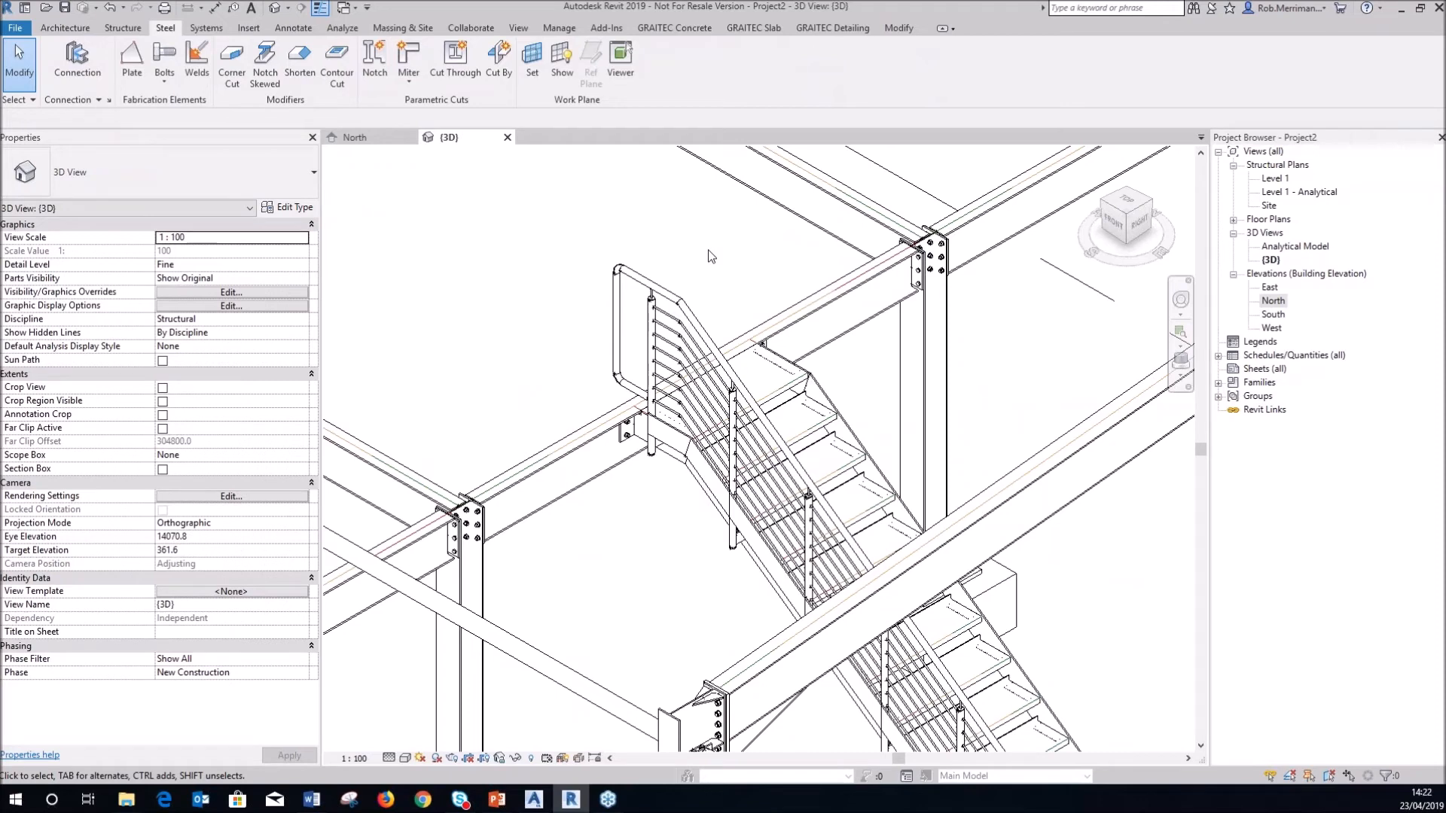
{"action": "scroll", "coordinate": [659, 325], "scroll_direction": "up", "scroll_amount": 5}
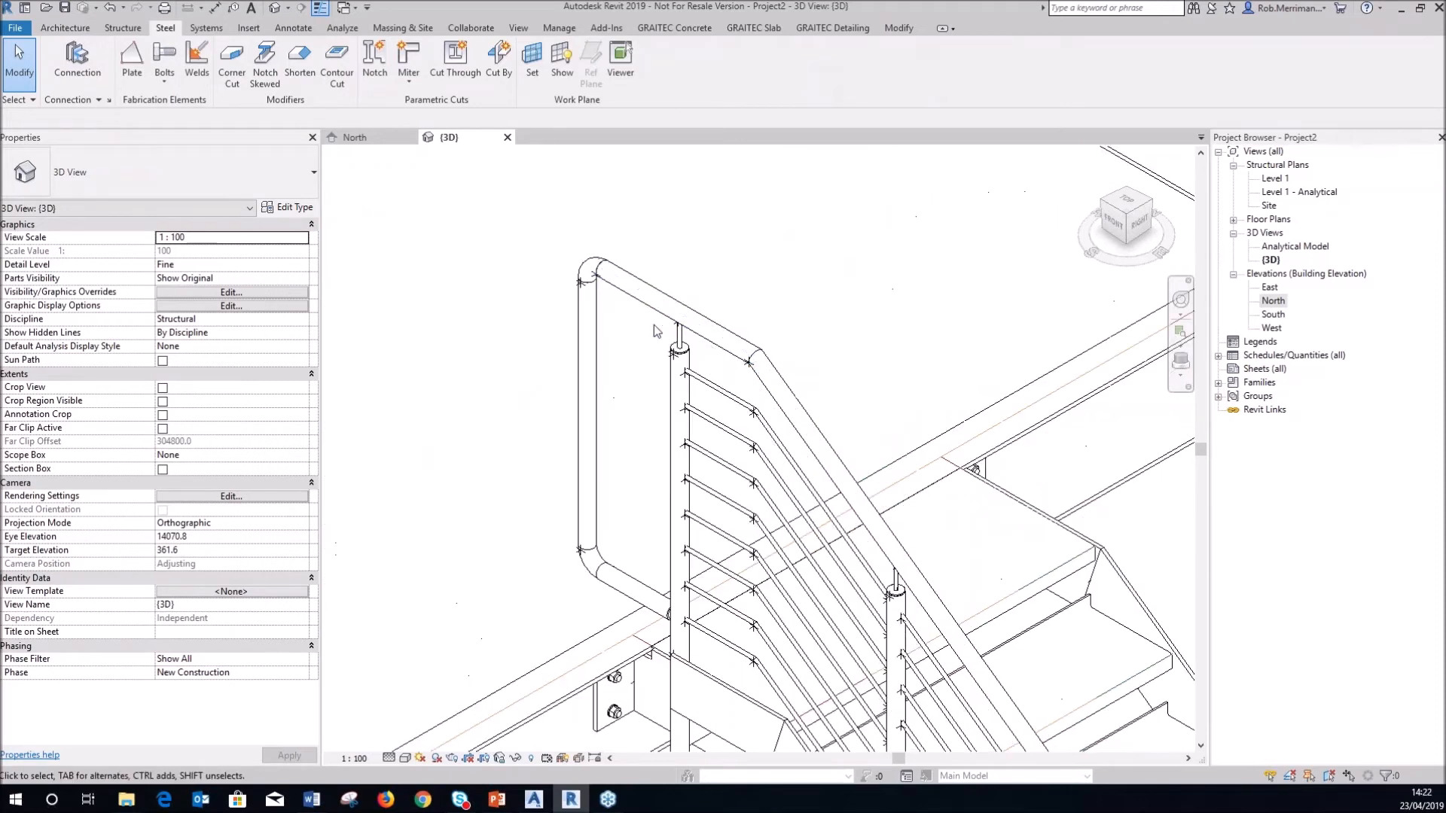
{"action": "scroll", "coordinate": [663, 329], "scroll_direction": "down", "scroll_amount": 10}
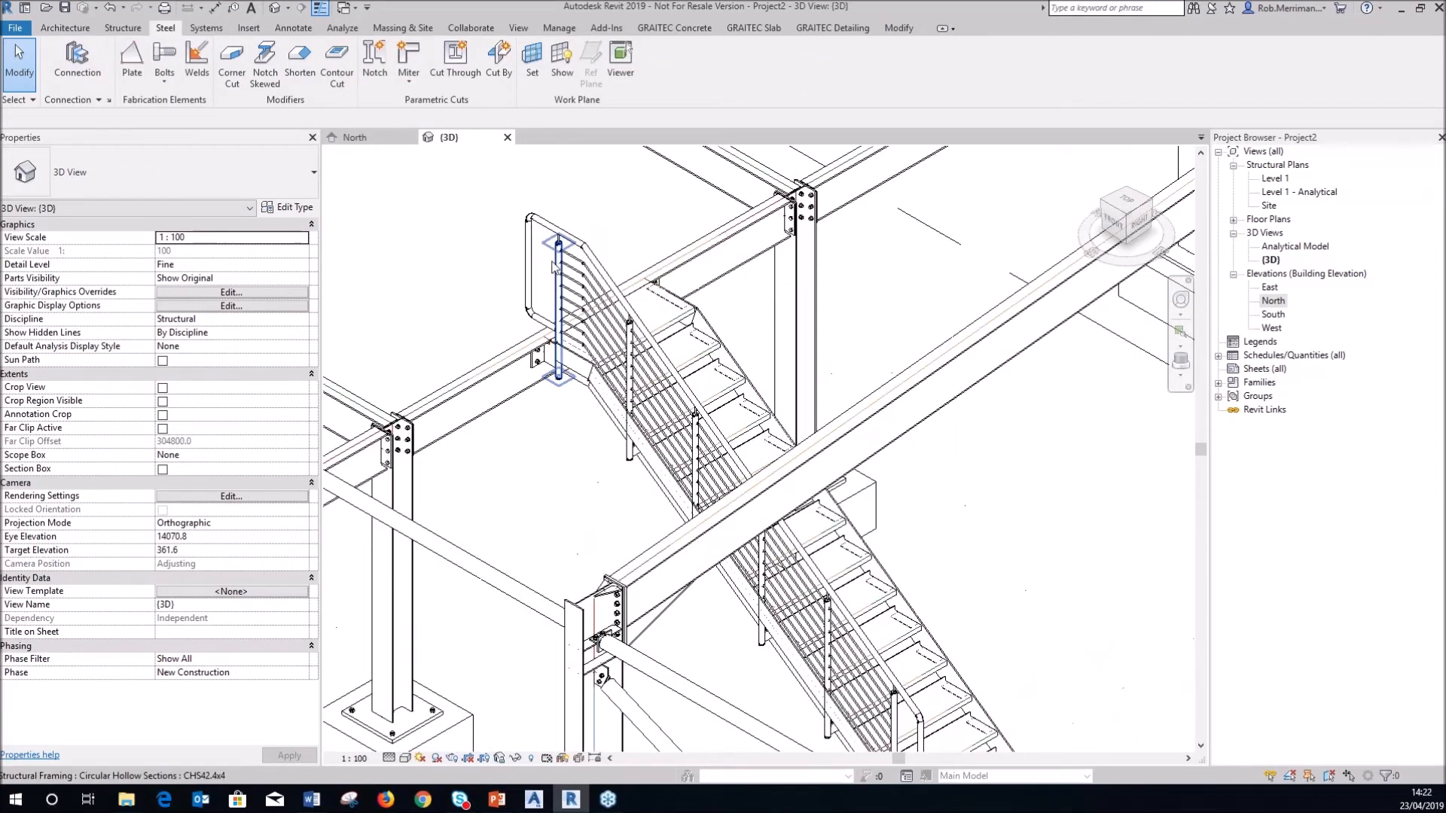
{"action": "scroll", "coordinate": [580, 245], "scroll_direction": "down", "scroll_amount": 2}
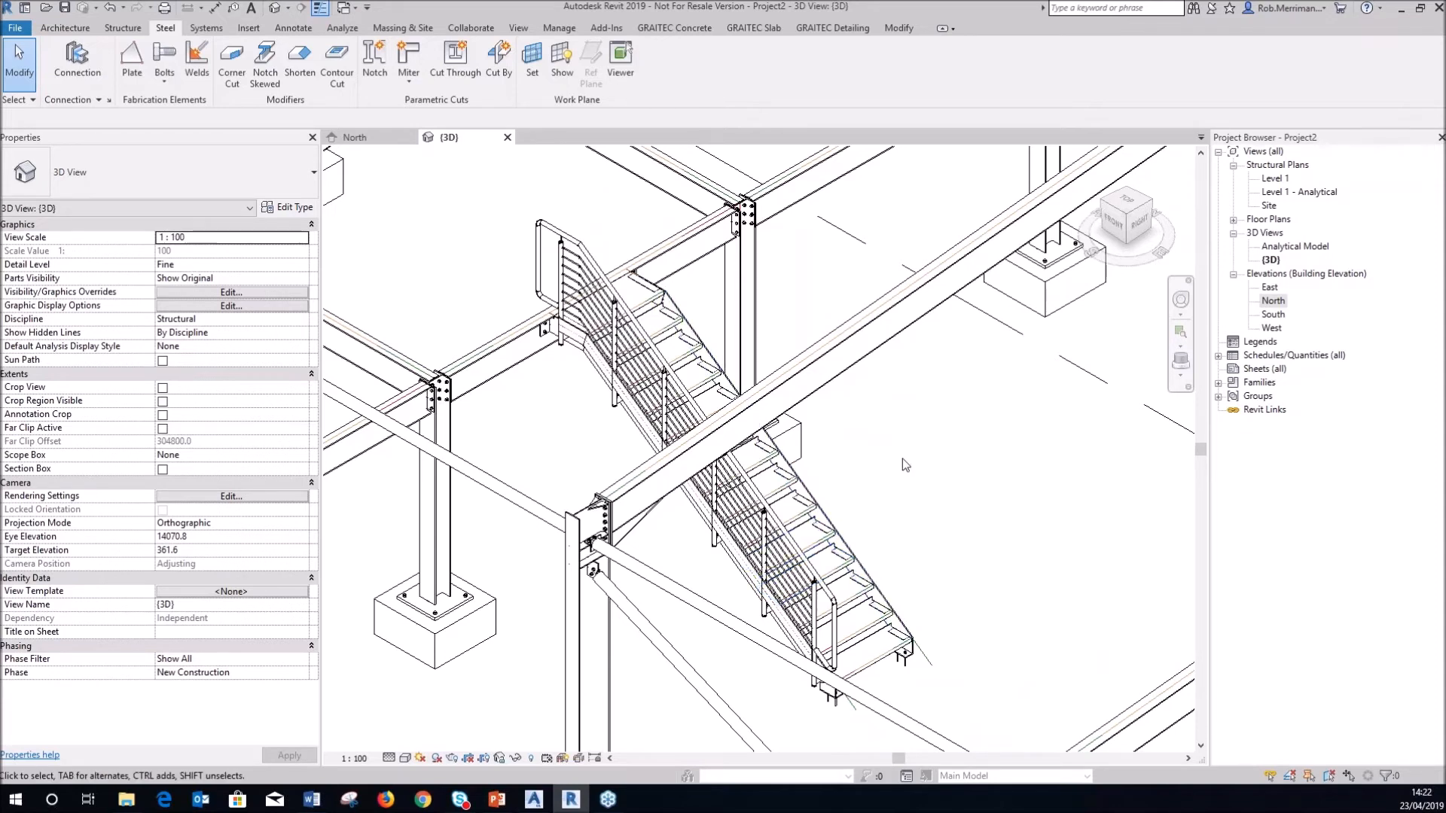
{"action": "scroll", "coordinate": [908, 449], "scroll_direction": "down", "scroll_amount": 5}
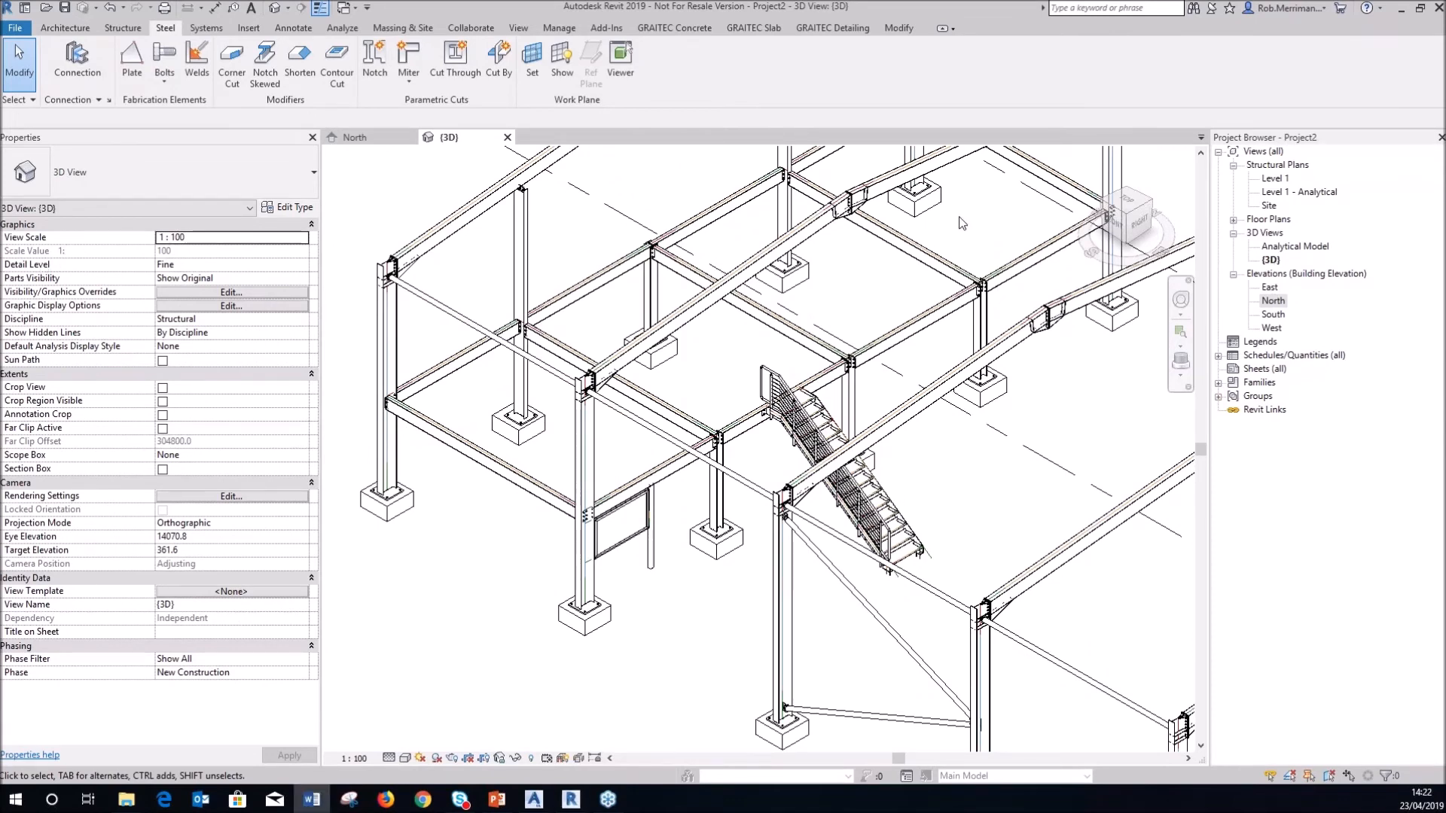
Check the imported levels and grid lines in the North elevation, including the column at grid E
{"action": "left_click", "coordinate": [361, 141]}
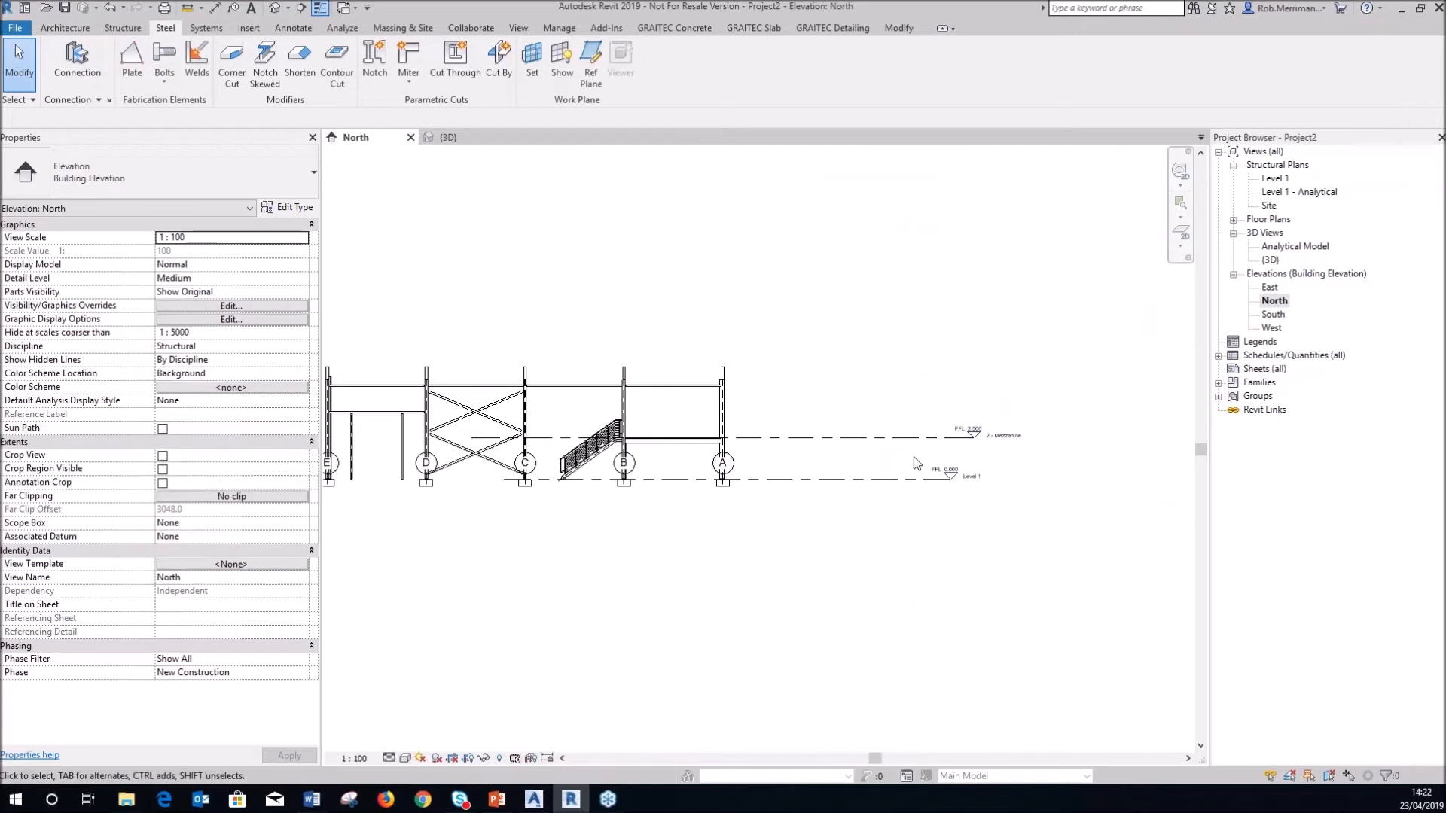
{"action": "scroll", "coordinate": [979, 446], "scroll_direction": "up", "scroll_amount": 1}
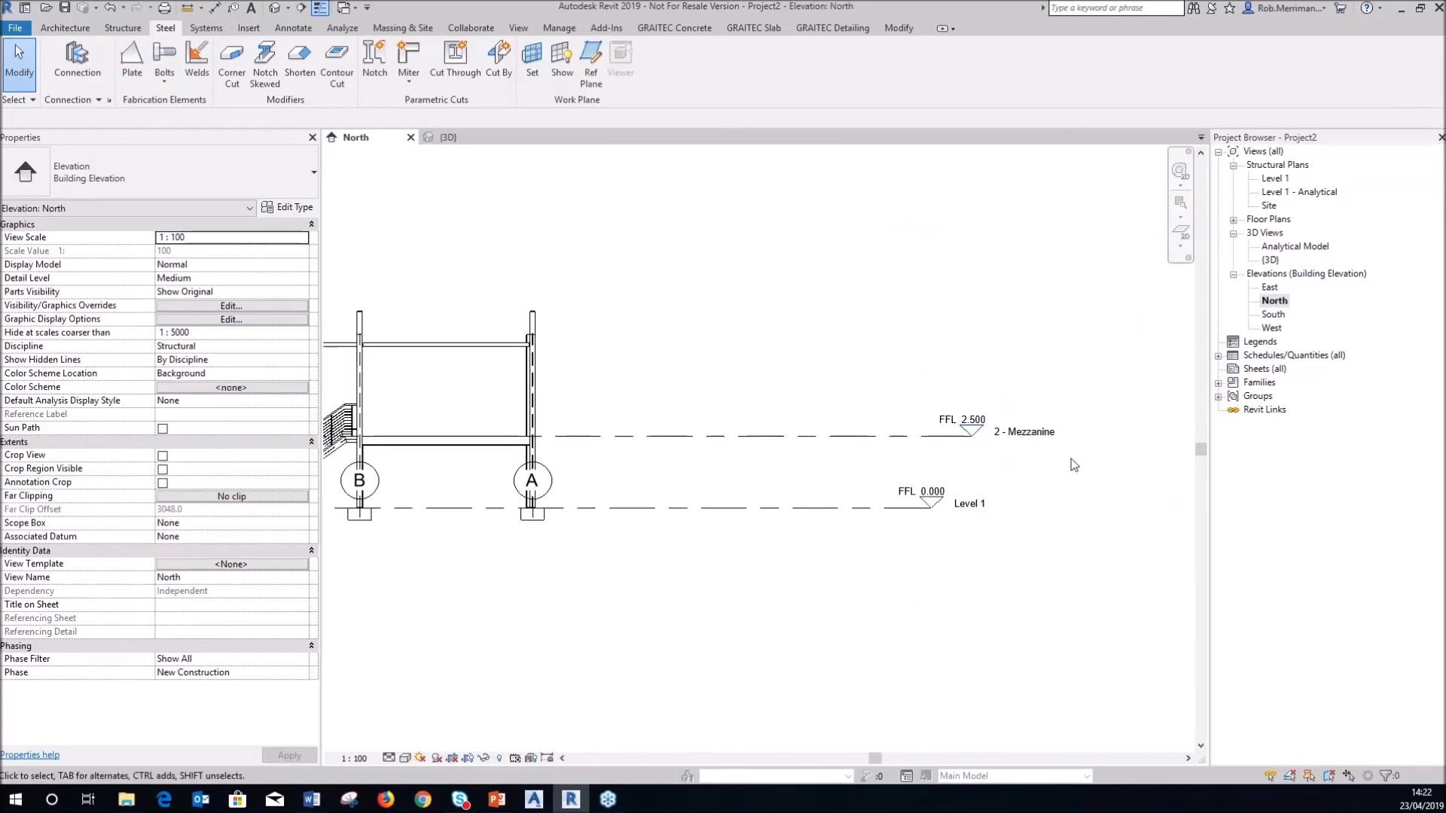
{"action": "scroll", "coordinate": [1063, 455], "scroll_direction": "down", "scroll_amount": 2}
{"action": "scroll", "coordinate": [1026, 474], "scroll_direction": "down", "scroll_amount": 1}
{"action": "scroll", "coordinate": [455, 482], "scroll_direction": "up", "scroll_amount": 1}
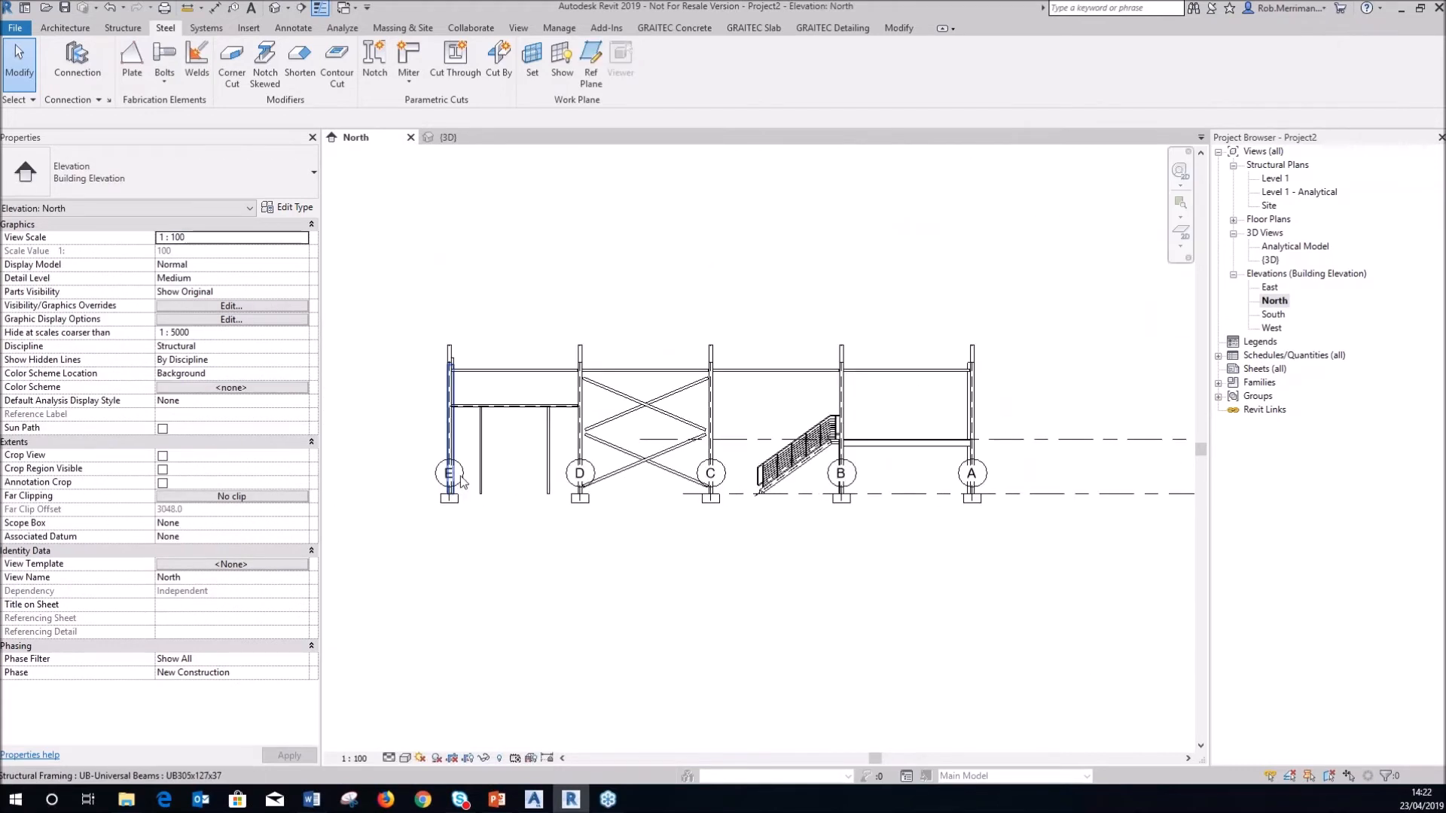
{"action": "left_click", "coordinate": [461, 484]}
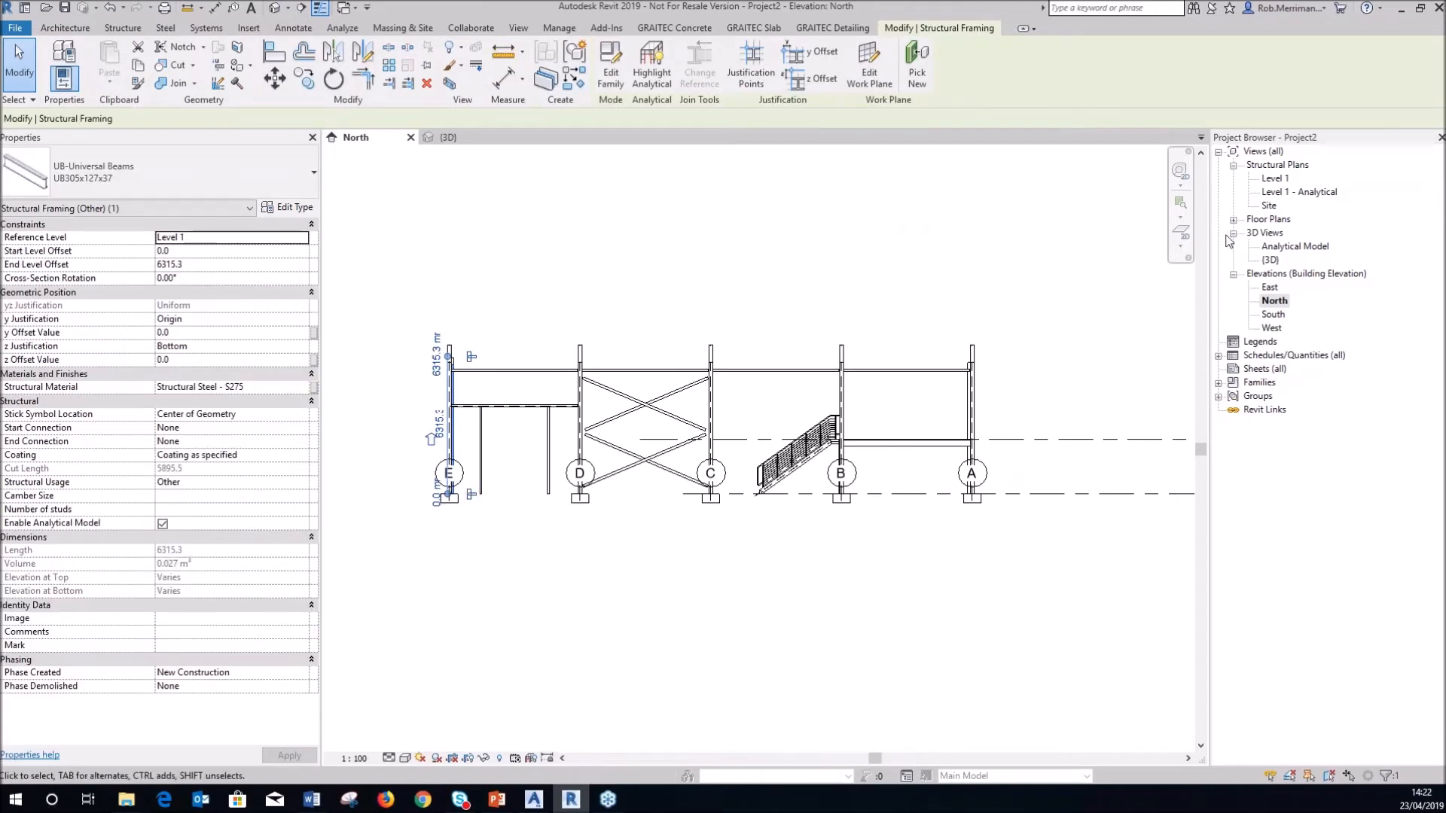
Open the Level 1 structural plan and check the imported grid layout and column positions
{"action": "double_click", "coordinate": [1274, 179]}
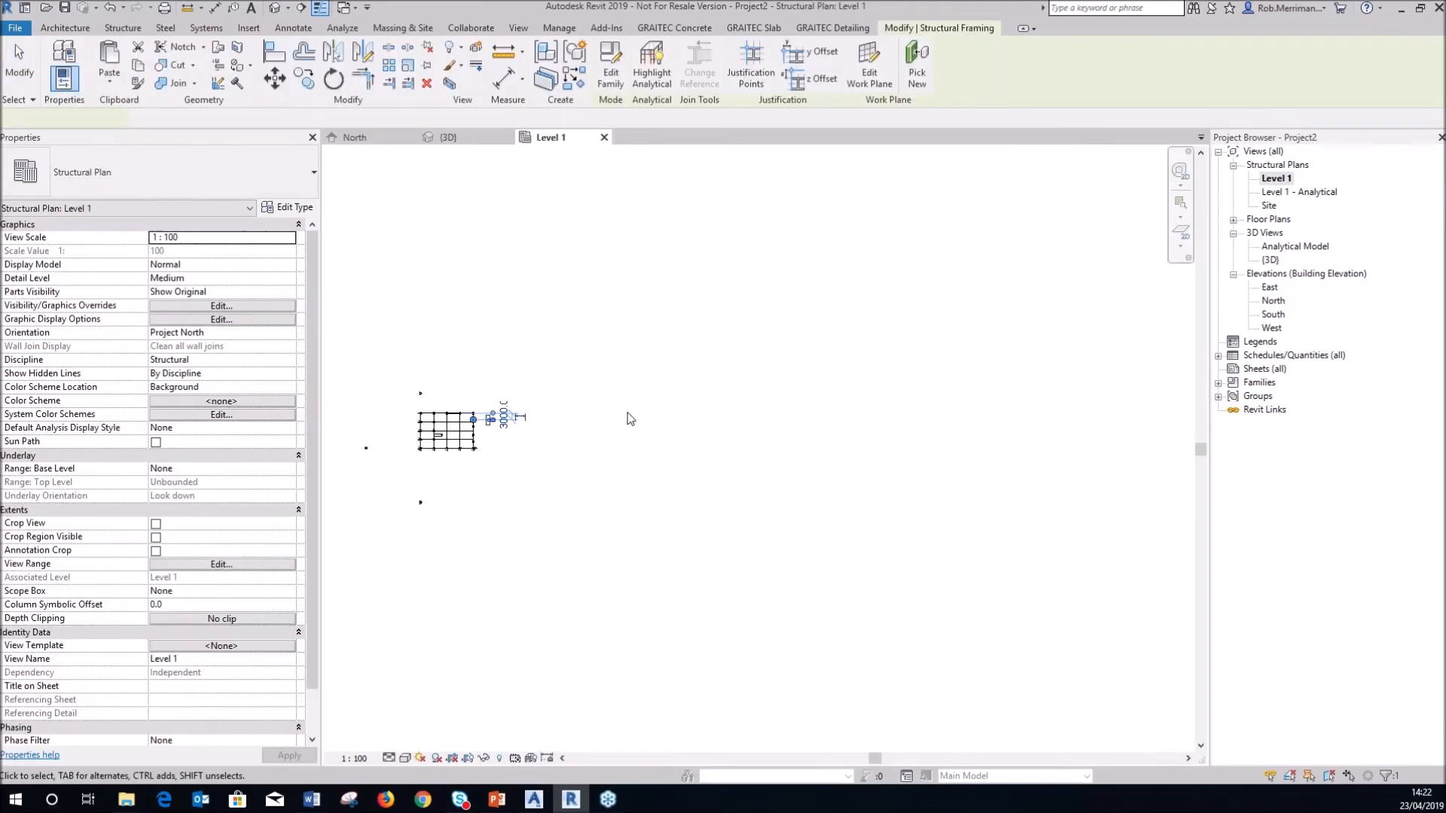
{"action": "scroll", "coordinate": [399, 431], "scroll_direction": "up", "scroll_amount": 4}
{"action": "left_click", "coordinate": [467, 410]}
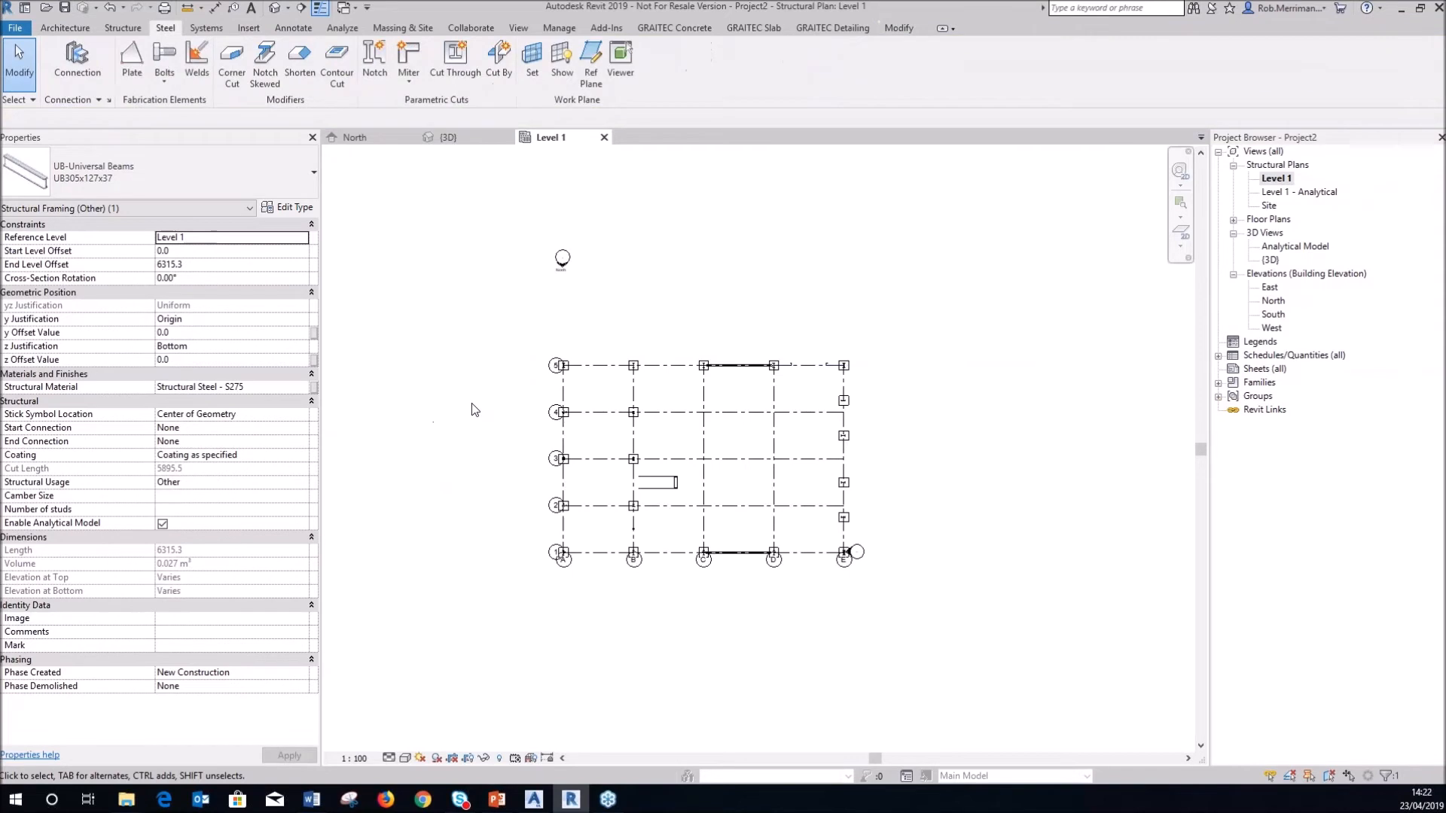
{"action": "scroll", "coordinate": [458, 411], "scroll_direction": "down", "scroll_amount": 2}
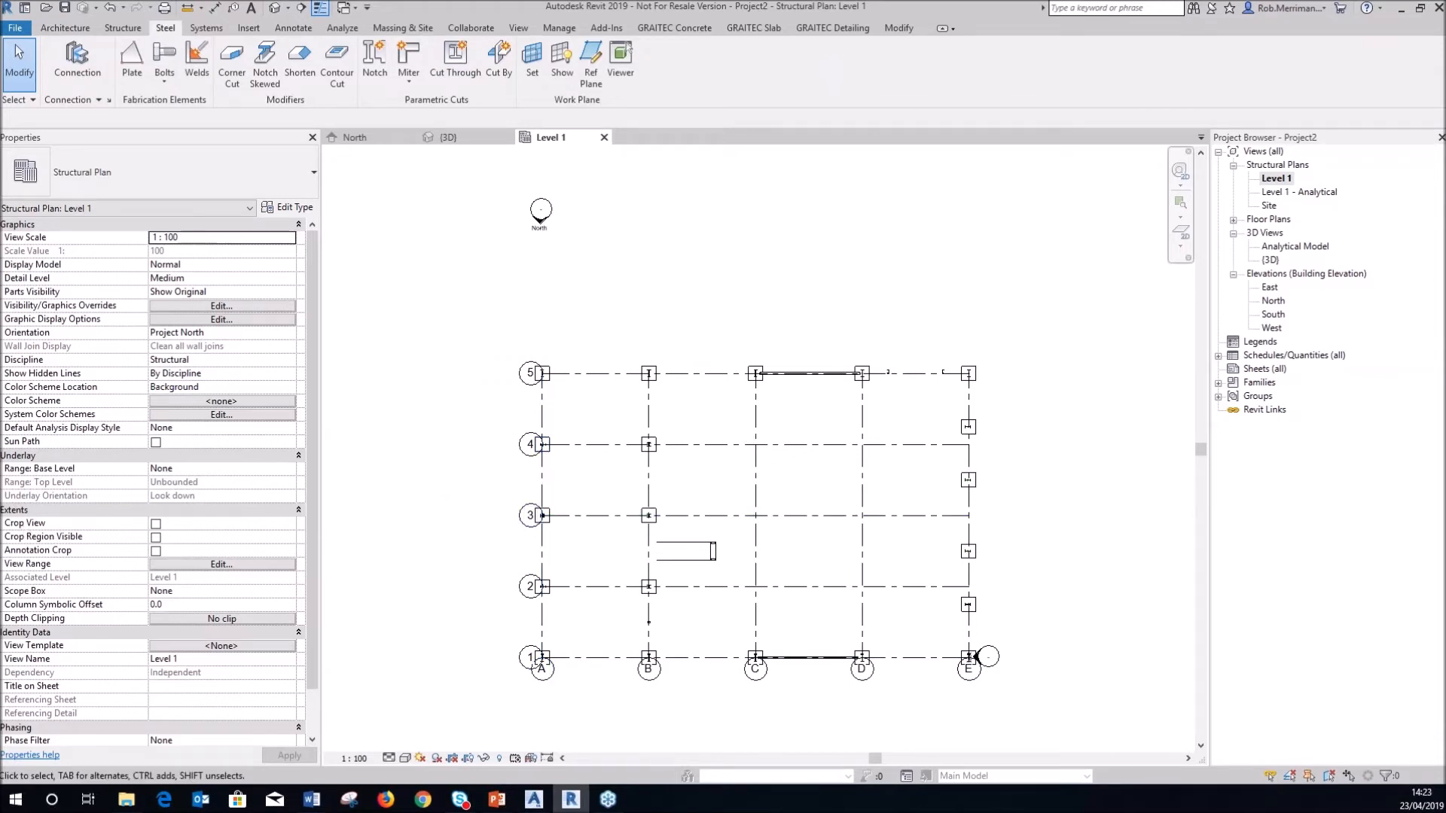
{"action": "key", "text": "alt+Tab"}
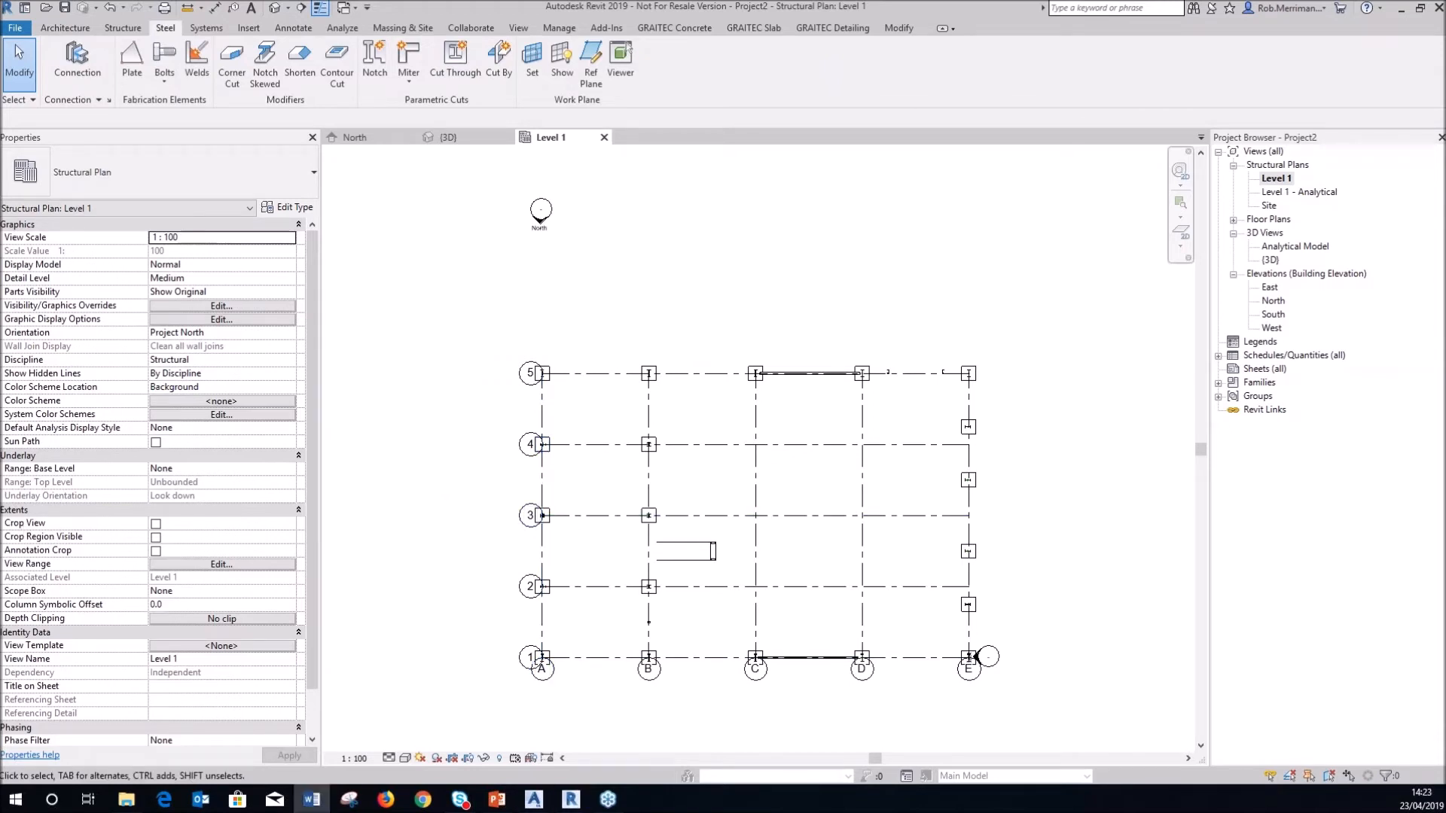
Return to the 3D view of the whole shed and save the project as "4568 - Shed"
{"action": "left_click", "coordinate": [473, 134]}
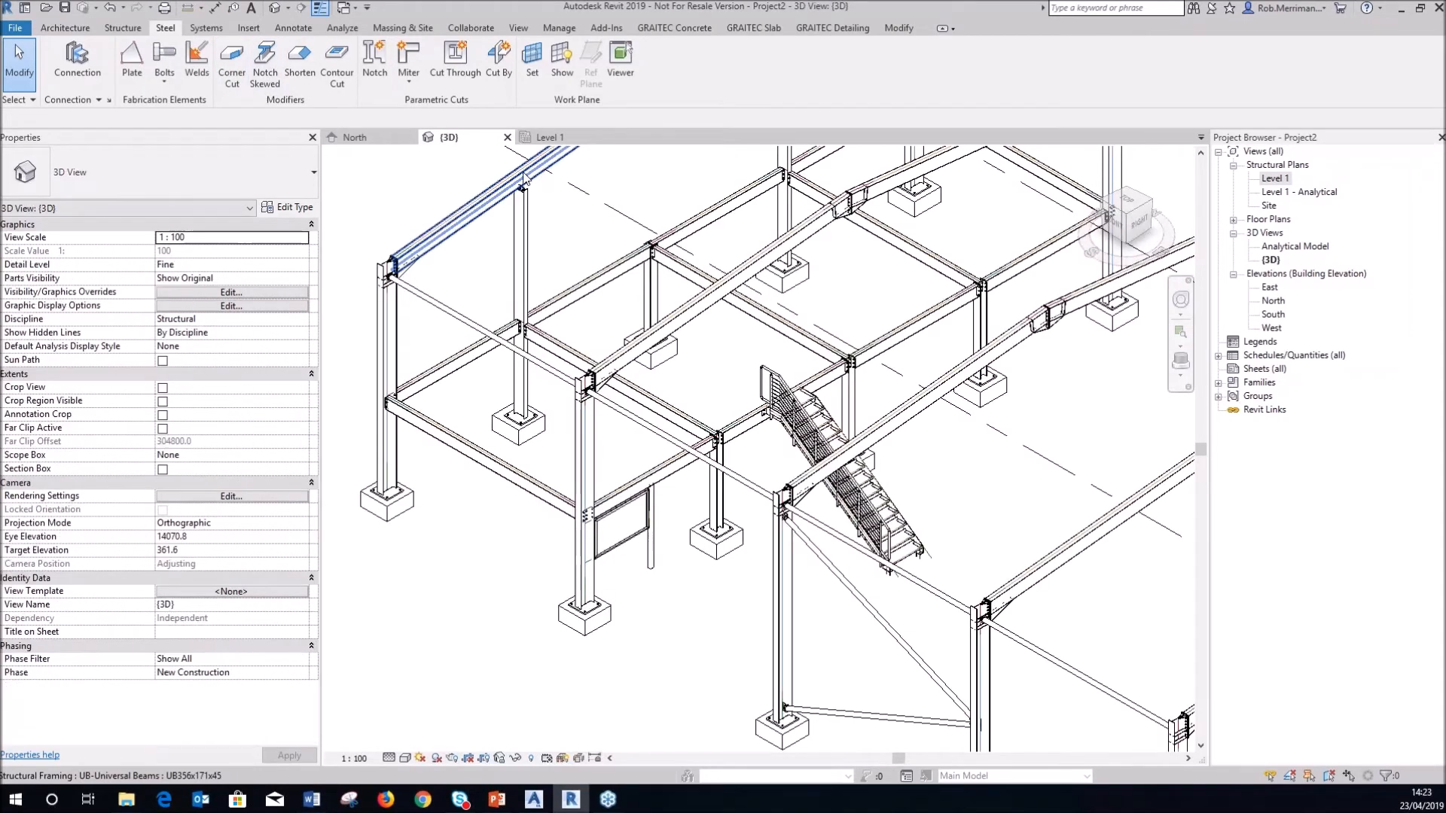
{"action": "scroll", "coordinate": [485, 408], "scroll_direction": "down", "scroll_amount": 4}
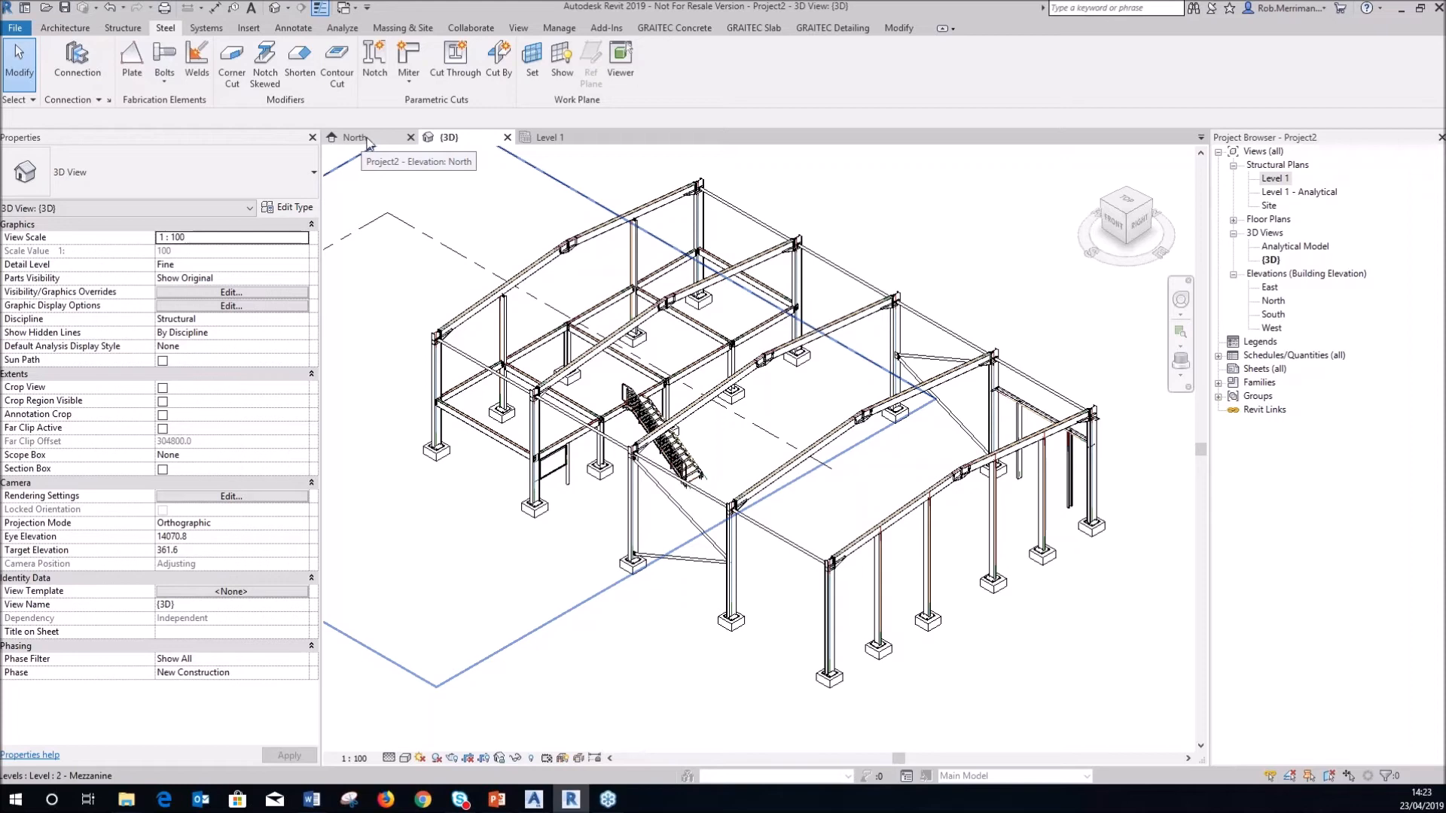
{"action": "left_click", "coordinate": [66, 8]}
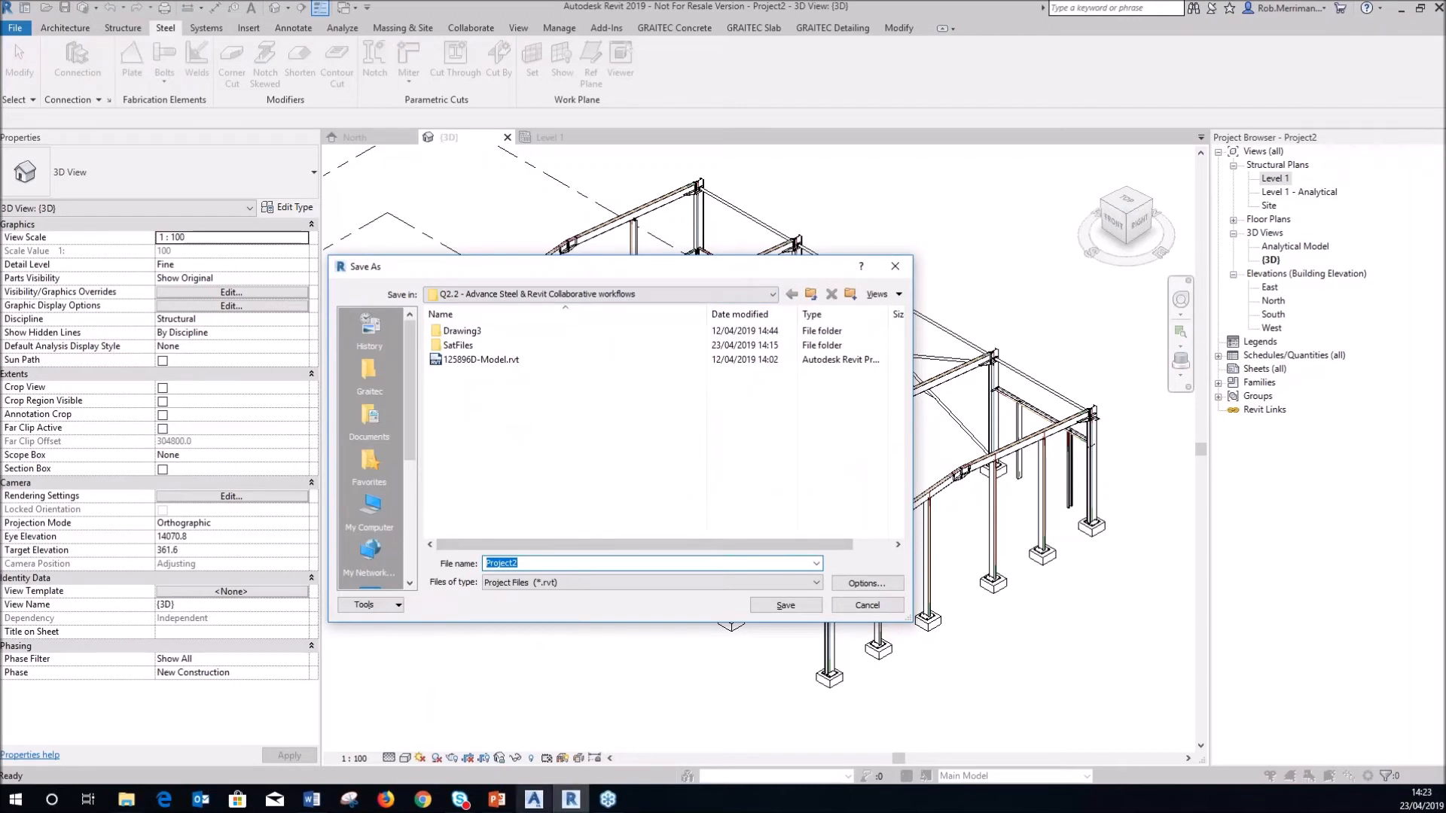
{"action": "mouse_move", "coordinate": [534, 798]}
{"action": "left_click", "coordinate": [539, 762]}
{"action": "type", "text": "4568"}
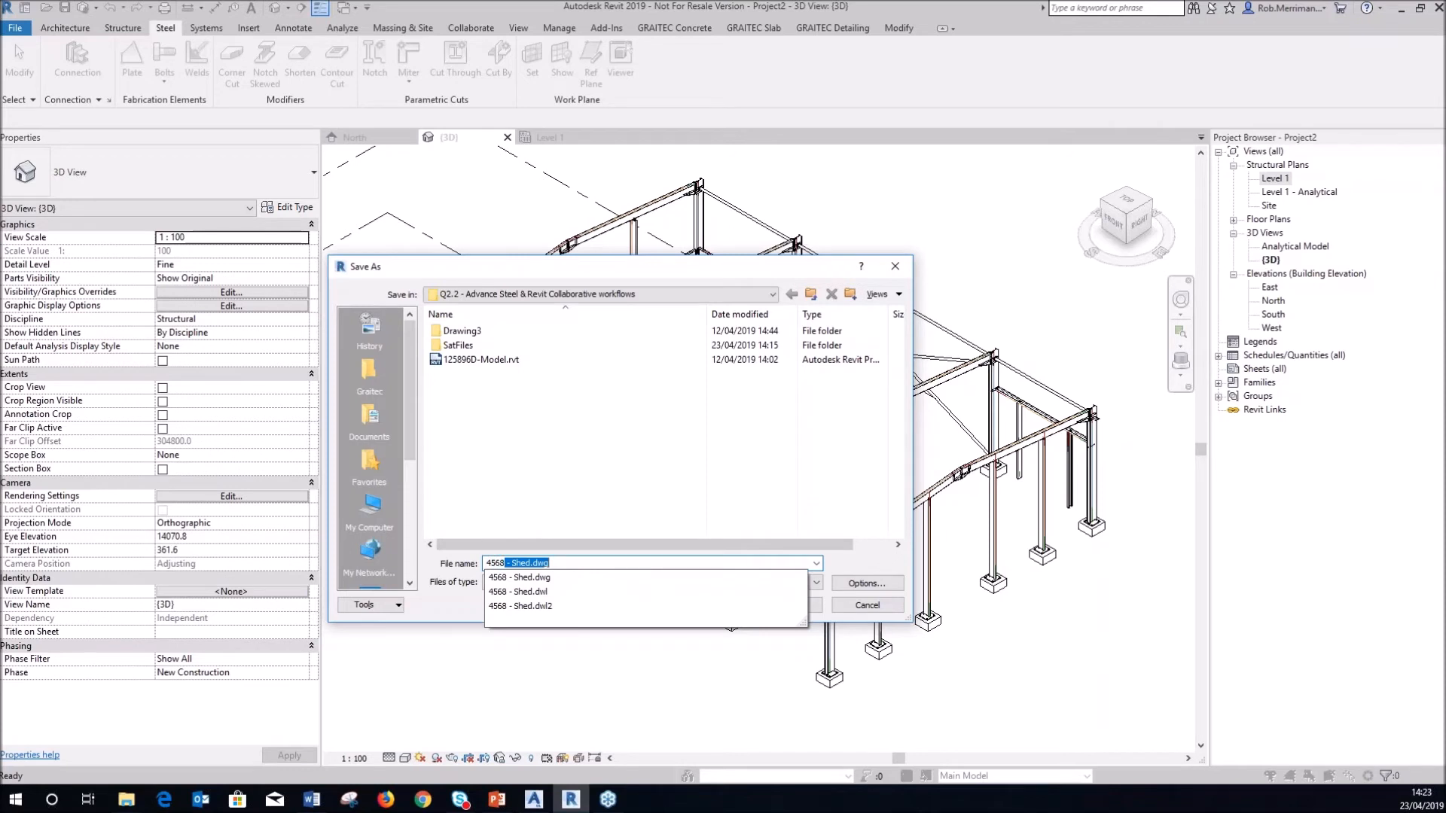
{"action": "type", "text": " - Shed"}
{"action": "key", "text": "Return"}
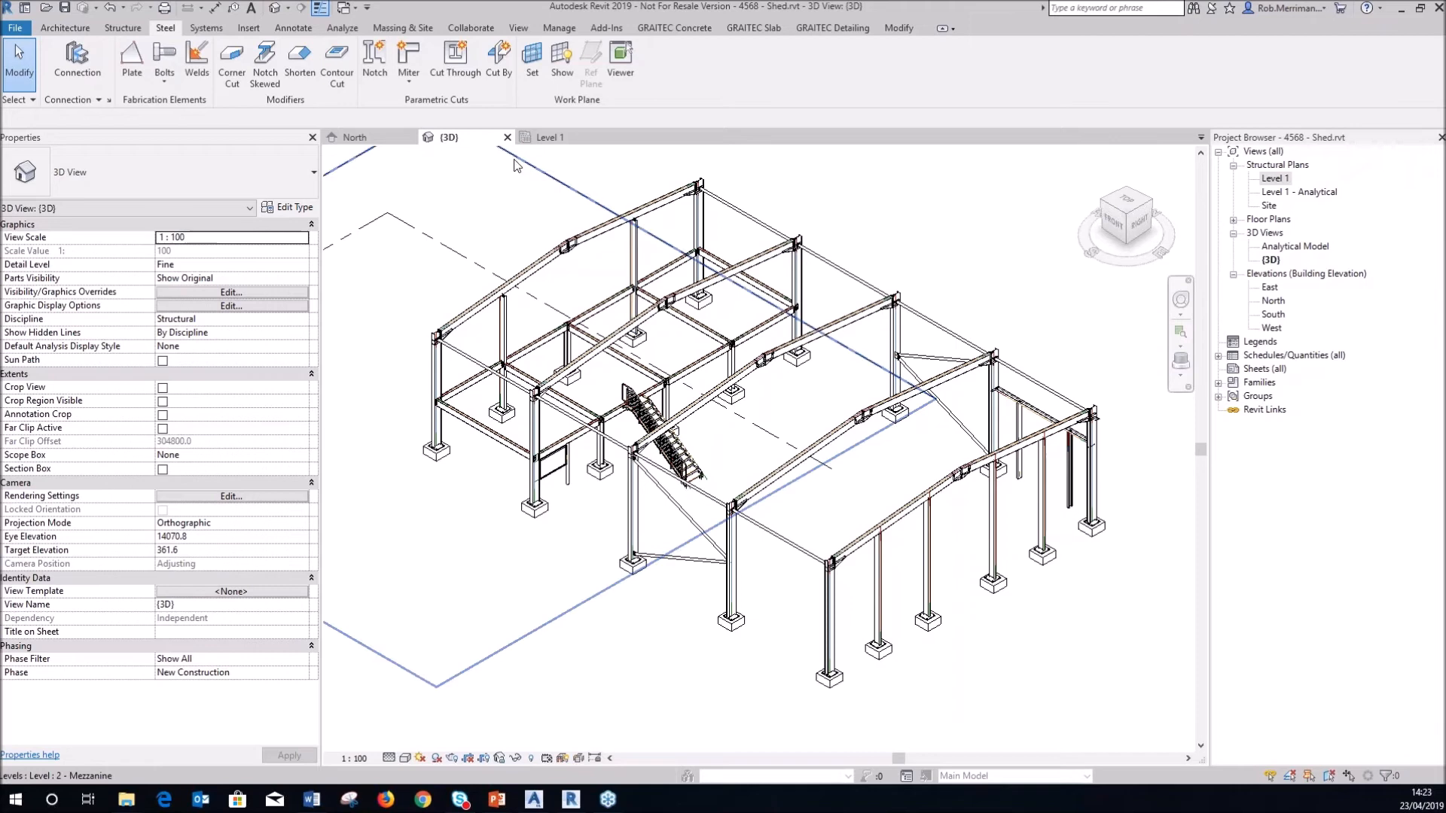
Close all views of the shed project and open the recent model 125896D-Model
{"action": "left_click", "coordinate": [507, 137]}
{"action": "left_click", "coordinate": [507, 138]}
{"action": "left_click", "coordinate": [412, 138]}
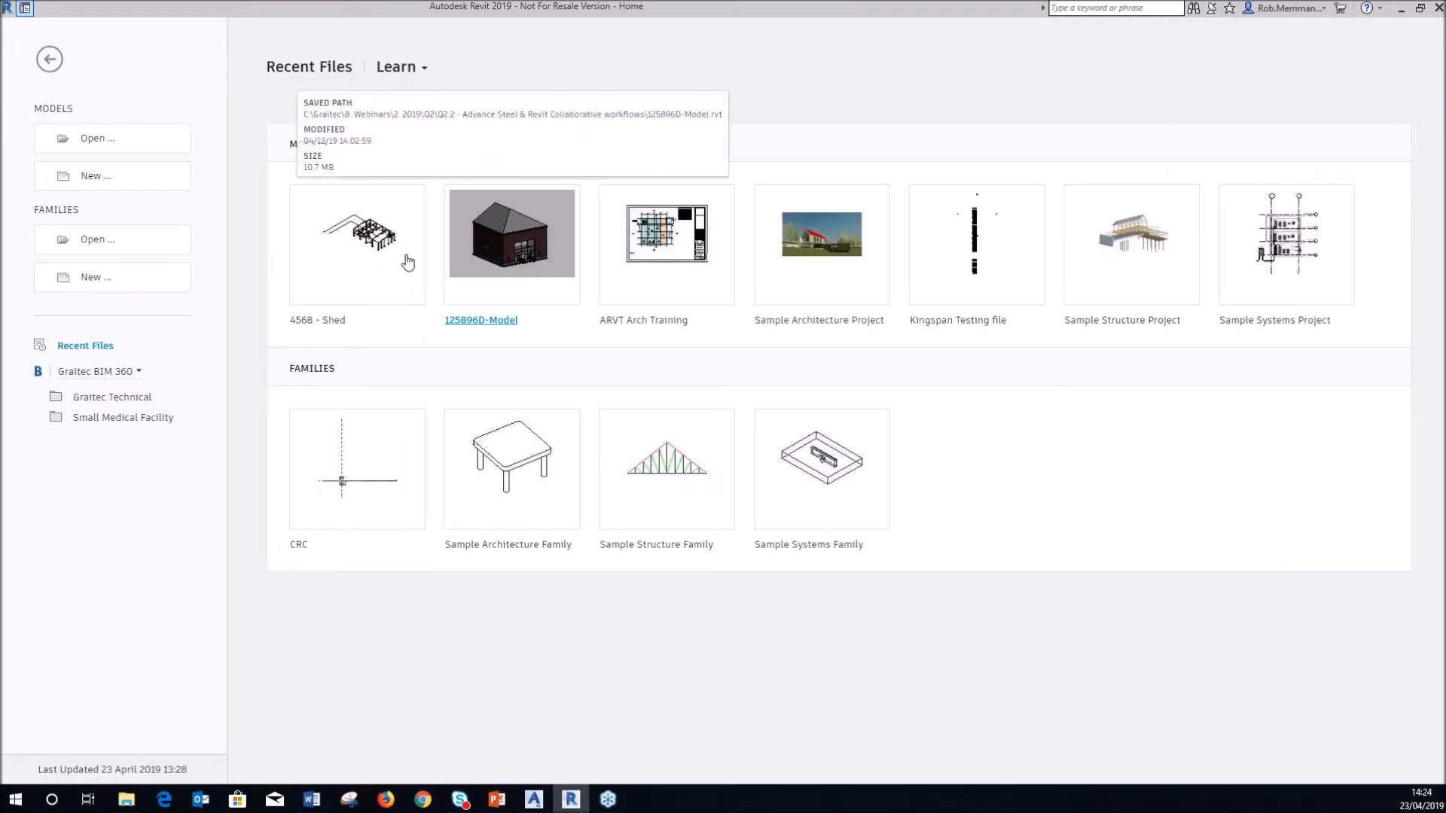
{"action": "left_click", "coordinate": [506, 262]}
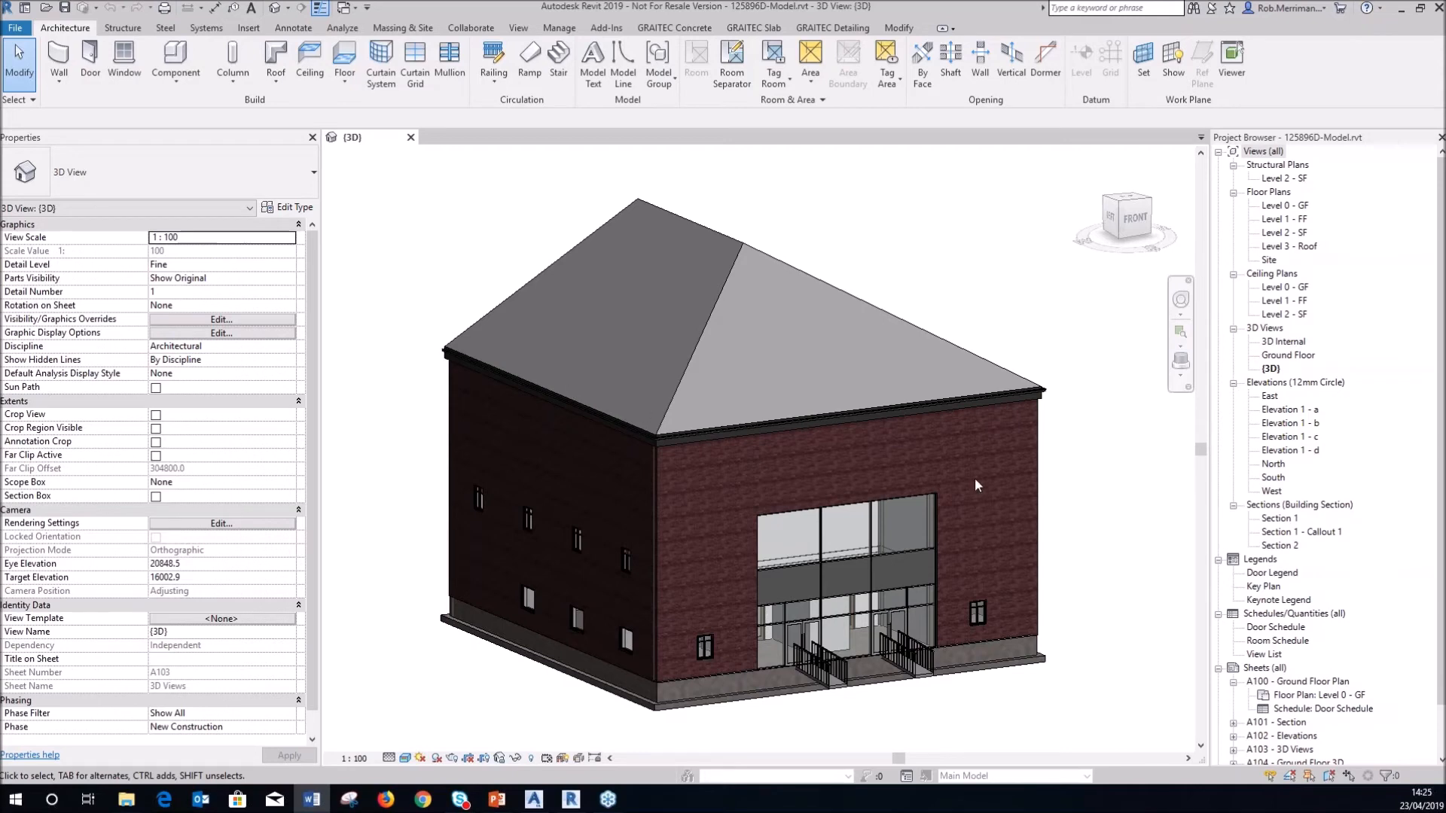
Duplicate the {3D} view without detailing and rename the copy "Advance Steel Export"
{"action": "right_click", "coordinate": [1272, 370]}
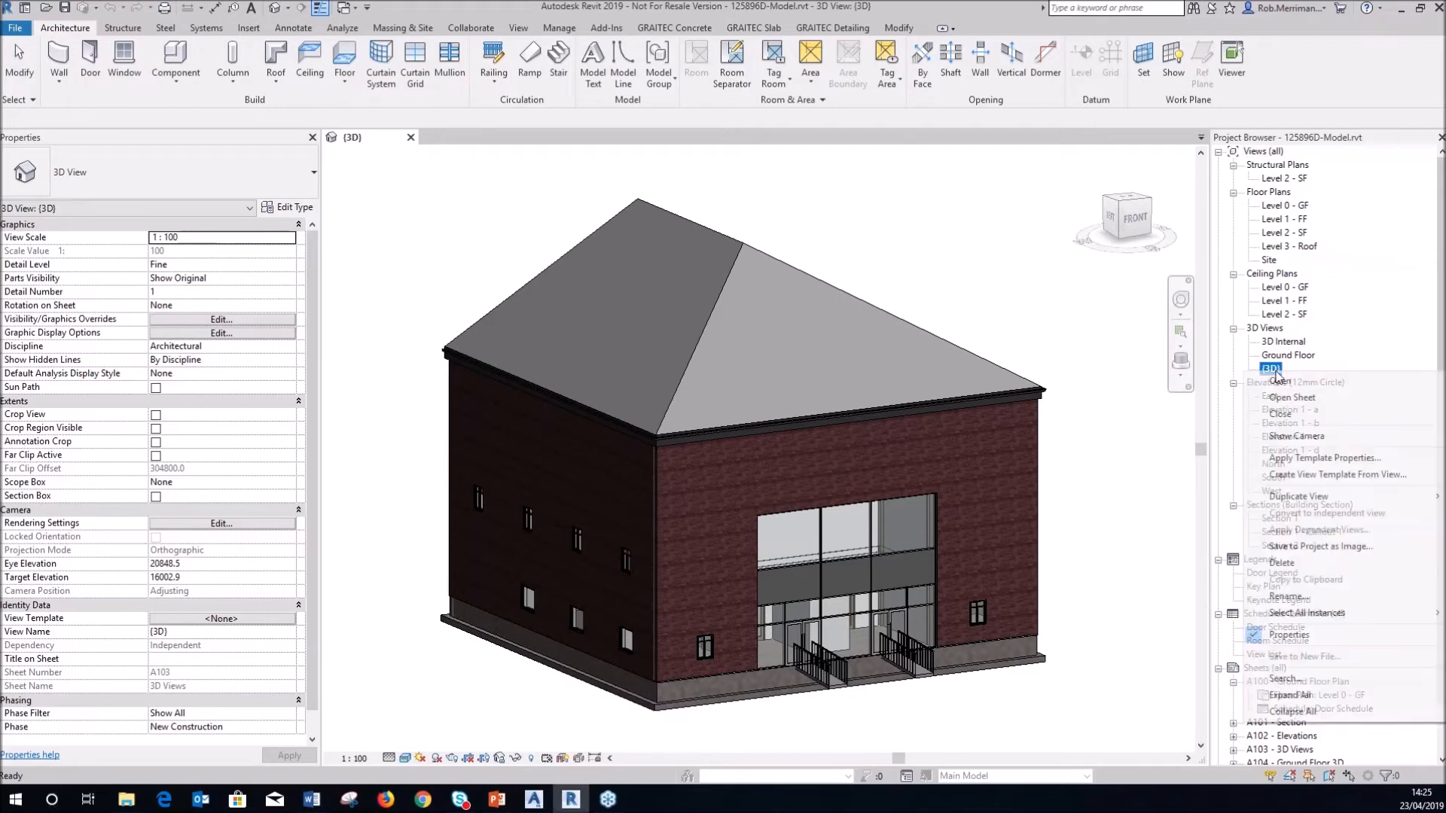
{"action": "mouse_move", "coordinate": [1278, 499]}
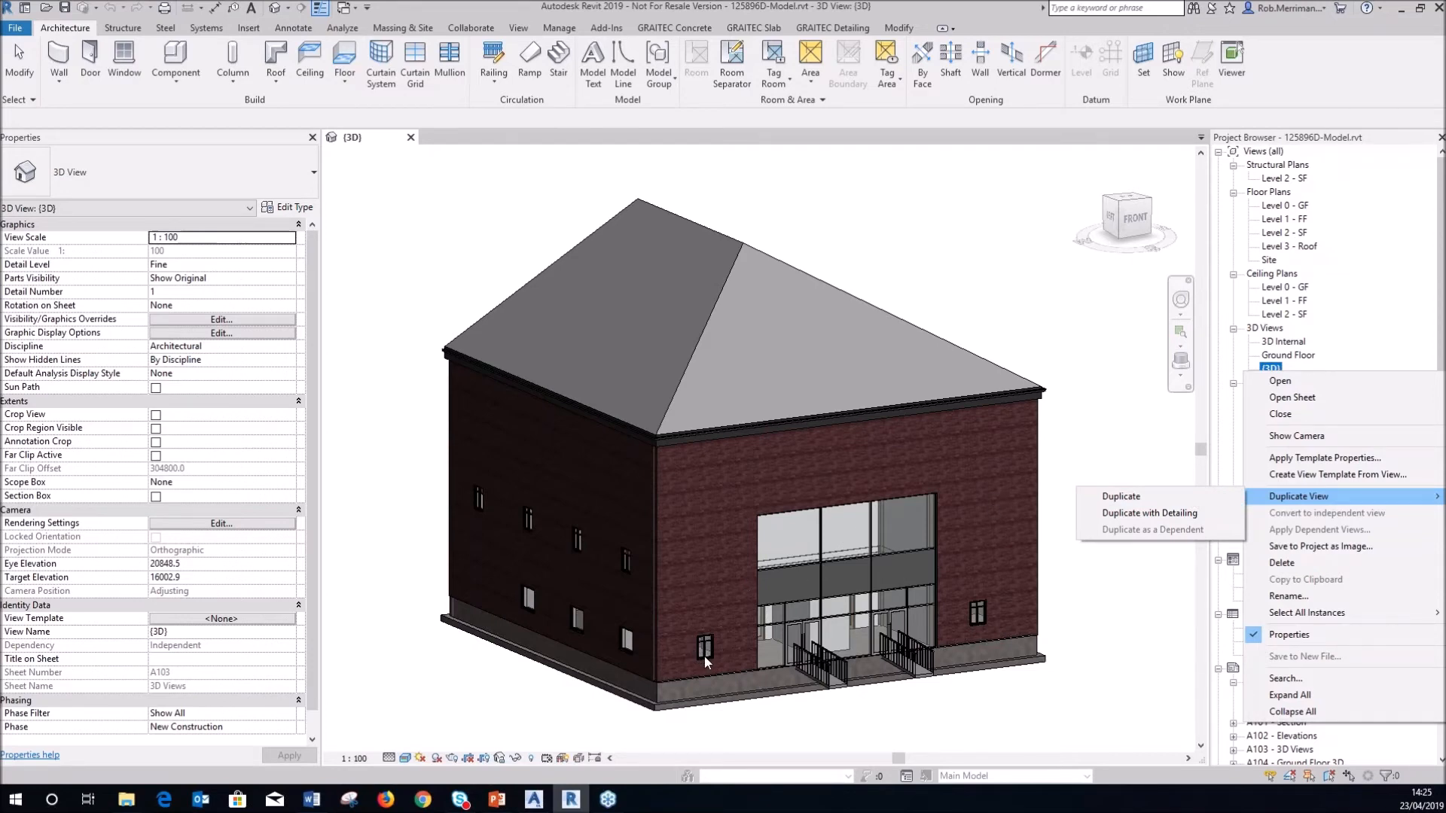
{"action": "left_click", "coordinate": [1142, 499]}
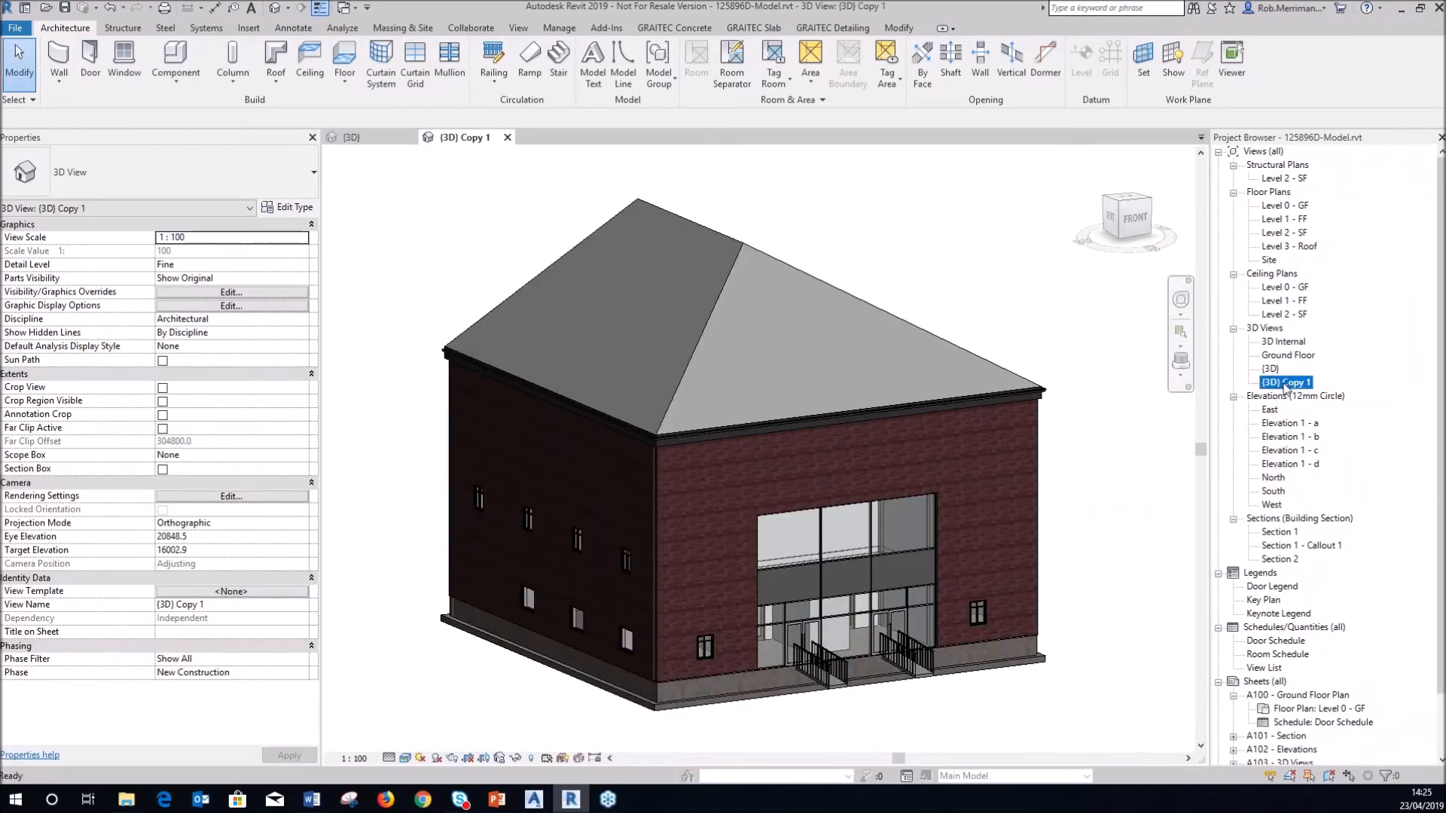
{"action": "right_click", "coordinate": [1284, 385]}
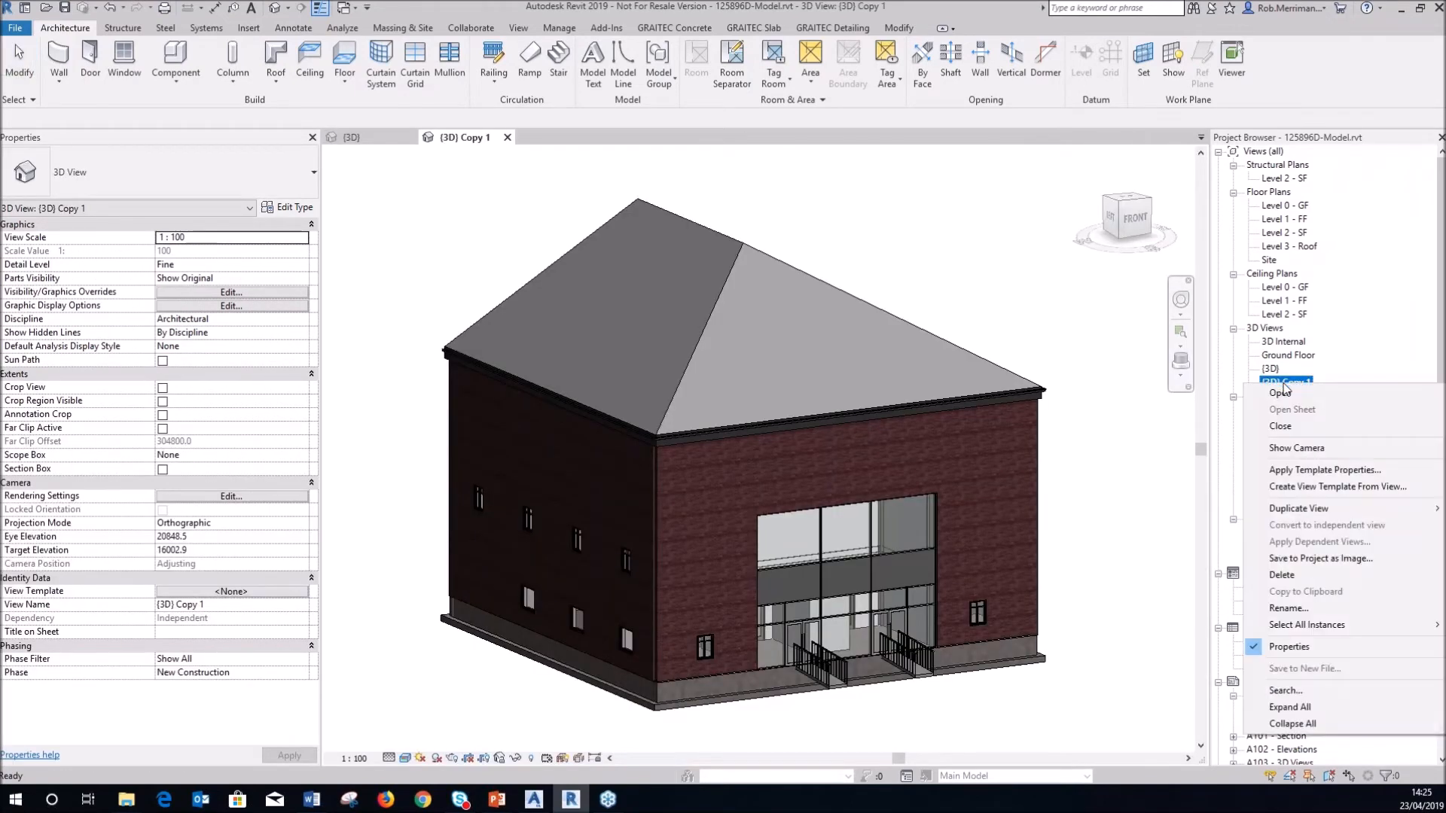
{"action": "left_click", "coordinate": [1302, 607]}
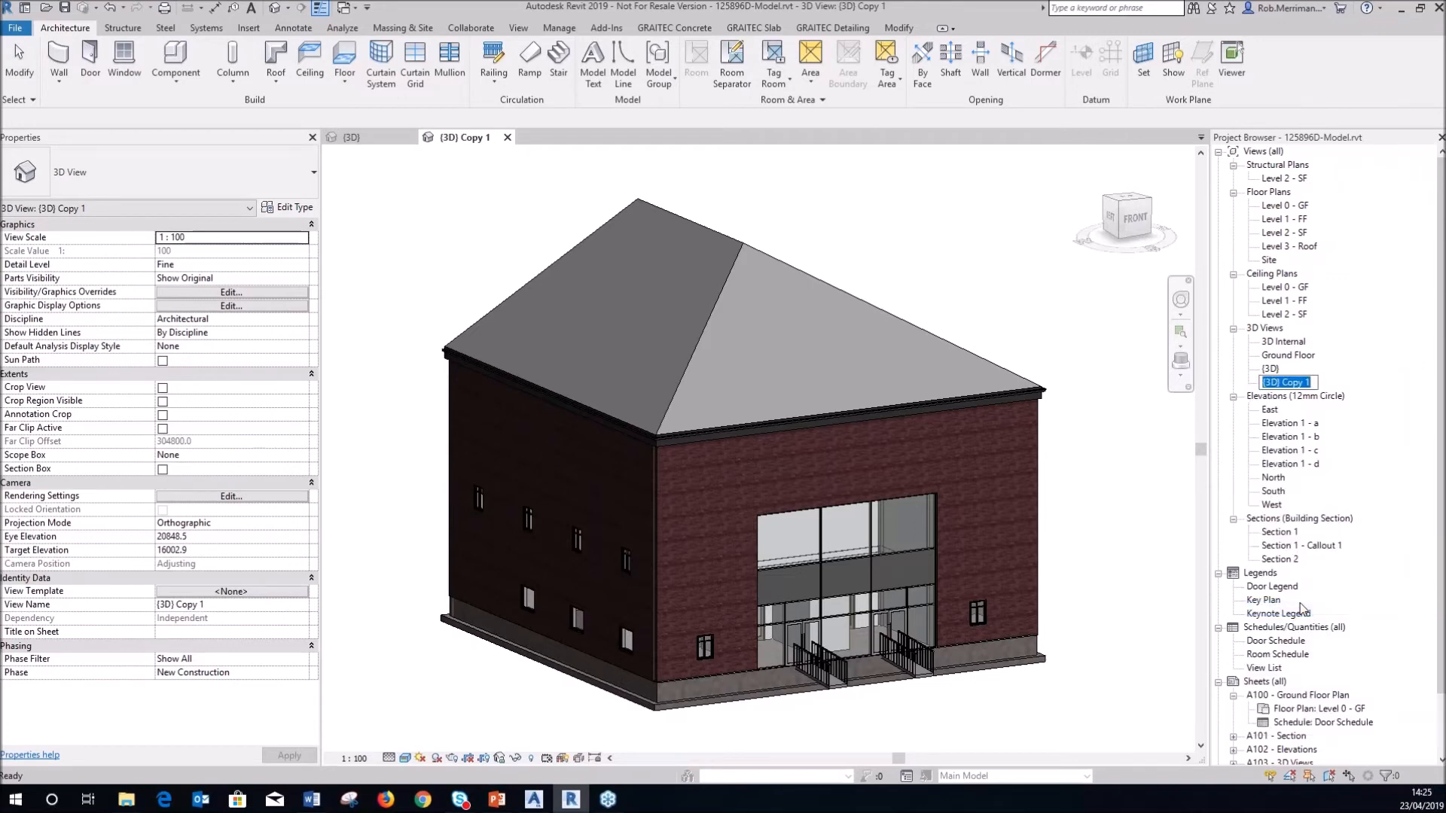
{"action": "type", "text": "Advance Steel Export"}
{"action": "key", "text": "Return"}
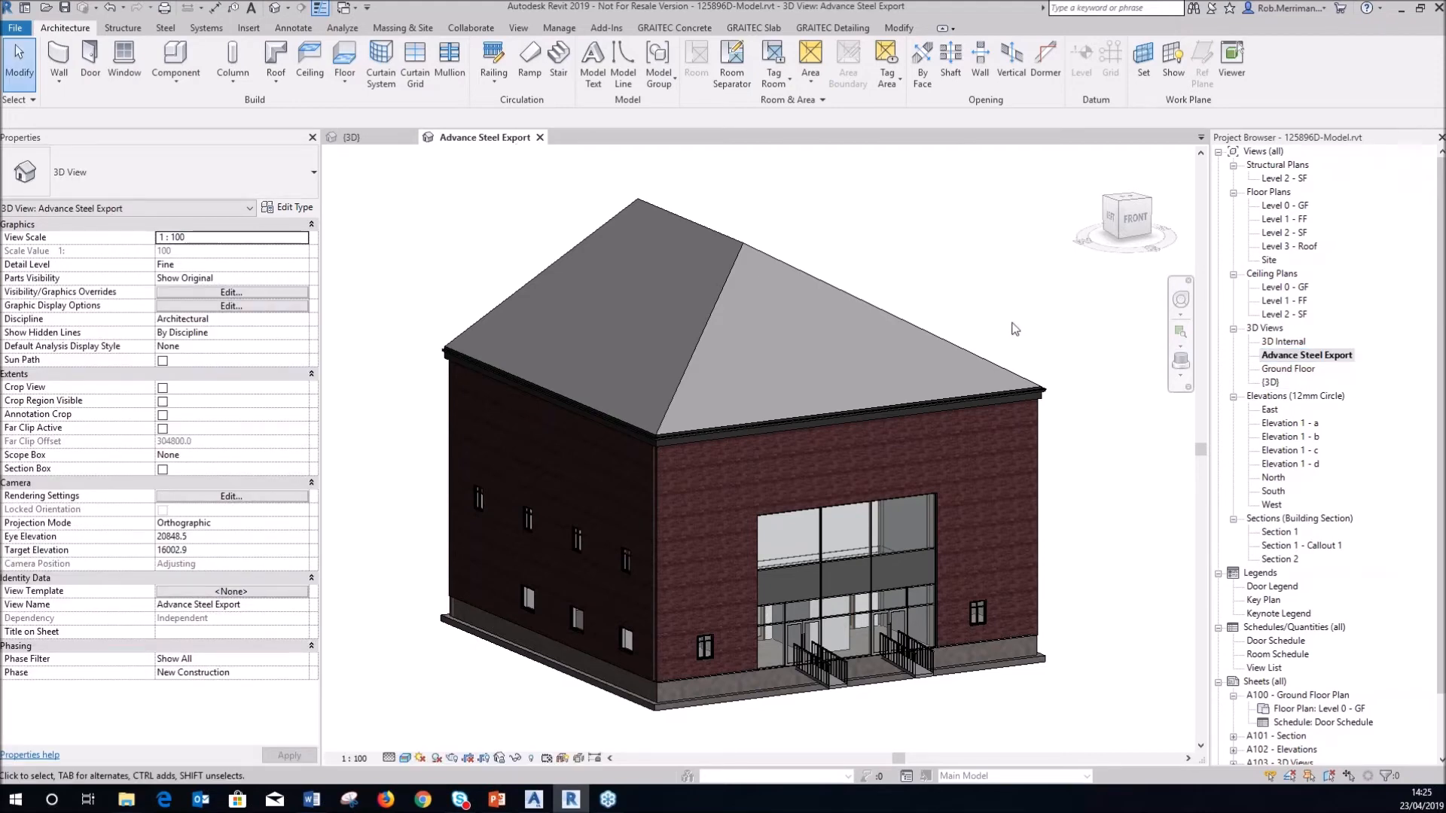
Hide ceilings, curtain panels, curtain systems, curtain wall mullions and doors in the Advance Steel Export view's visibility overrides
{"action": "key", "text": "v"}
{"action": "key", "text": "v"}
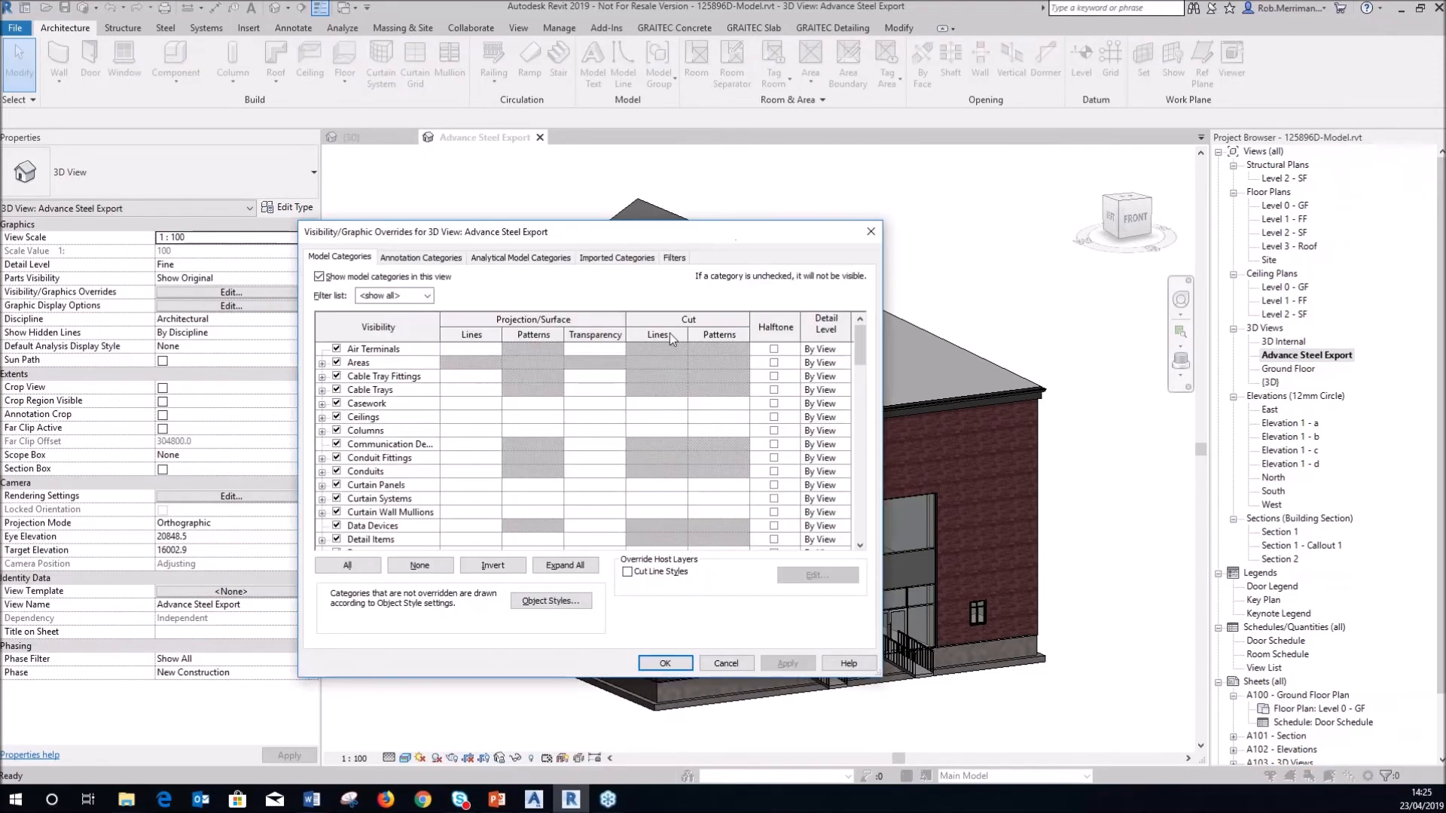
{"action": "left_click", "coordinate": [337, 417]}
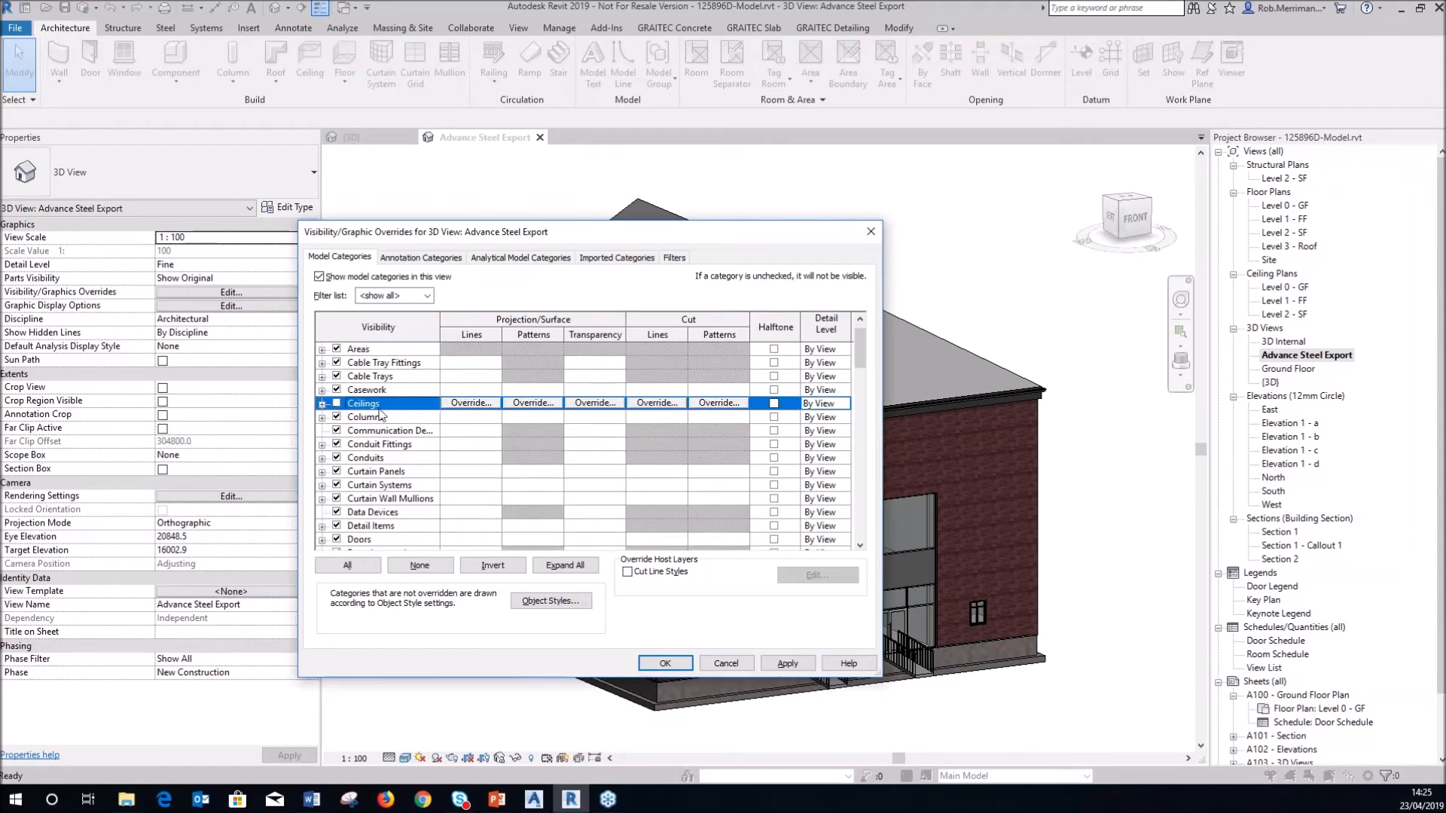
{"action": "scroll", "coordinate": [381, 418], "scroll_direction": "down", "scroll_amount": 1}
{"action": "scroll", "coordinate": [381, 418], "scroll_direction": "down", "scroll_amount": 1}
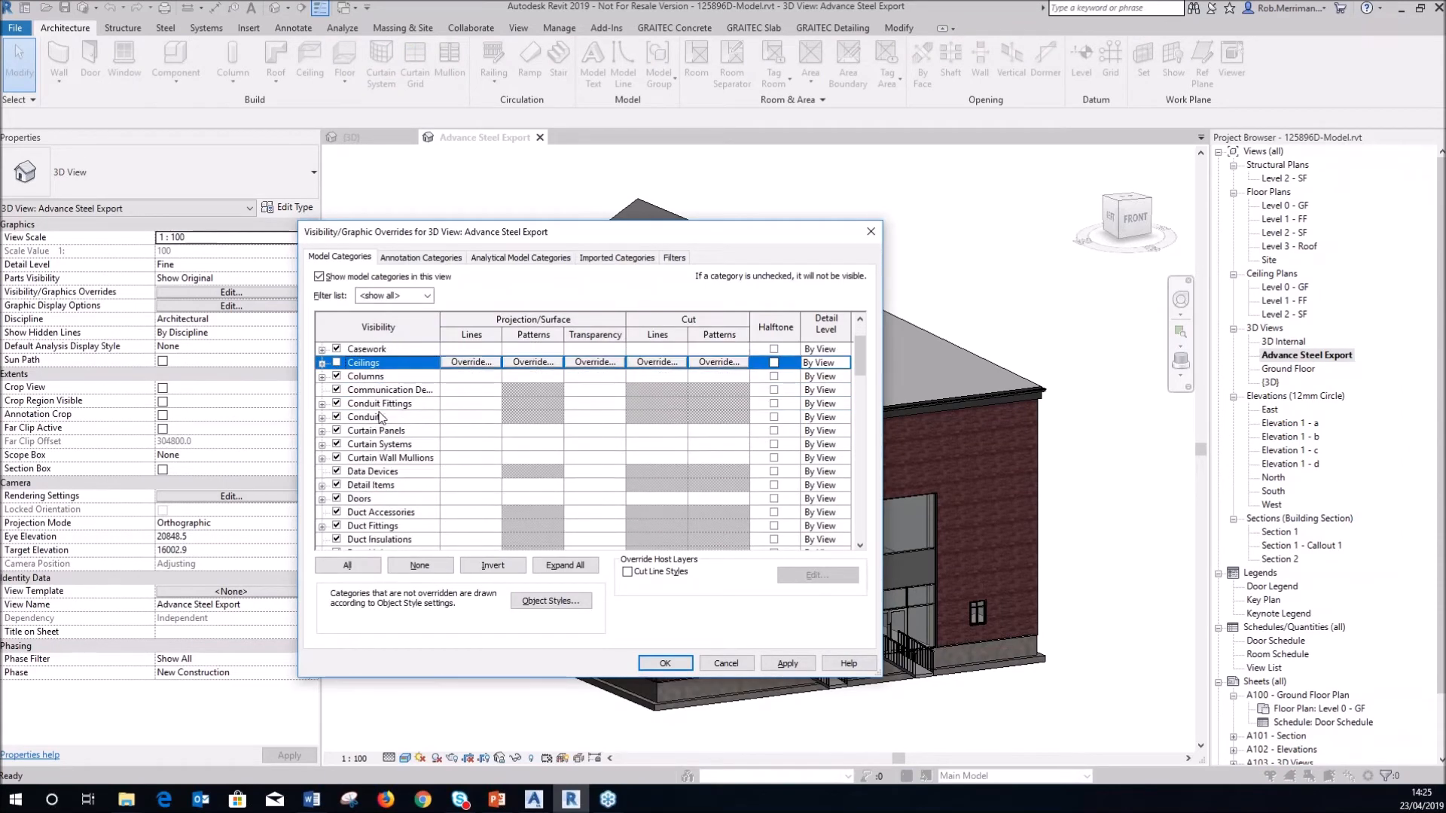
{"action": "left_click", "coordinate": [337, 430]}
{"action": "left_click", "coordinate": [337, 445]}
{"action": "left_click", "coordinate": [336, 457]}
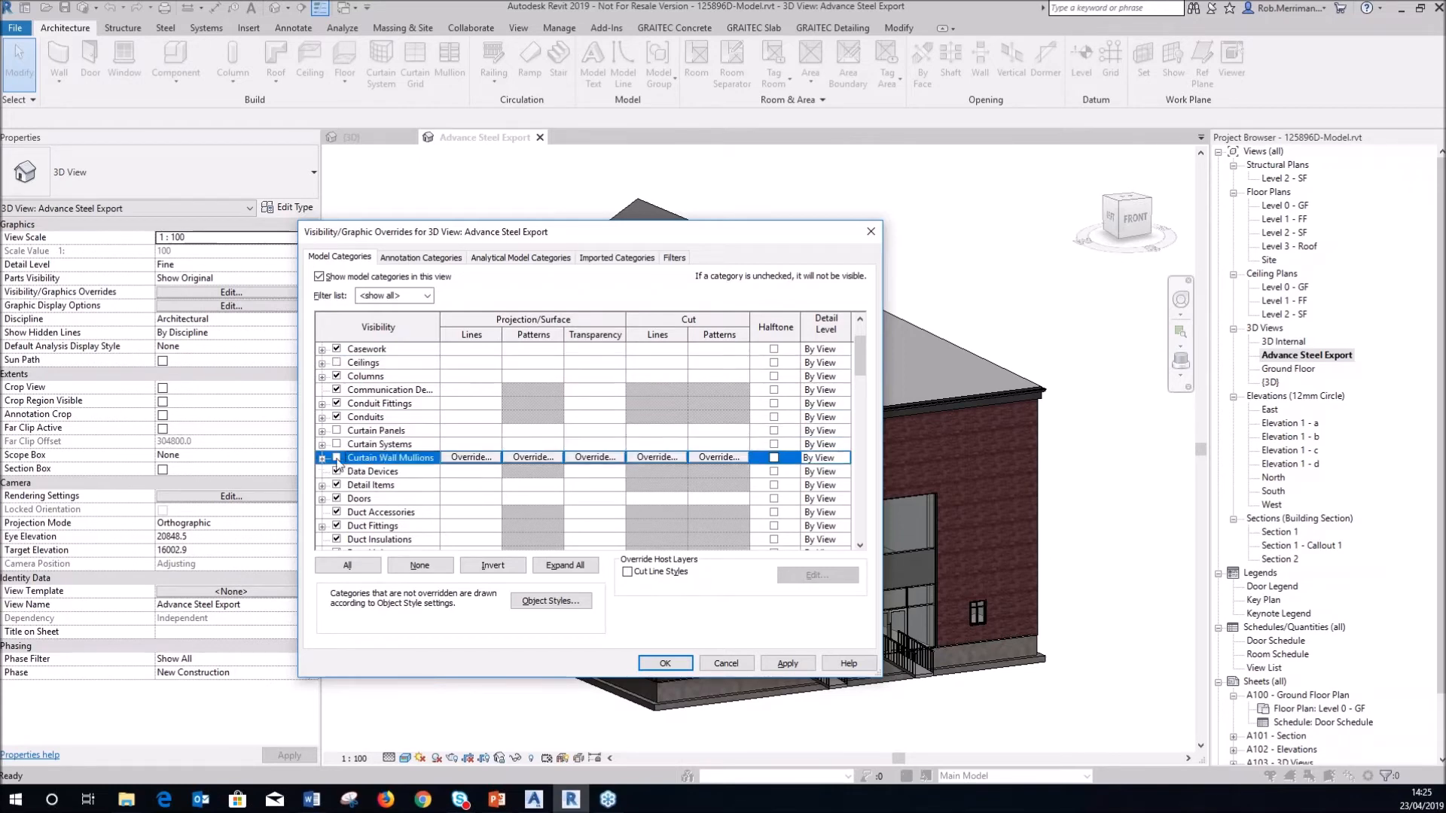
{"action": "left_click", "coordinate": [336, 499]}
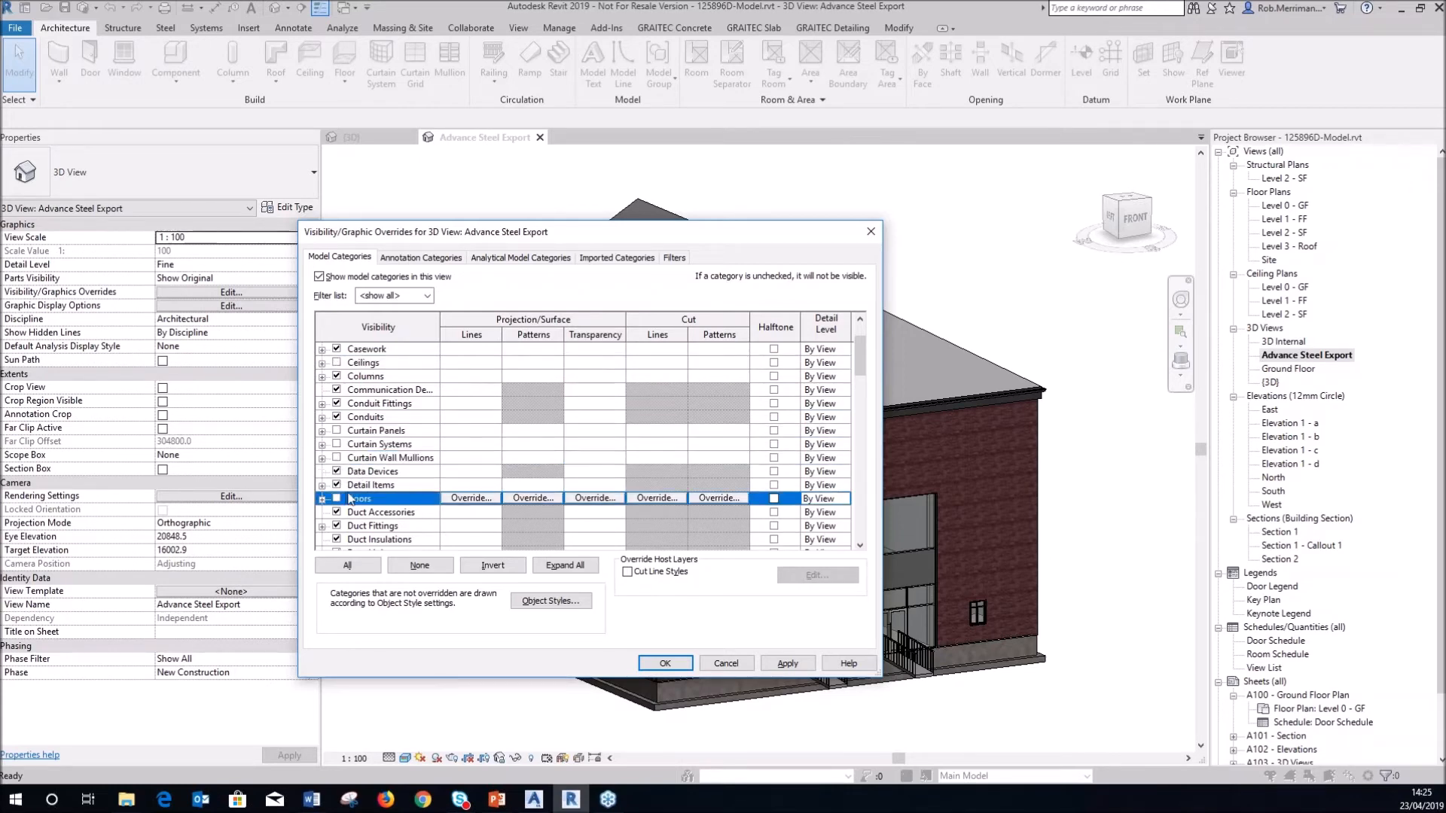
Hide all duct categories, electrical equipment, electrical fixtures and entourage in the view's visibility overrides
{"action": "scroll", "coordinate": [337, 499], "scroll_direction": "down", "scroll_amount": 3}
{"action": "left_click", "coordinate": [337, 471]}
{"action": "left_click", "coordinate": [336, 485]}
{"action": "left_click", "coordinate": [337, 498]}
{"action": "left_click", "coordinate": [336, 512]}
{"action": "left_click", "coordinate": [336, 526]}
{"action": "scroll", "coordinate": [340, 492], "scroll_direction": "down", "scroll_amount": 4}
{"action": "left_click", "coordinate": [336, 485]}
{"action": "left_click", "coordinate": [337, 499]}
{"action": "left_click", "coordinate": [337, 512]}
{"action": "left_click", "coordinate": [337, 527]}
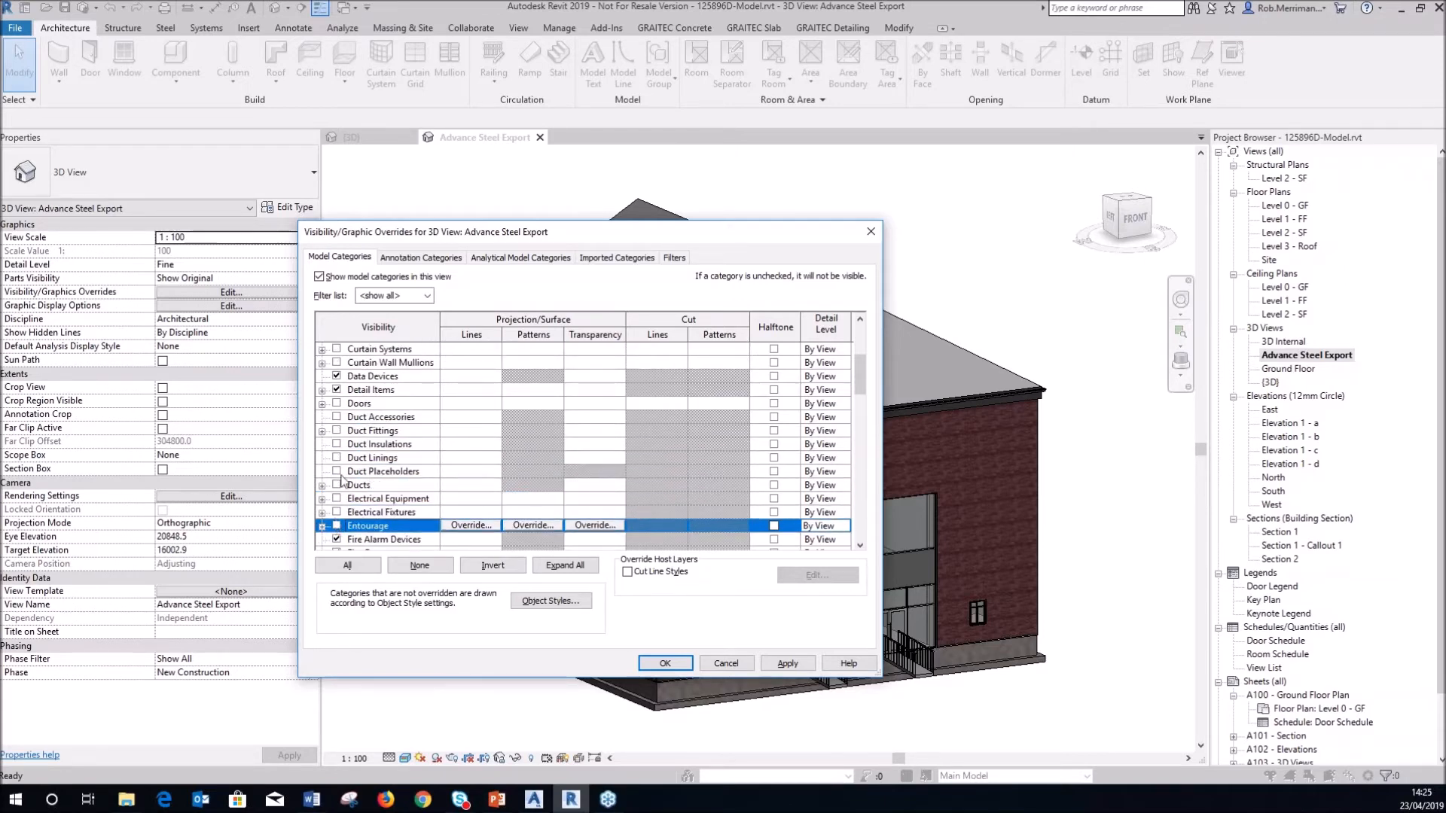
Hide furniture, furniture systems, lighting devices and lighting fixtures, leaving floors switched on
{"action": "scroll", "coordinate": [332, 490], "scroll_direction": "down", "scroll_amount": 10}
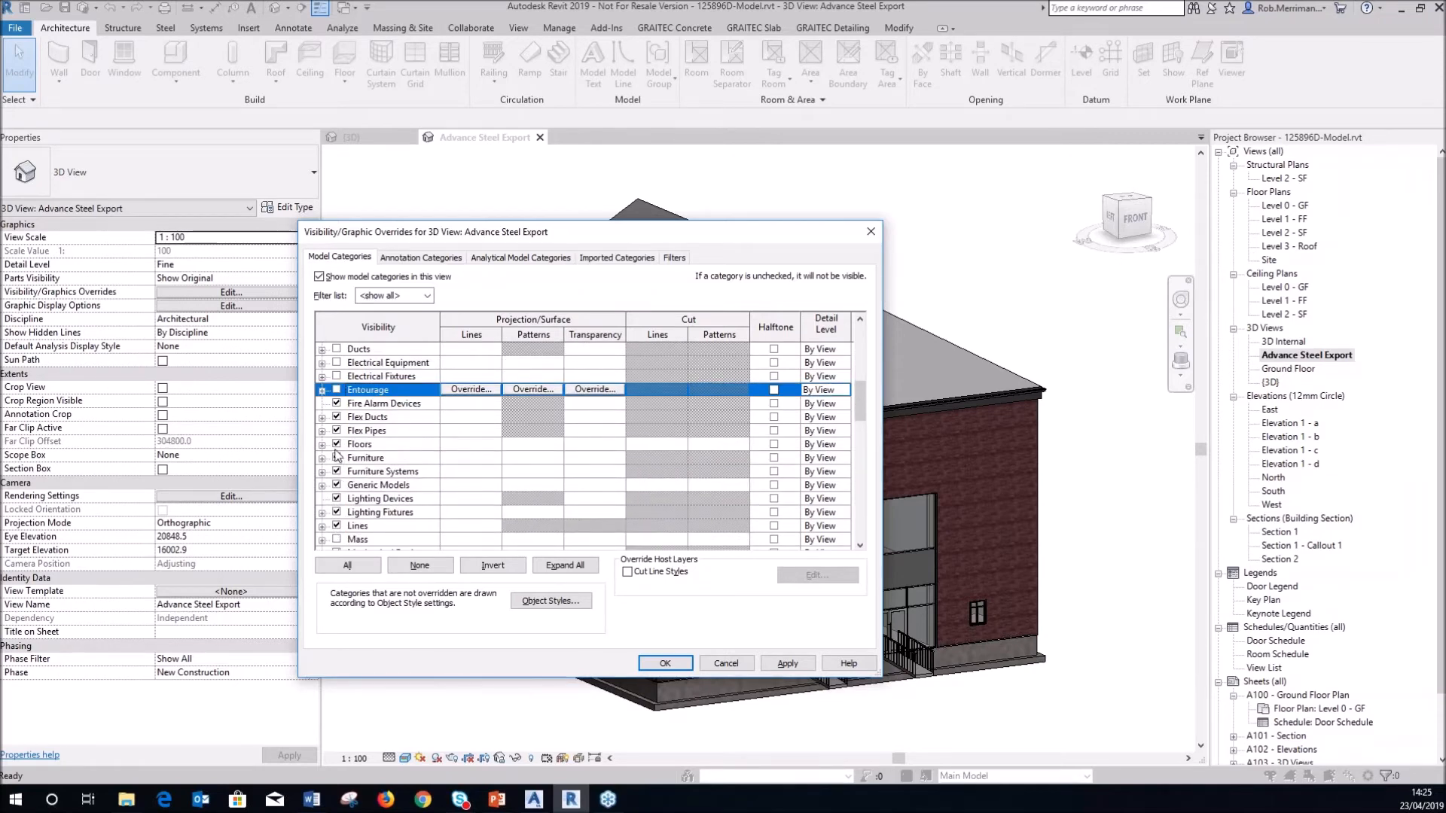
{"action": "left_click", "coordinate": [336, 445]}
{"action": "left_click", "coordinate": [336, 459]}
{"action": "left_click", "coordinate": [336, 445]}
{"action": "left_click", "coordinate": [337, 472]}
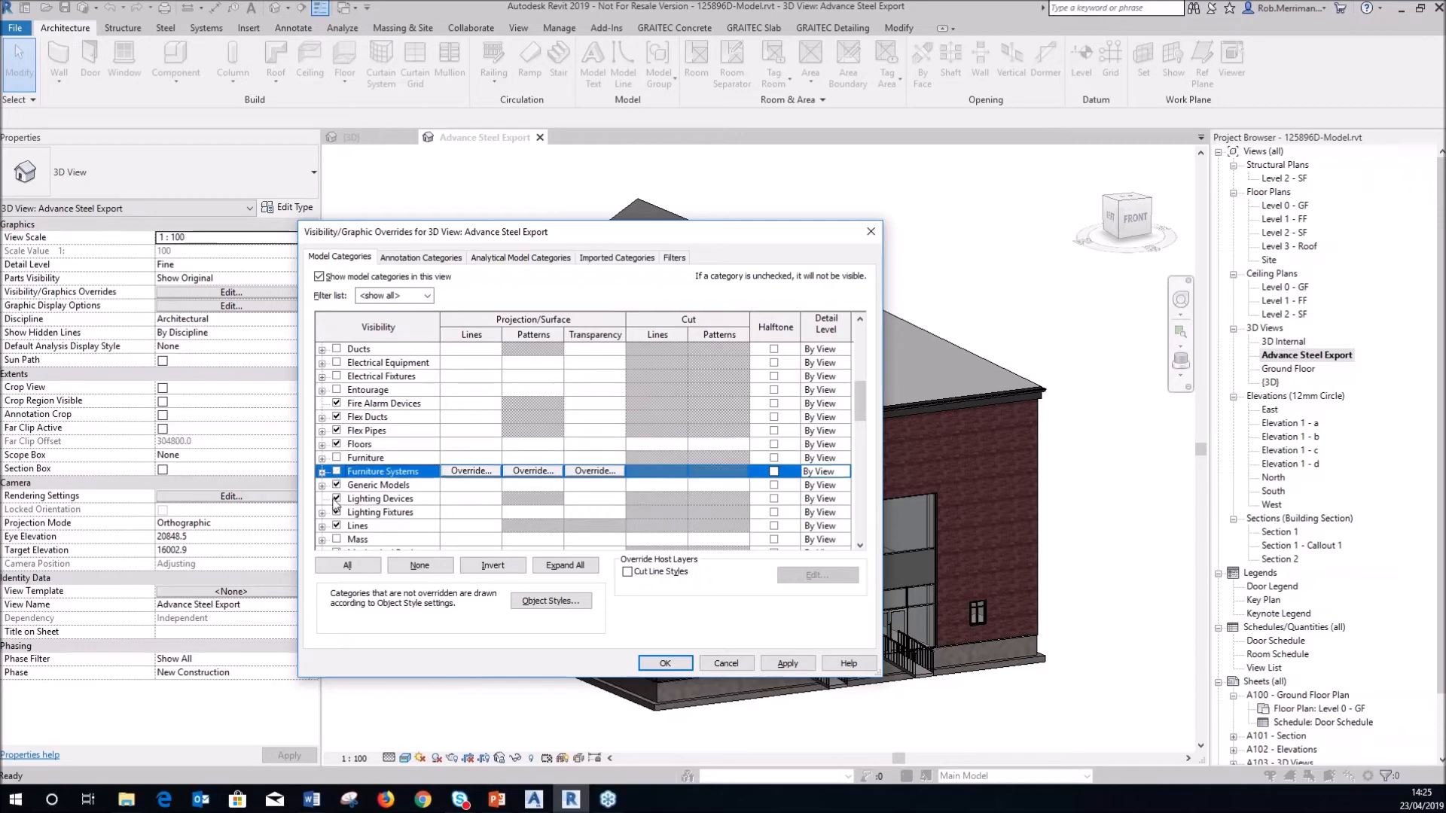
{"action": "left_click", "coordinate": [337, 498]}
{"action": "left_click", "coordinate": [337, 512]}
{"action": "scroll", "coordinate": [360, 463], "scroll_direction": "down", "scroll_amount": 3}
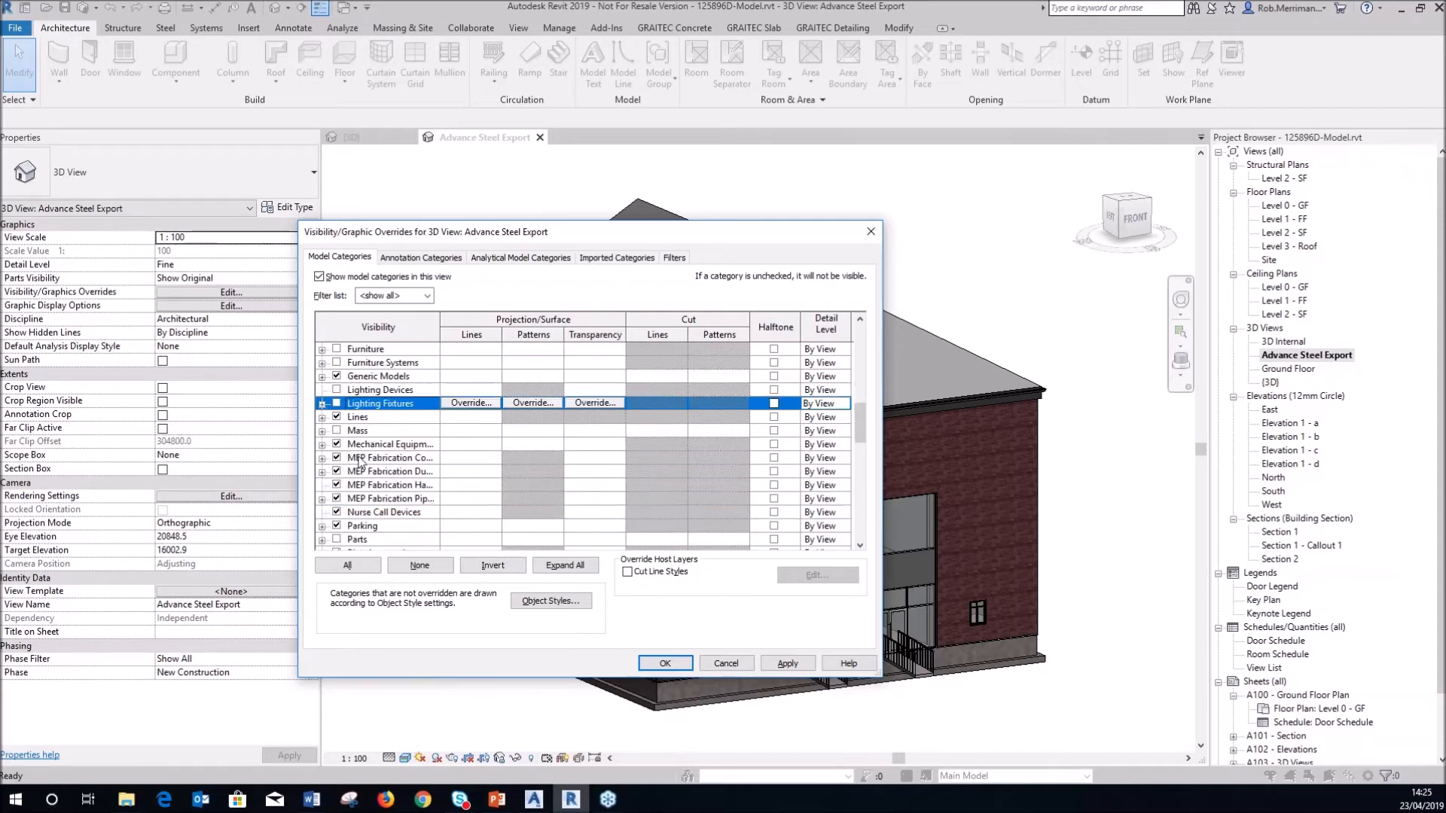
Hide walls and windows as well, and apply the visibility overrides to the export view
{"action": "scroll", "coordinate": [346, 473], "scroll_direction": "down", "scroll_amount": 2}
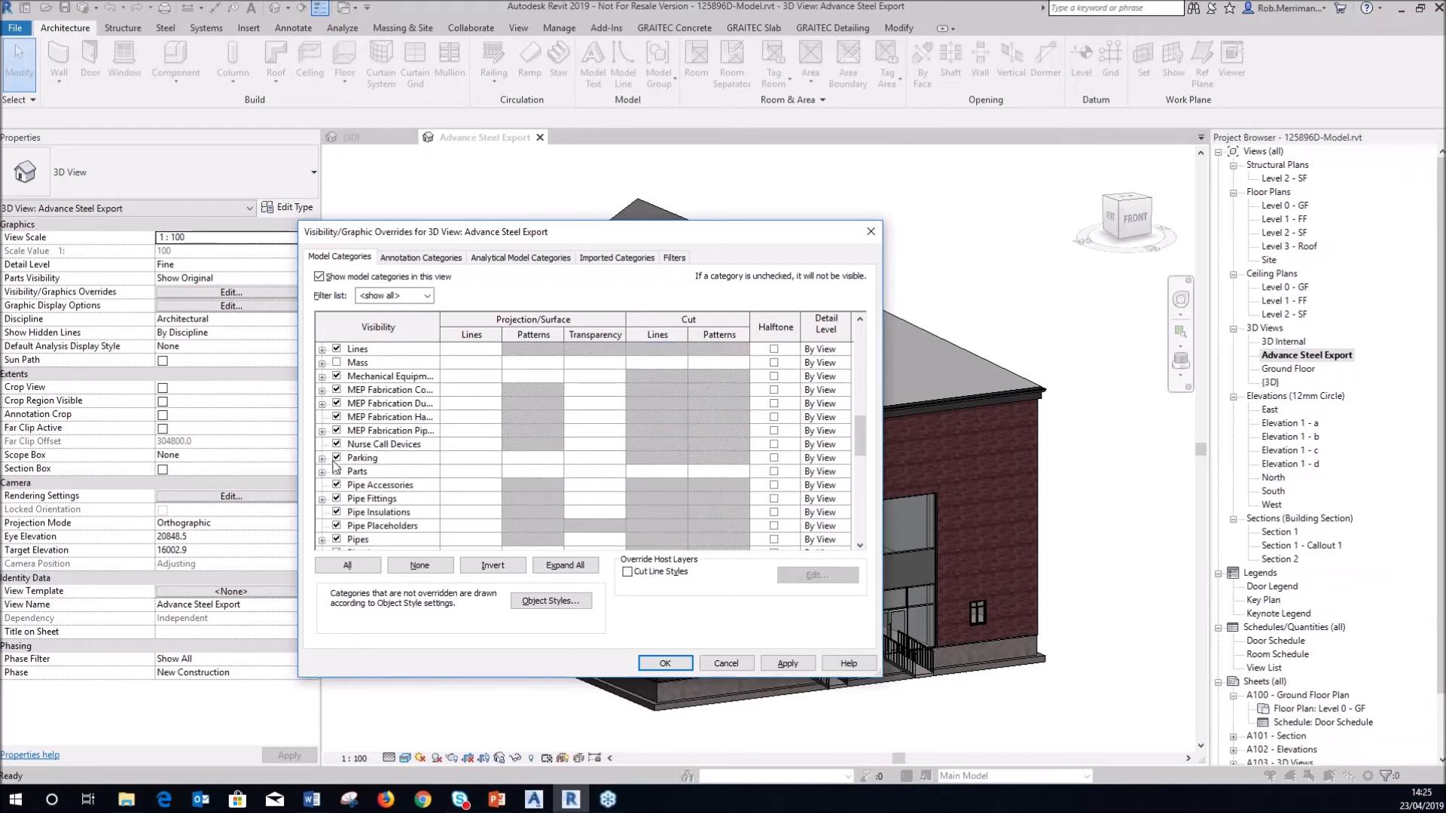
{"action": "scroll", "coordinate": [336, 466], "scroll_direction": "down", "scroll_amount": 3}
{"action": "left_click", "coordinate": [337, 472]}
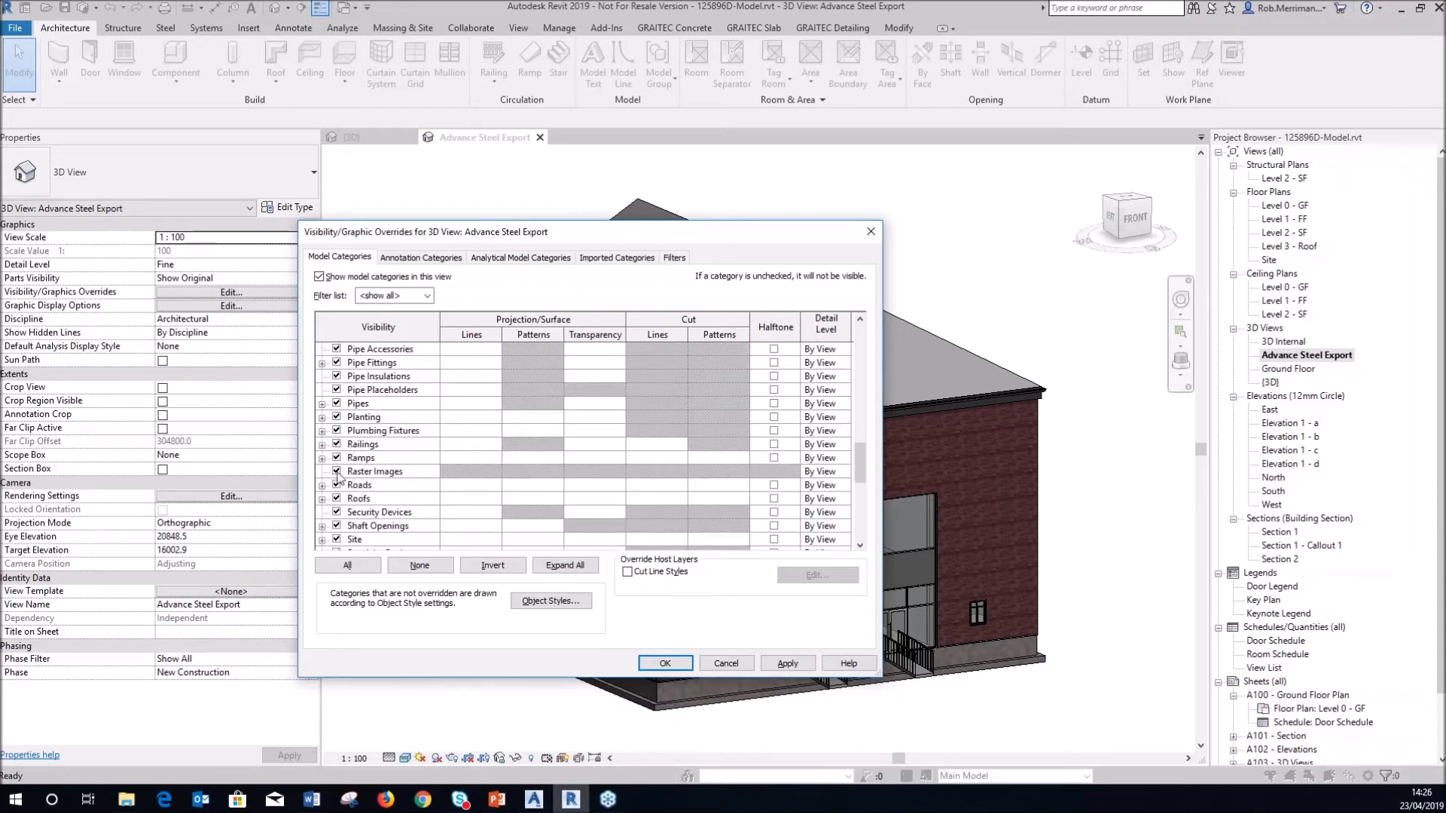
{"action": "scroll", "coordinate": [337, 476], "scroll_direction": "down", "scroll_amount": 1}
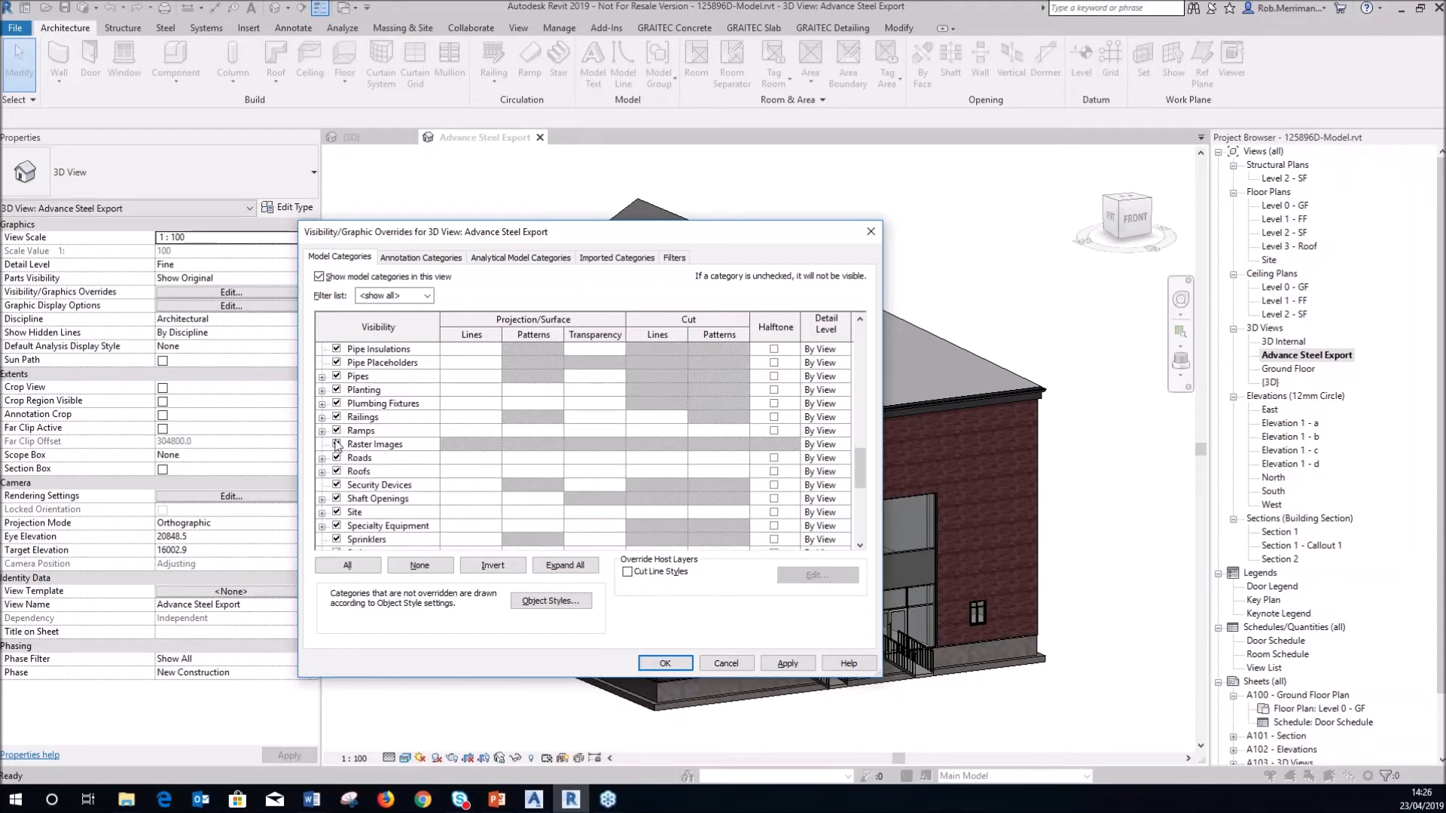
{"action": "scroll", "coordinate": [337, 445], "scroll_direction": "down", "scroll_amount": 4}
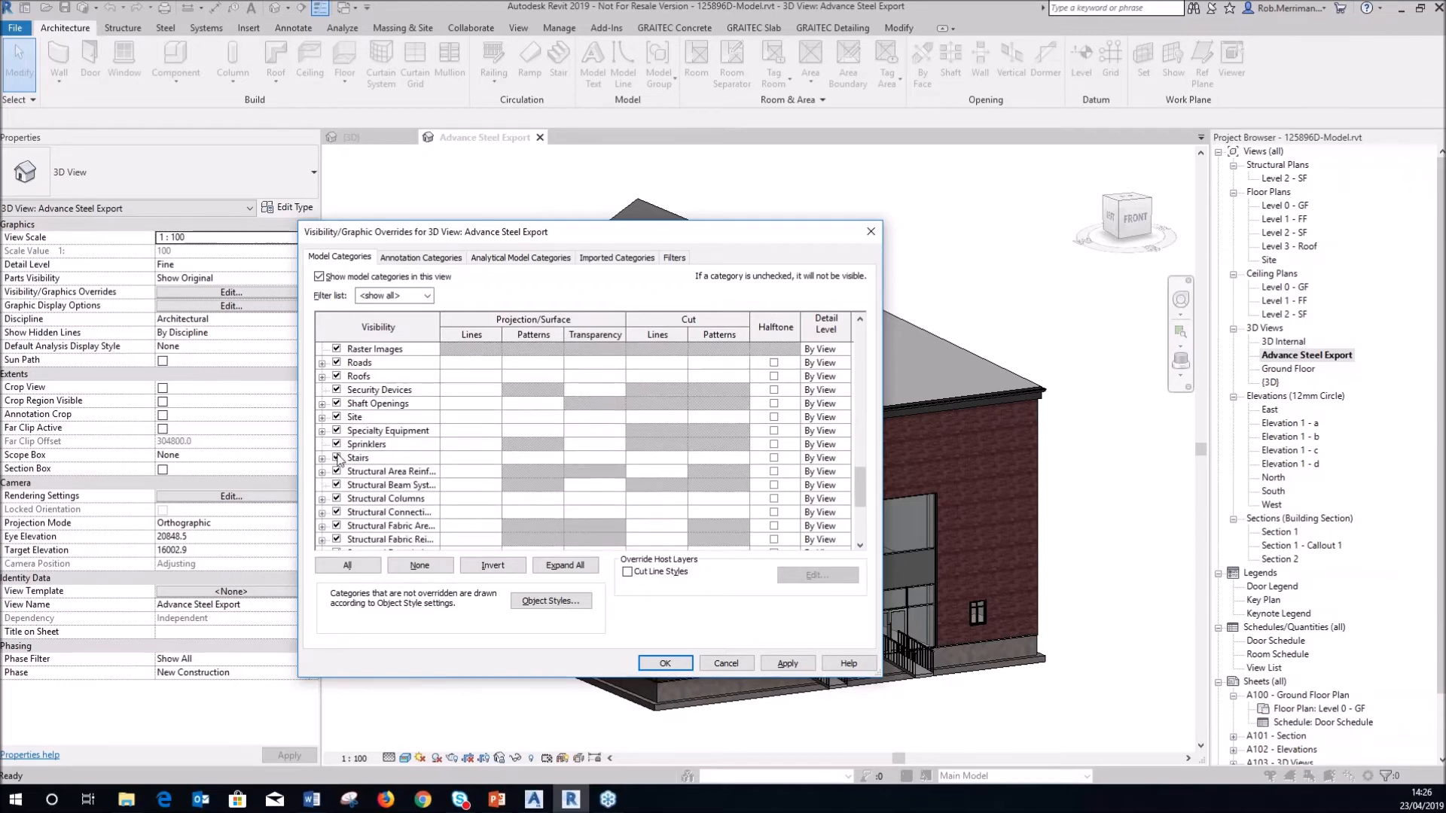
{"action": "scroll", "coordinate": [338, 462], "scroll_direction": "down", "scroll_amount": 1}
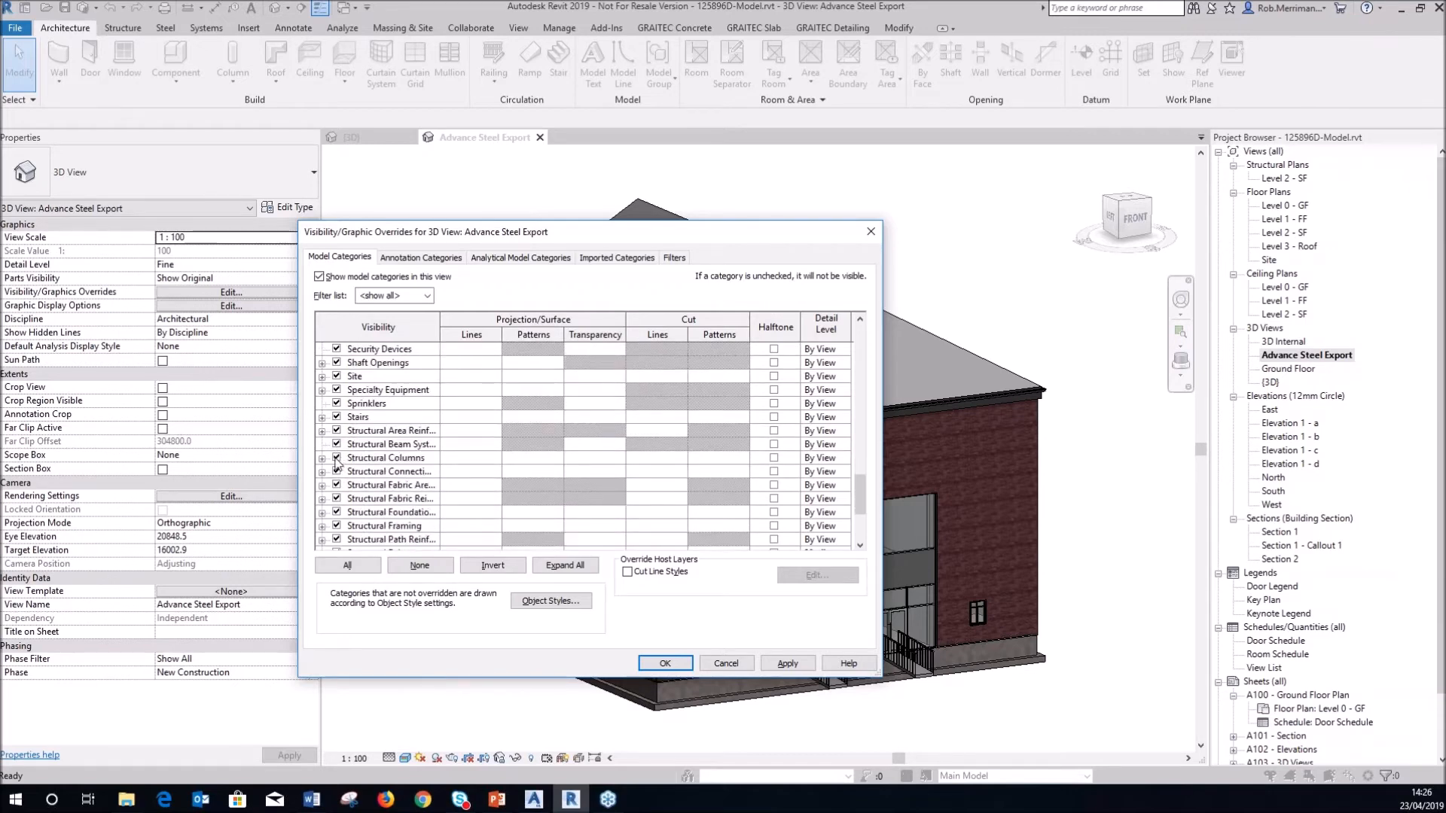
{"action": "scroll", "coordinate": [337, 463], "scroll_direction": "down", "scroll_amount": 3}
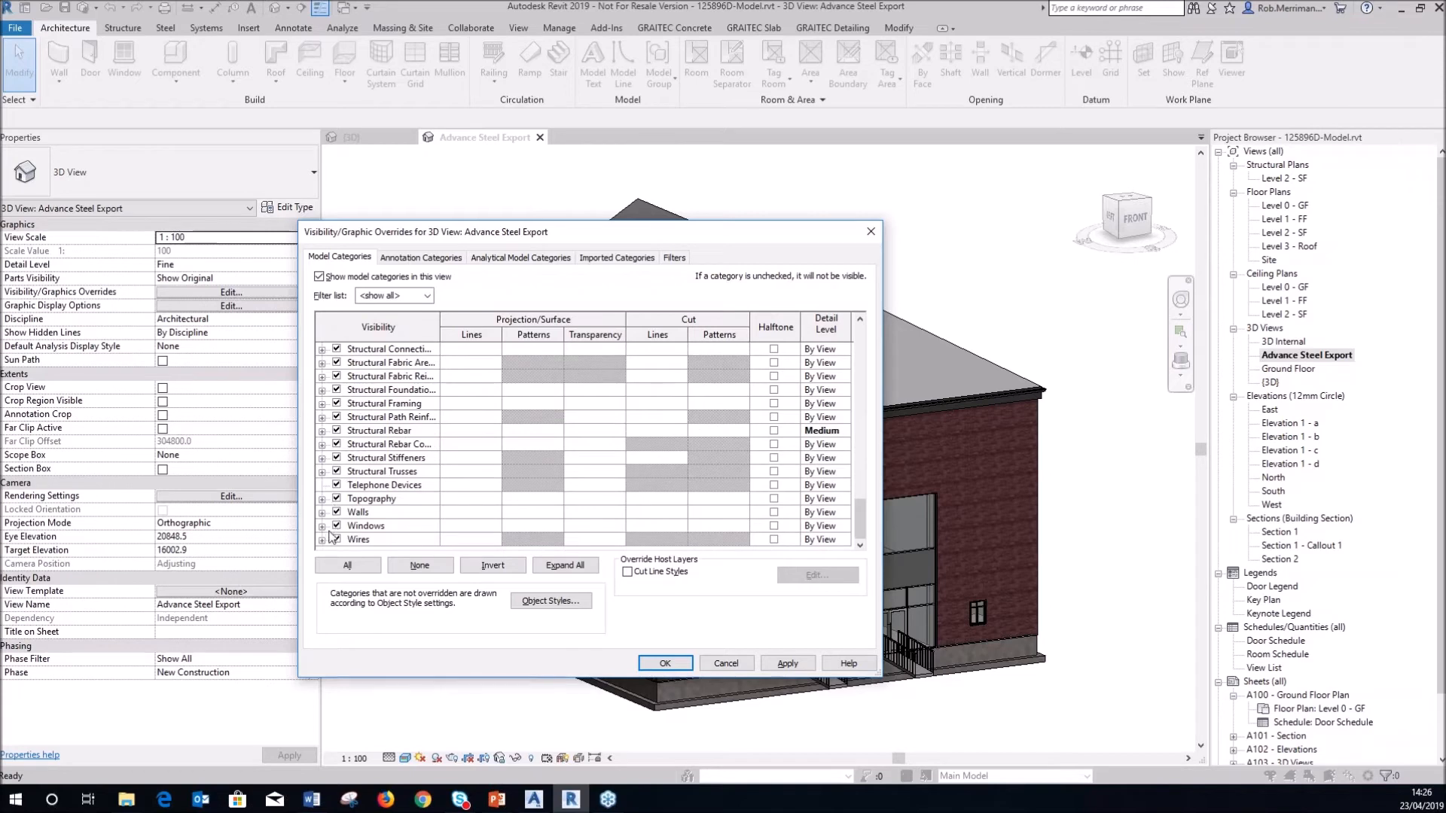
{"action": "left_click", "coordinate": [336, 525]}
{"action": "left_click", "coordinate": [336, 512]}
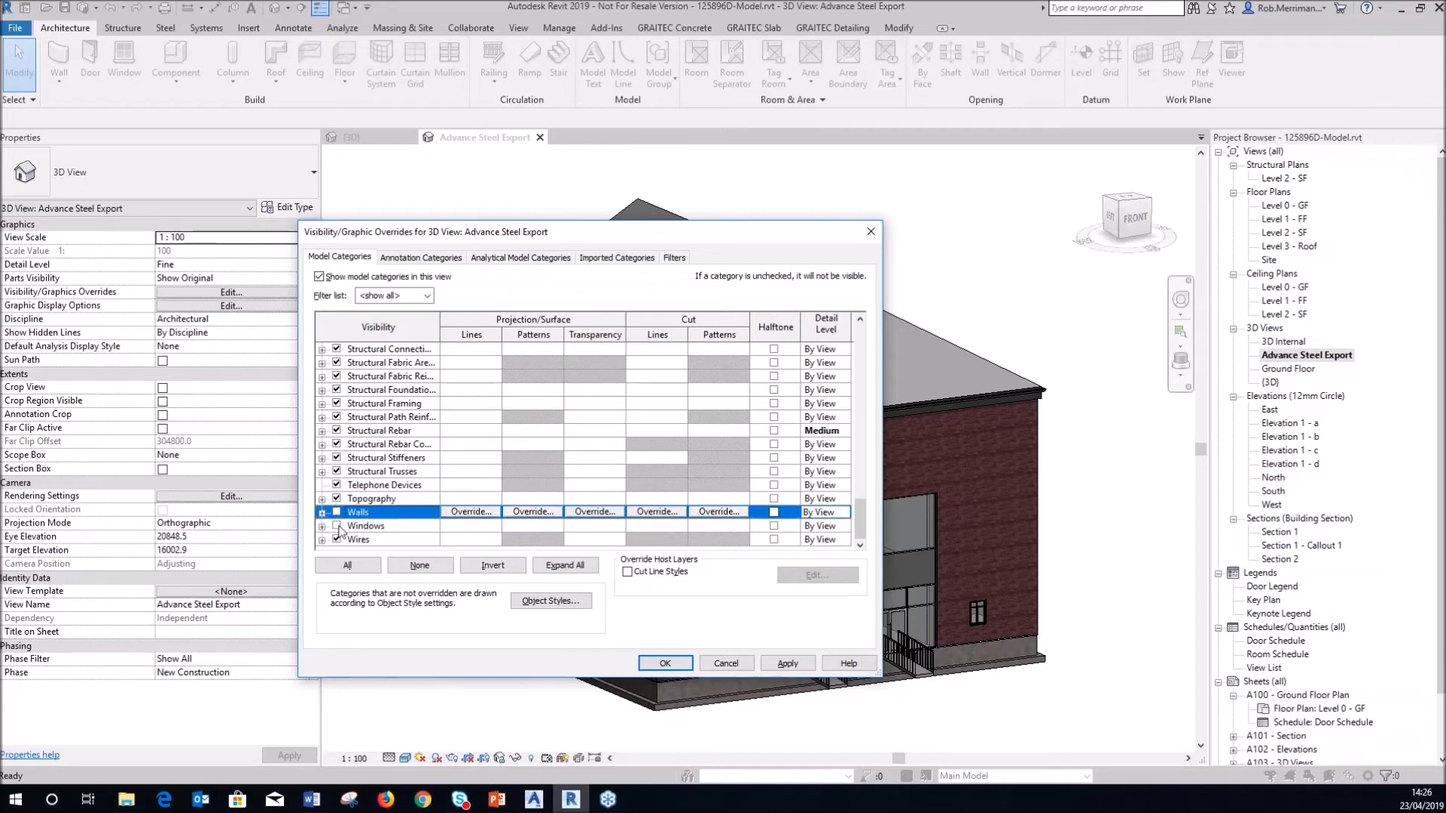
{"action": "left_click", "coordinate": [780, 663]}
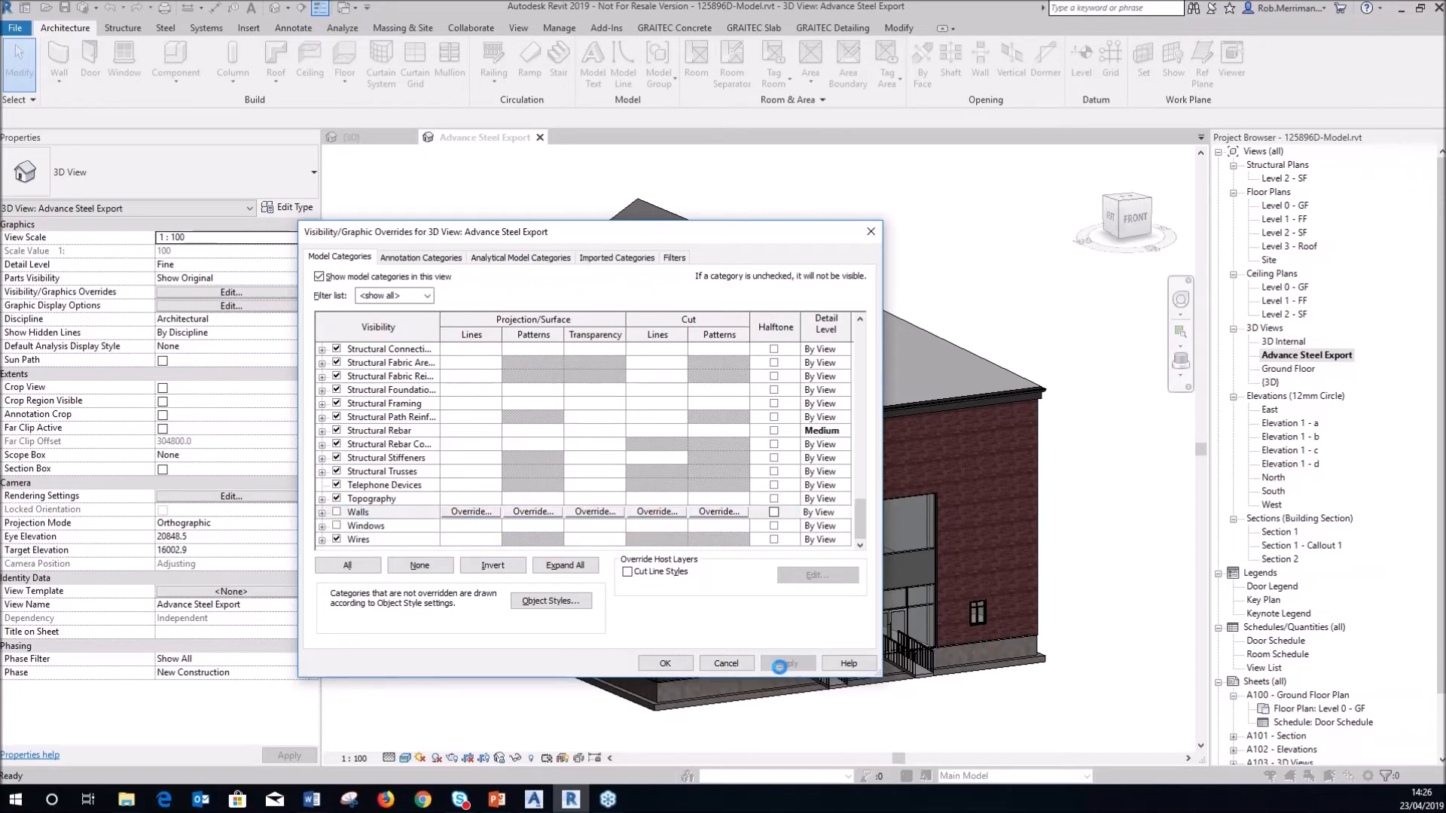
{"action": "left_click", "coordinate": [677, 661]}
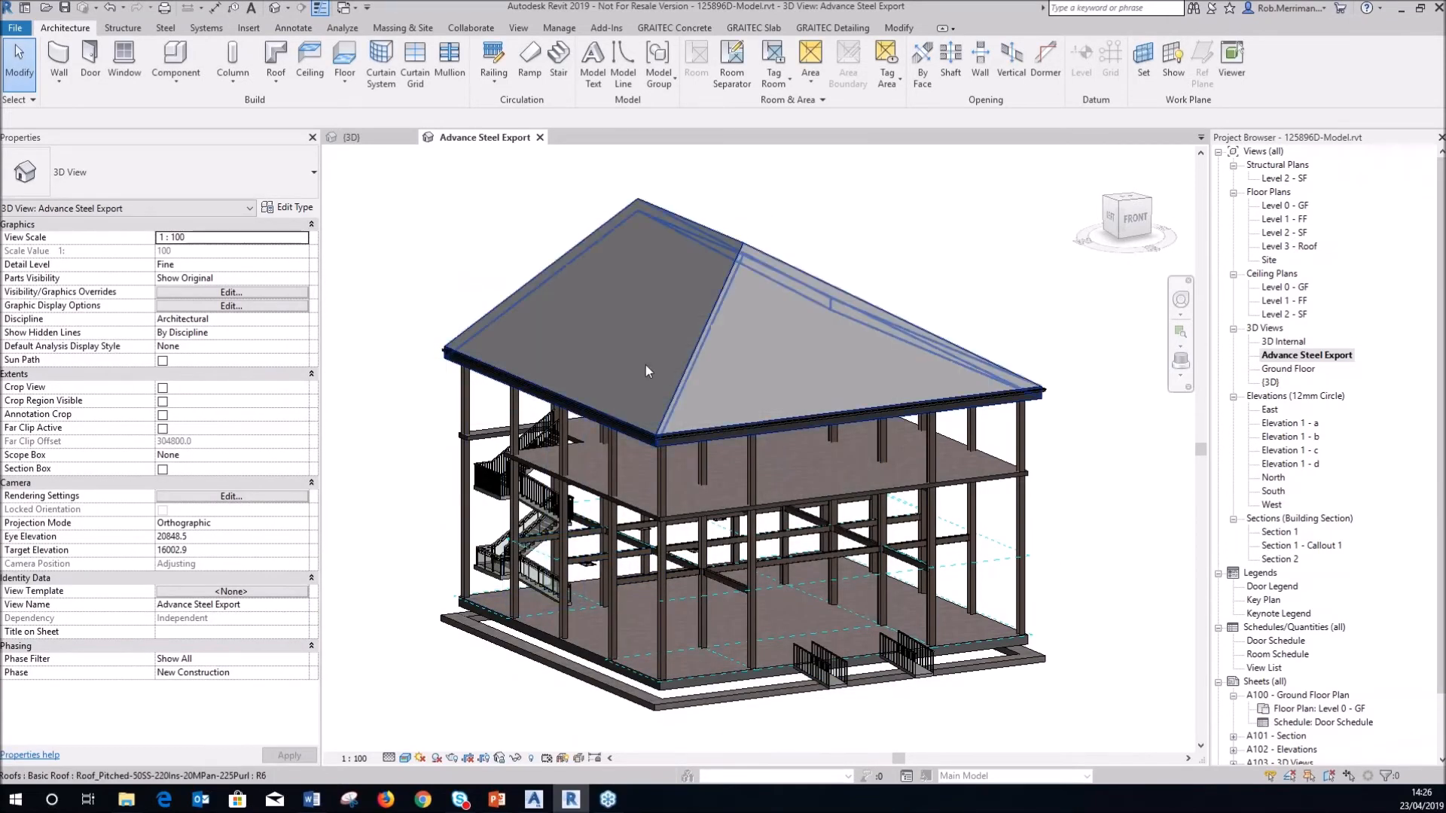
Hide the Roofs category in the Advance Steel Export view and apply the override
{"action": "key", "text": "v"}
{"action": "key", "text": "g"}
{"action": "scroll", "coordinate": [473, 500], "scroll_direction": "down", "scroll_amount": 10}
{"action": "scroll", "coordinate": [473, 505], "scroll_direction": "down", "scroll_amount": 4}
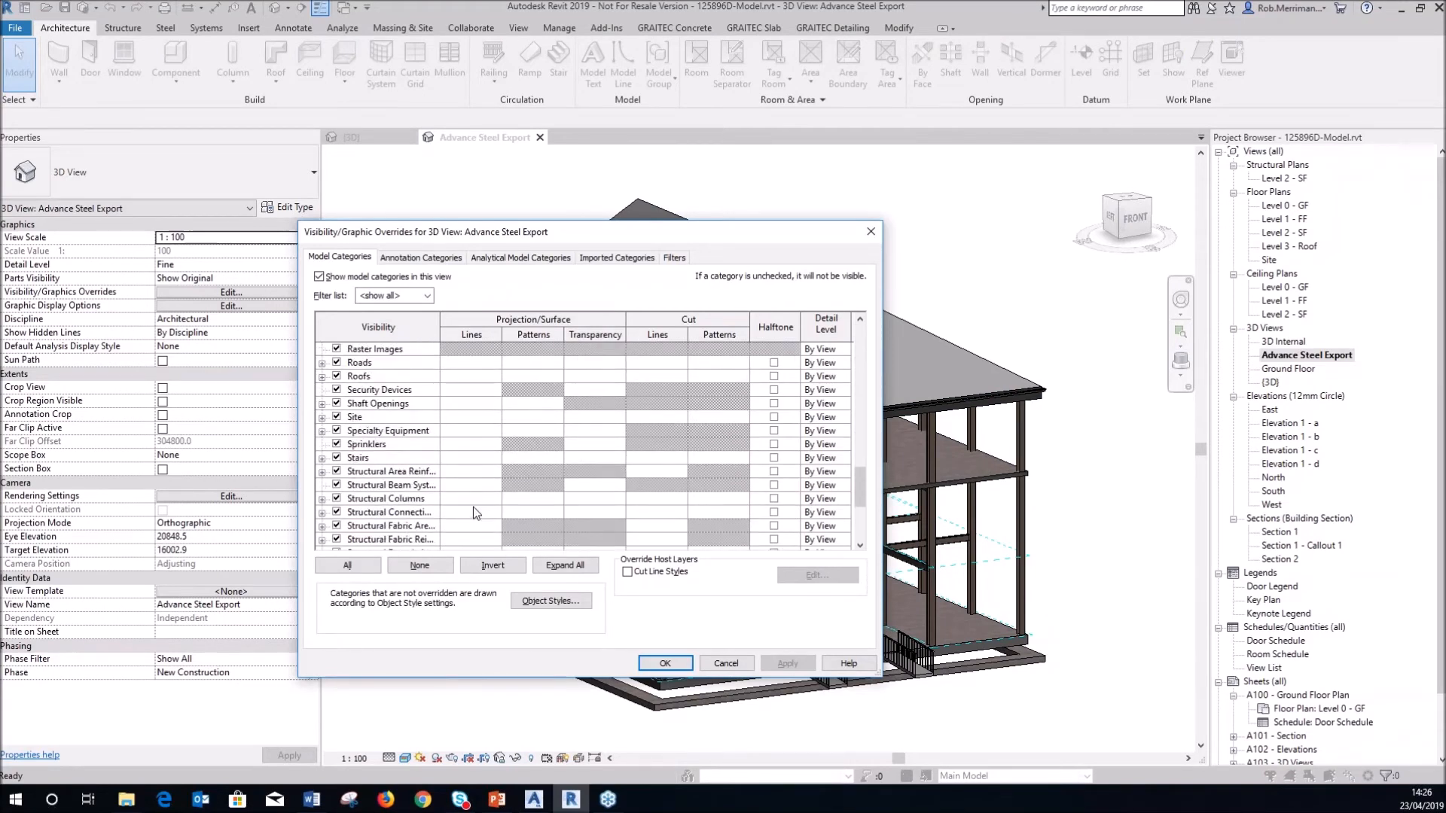
{"action": "left_click", "coordinate": [336, 404]}
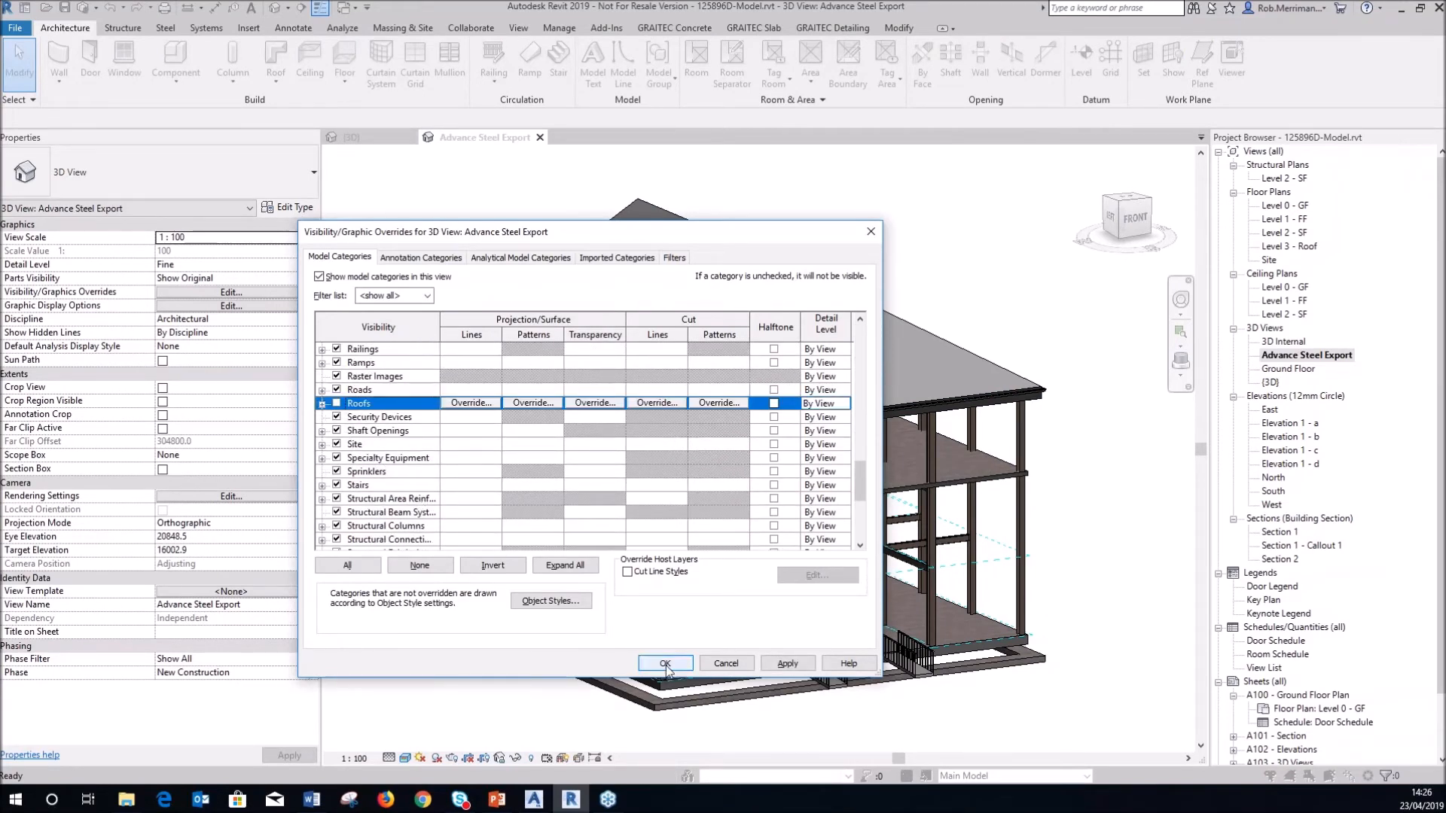
{"action": "left_click", "coordinate": [788, 663]}
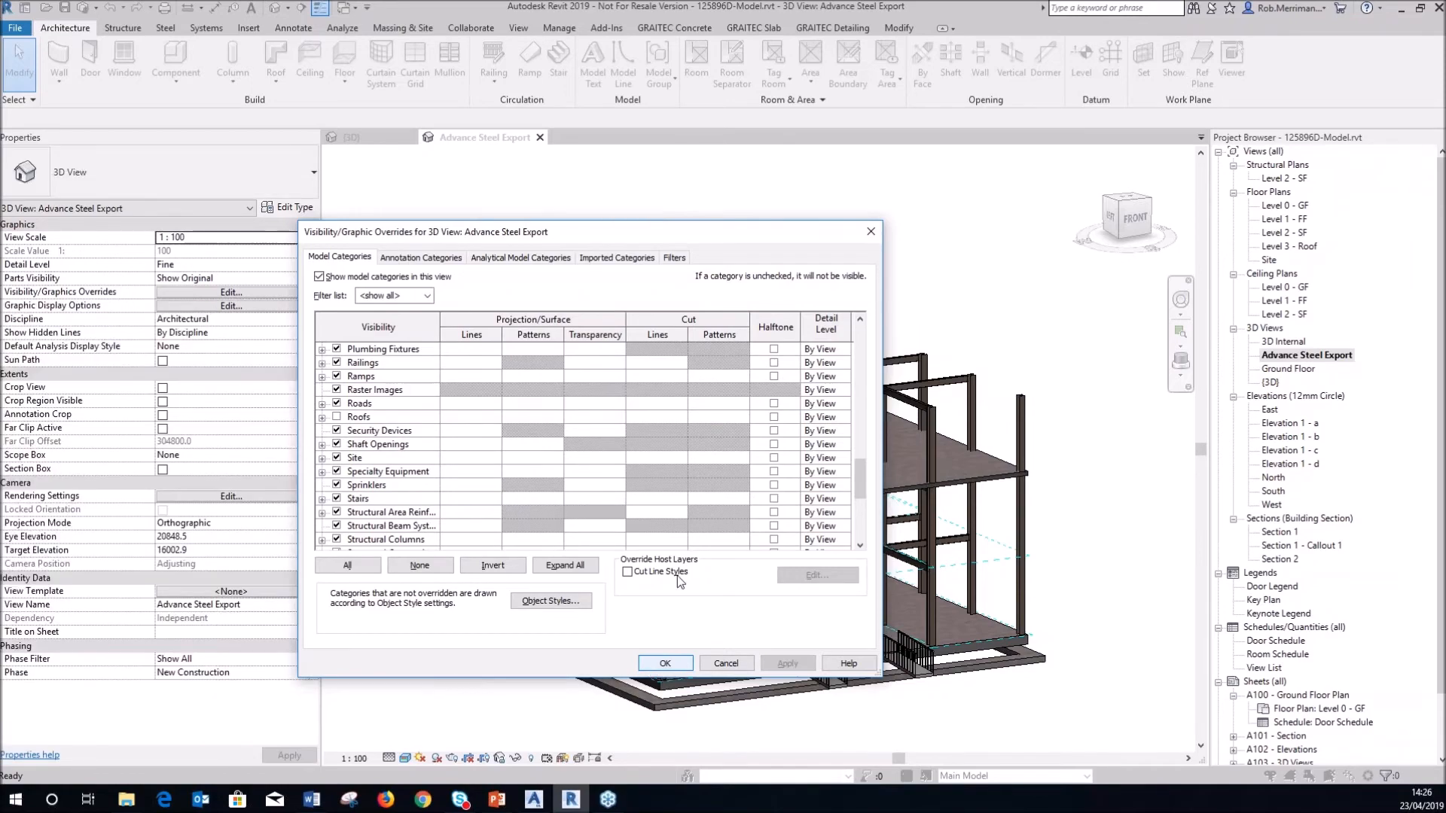
{"action": "left_click_drag", "start_coordinate": [769, 237], "coordinate": [626, 215]}
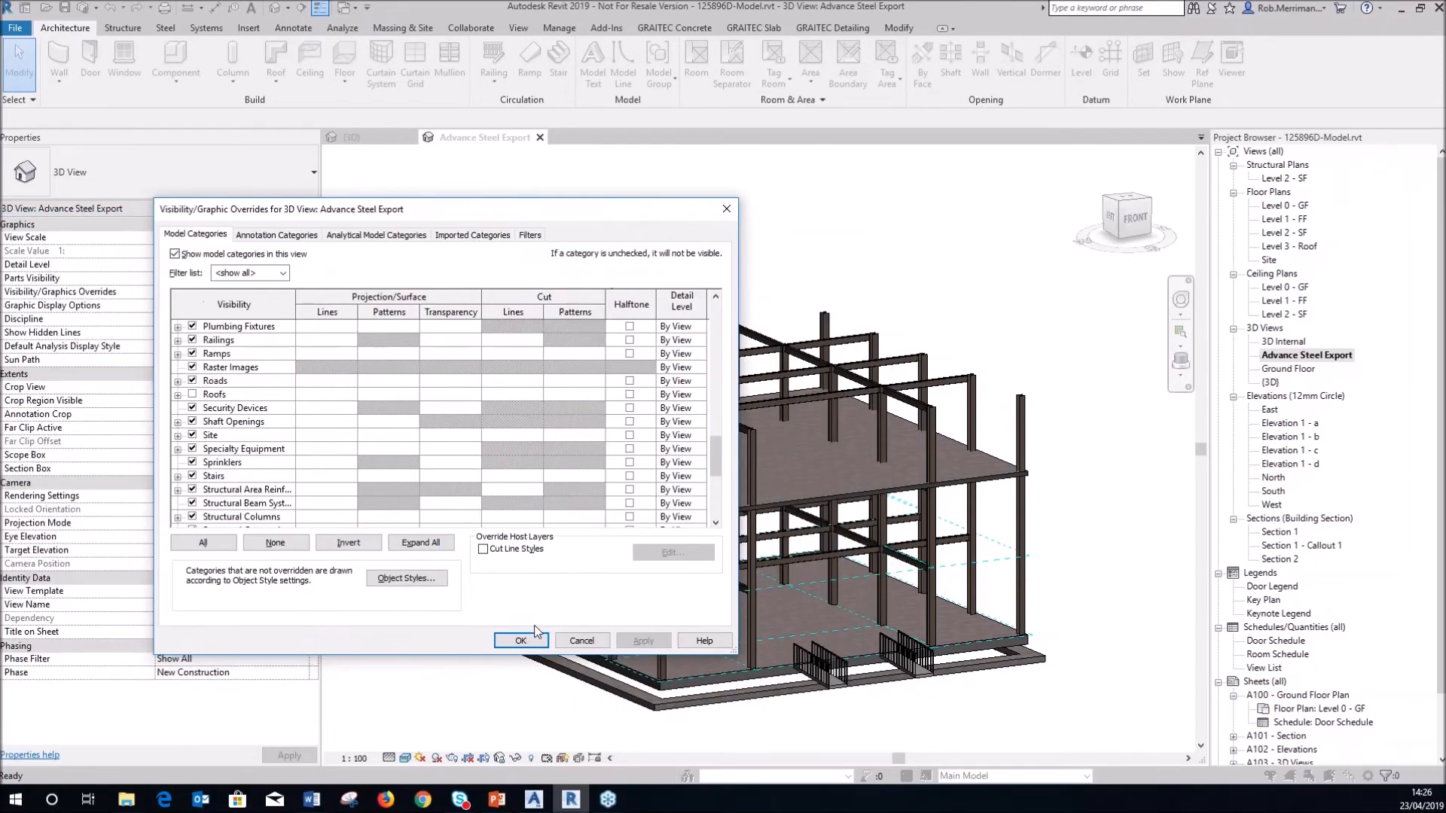
{"action": "key", "text": "Return"}
Inspect the Level 2 and ground floor slabs, the wall foundation and the column at grid A-5 in the exposed structure
{"action": "scroll", "coordinate": [687, 687], "scroll_direction": "up", "scroll_amount": 3}
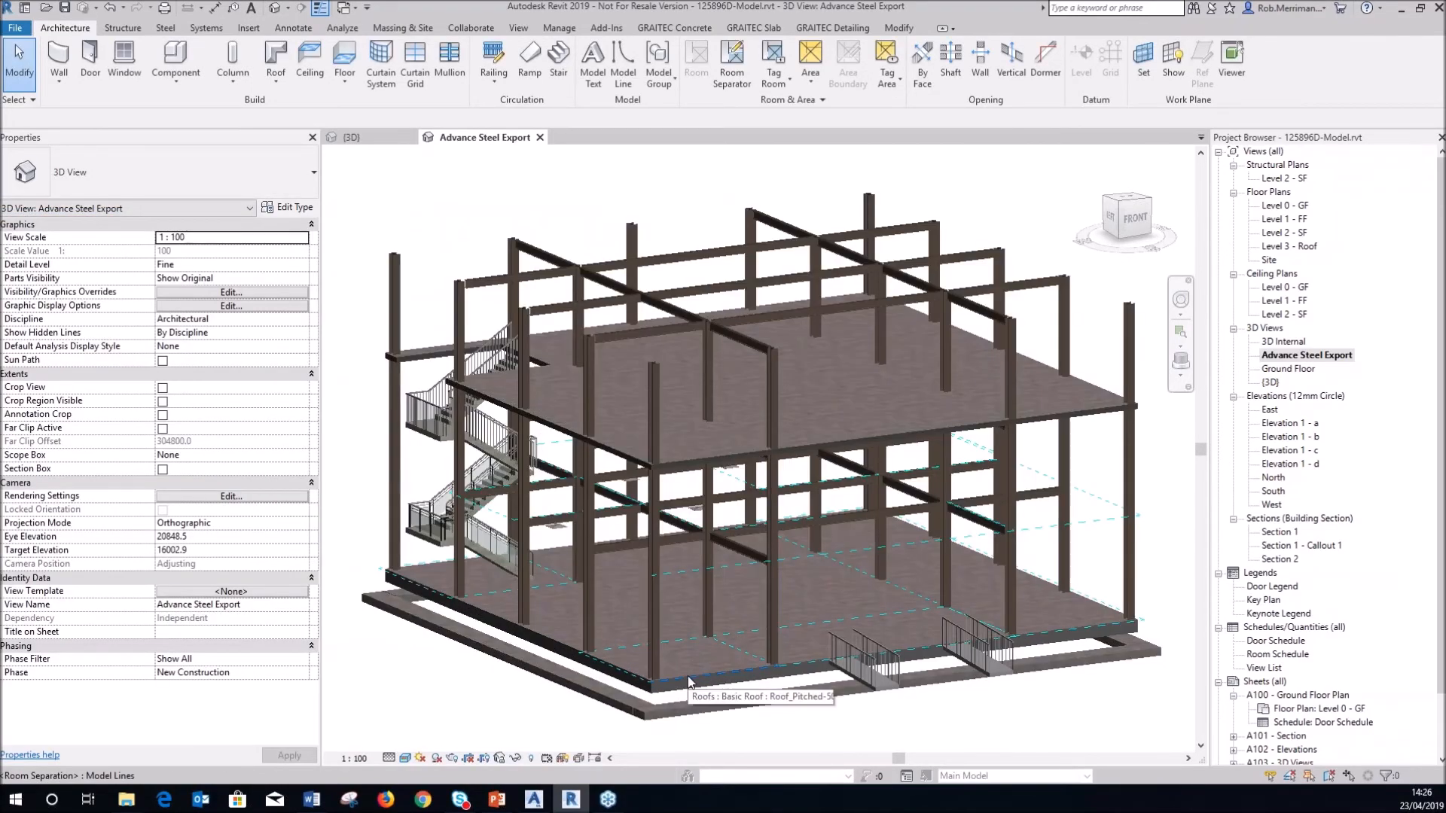
{"action": "middle_click_drag", "start_coordinate": [712, 665], "coordinate": [655, 433], "text": "shift"}
{"action": "left_click", "coordinate": [655, 429]}
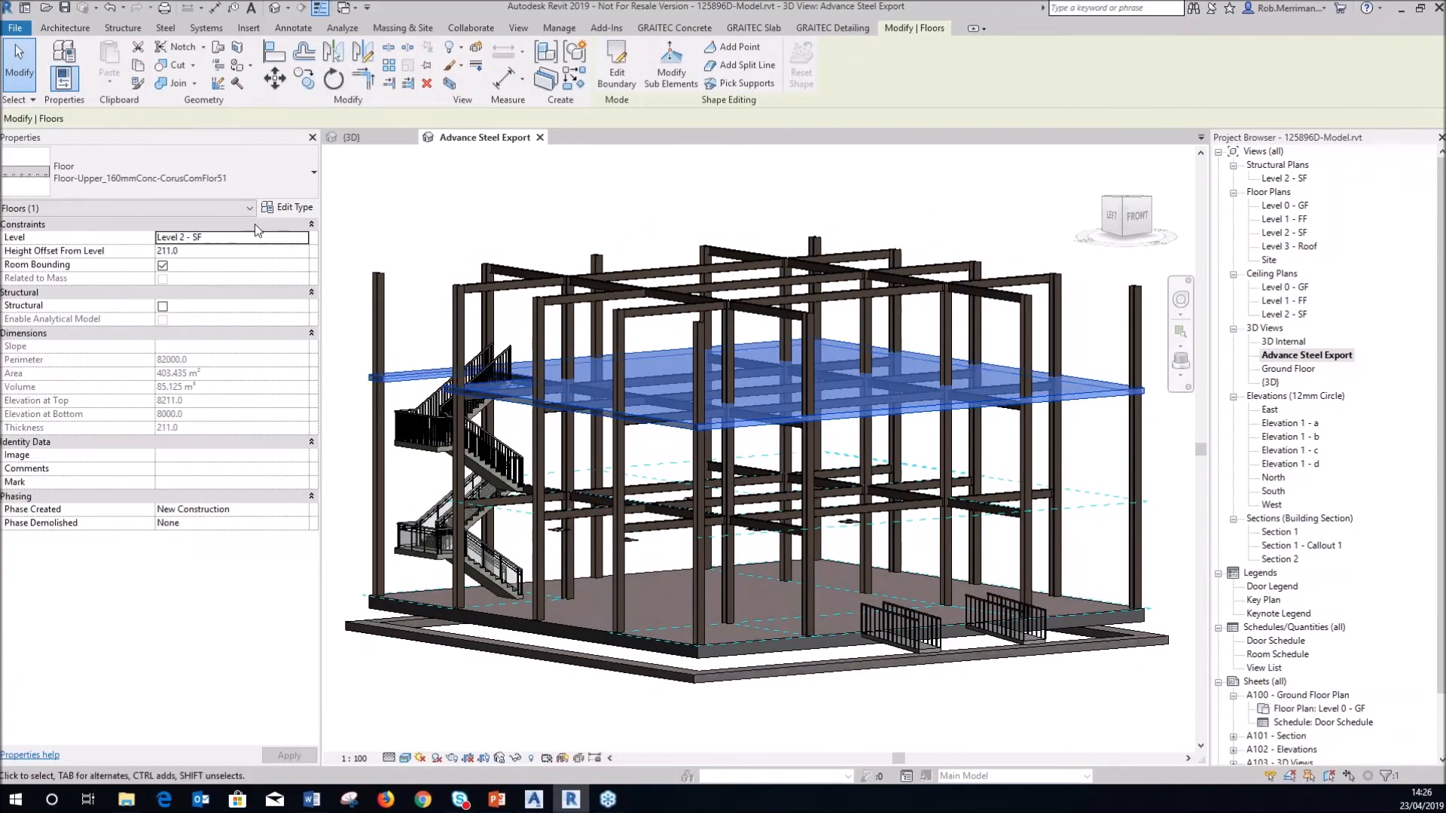
{"action": "left_click", "coordinate": [518, 623]}
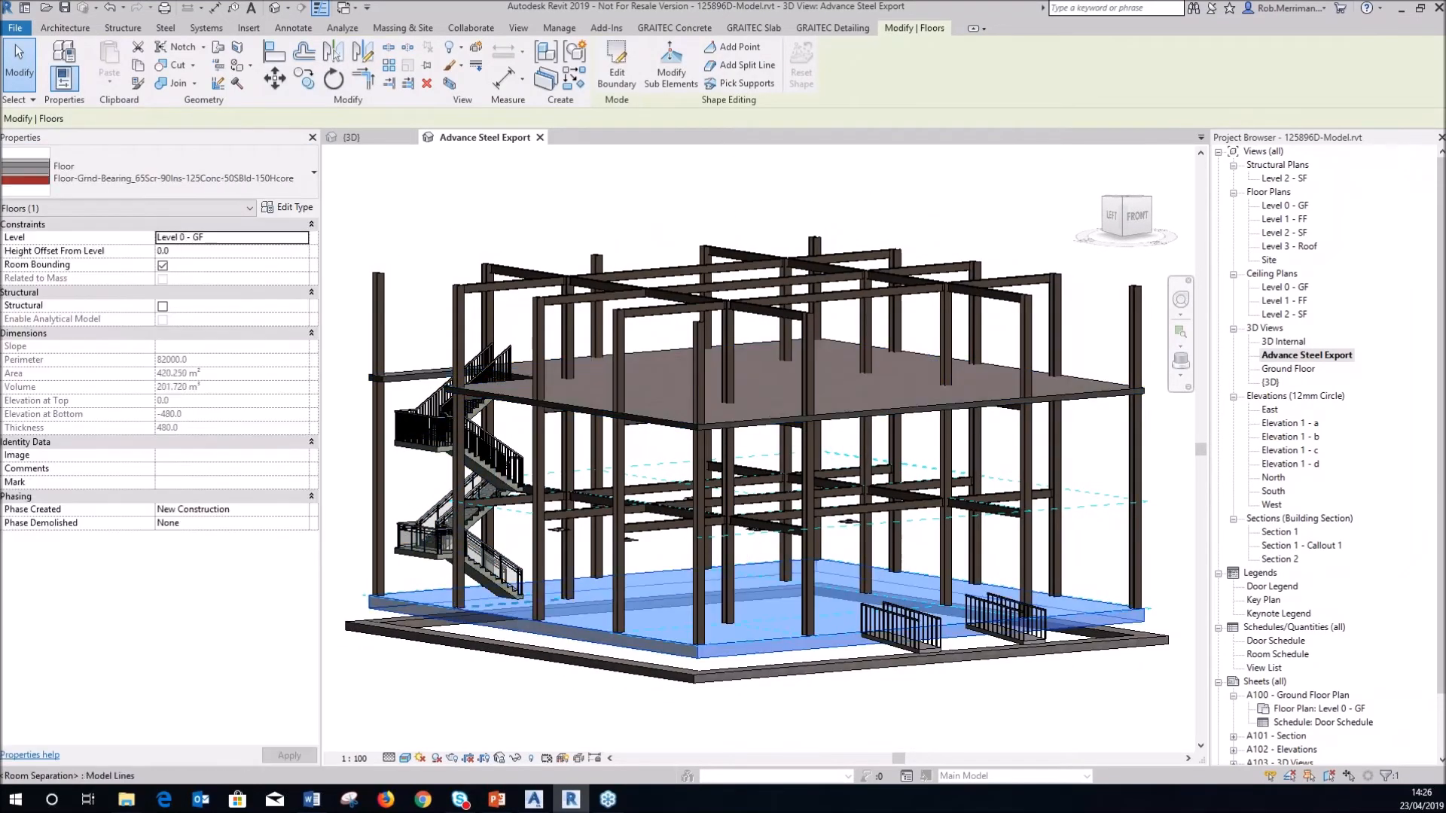
{"action": "left_click", "coordinate": [461, 637]}
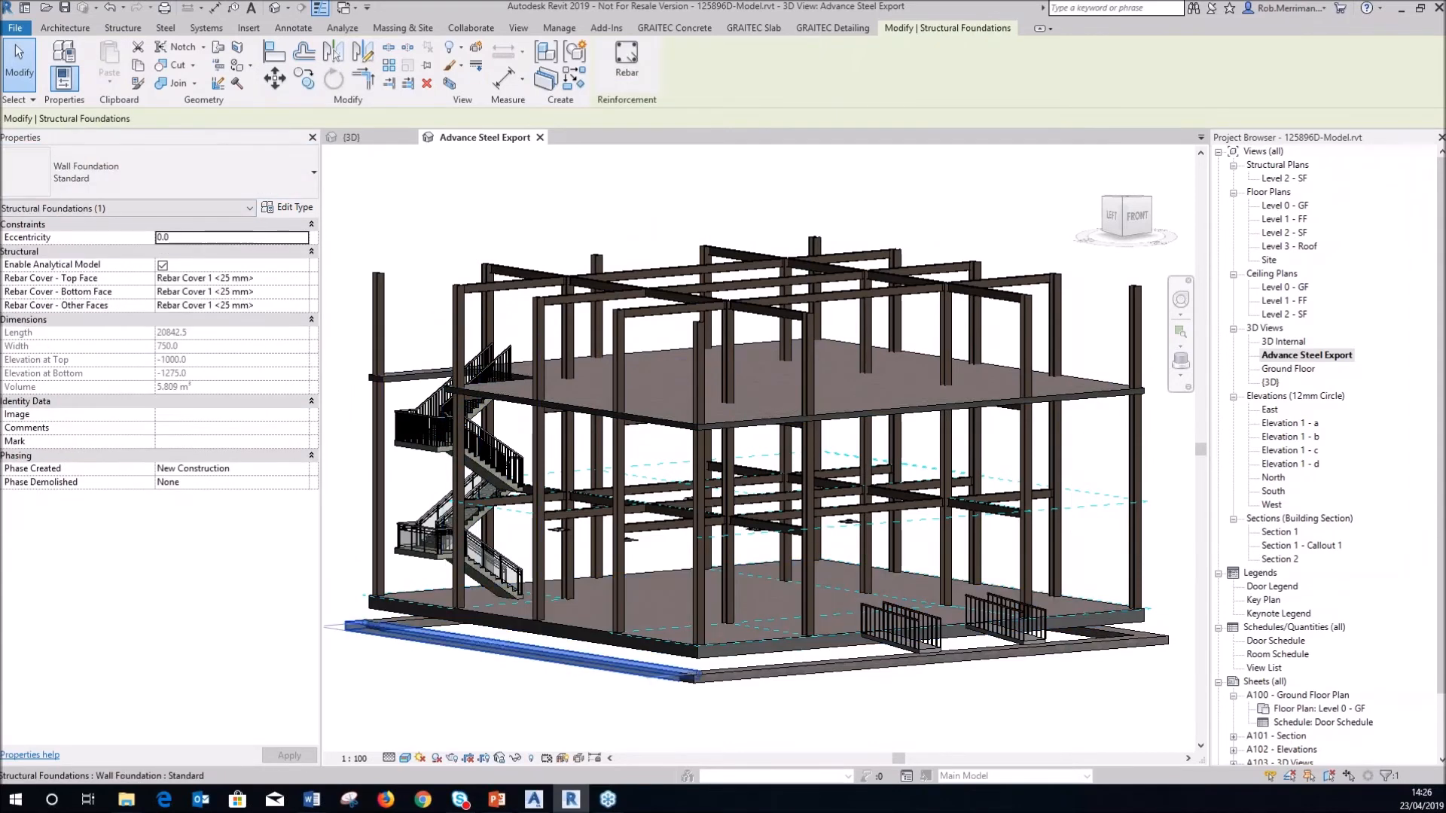
{"action": "left_click", "coordinate": [425, 590]}
{"action": "left_click", "coordinate": [376, 431]}
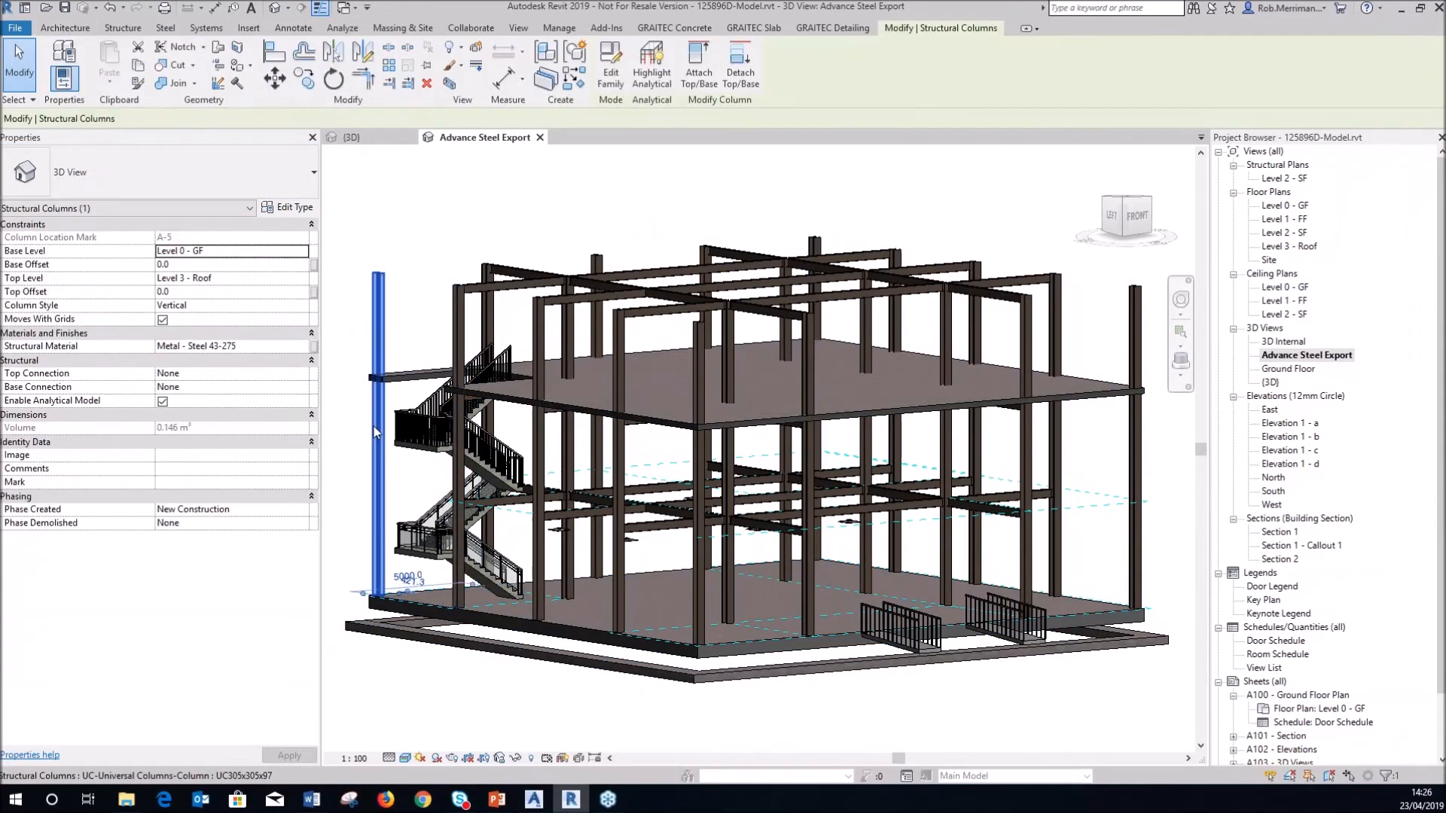
{"action": "left_click", "coordinate": [435, 289]}
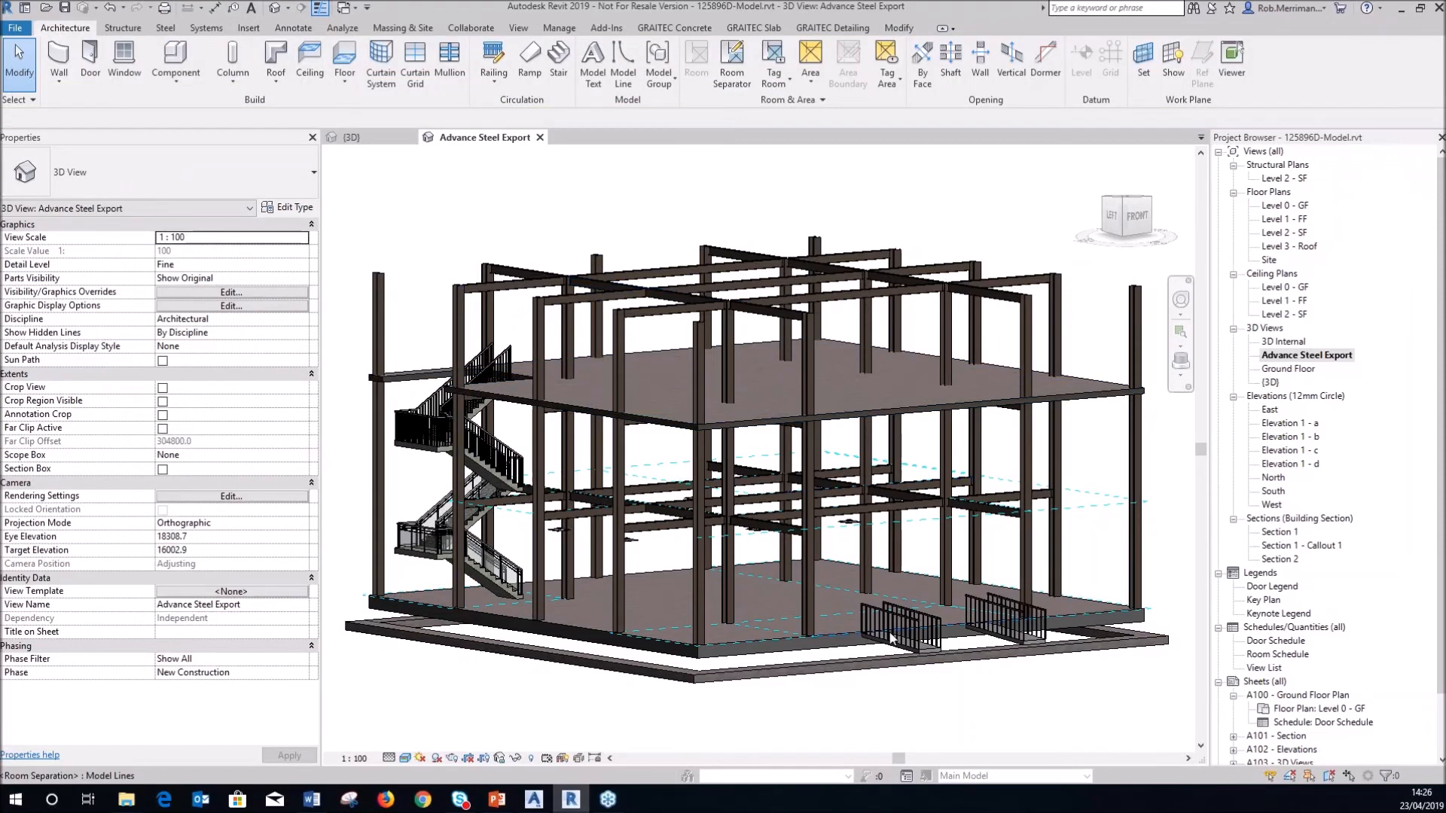
Inspect the ramp and its railings at the front entrance close up
{"action": "scroll", "coordinate": [888, 649], "scroll_direction": "up", "scroll_amount": 5}
{"action": "scroll", "coordinate": [886, 651], "scroll_direction": "up", "scroll_amount": 1}
{"action": "left_click", "coordinate": [870, 670]}
{"action": "left_click", "coordinate": [917, 616]}
{"action": "left_click", "coordinate": [925, 614]}
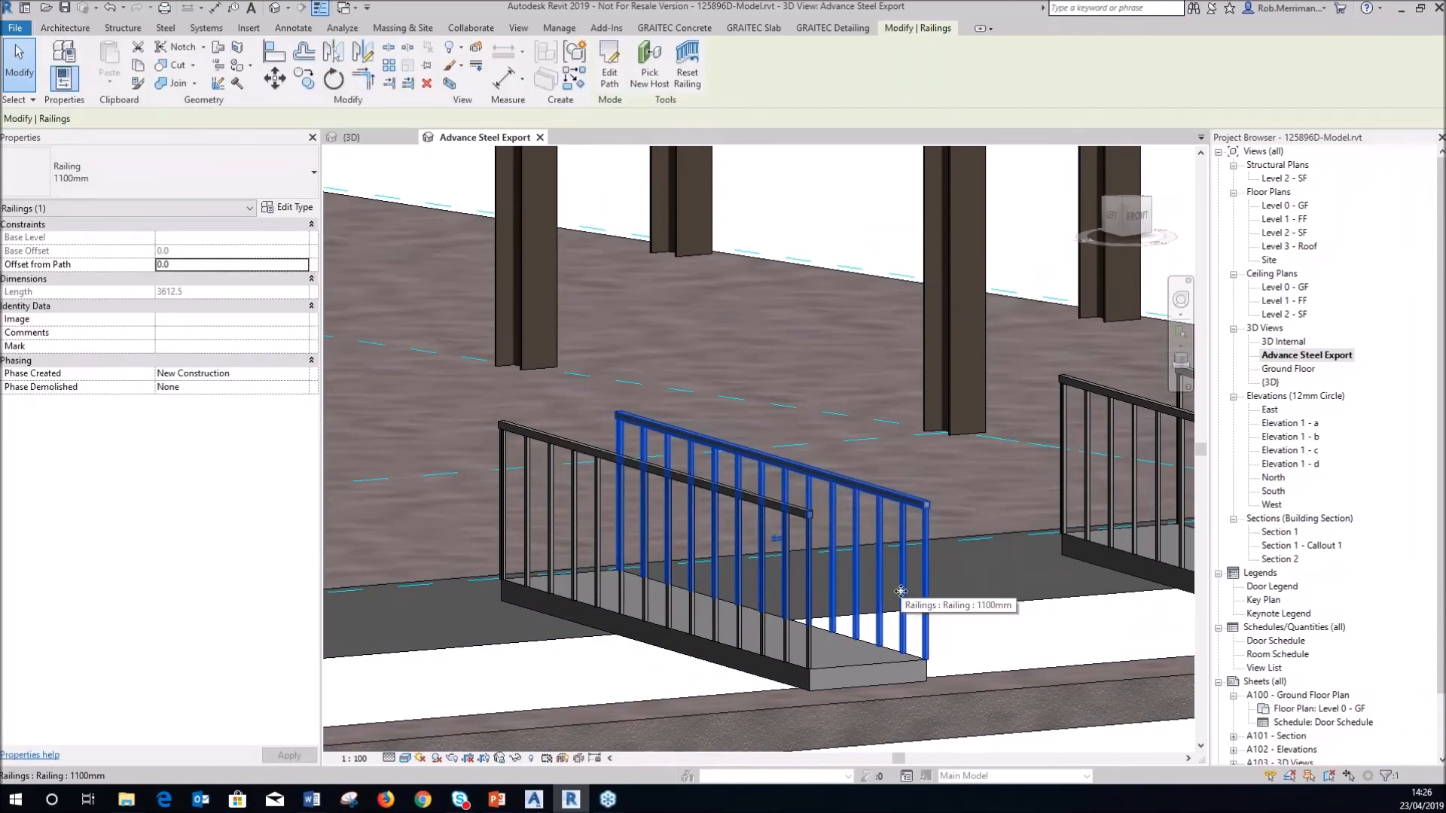
Hide the Air Terminals category in the Advance Steel Export view, using a ceiling supply diffuser to identify it
{"action": "key", "text": "Escape"}
{"action": "scroll", "coordinate": [741, 600], "scroll_direction": "down", "scroll_amount": 9}
{"action": "scroll", "coordinate": [694, 461], "scroll_direction": "up", "scroll_amount": 2}
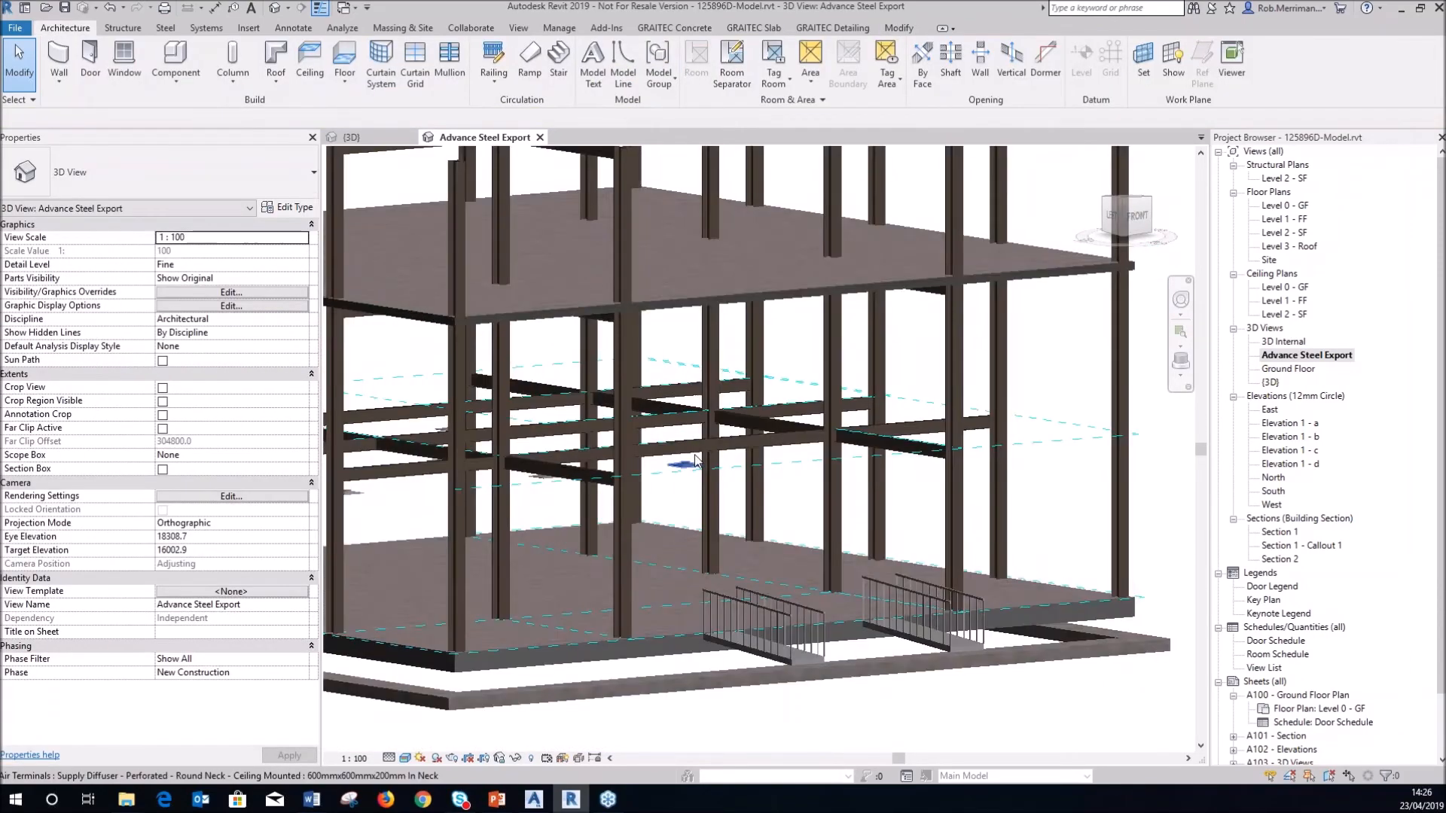
{"action": "scroll", "coordinate": [695, 460], "scroll_direction": "up", "scroll_amount": 3}
{"action": "left_click", "coordinate": [689, 465]}
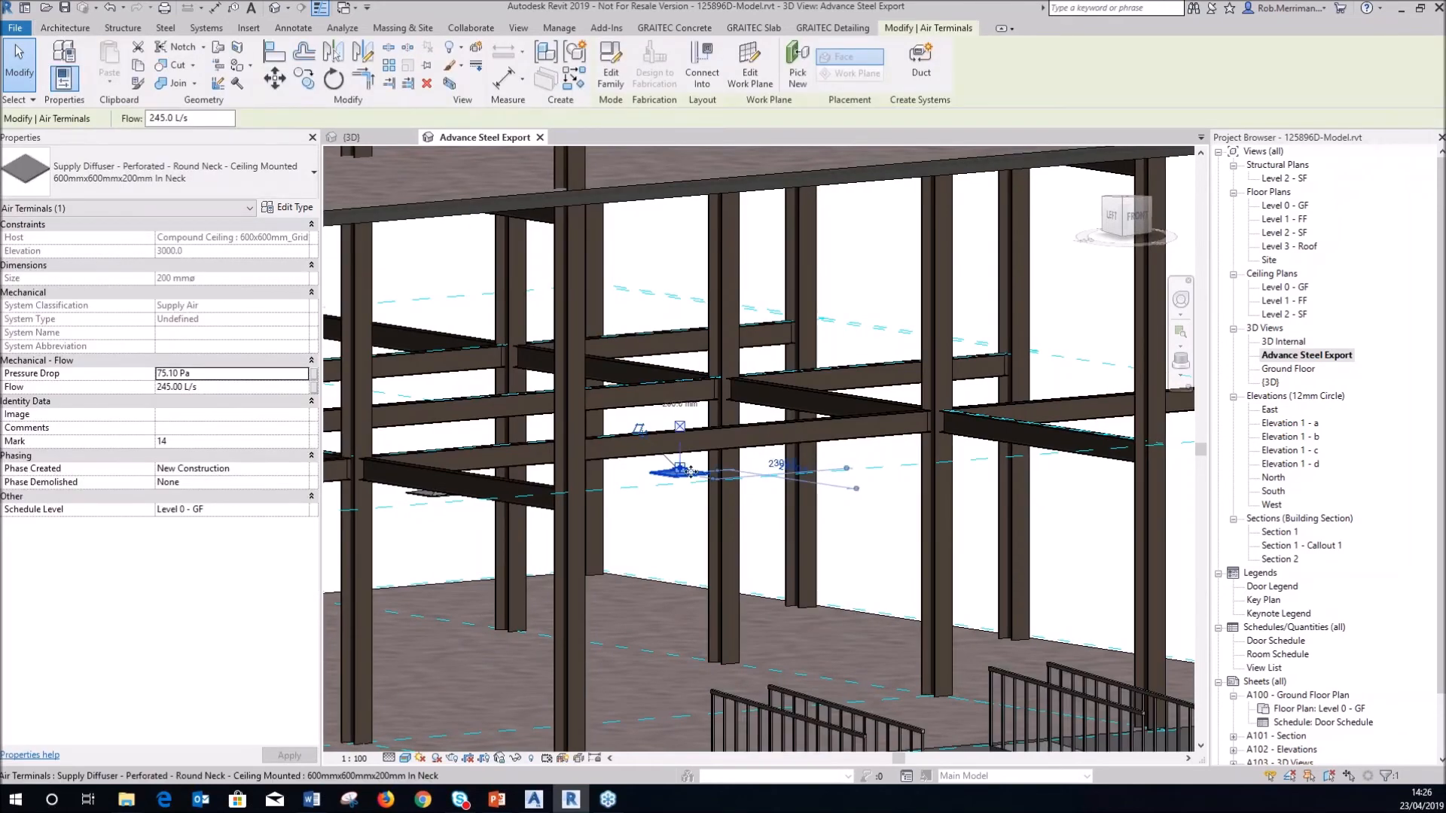
{"action": "right_click", "coordinate": [690, 472]}
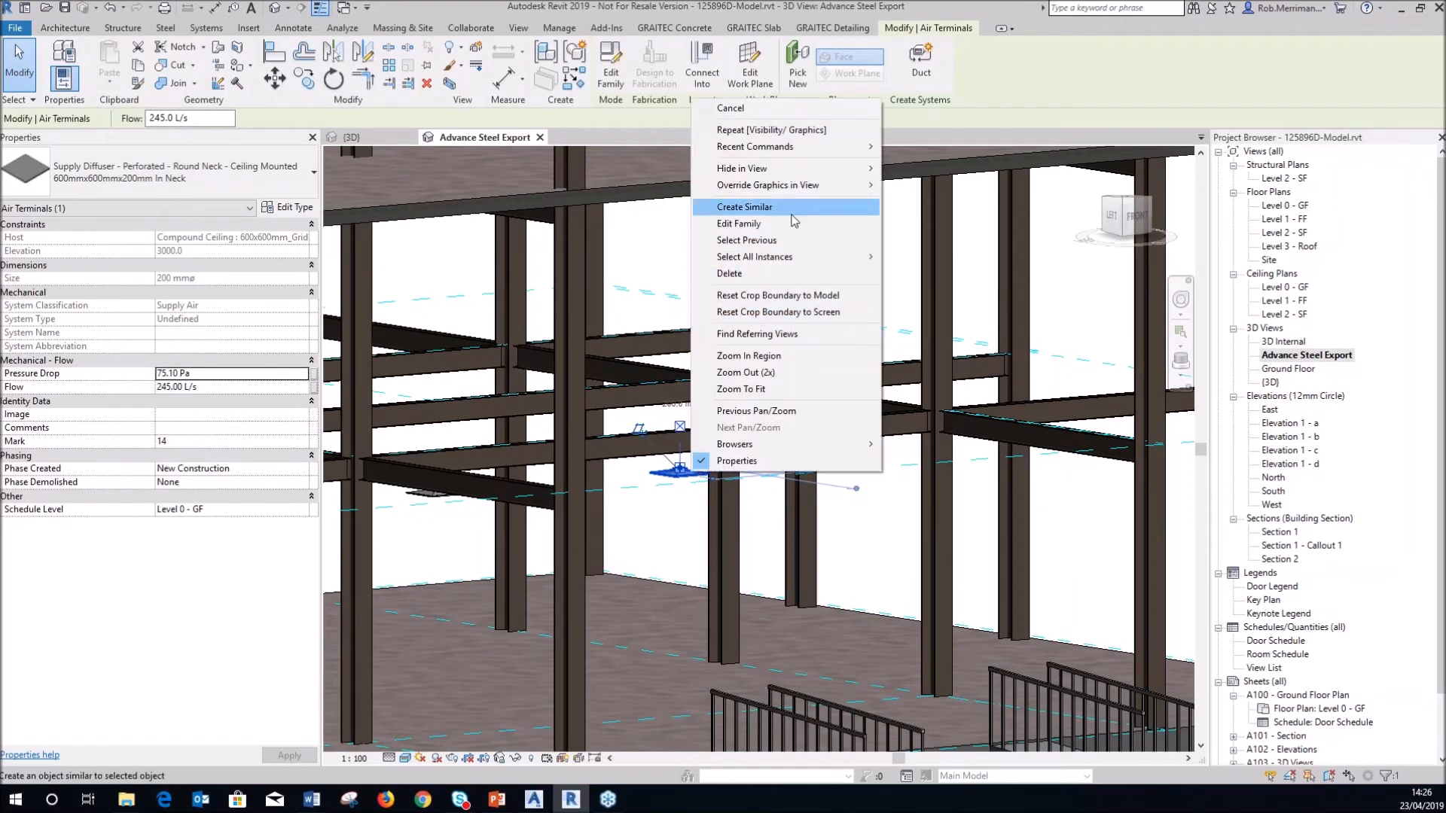
{"action": "mouse_move", "coordinate": [790, 173]}
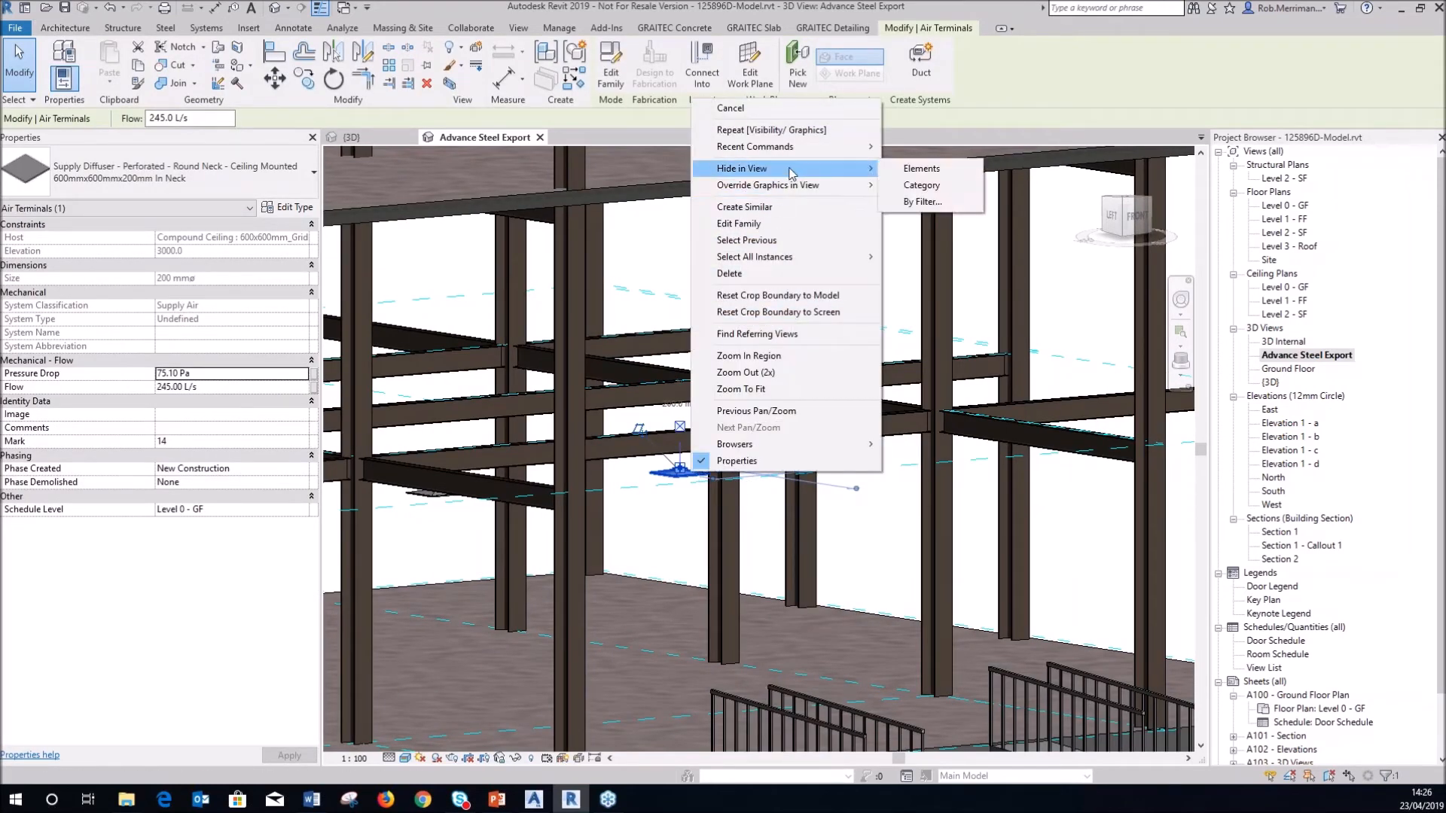
{"action": "left_click", "coordinate": [921, 185]}
Hide the Room Separation lines category in the Advance Steel Export view
{"action": "left_click", "coordinate": [878, 472]}
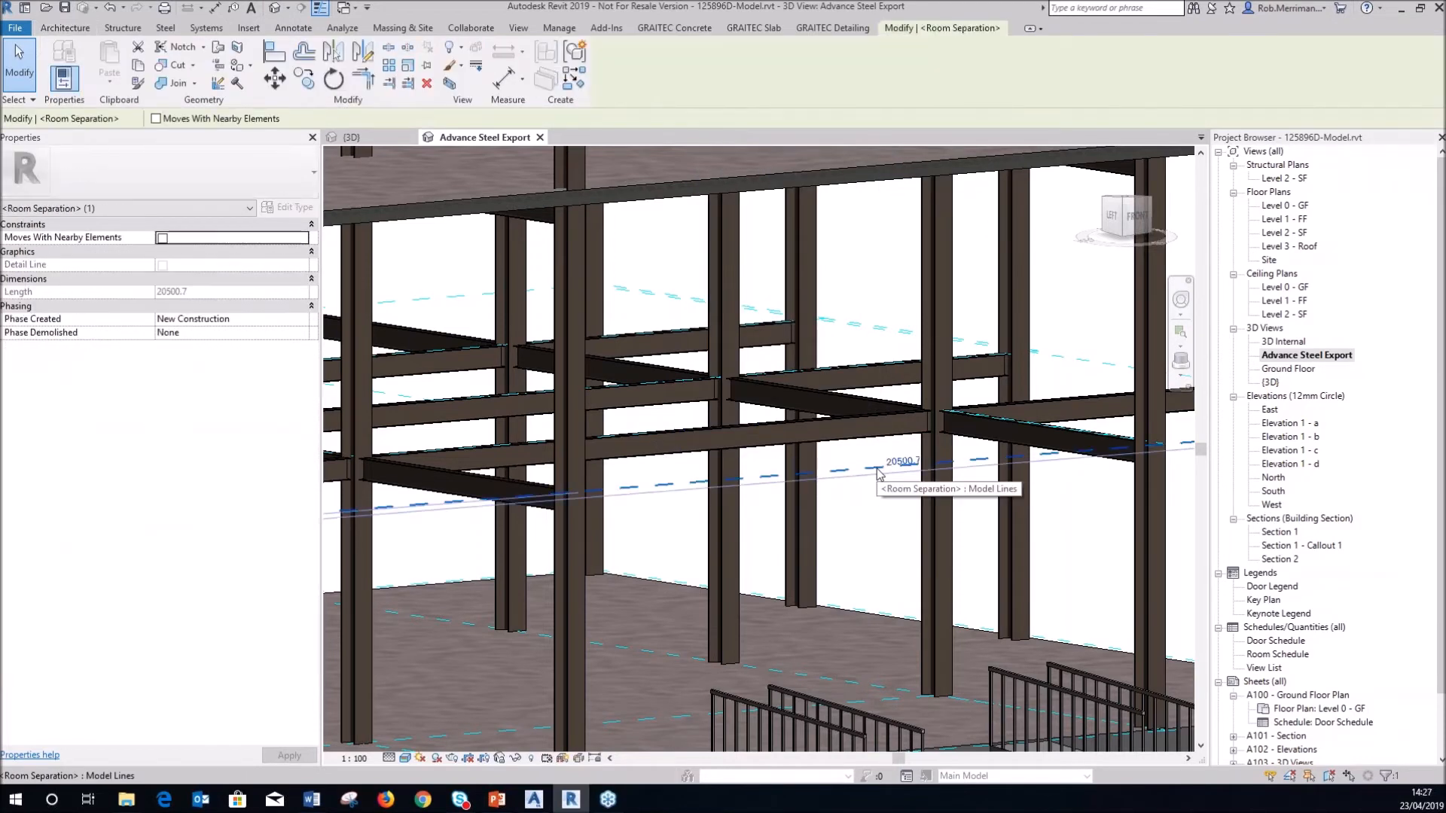
{"action": "right_click", "coordinate": [878, 473]}
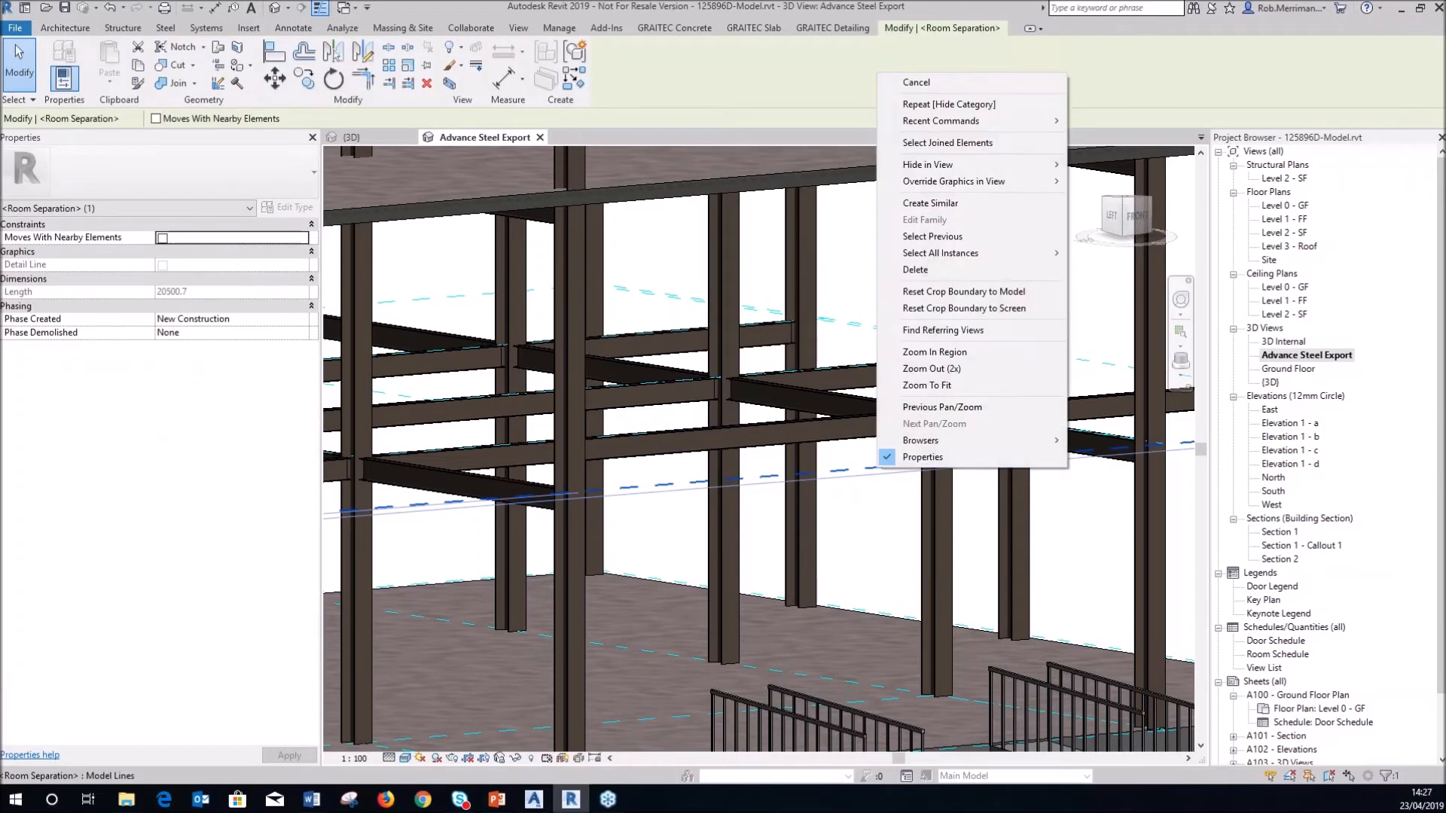
{"action": "mouse_move", "coordinate": [936, 171]}
{"action": "left_click", "coordinate": [1107, 182]}
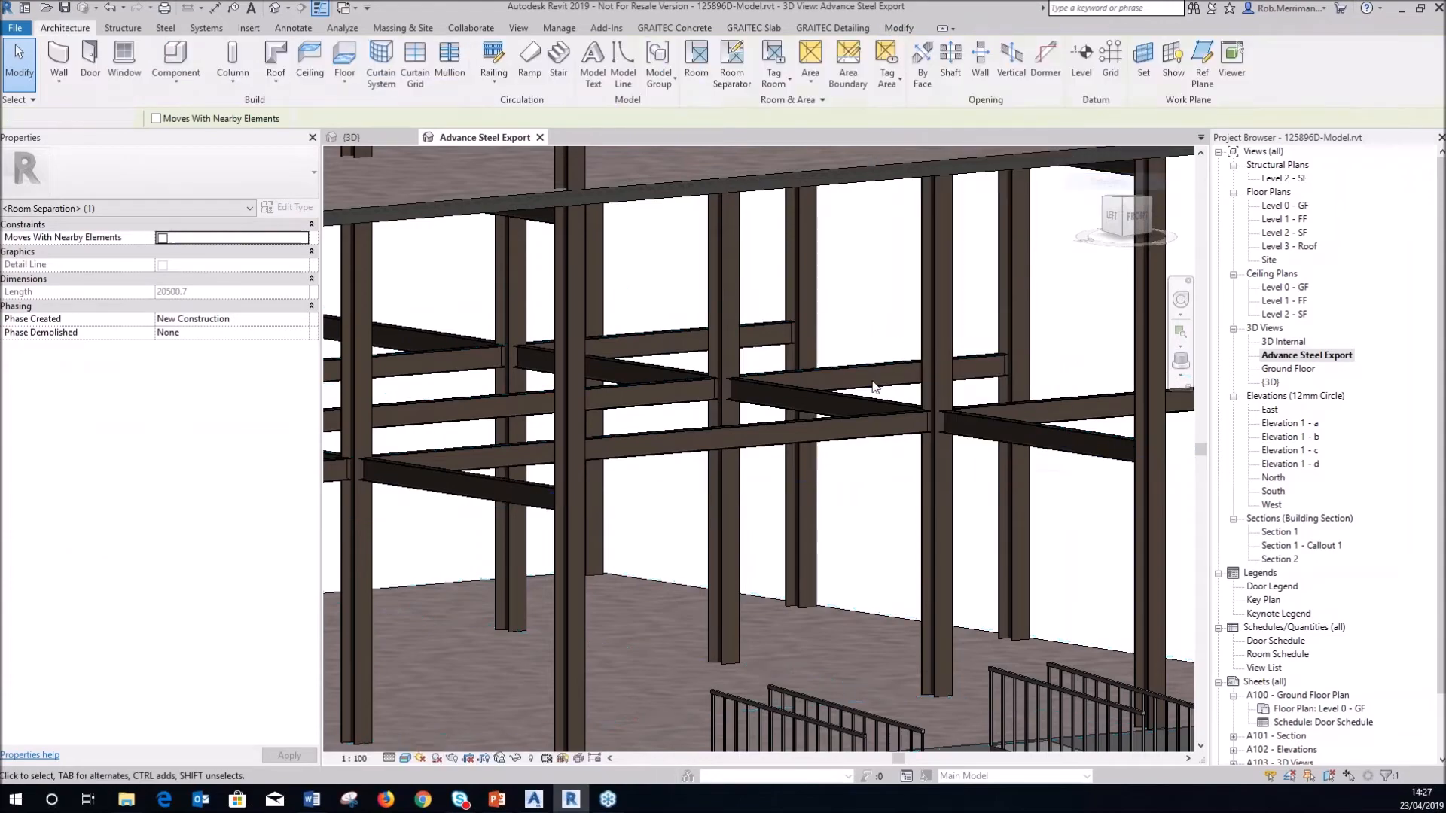
{"action": "scroll", "coordinate": [714, 406], "scroll_direction": "down", "scroll_amount": 3}
{"action": "scroll", "coordinate": [842, 522], "scroll_direction": "down", "scroll_amount": 5}
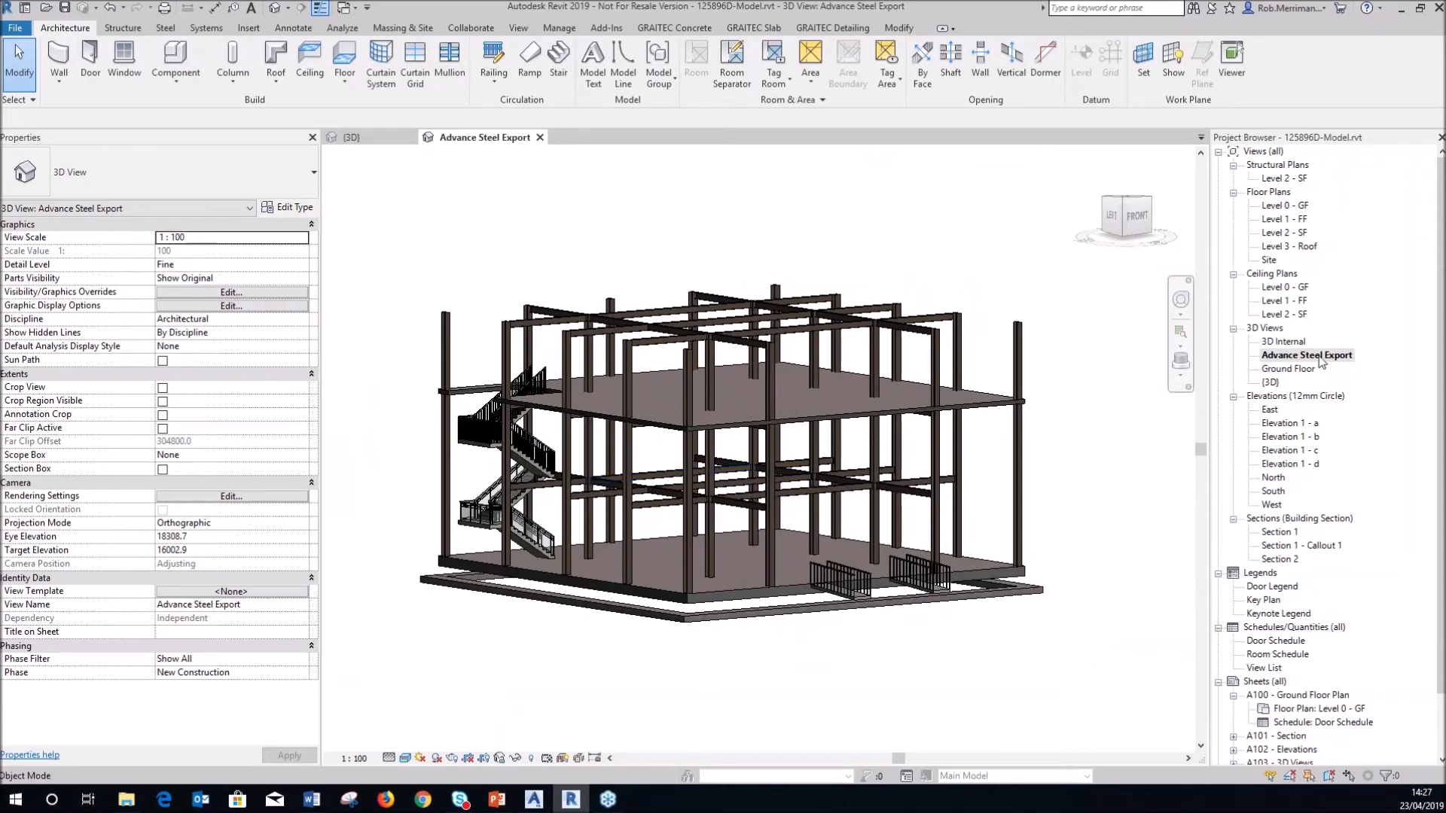
Inspect the cast-in-place concrete stair between Level 1 and Level 2 and its railings close up
{"action": "scroll", "coordinate": [487, 440], "scroll_direction": "up", "scroll_amount": 5}
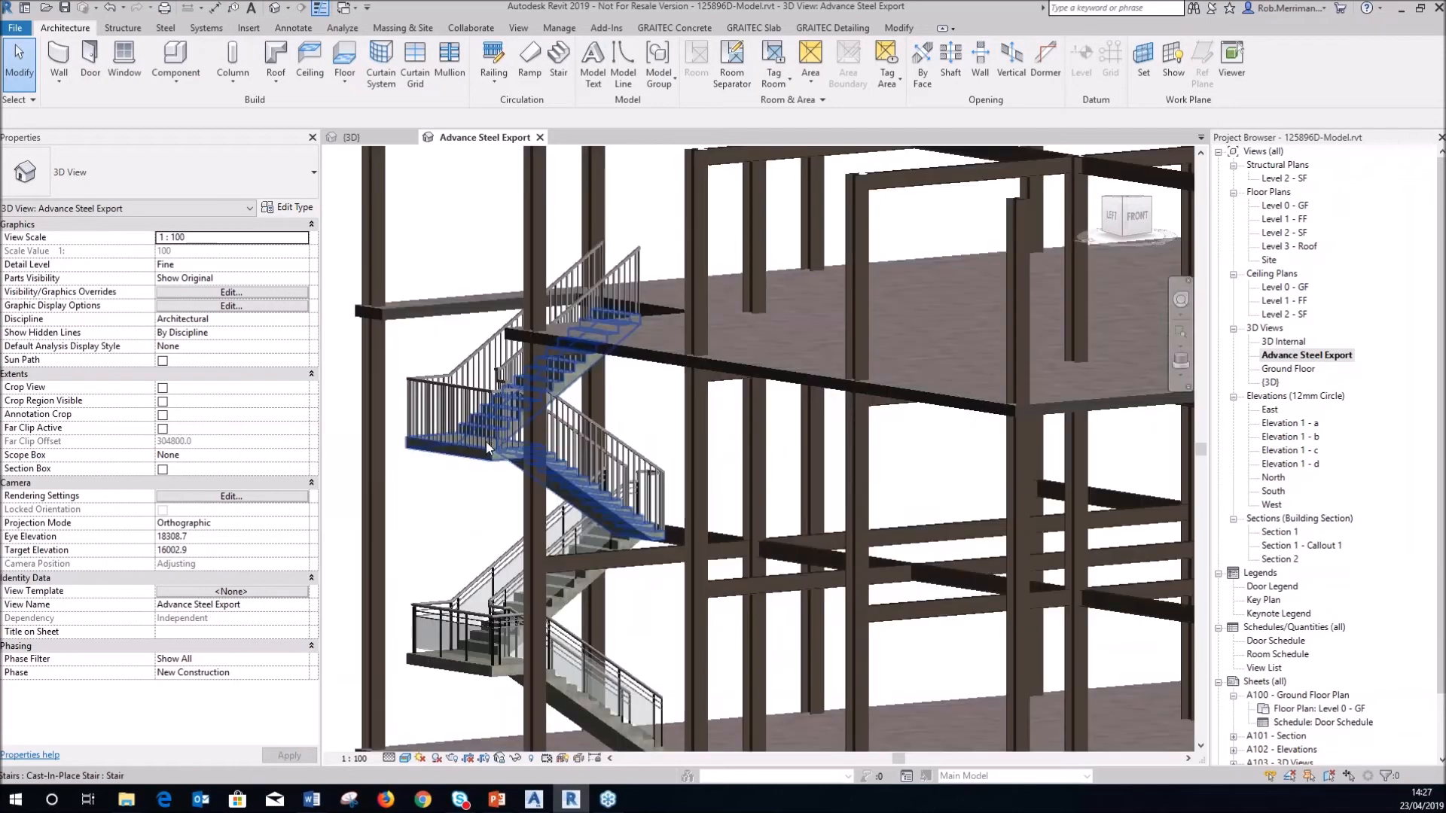
{"action": "left_click", "coordinate": [506, 471]}
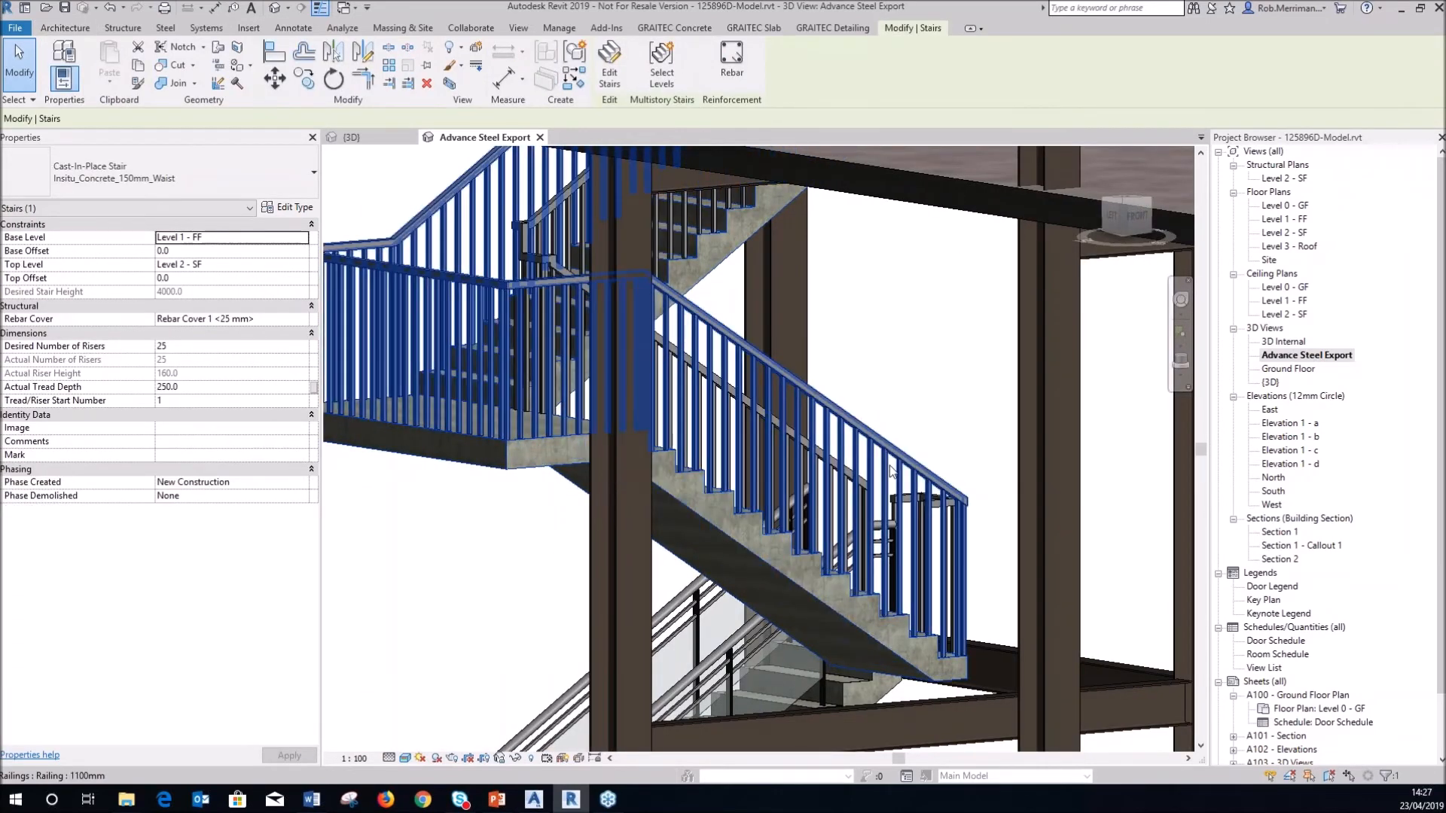
{"action": "scroll", "coordinate": [415, 452], "scroll_direction": "down", "scroll_amount": 8}
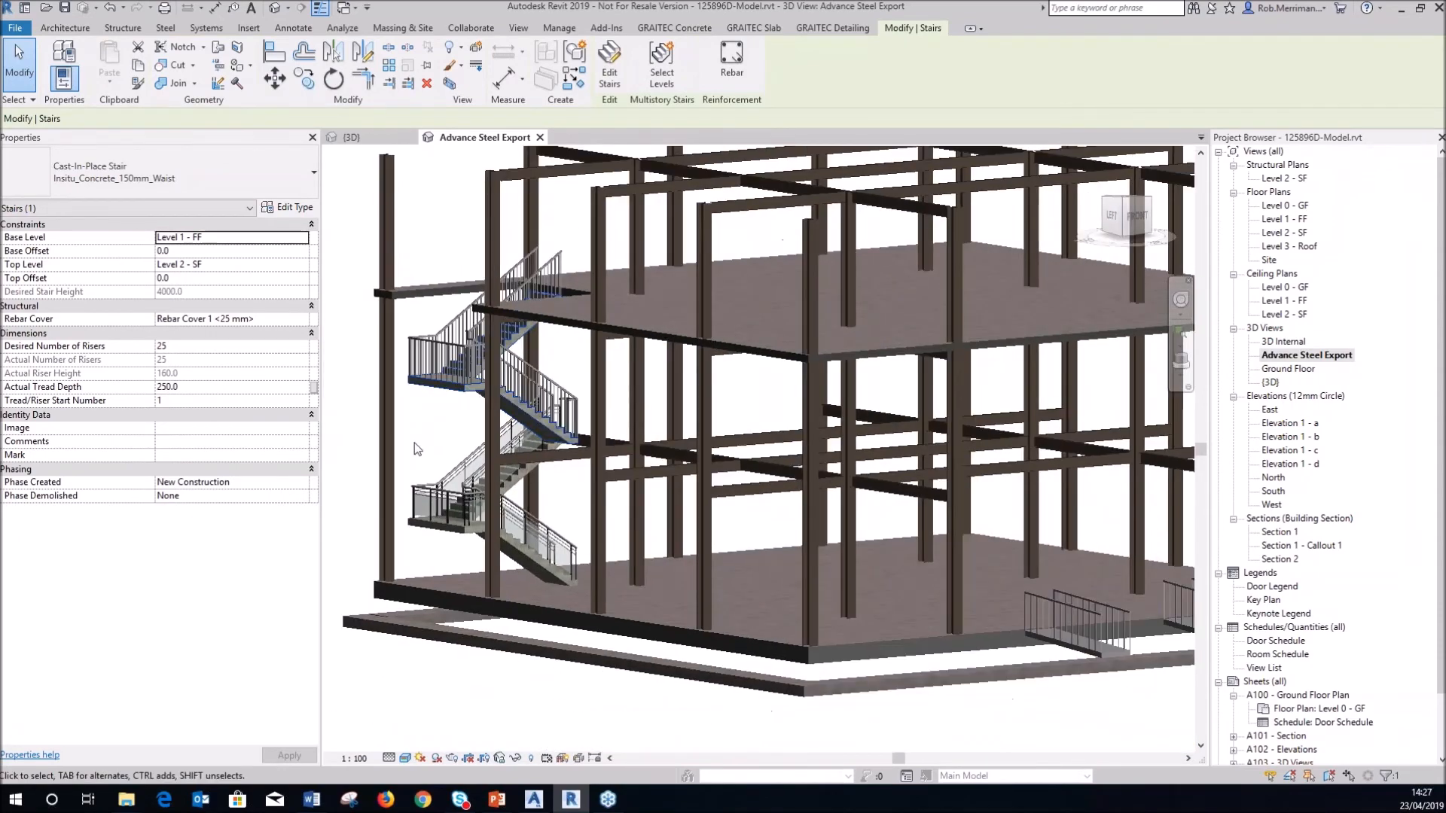
{"action": "left_click", "coordinate": [415, 452]}
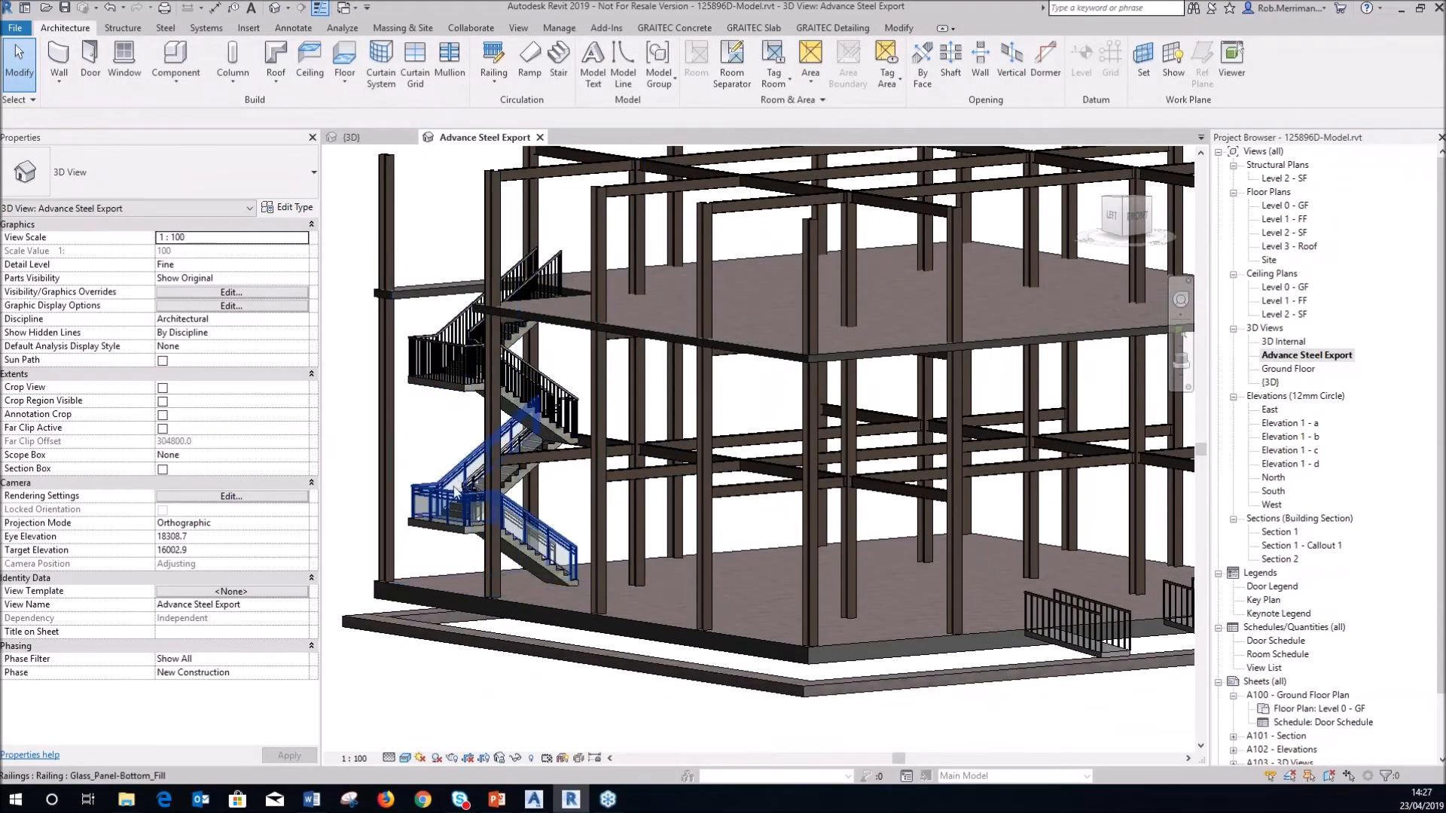
{"action": "scroll", "coordinate": [436, 655], "scroll_direction": "down", "scroll_amount": 2}
{"action": "scroll", "coordinate": [437, 655], "scroll_direction": "down", "scroll_amount": 2}
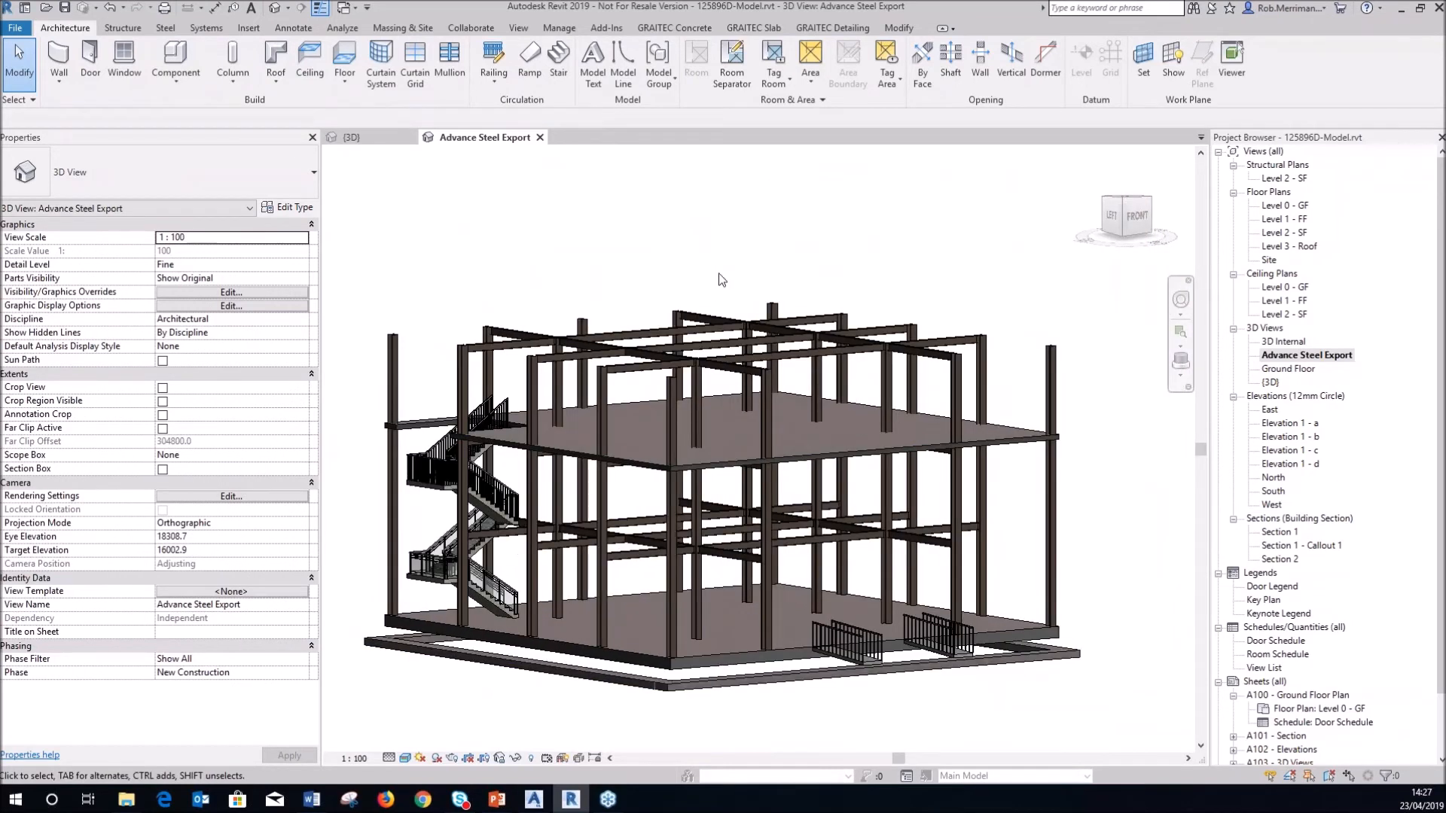
Review the Advance Steel Extension settings for library path, view-based export and grids, and accept them
{"action": "left_click", "coordinate": [606, 28]}
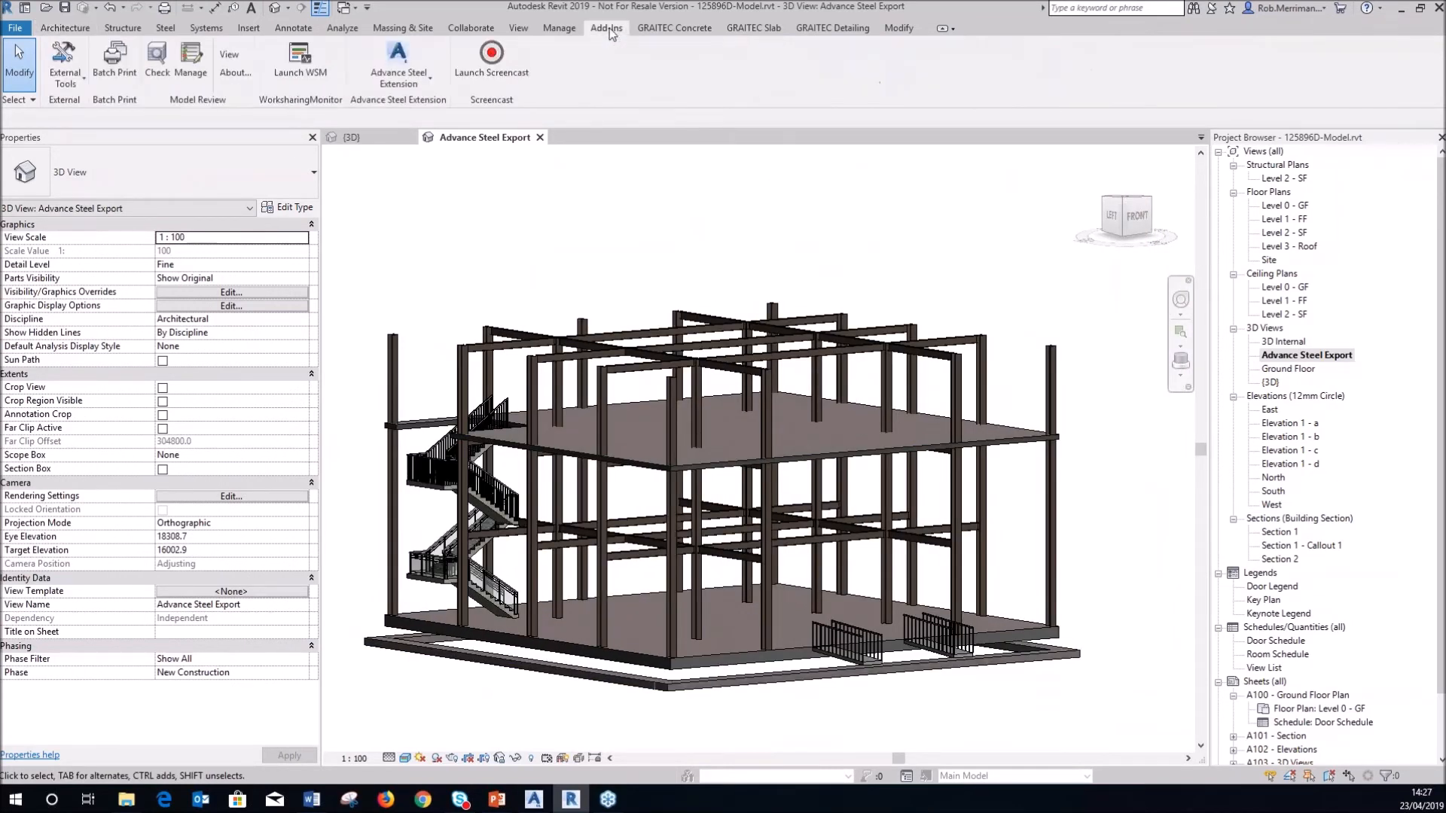
{"action": "left_click", "coordinate": [414, 89]}
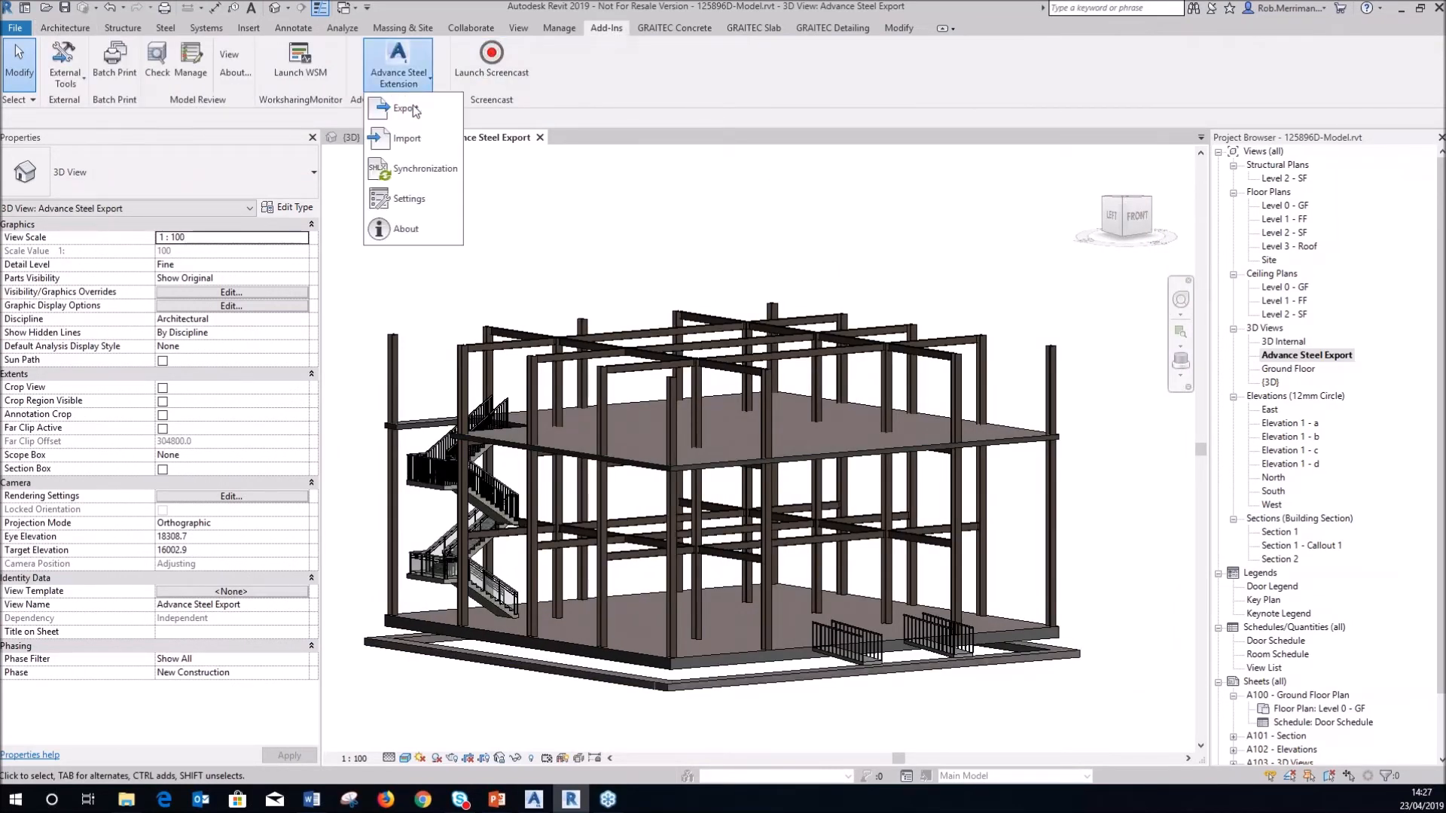
{"action": "left_click", "coordinate": [409, 199]}
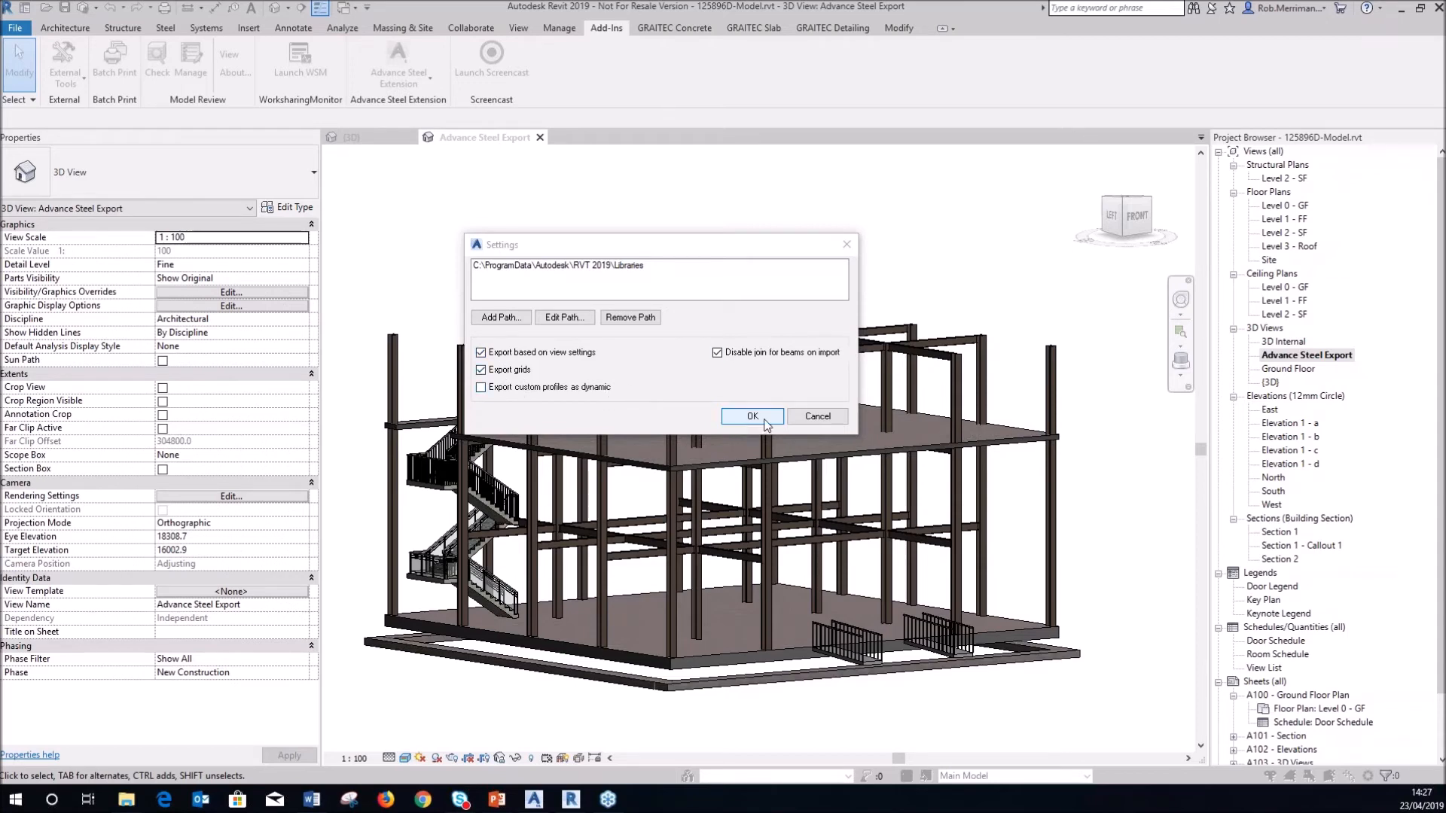
{"action": "left_click", "coordinate": [570, 277]}
{"action": "left_click", "coordinate": [745, 420]}
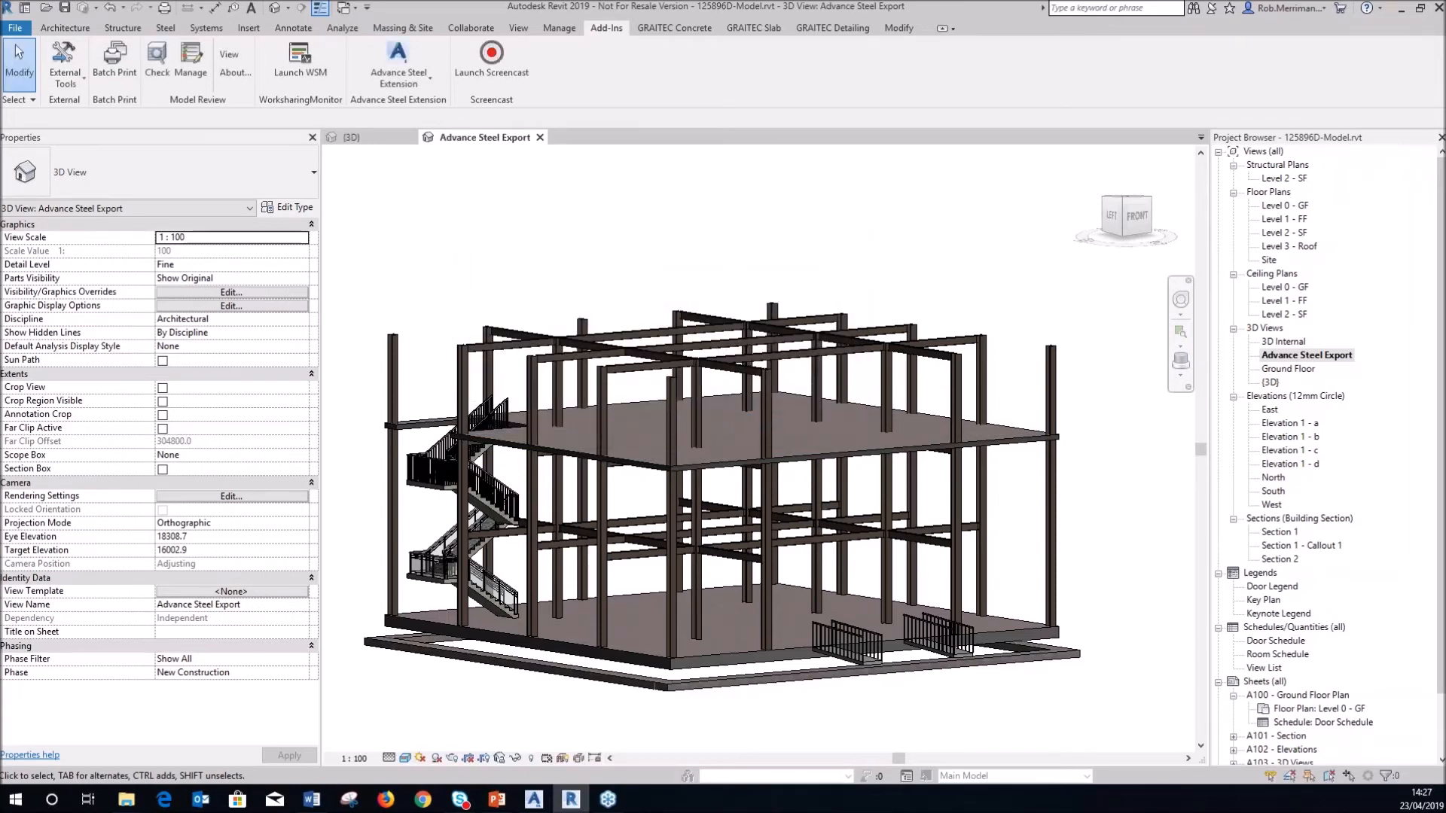
Export the view as 125896D-Model.smlx using Advance export with the UK library, disabling the Graitec geometry updater
{"action": "left_click", "coordinate": [413, 78]}
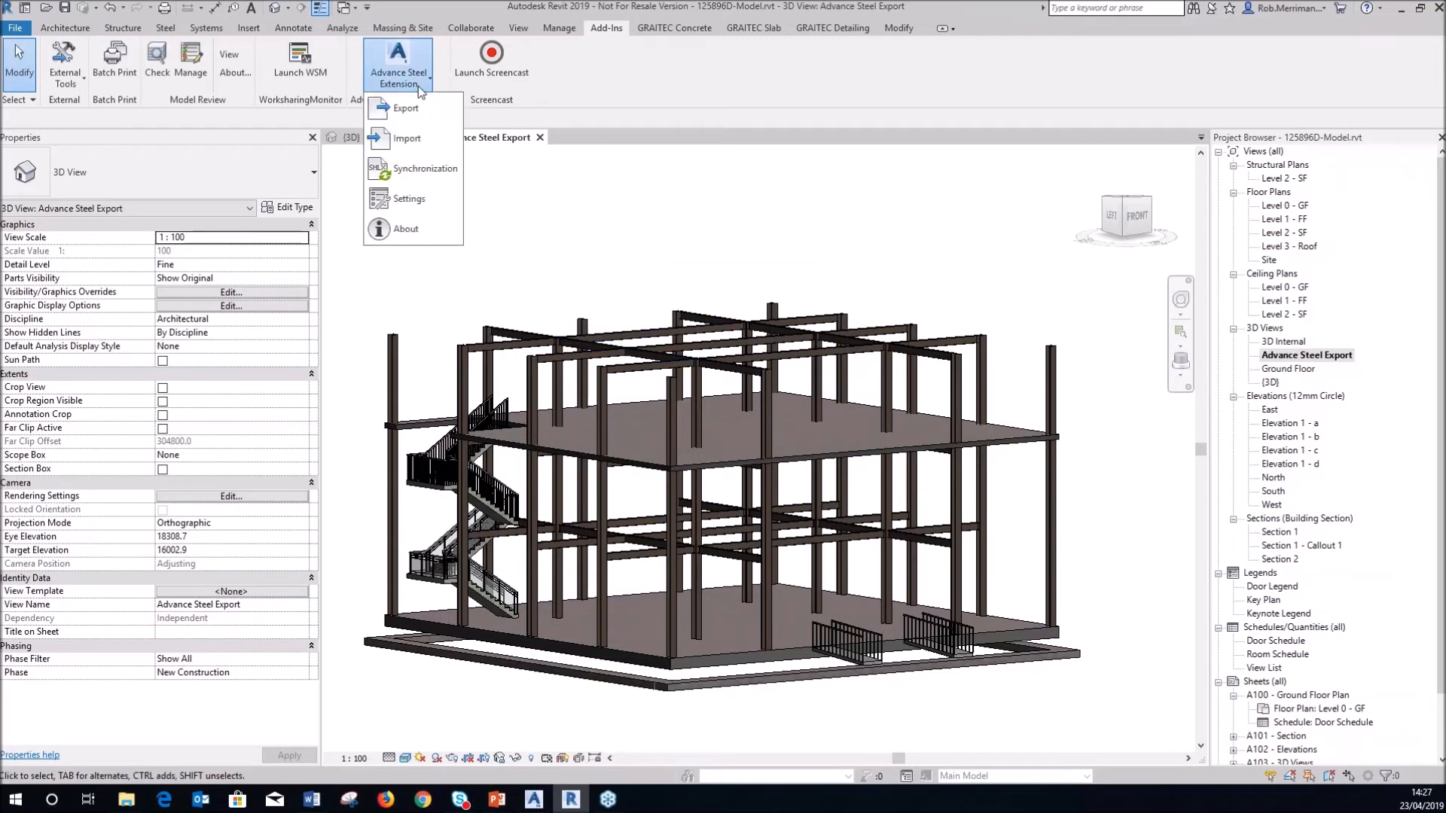
{"action": "left_click", "coordinate": [407, 110]}
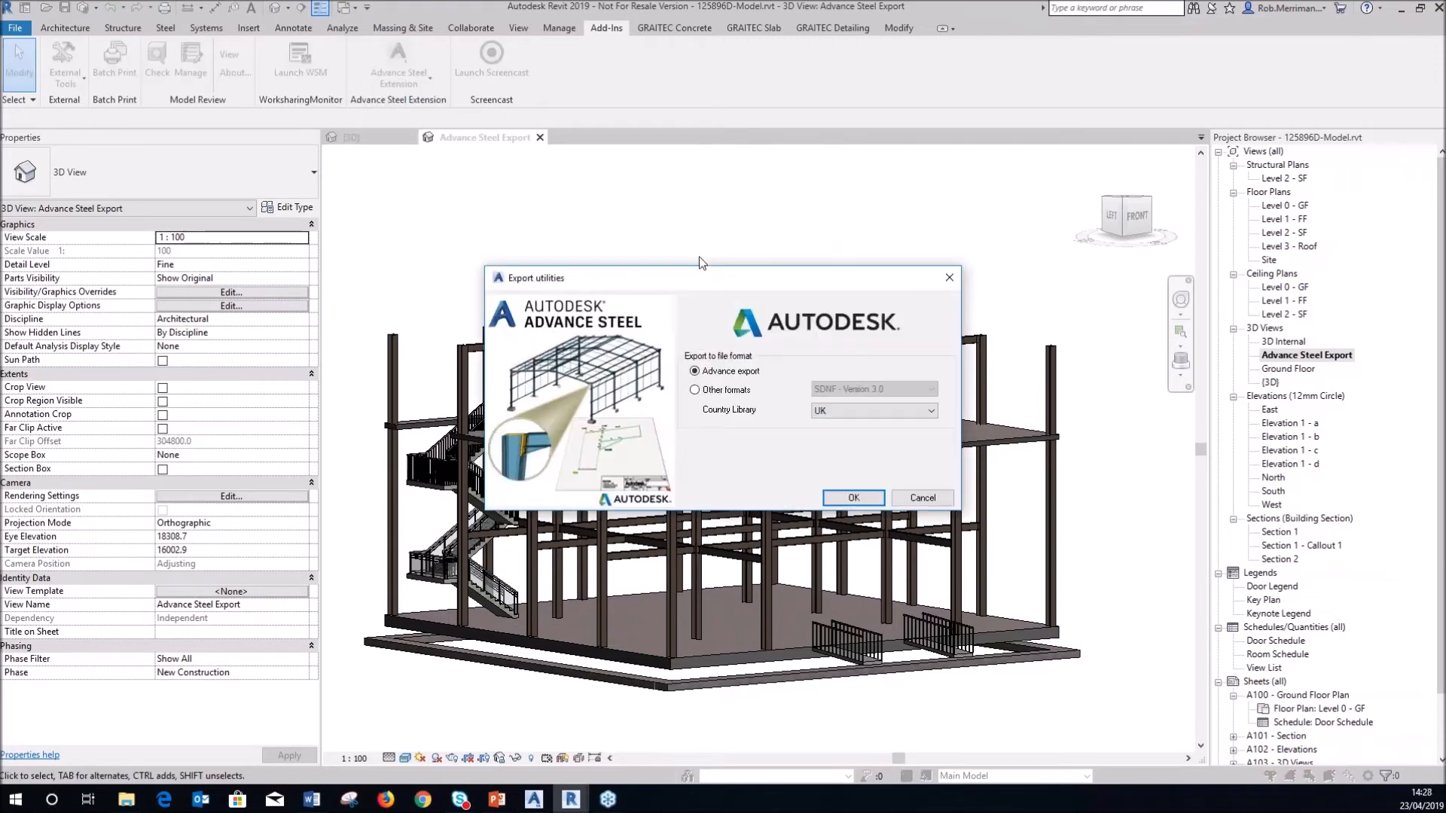
{"action": "left_click", "coordinate": [856, 501]}
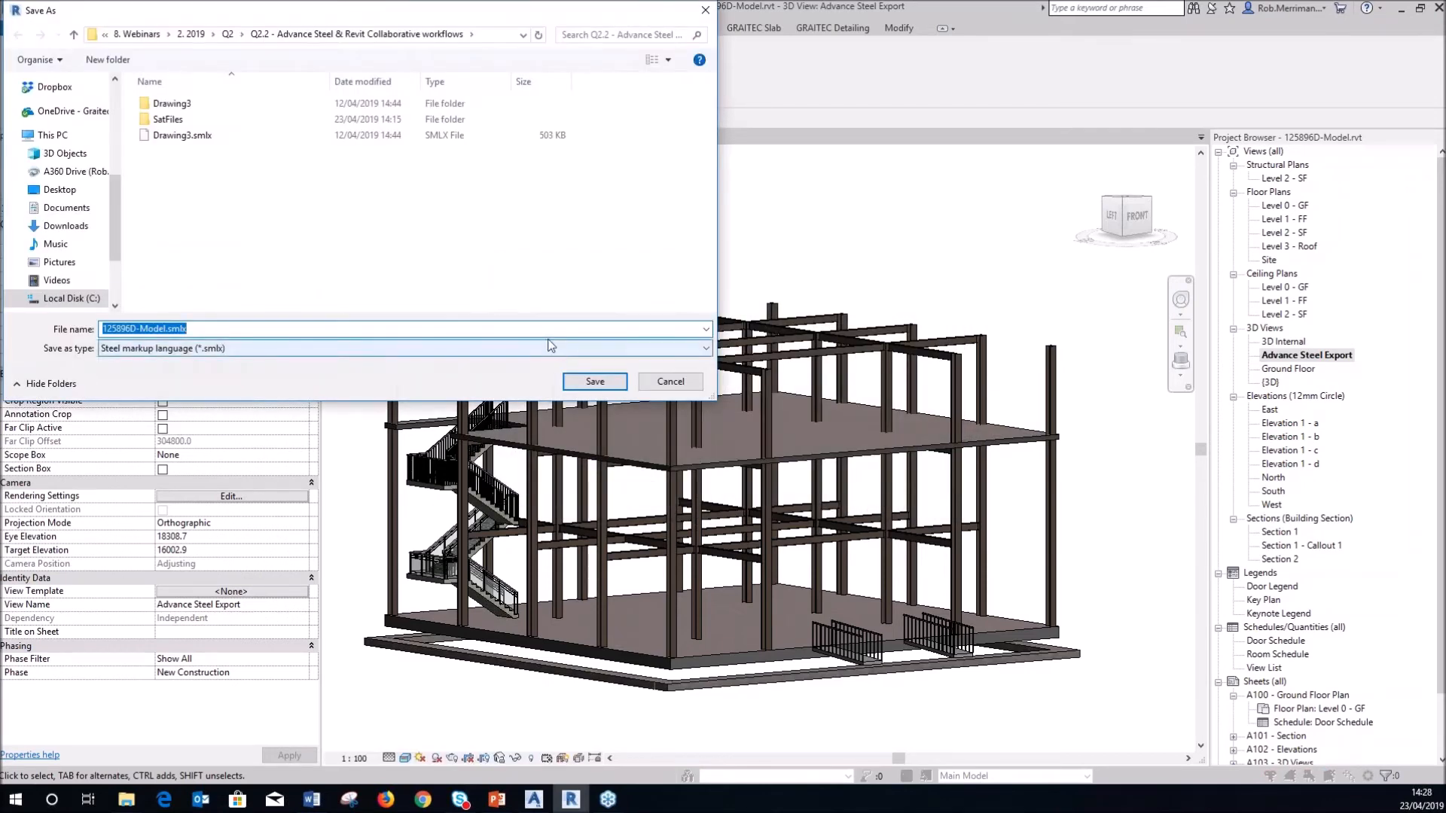
{"action": "left_click", "coordinate": [595, 381]}
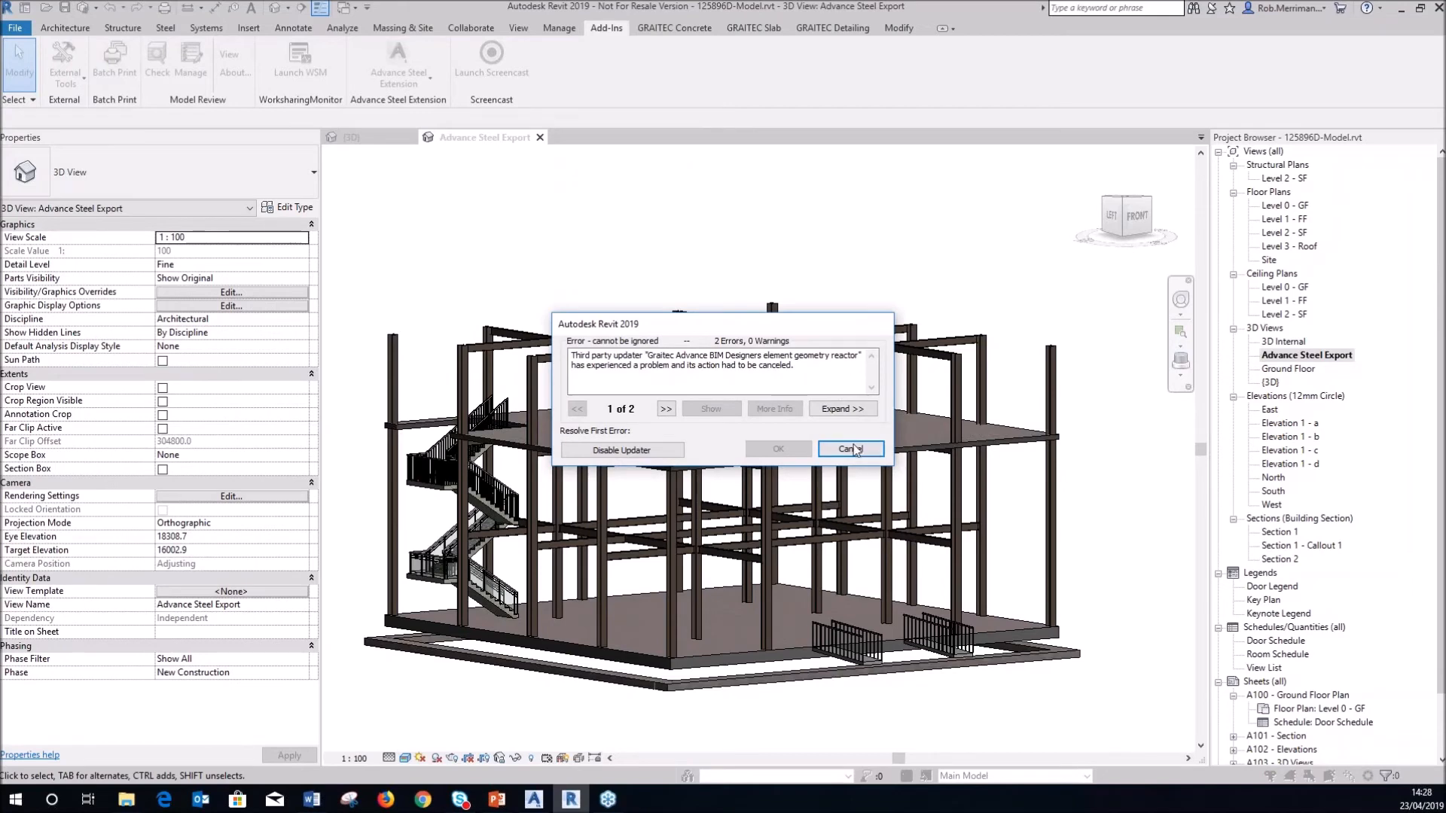
{"action": "left_click", "coordinate": [622, 451]}
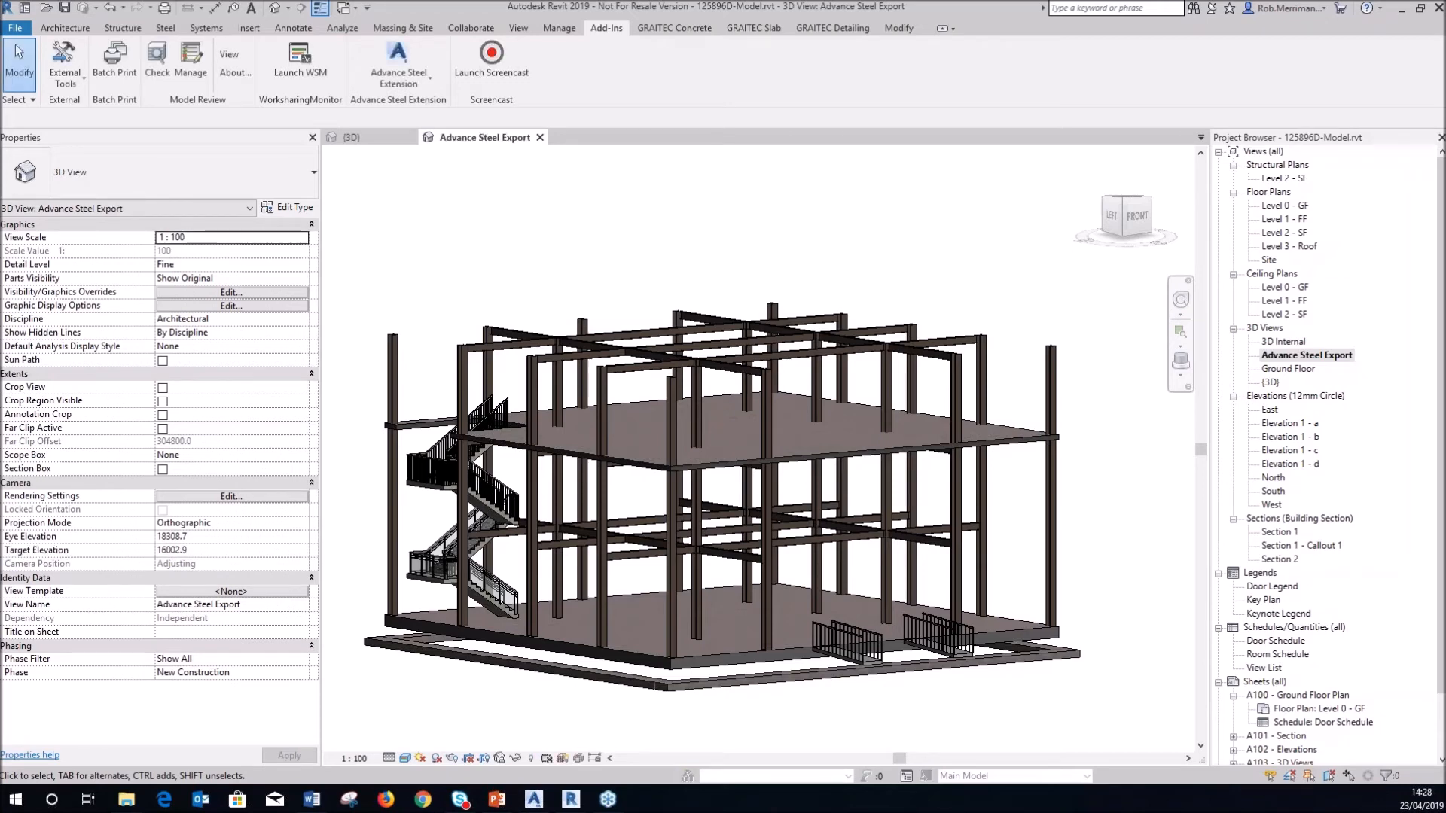
{"action": "left_click", "coordinate": [719, 327]}
{"action": "left_click", "coordinate": [730, 253]}
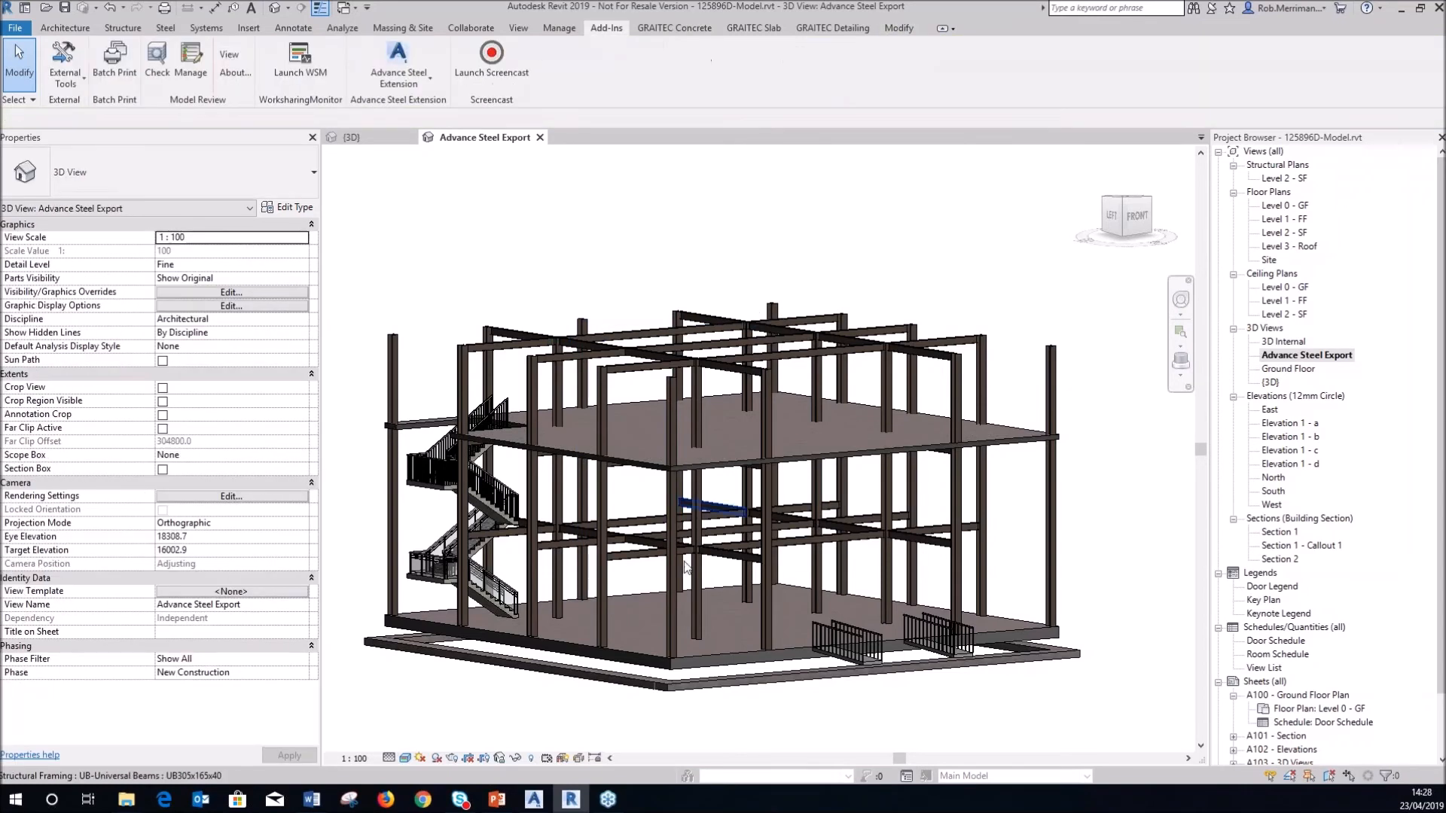
Switch to Advance Steel, close the 4568 - Shed drawing and create a new drawing from a template
{"action": "left_click", "coordinate": [535, 801]}
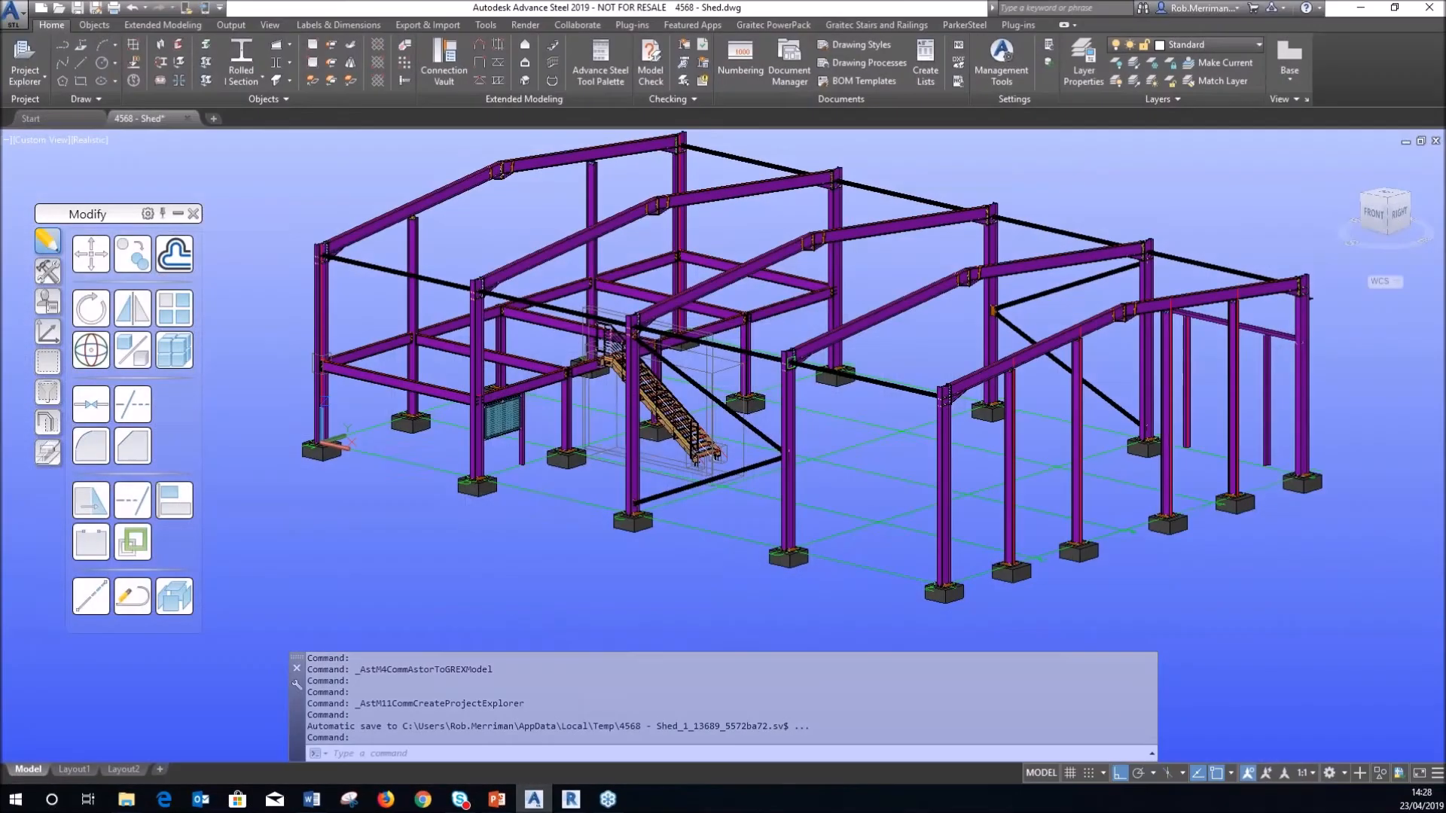
{"action": "left_click", "coordinate": [187, 119]}
{"action": "key", "text": "Escape"}
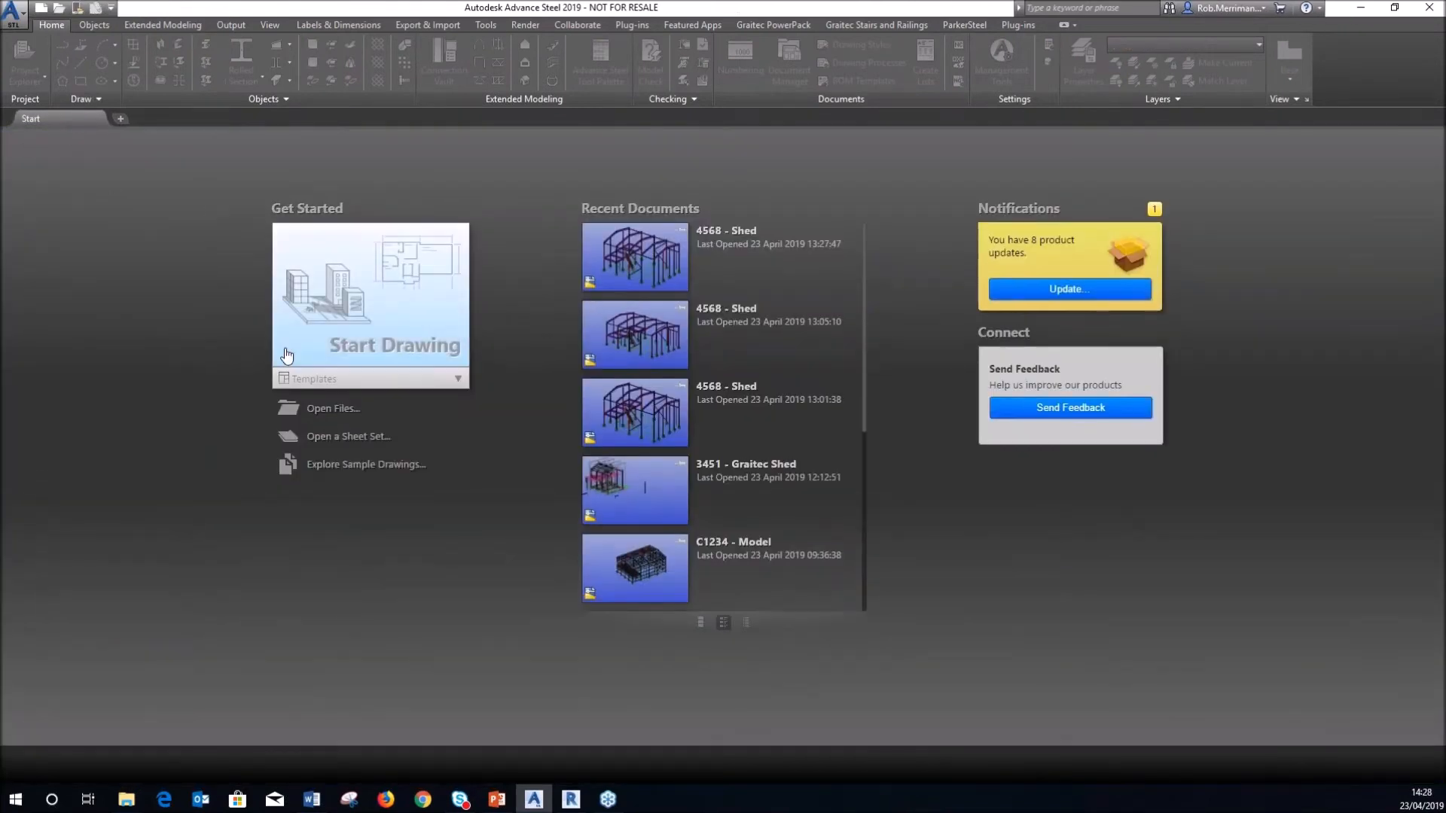
{"action": "left_click", "coordinate": [316, 382]}
{"action": "left_click", "coordinate": [333, 405]}
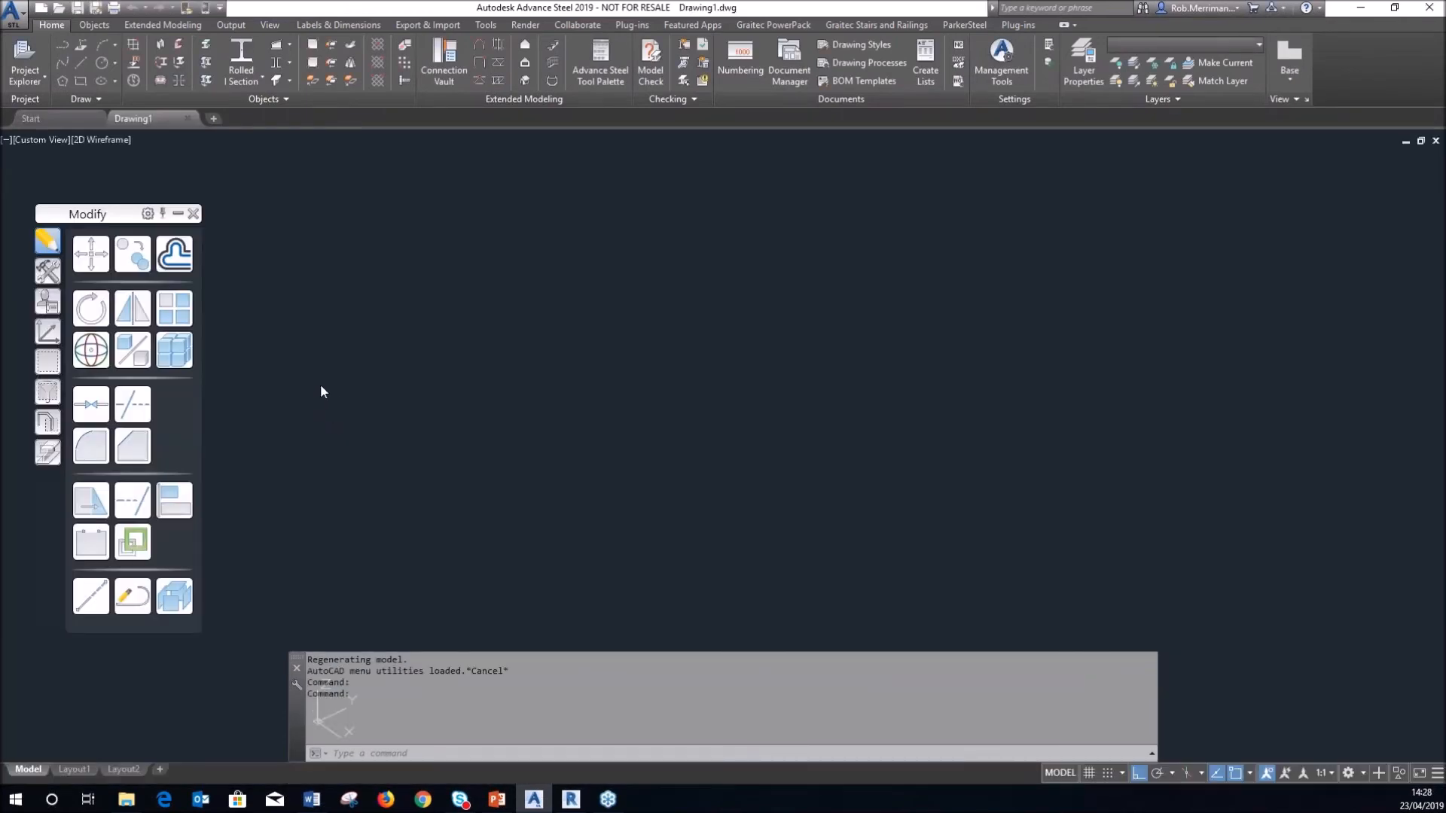
Set the new drawing's view to SW Isometric with the Realistic visual style
{"action": "left_click", "coordinate": [51, 140]}
{"action": "left_click", "coordinate": [83, 278]}
{"action": "left_click", "coordinate": [101, 140]}
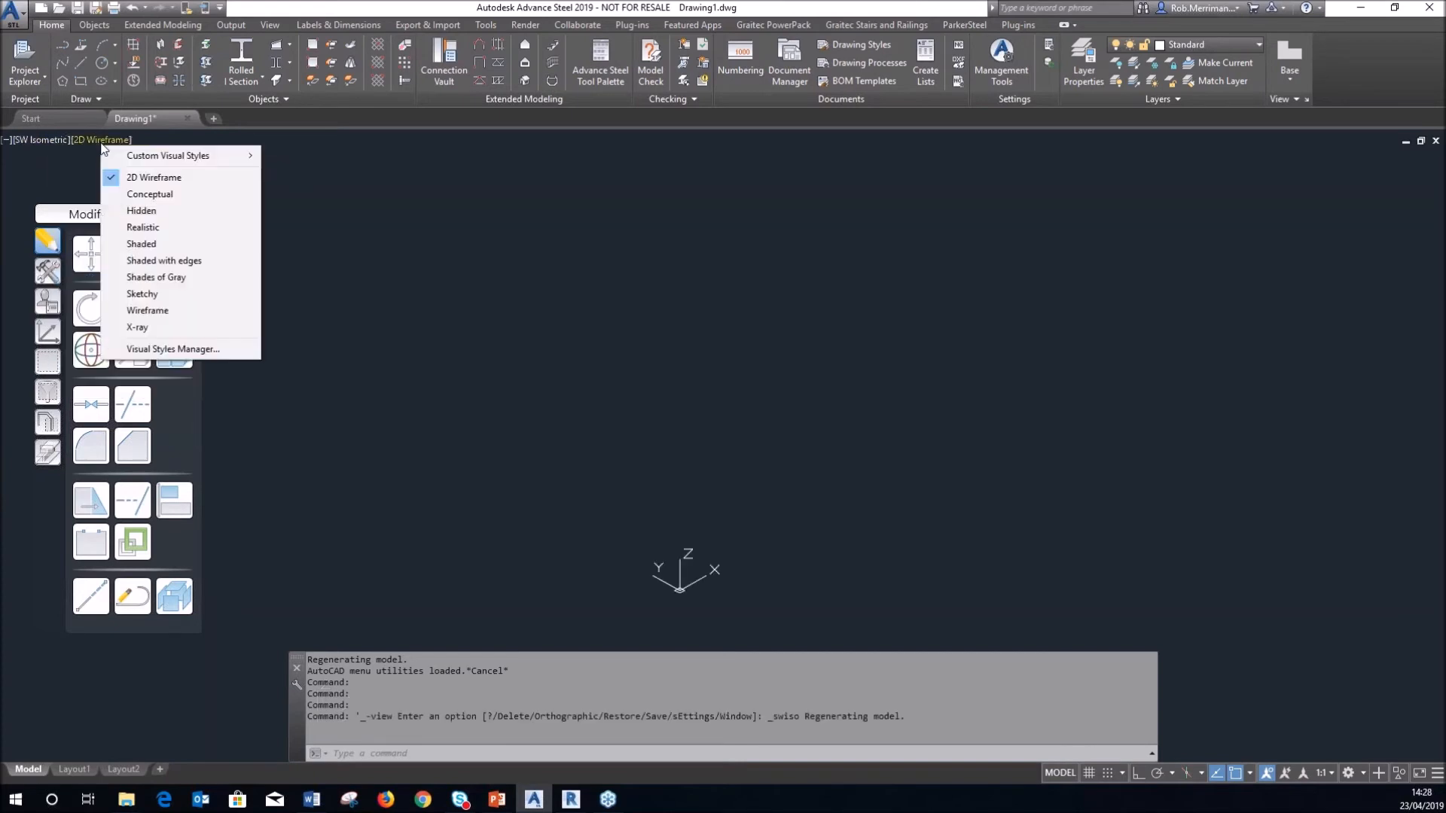
{"action": "left_click", "coordinate": [151, 226]}
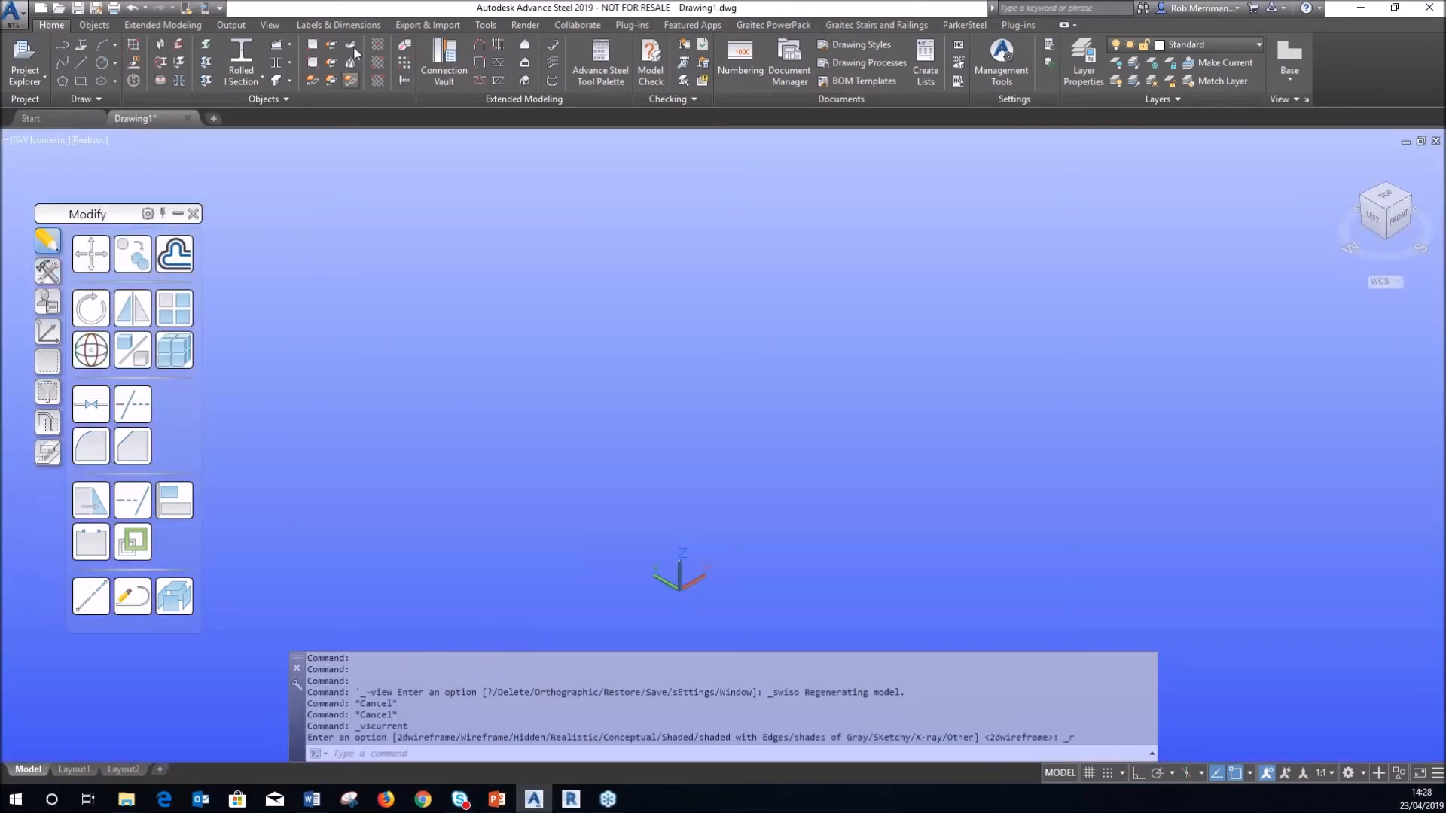
{"action": "left_click", "coordinate": [414, 24]}
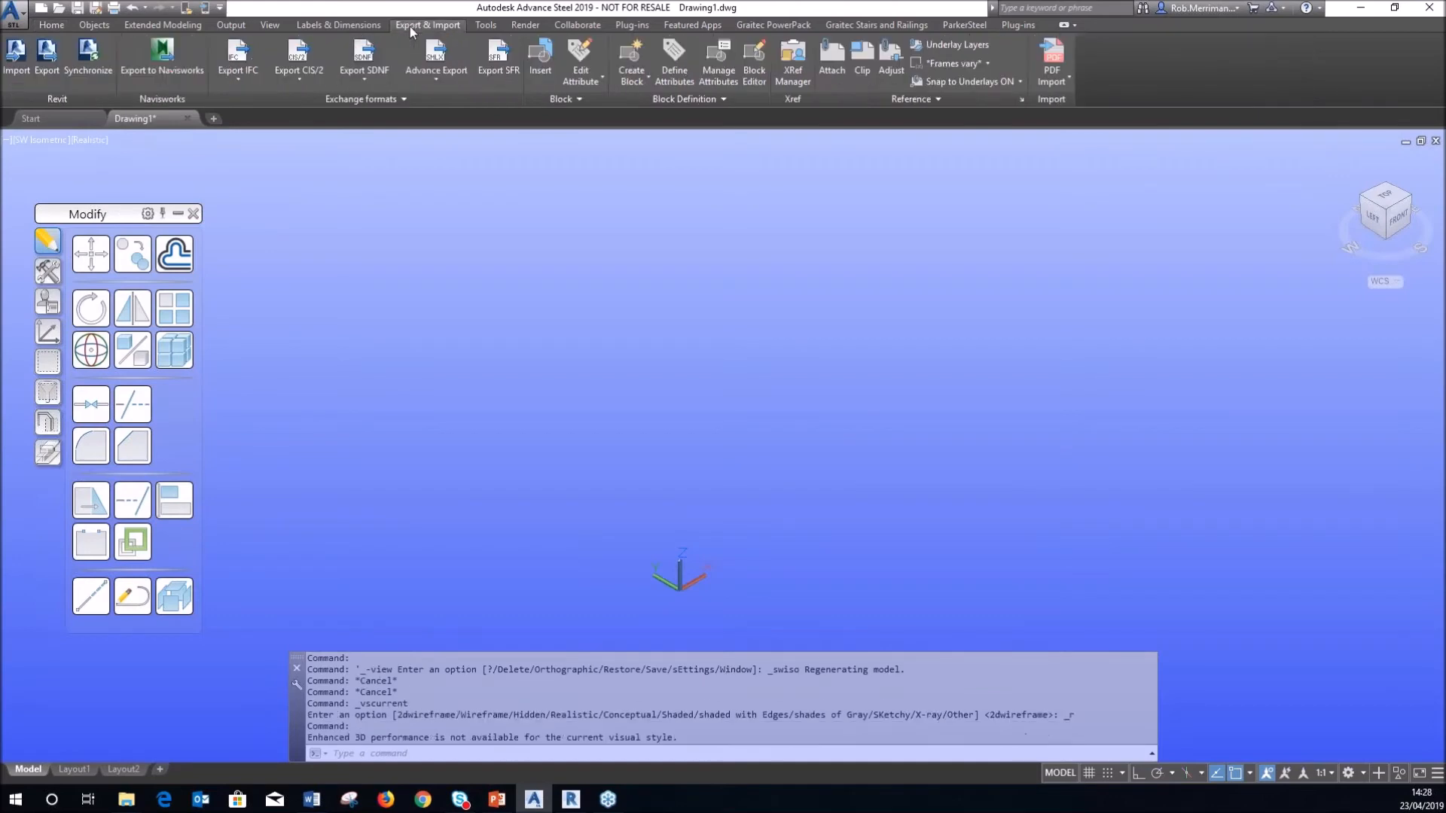
{"action": "left_click", "coordinate": [25, 74]}
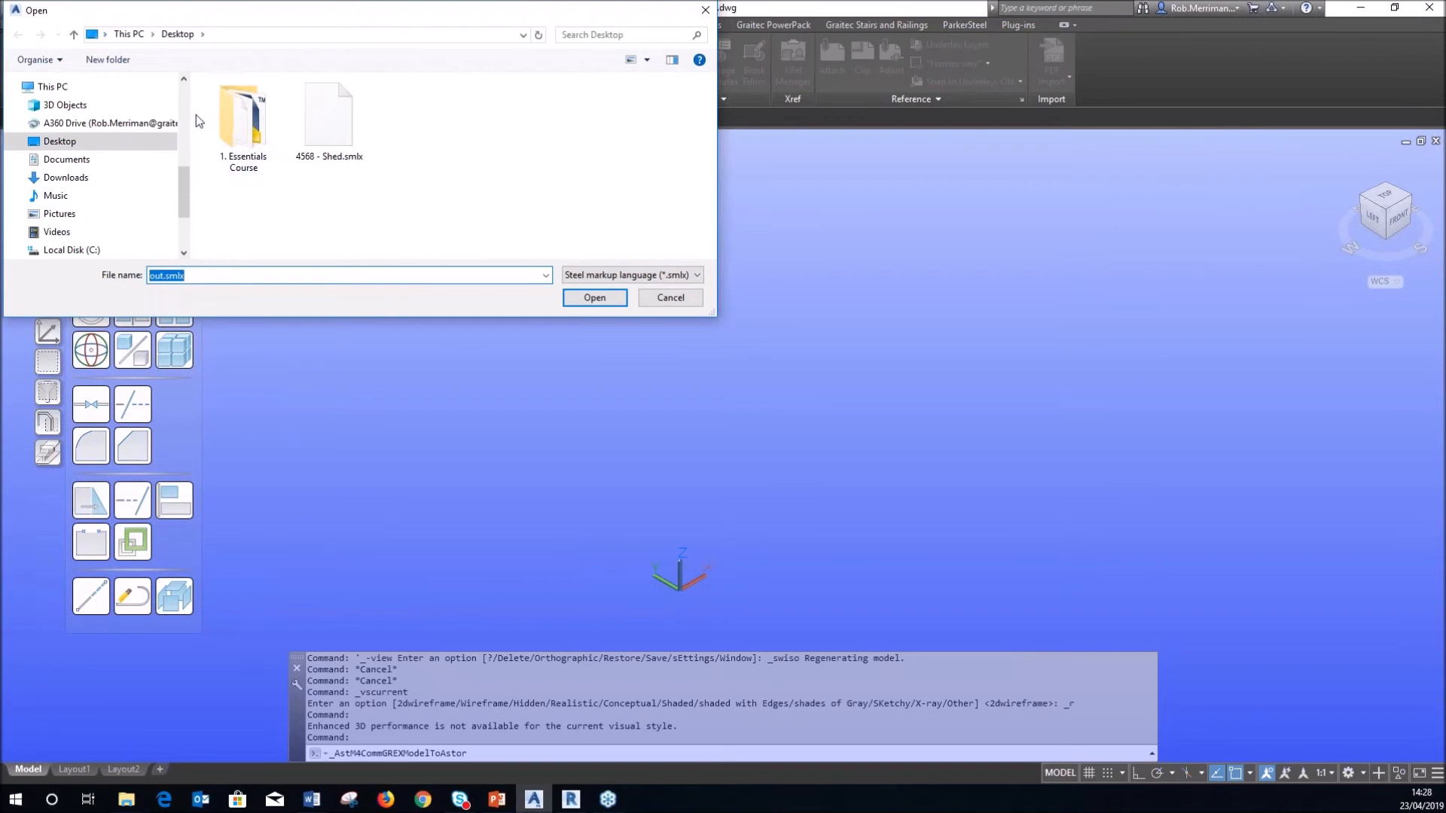
{"action": "left_click", "coordinate": [668, 299]}
Switch to Revit and check which folder holds the exported SMLX file, leaving the export without saving again
{"action": "left_click", "coordinate": [571, 800]}
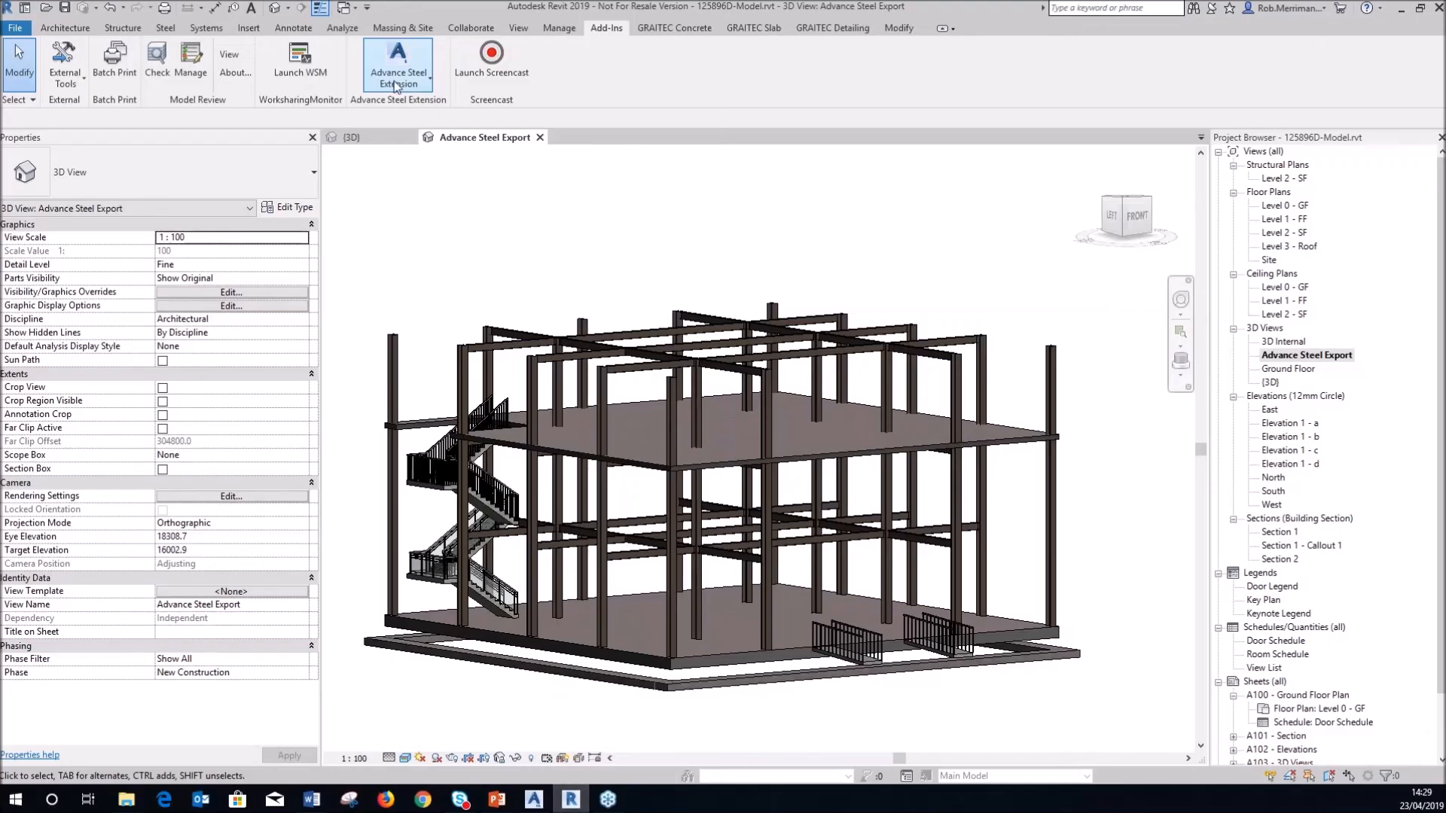
{"action": "left_click", "coordinate": [396, 85]}
{"action": "left_click", "coordinate": [422, 134]}
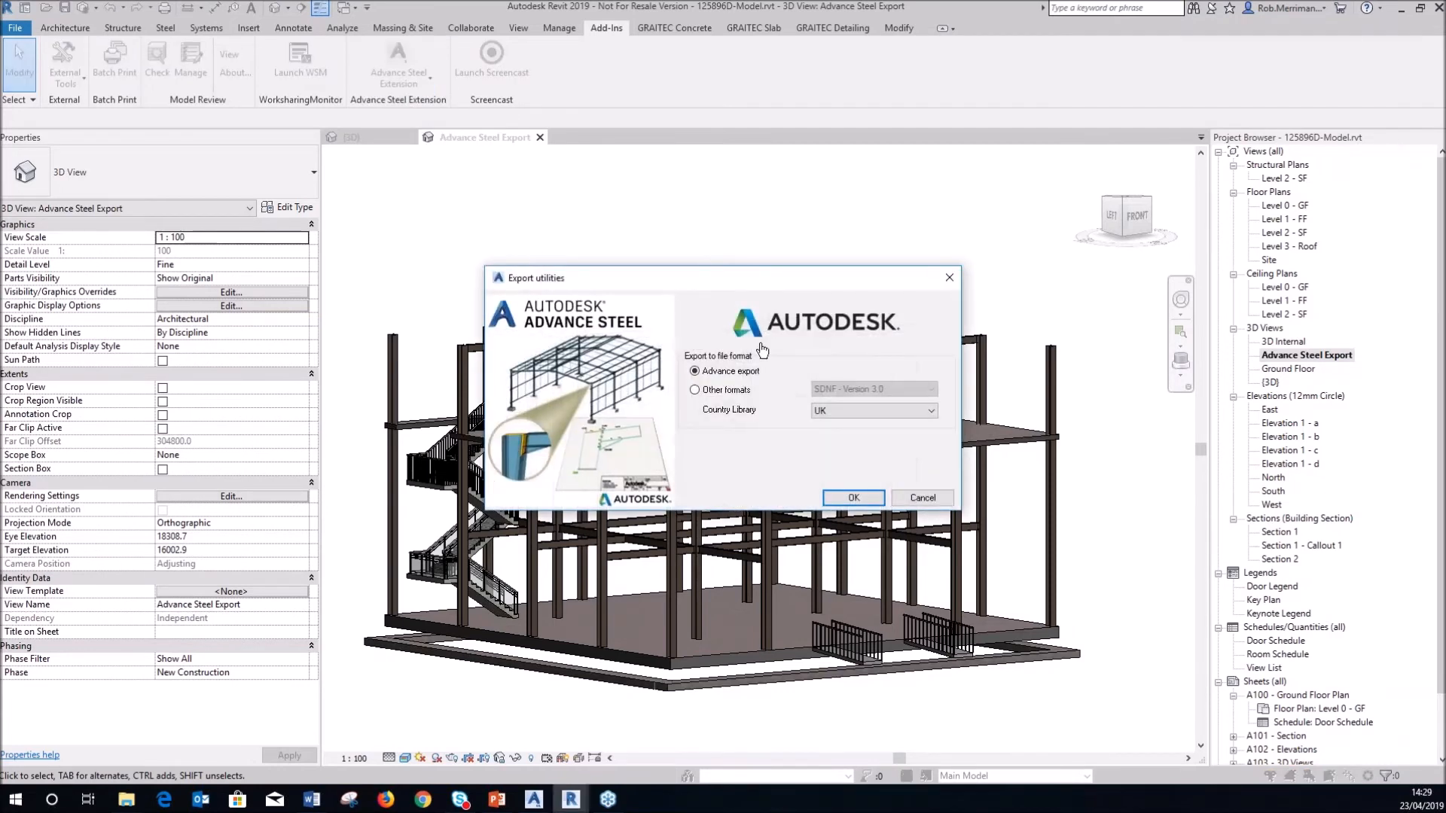
{"action": "left_click", "coordinate": [866, 500]}
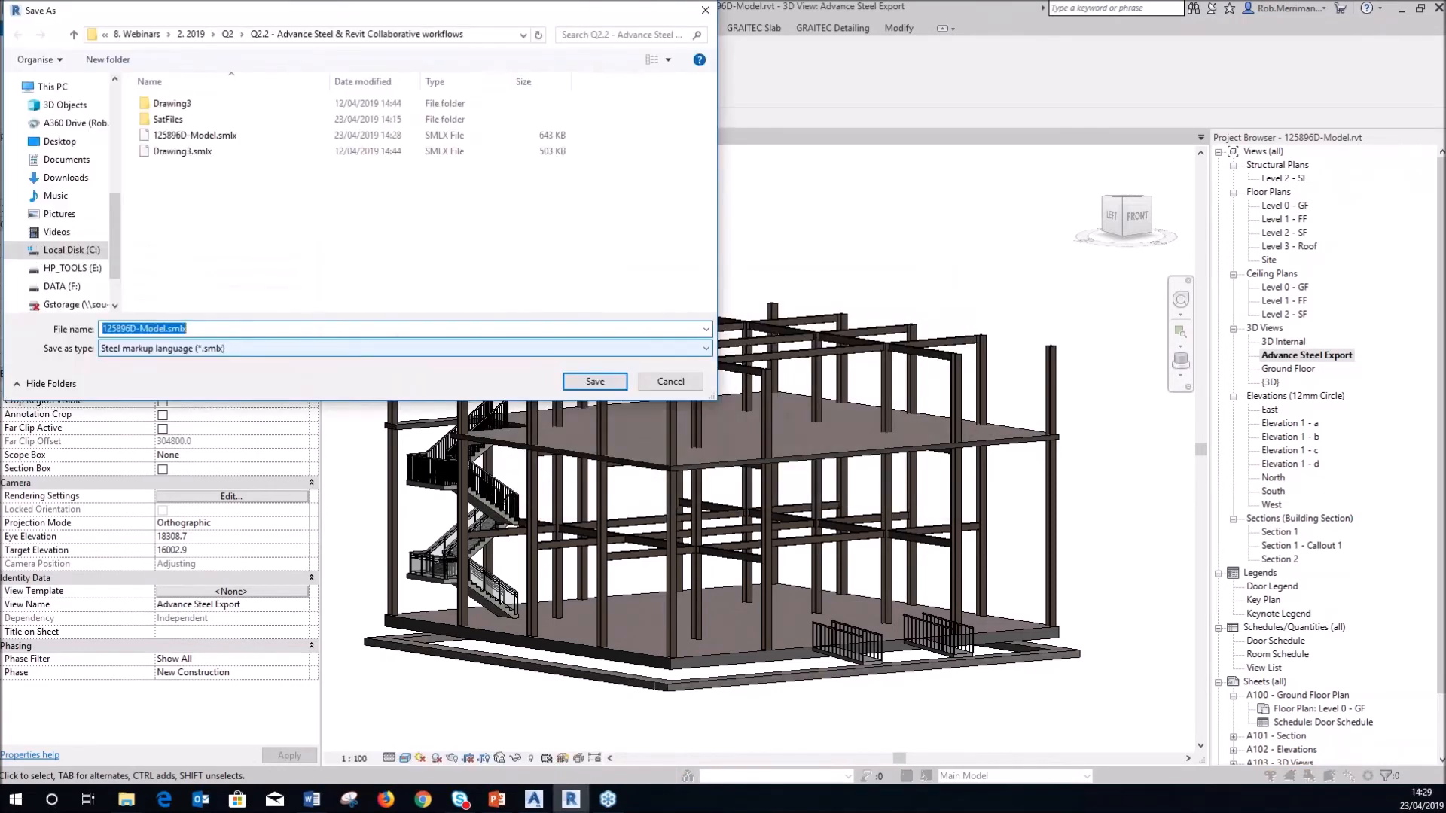
{"action": "left_click", "coordinate": [706, 13]}
Switch to Advance Steel and import 125896D-Model.smlx from the Q2.2 - Advance Steel & Revit Collaborative workflows folder
{"action": "left_click", "coordinate": [536, 801]}
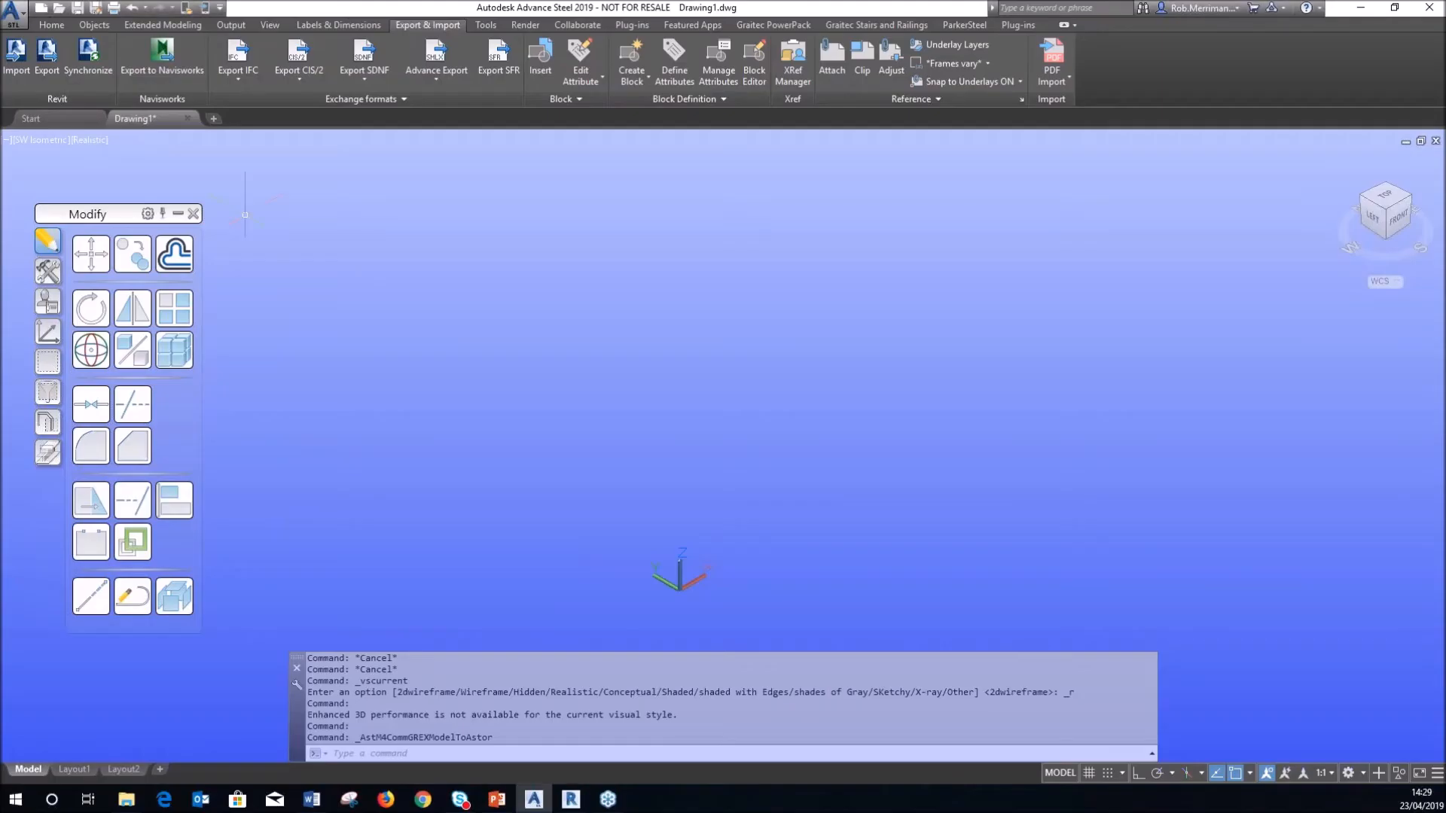
{"action": "key", "text": "Return"}
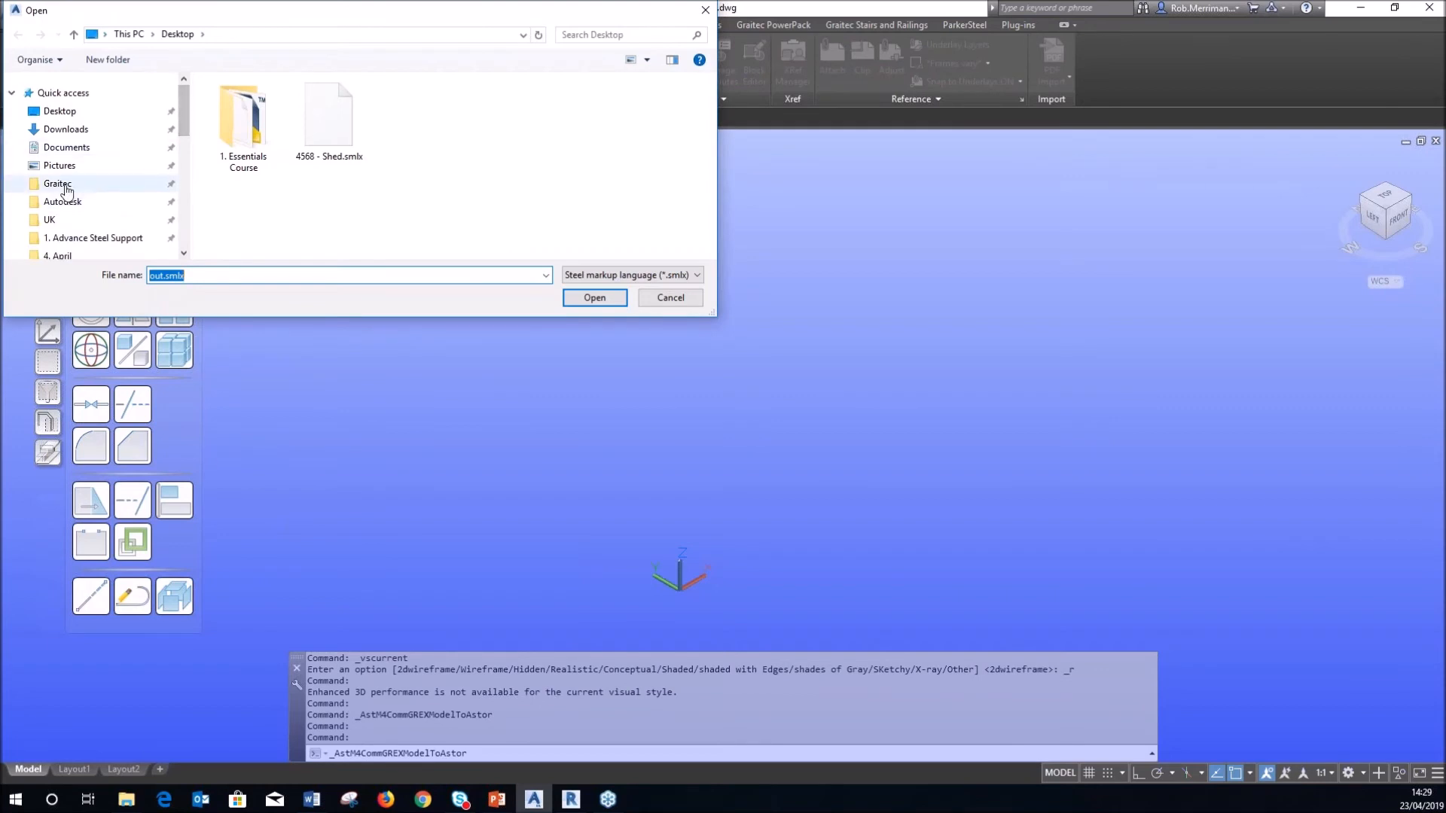
{"action": "left_click", "coordinate": [143, 183]}
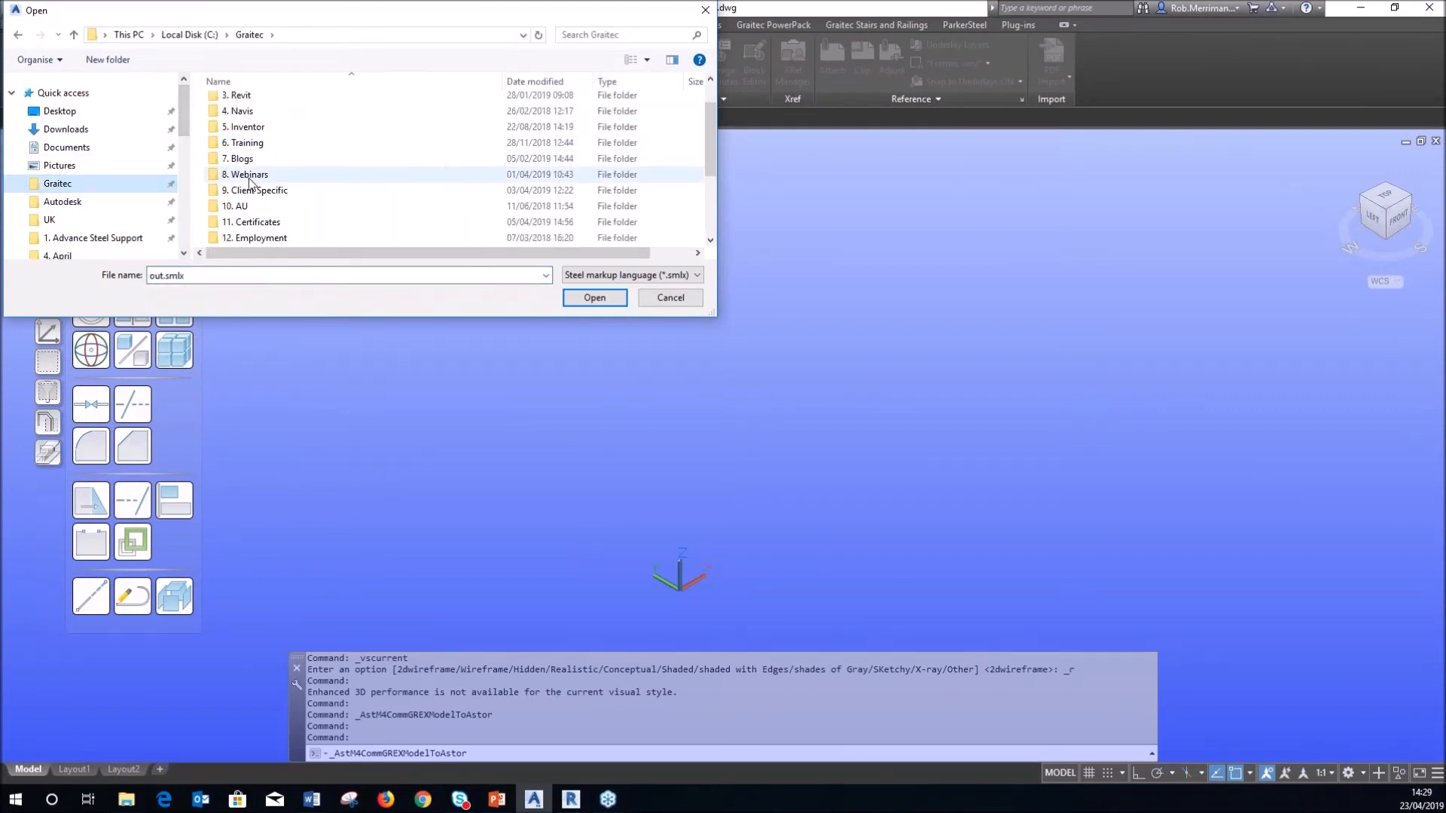
{"action": "double_click", "coordinate": [244, 174]}
{"action": "double_click", "coordinate": [254, 119]}
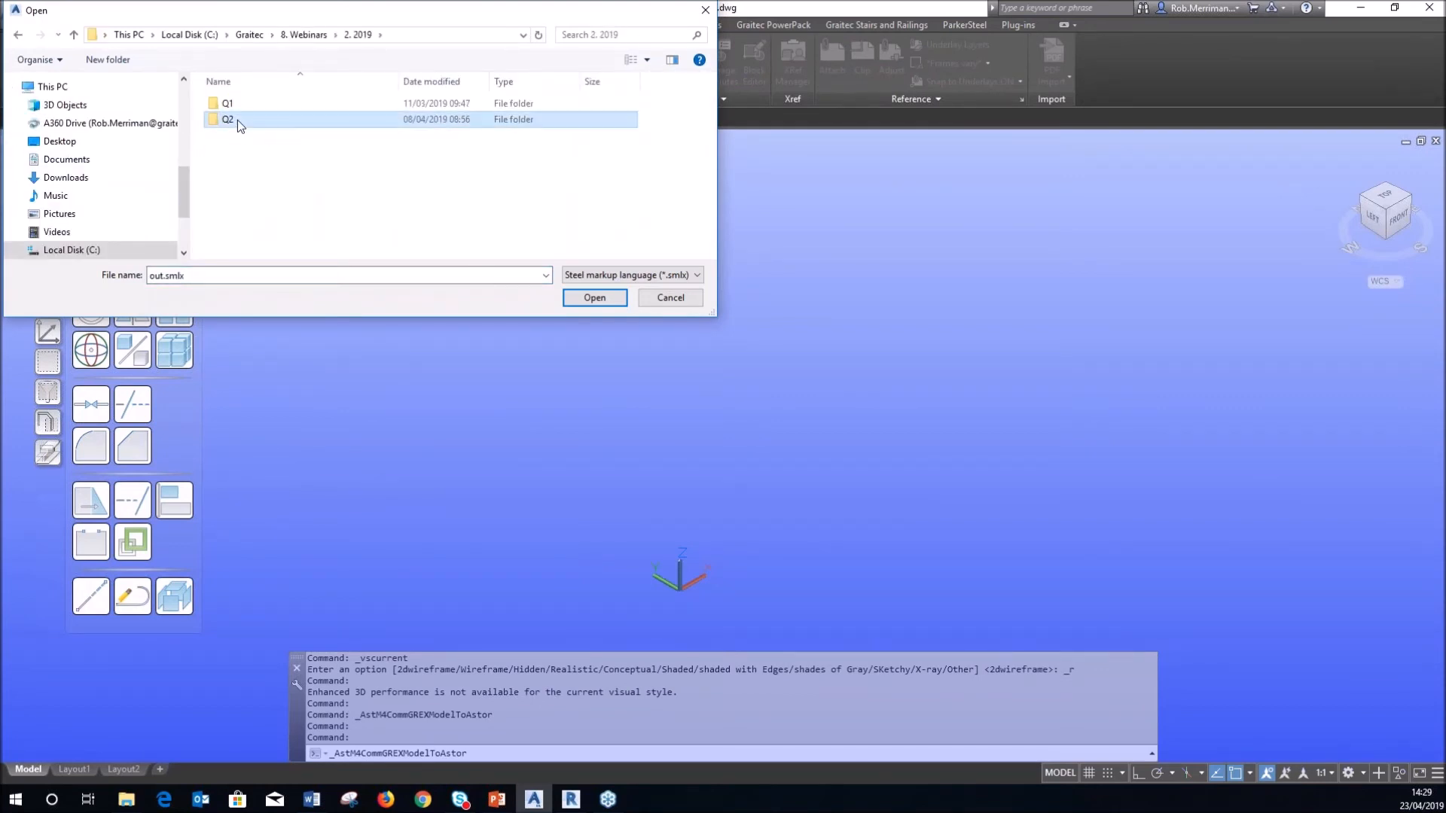
{"action": "double_click", "coordinate": [237, 120]}
{"action": "double_click", "coordinate": [270, 138]}
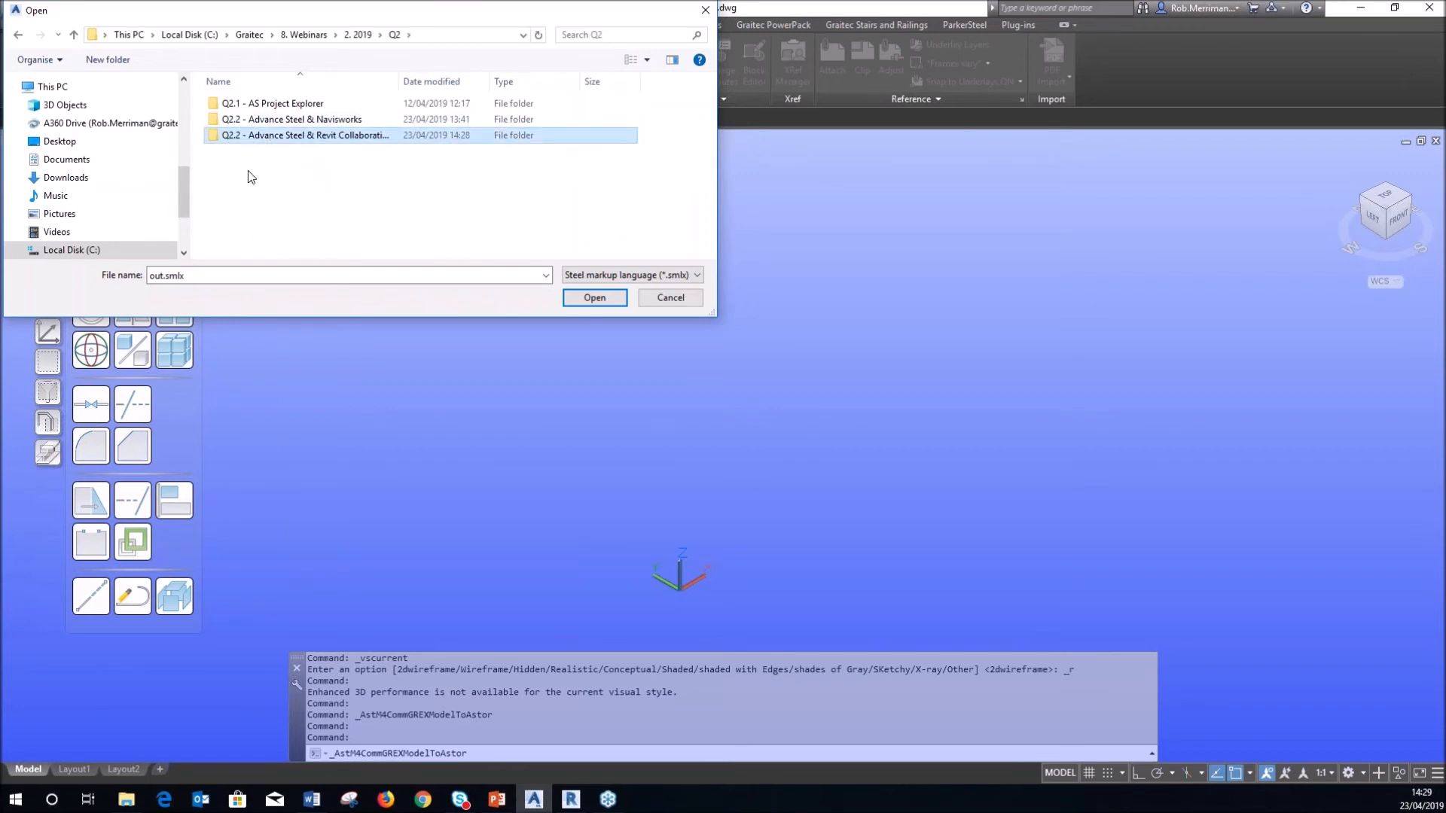
{"action": "left_click", "coordinate": [284, 139]}
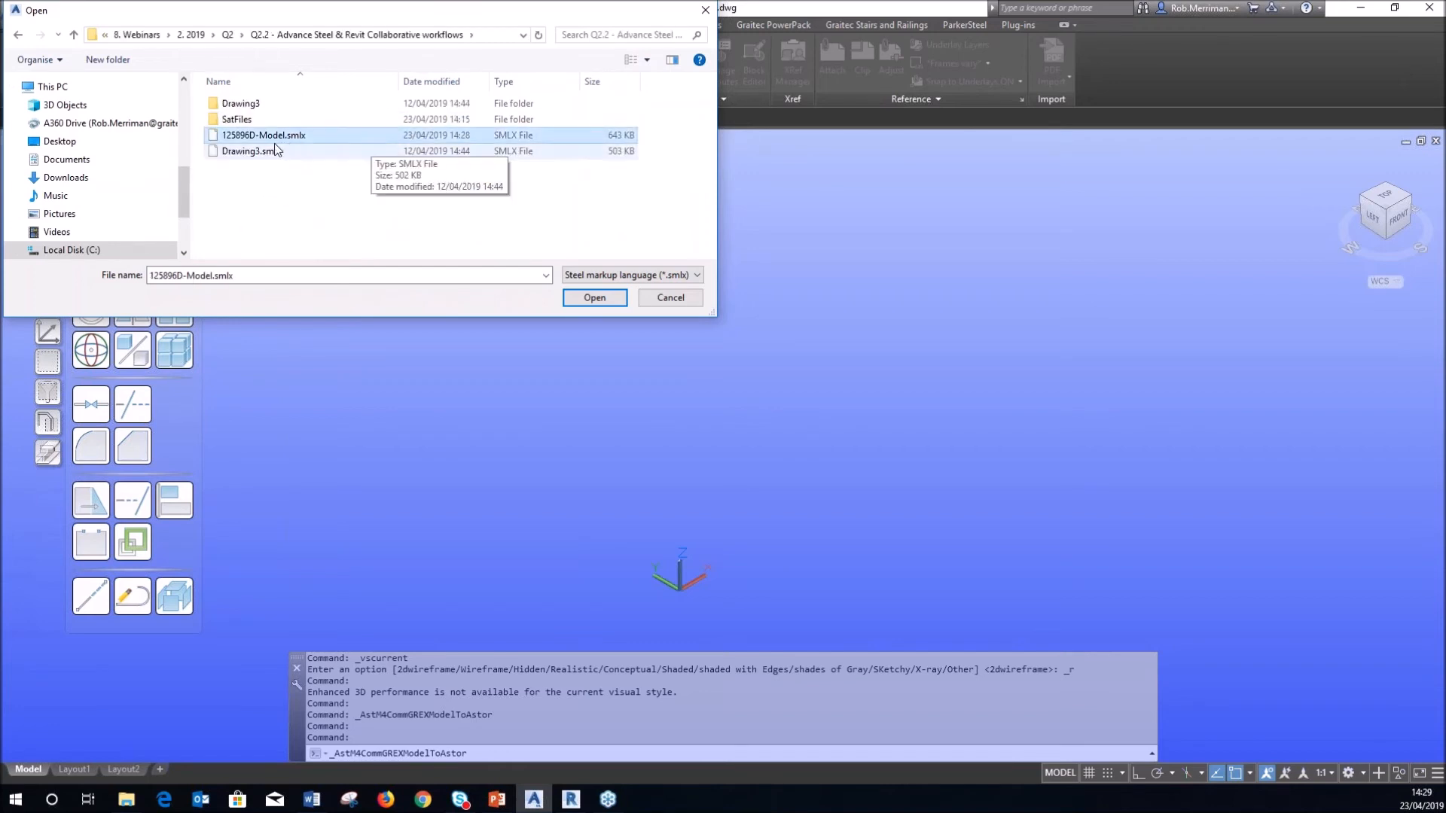
{"action": "left_click", "coordinate": [595, 298]}
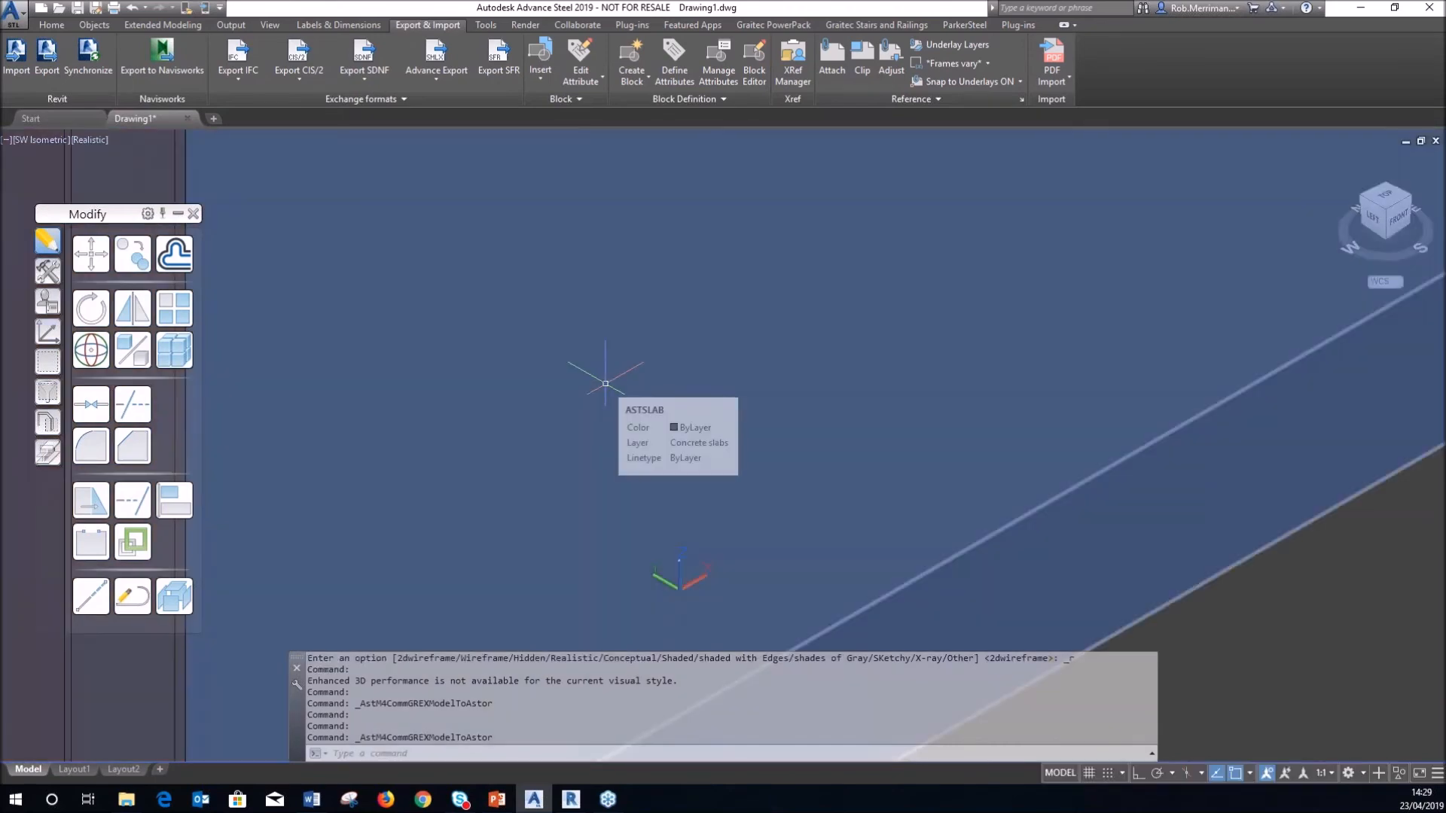
Check the special part properties of the imported upper staircase, leaving its settings as they are
{"action": "scroll", "coordinate": [630, 482], "scroll_direction": "down", "scroll_amount": 5}
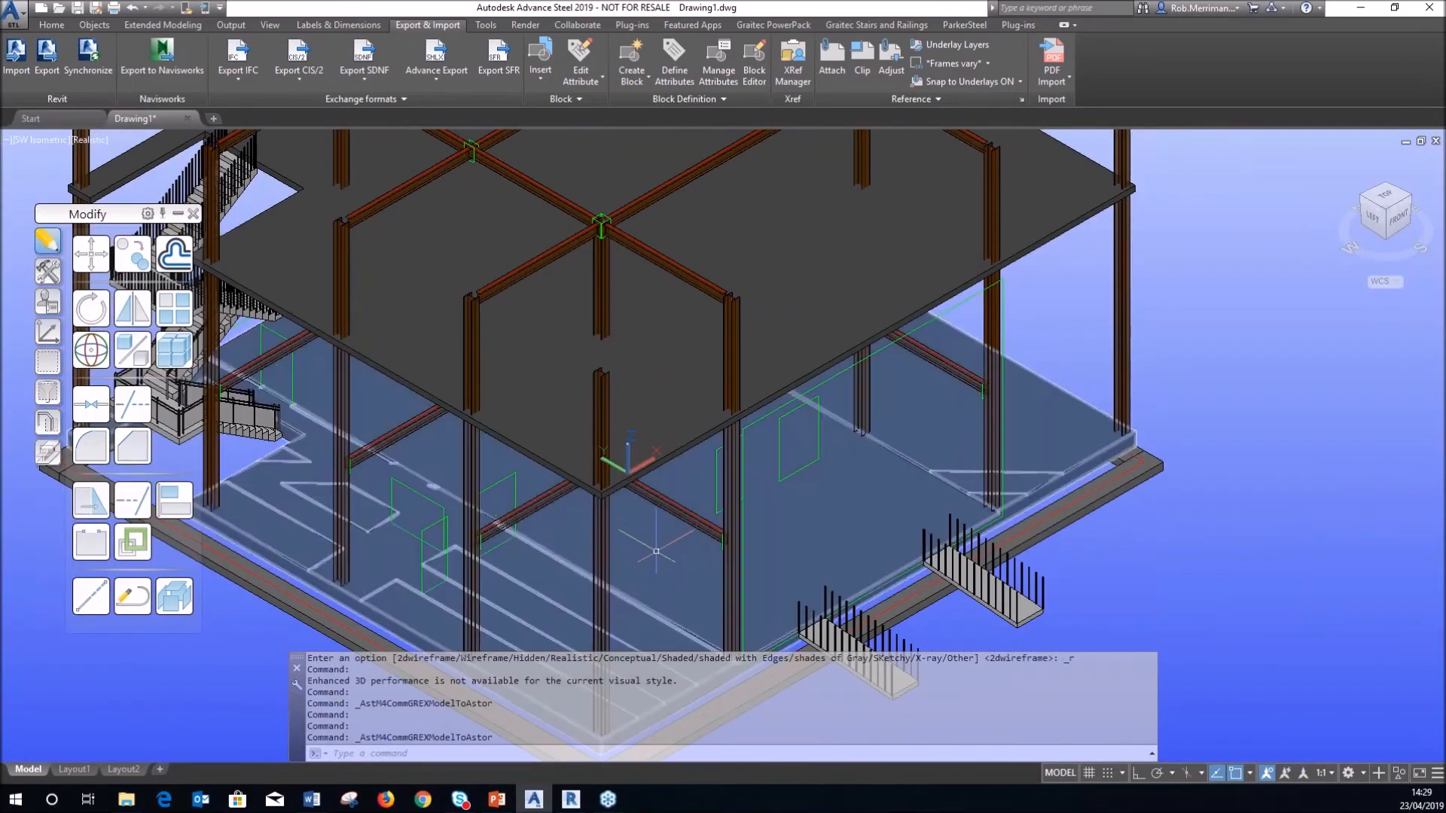
{"action": "middle_click_drag", "start_coordinate": [669, 505], "coordinate": [714, 454], "text": "shift"}
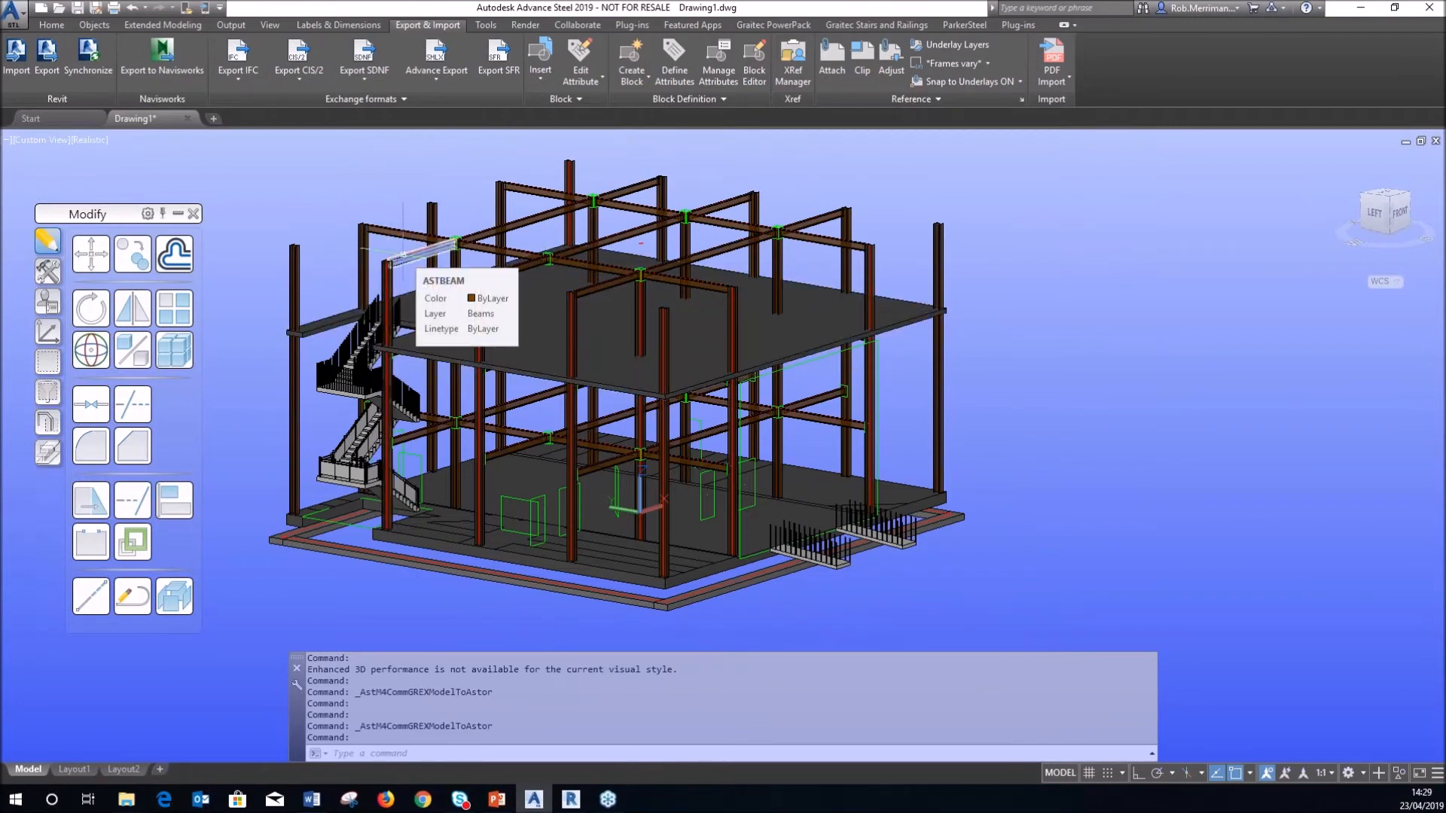
{"action": "scroll", "coordinate": [317, 334], "scroll_direction": "up", "scroll_amount": 6}
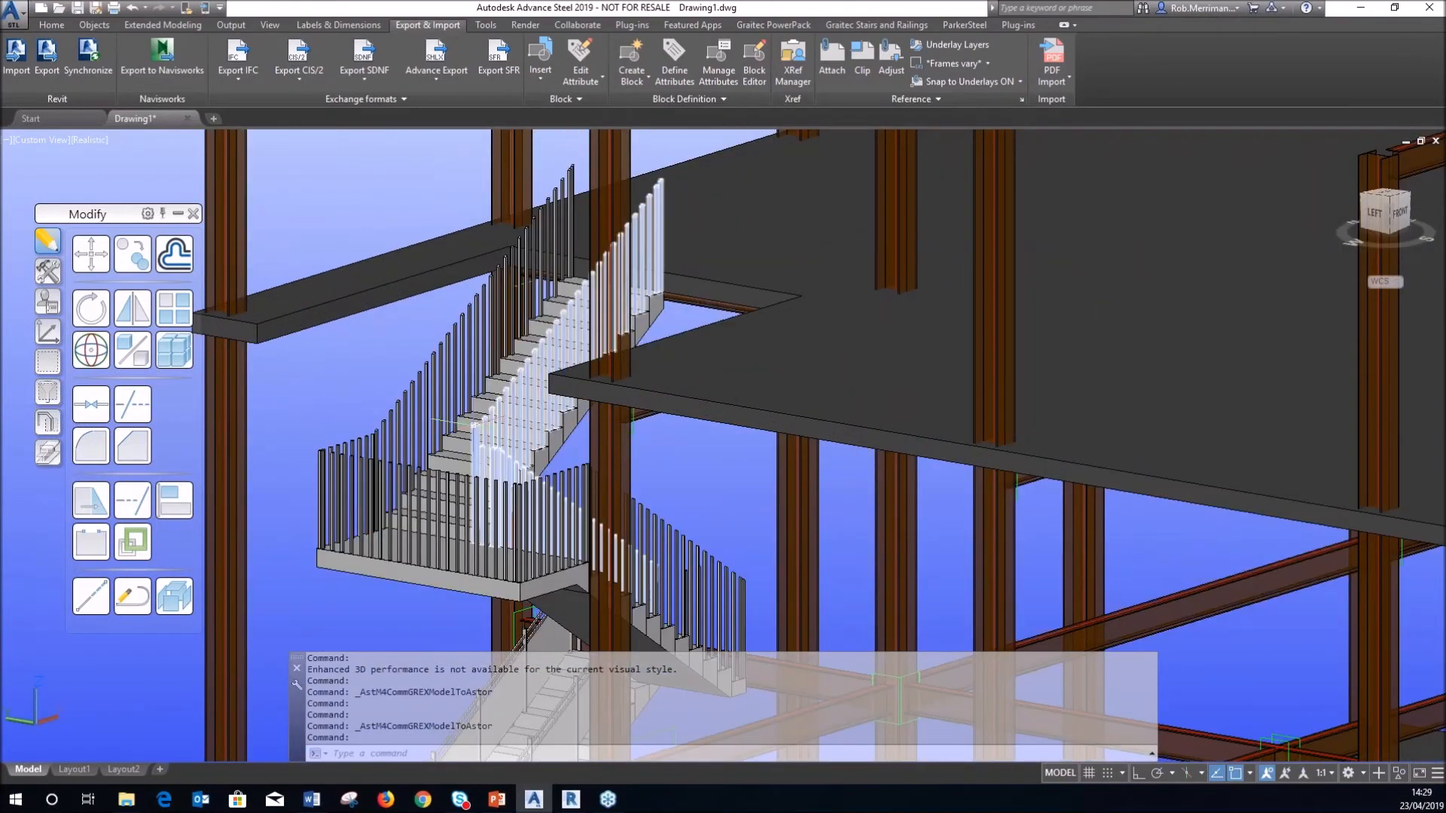
{"action": "left_click", "coordinate": [427, 580]}
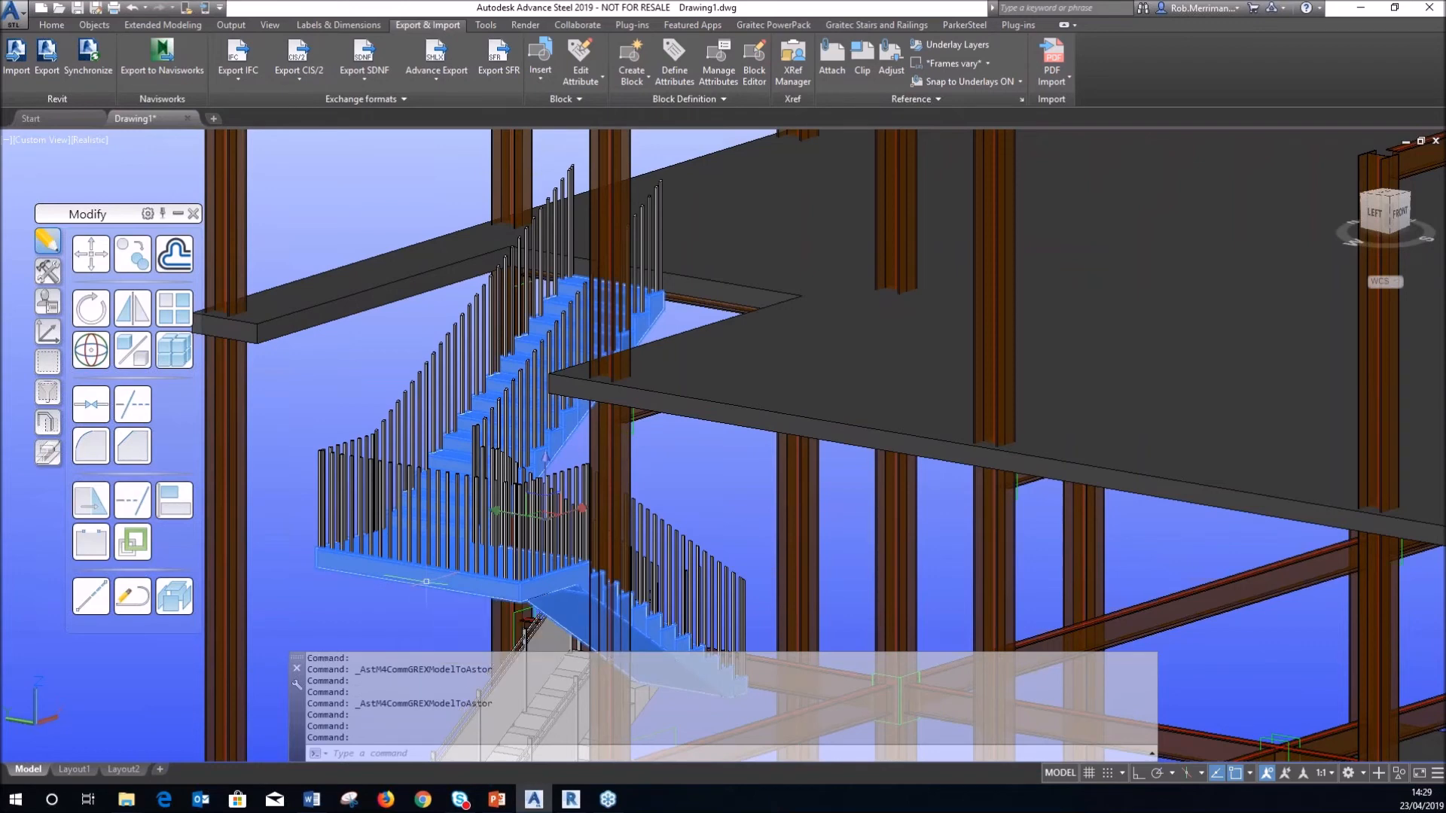
{"action": "key", "text": "Escape"}
{"action": "double_click", "coordinate": [427, 580]}
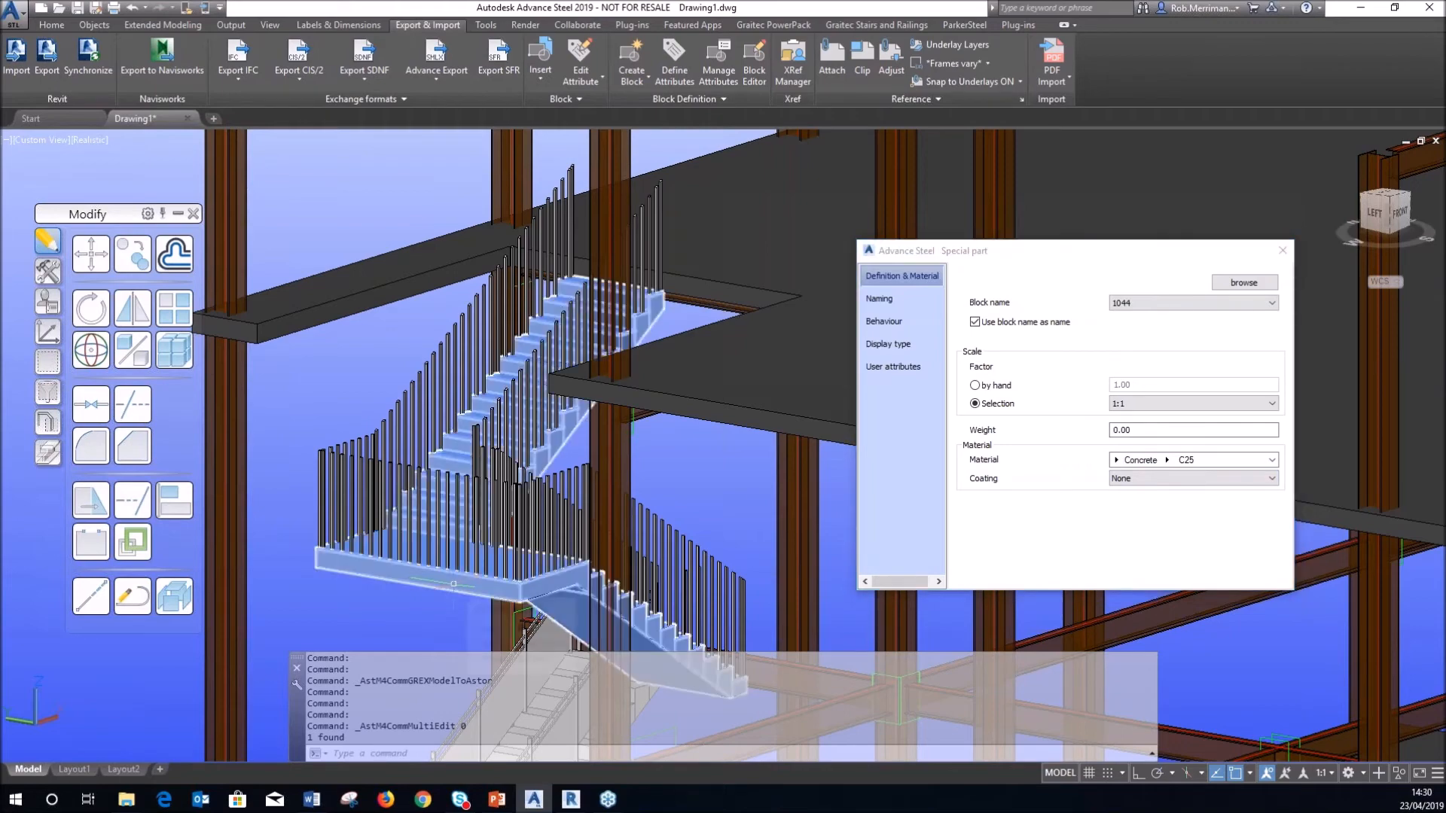
{"action": "left_click", "coordinate": [1283, 250]}
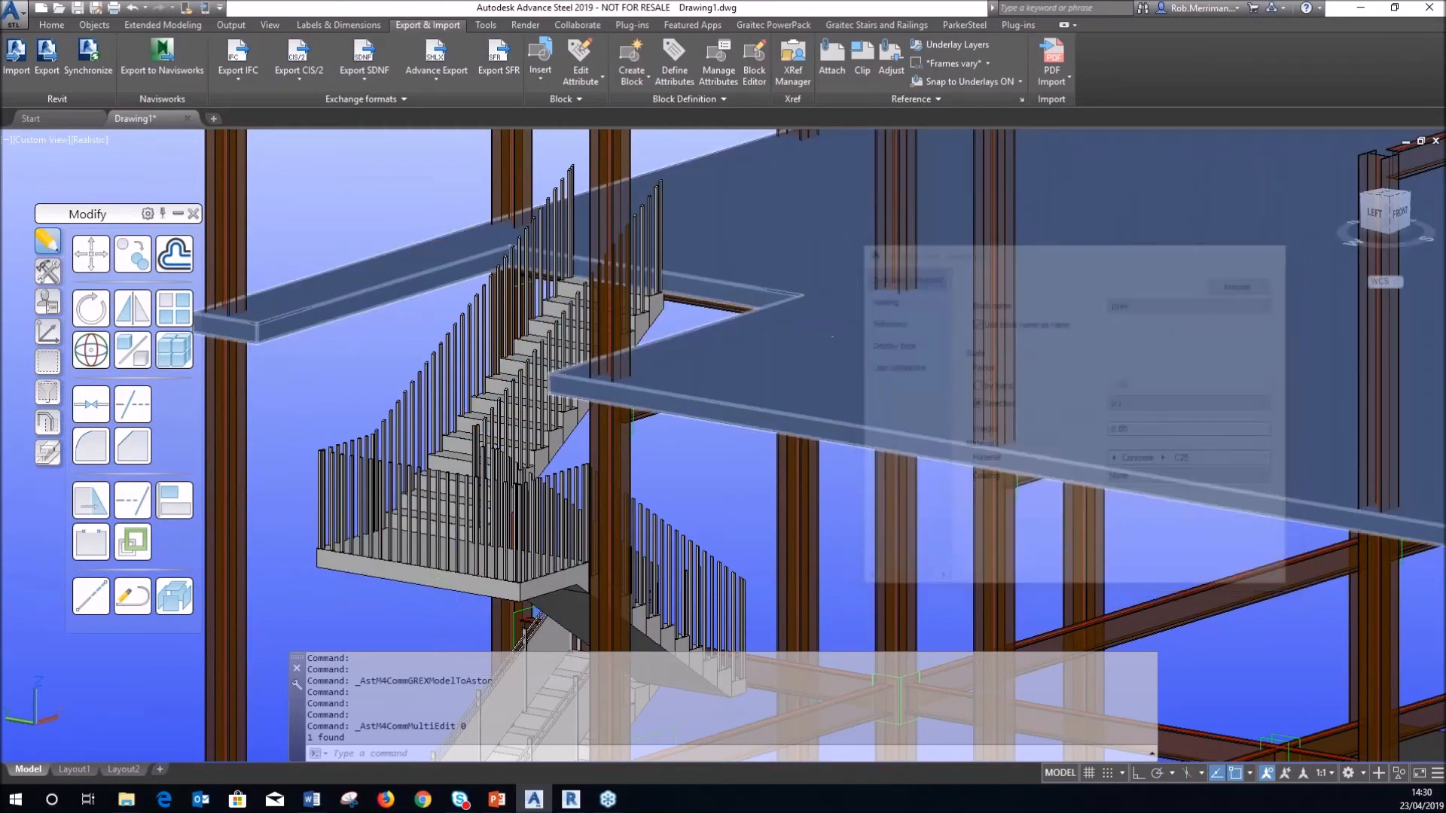
Delete all the balustrades from the upper and lower staircases, keeping the stair flights and landings
{"action": "scroll", "coordinate": [465, 375], "scroll_direction": "up", "scroll_amount": 4}
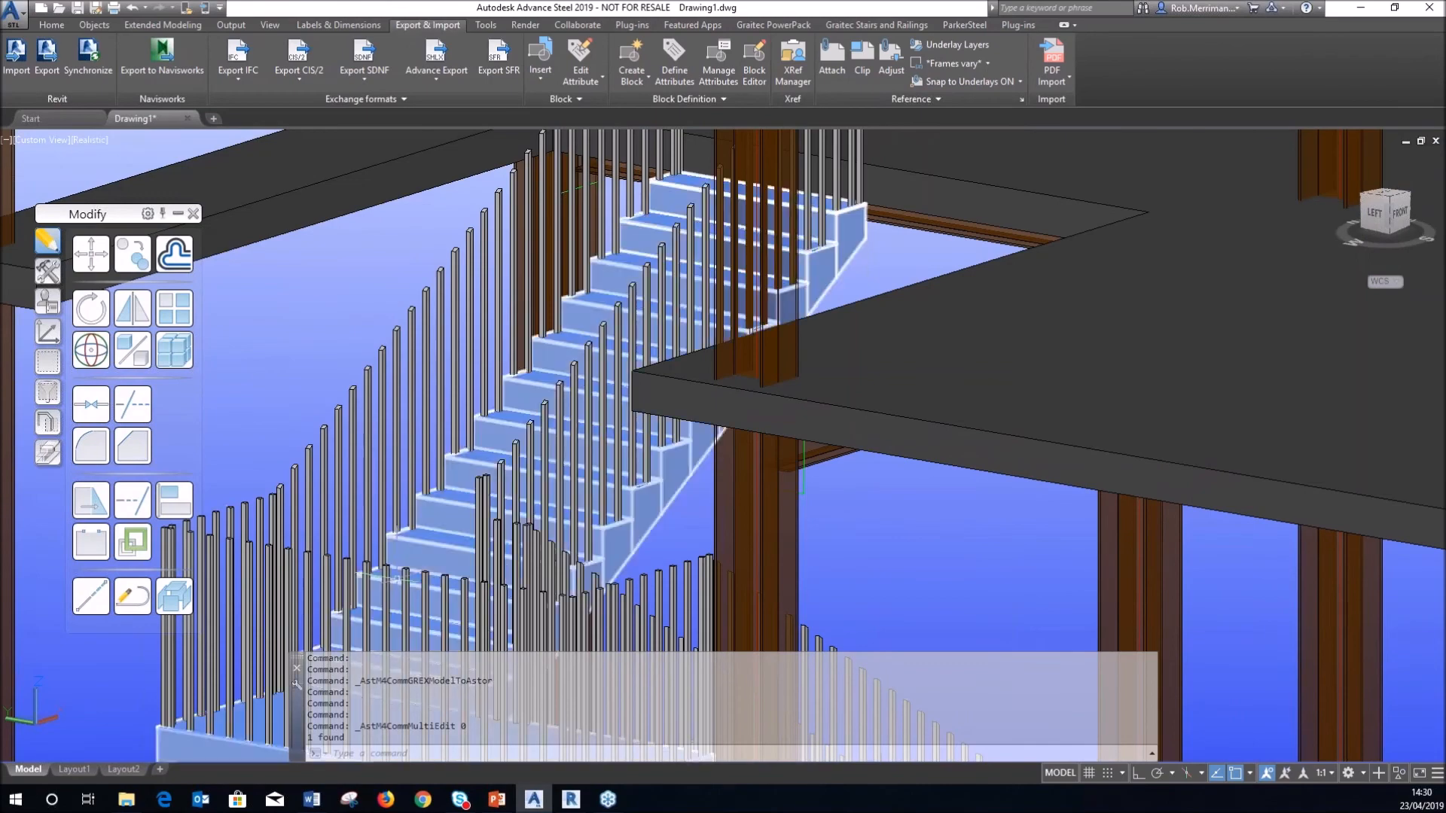
{"action": "scroll", "coordinate": [661, 183], "scroll_direction": "up", "scroll_amount": 3}
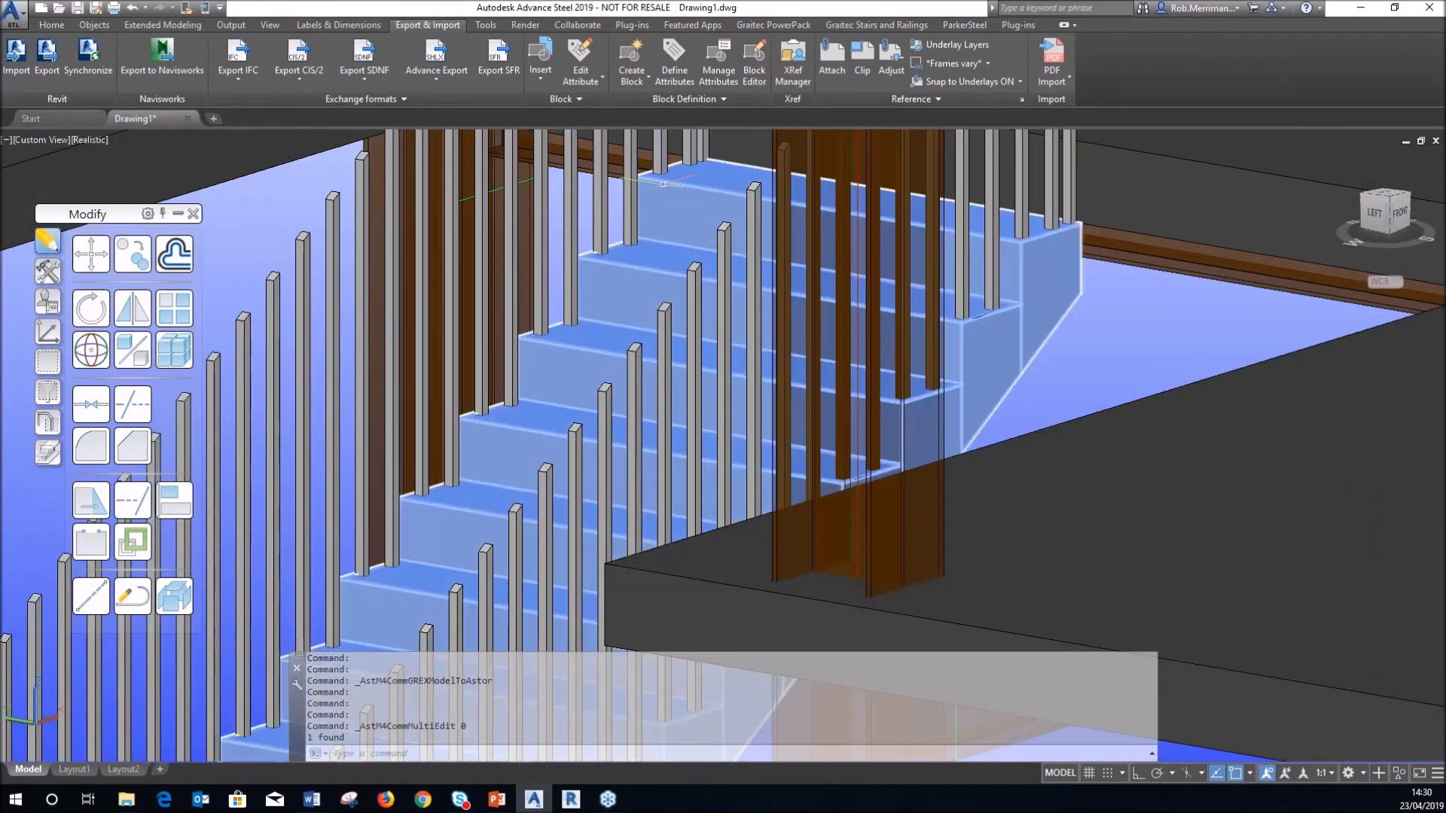
{"action": "scroll", "coordinate": [663, 183], "scroll_direction": "down", "scroll_amount": 5}
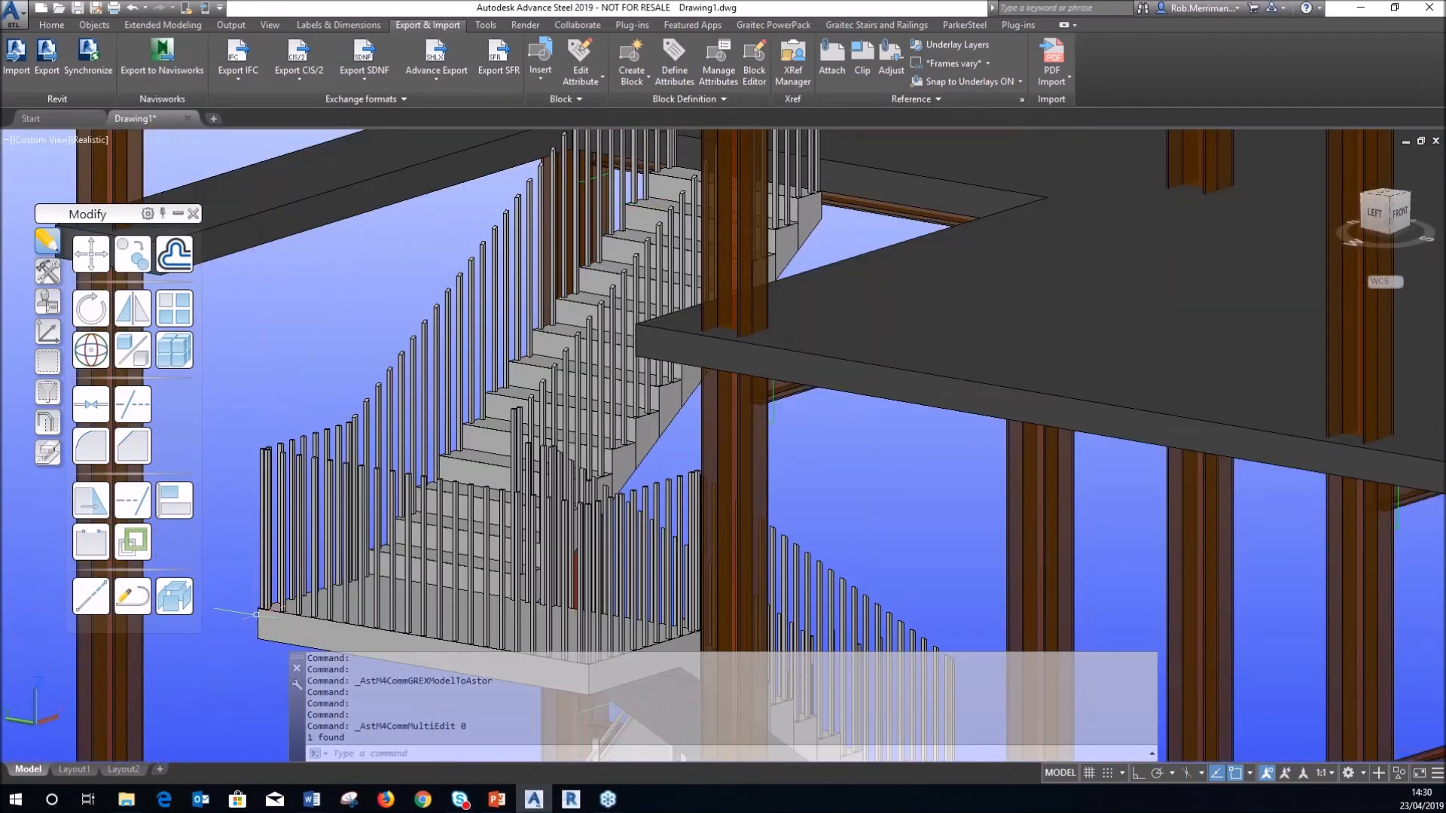
{"action": "left_click", "coordinate": [323, 510]}
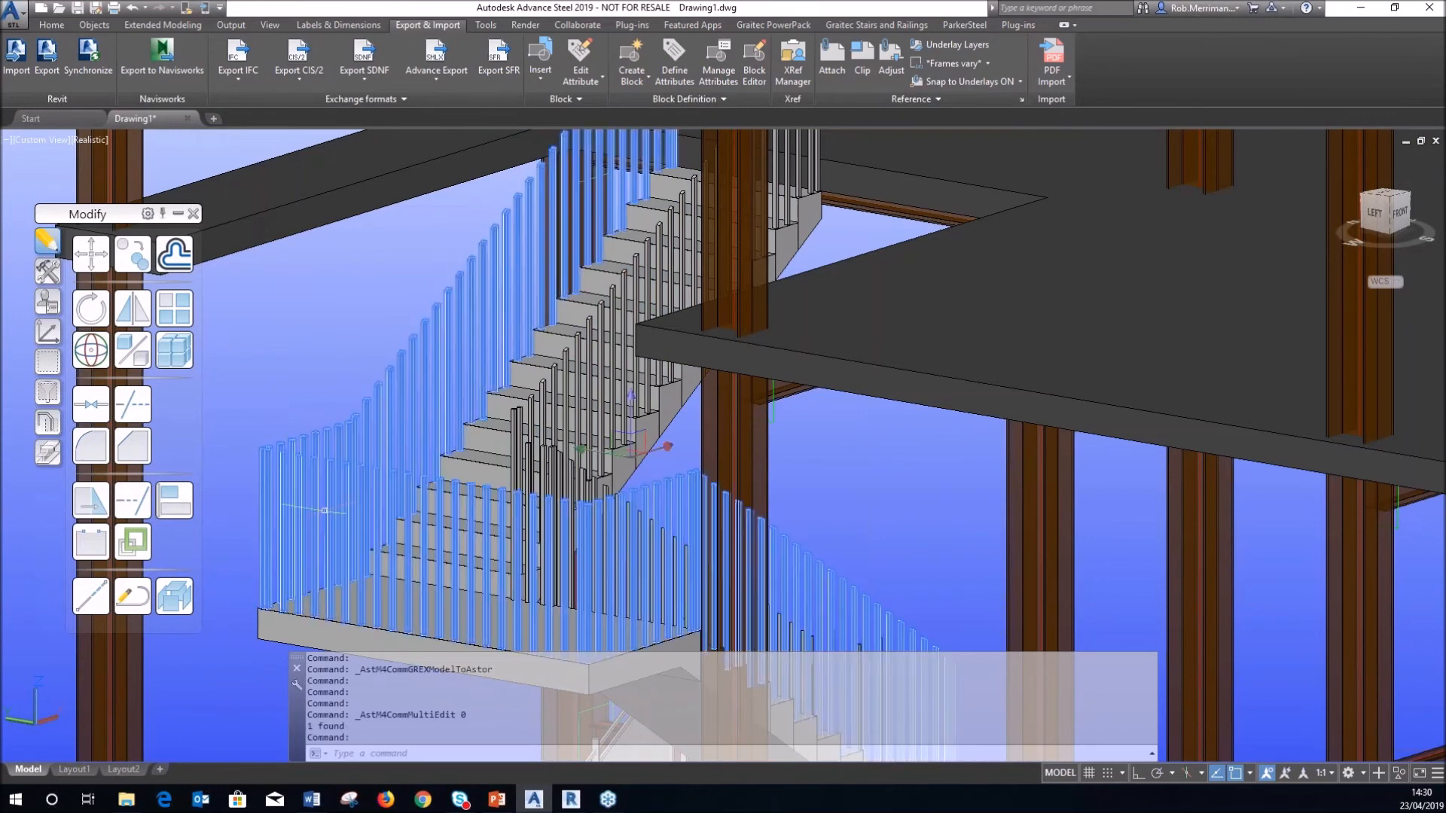
{"action": "key", "text": "Delete"}
{"action": "scroll", "coordinate": [438, 480], "scroll_direction": "down", "scroll_amount": 5}
{"action": "left_click", "coordinate": [591, 465]}
{"action": "left_click", "coordinate": [479, 534]}
{"action": "left_click", "coordinate": [460, 640]}
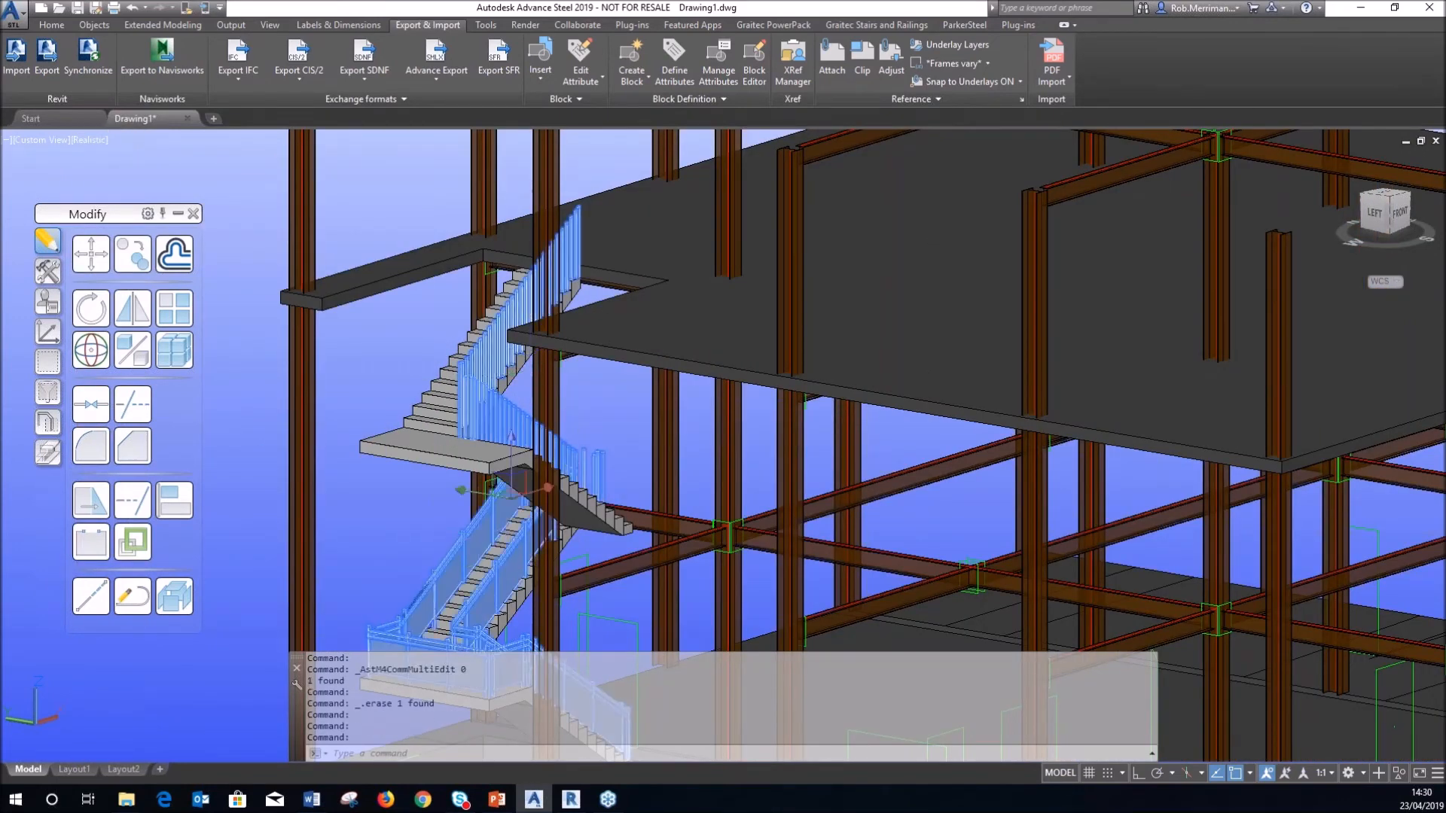
{"action": "key", "text": "Delete"}
Delete the railings on both sides of the two entrance ramps
{"action": "scroll", "coordinate": [418, 464], "scroll_direction": "down", "scroll_amount": 3}
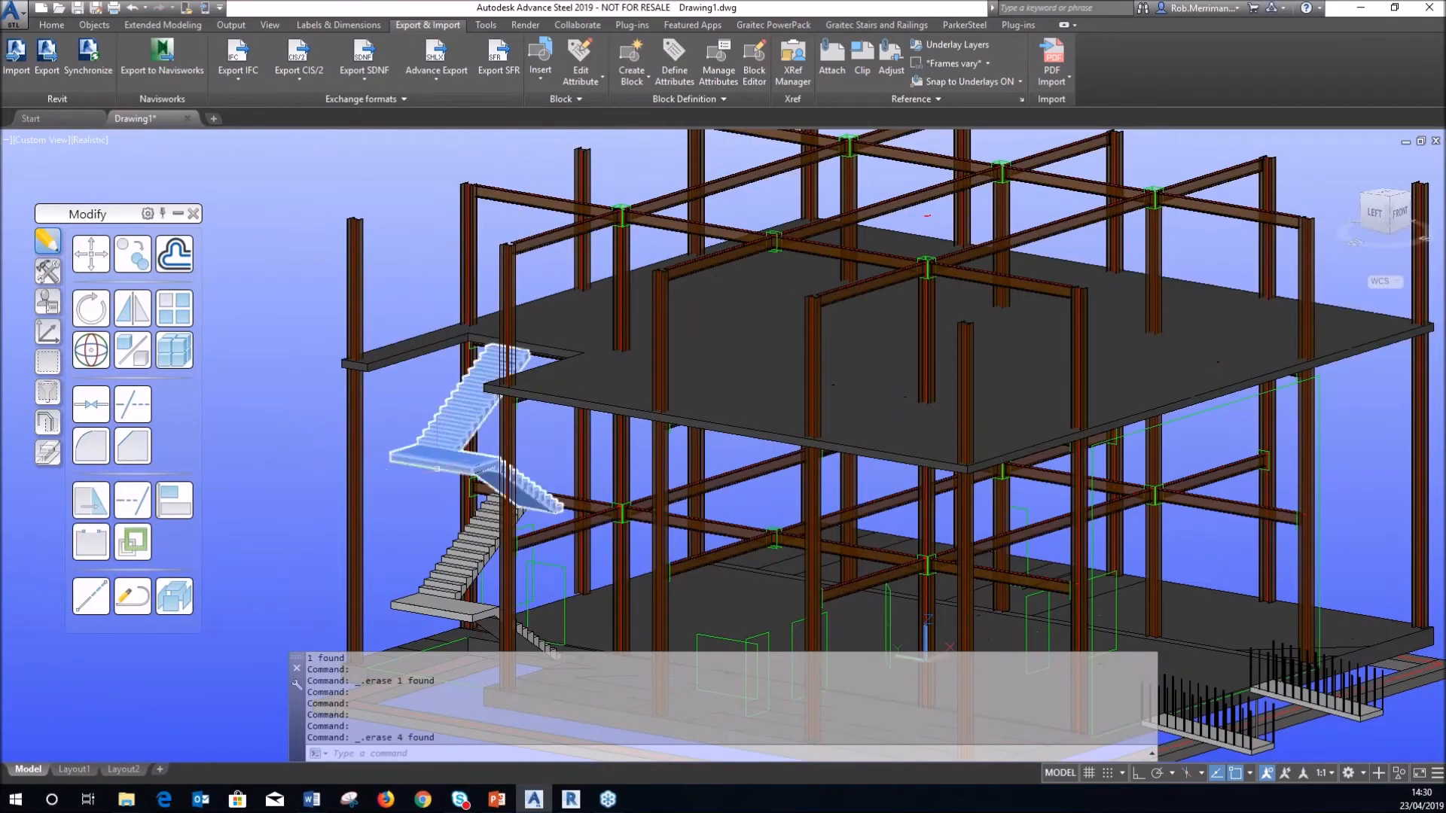
{"action": "scroll", "coordinate": [436, 468], "scroll_direction": "down", "scroll_amount": 2}
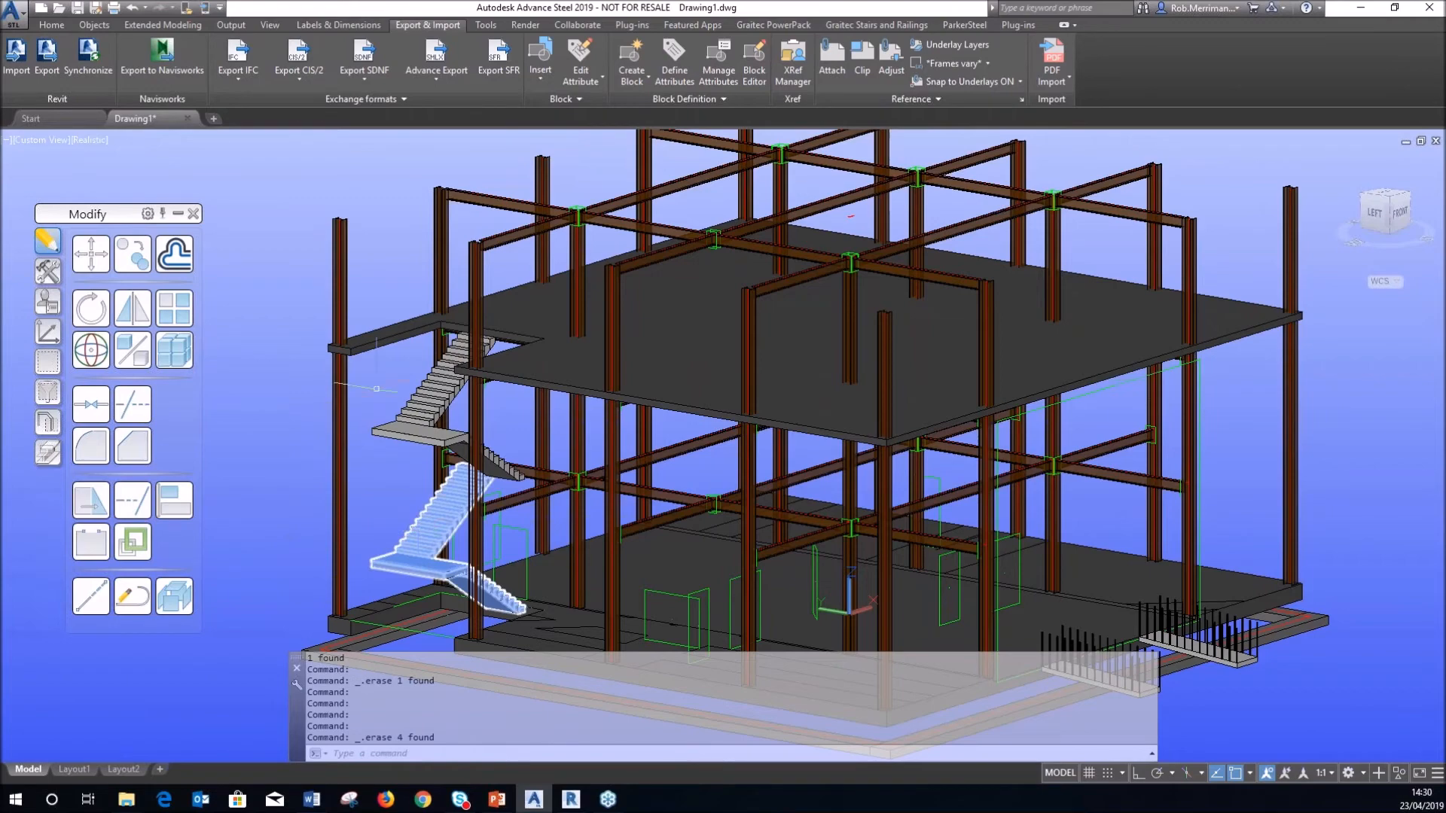
{"action": "scroll", "coordinate": [377, 389], "scroll_direction": "down", "scroll_amount": 3}
{"action": "scroll", "coordinate": [609, 516], "scroll_direction": "up", "scroll_amount": 8}
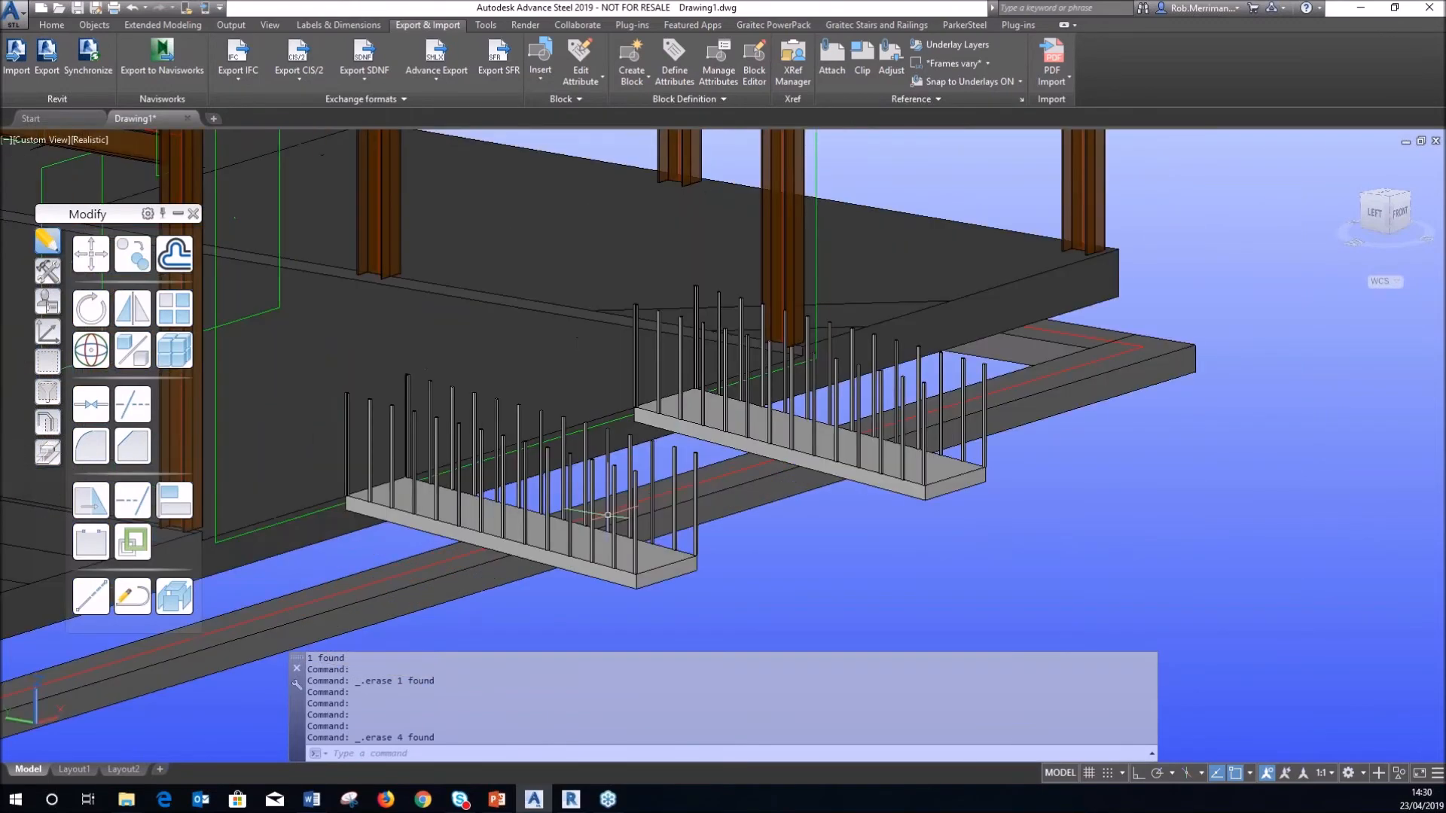
{"action": "left_click", "coordinate": [630, 440]}
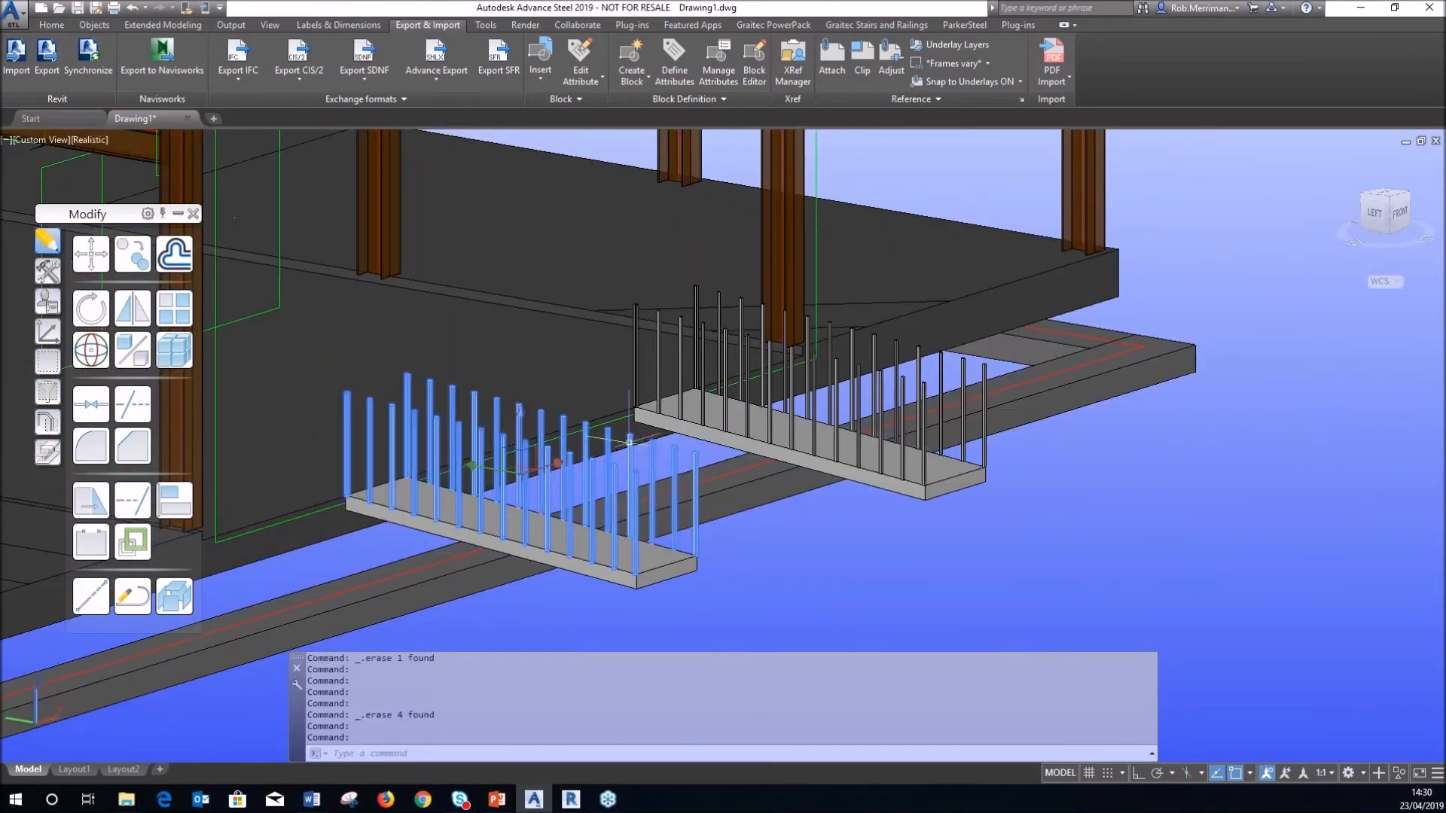
{"action": "left_click", "coordinate": [796, 334]}
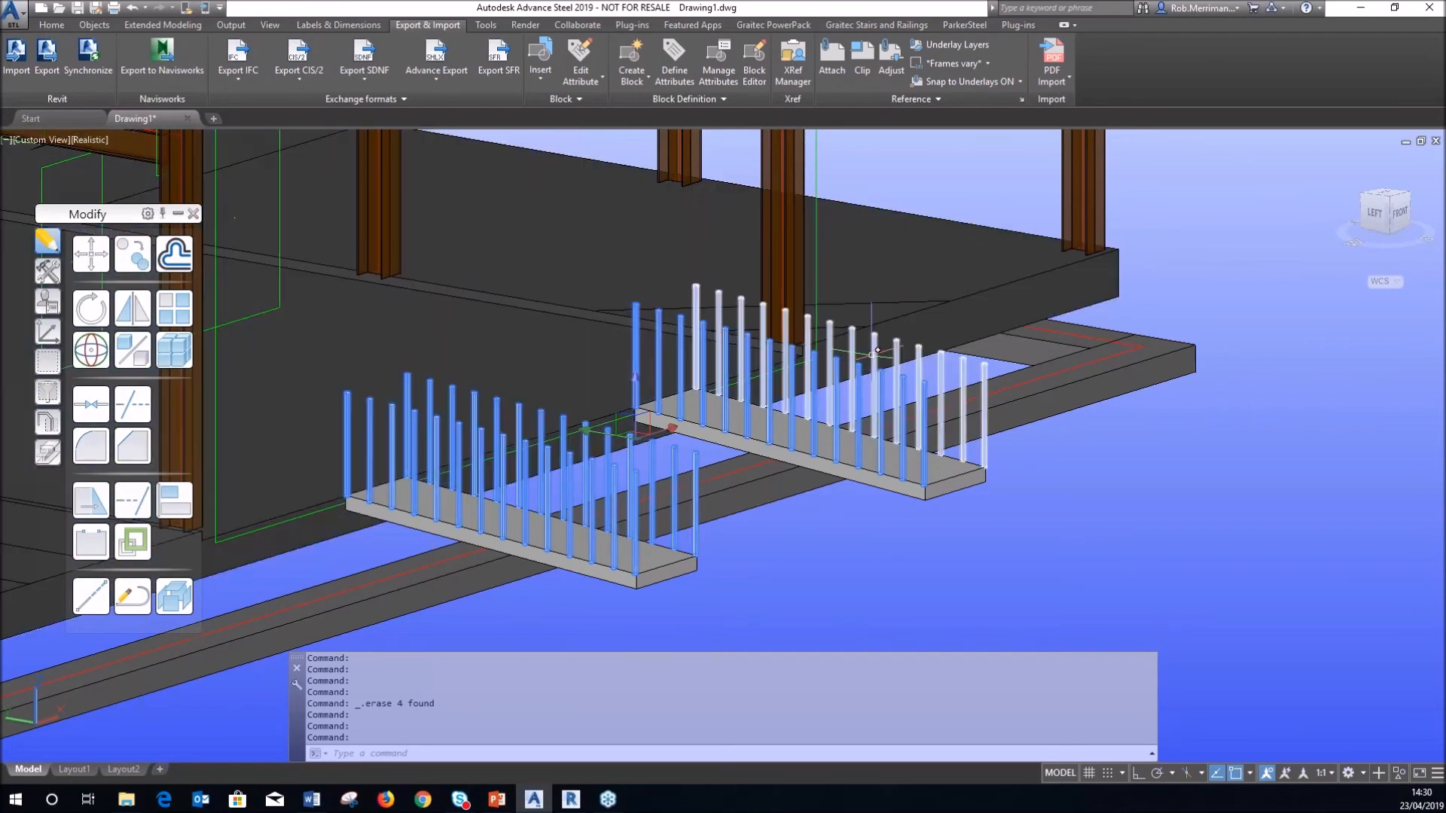
{"action": "key", "text": "Delete"}
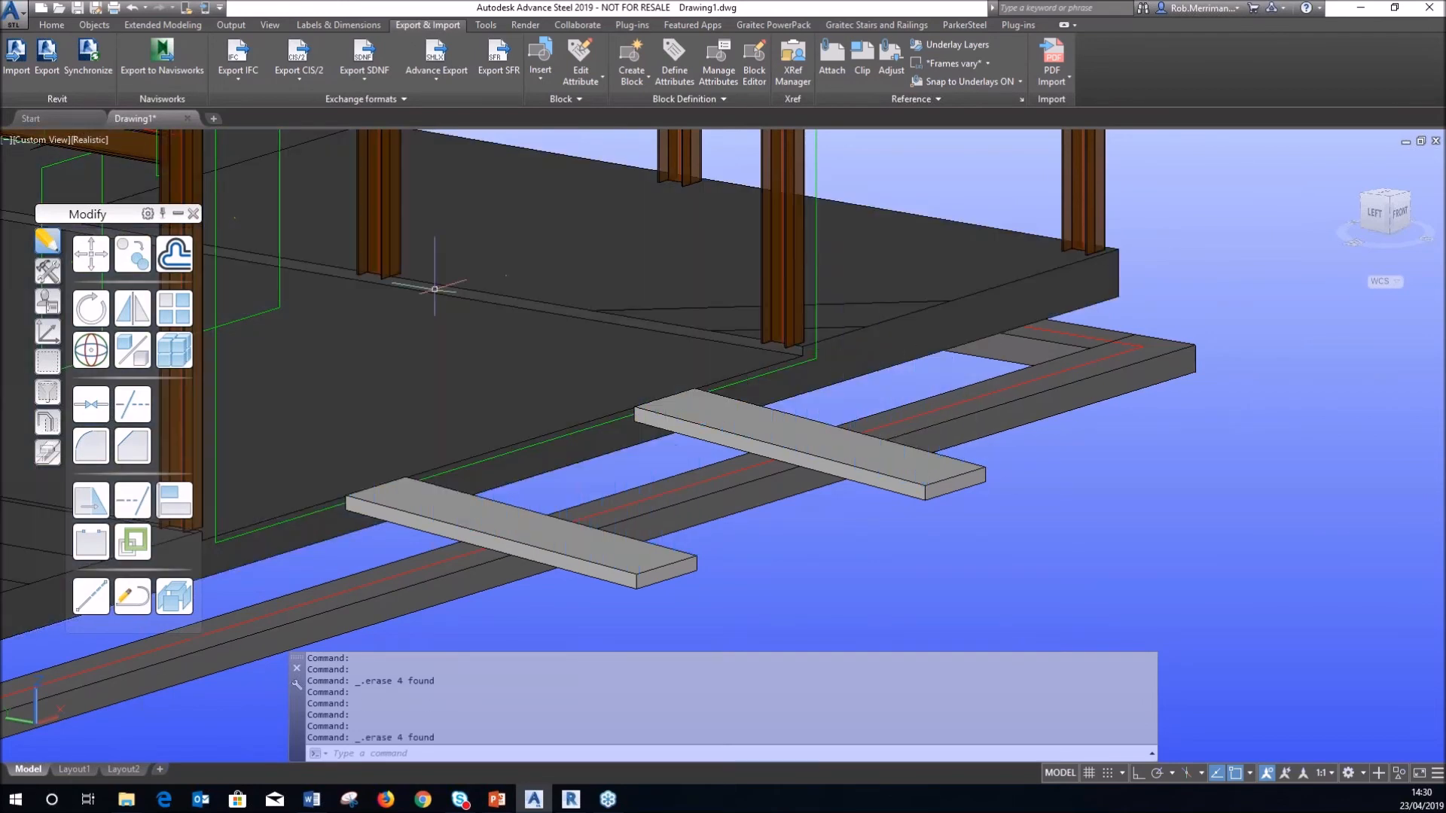
Select one green rectangular outline above the ground floor slab, extend the selection to all similar objects and erase them
{"action": "left_click", "coordinate": [272, 278]}
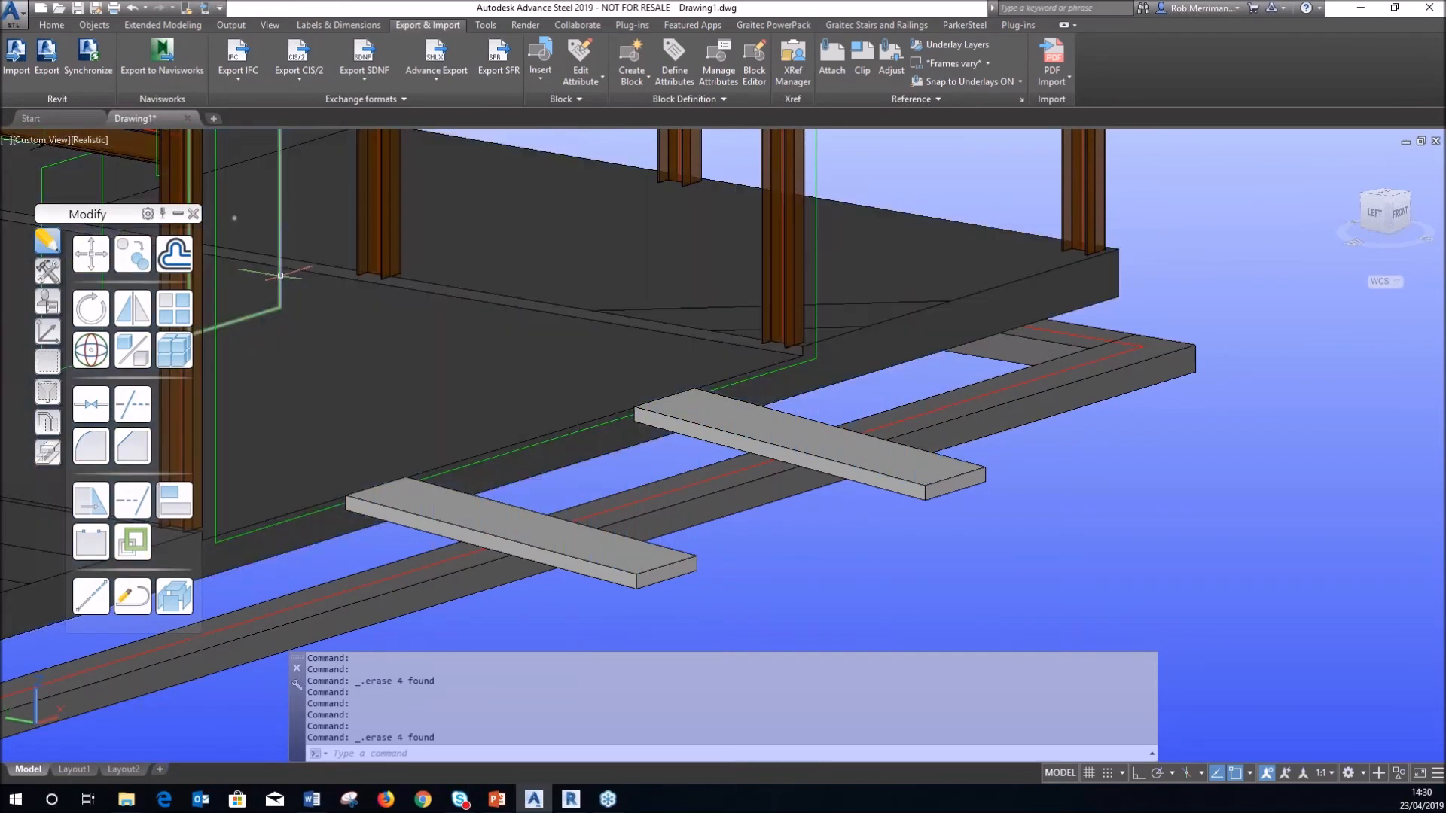
{"action": "right_click", "coordinate": [283, 277]}
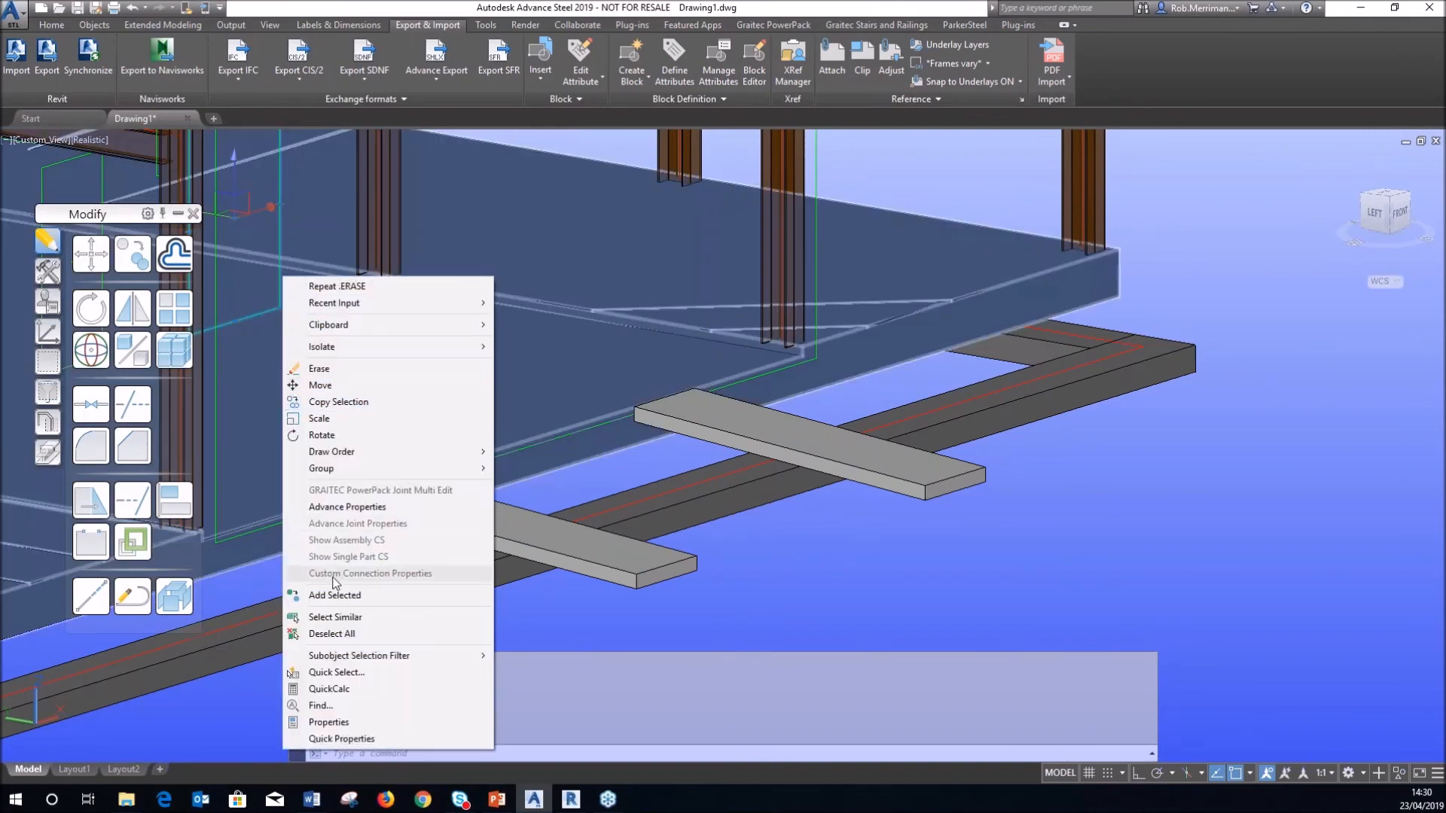
{"action": "left_click", "coordinate": [335, 617]}
{"action": "key", "text": "Delete"}
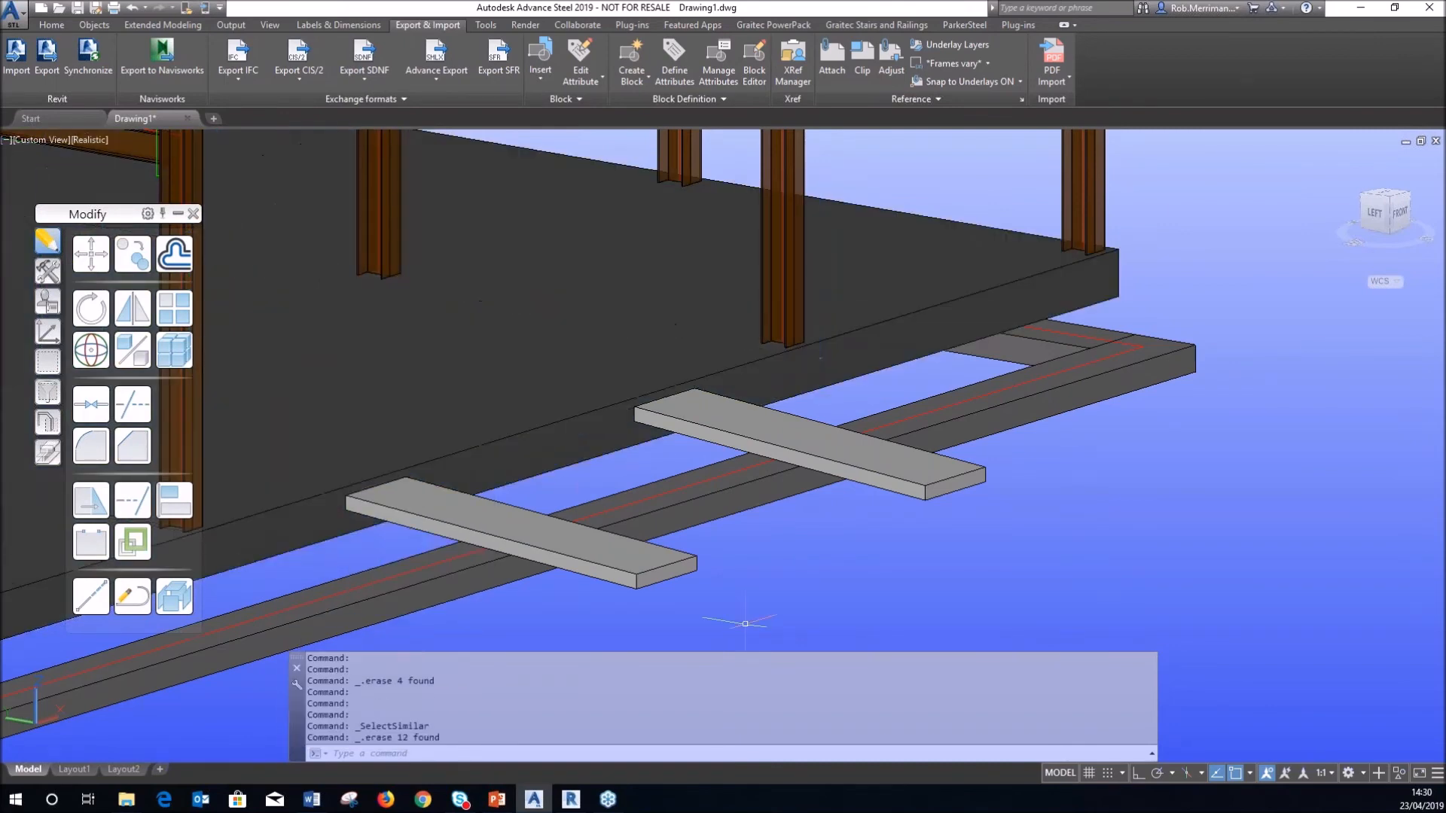
Select the green box at a roof-level beam-to-column joint, extend the selection to all similar objects and erase them
{"action": "scroll", "coordinate": [761, 518], "scroll_direction": "down", "scroll_amount": 5}
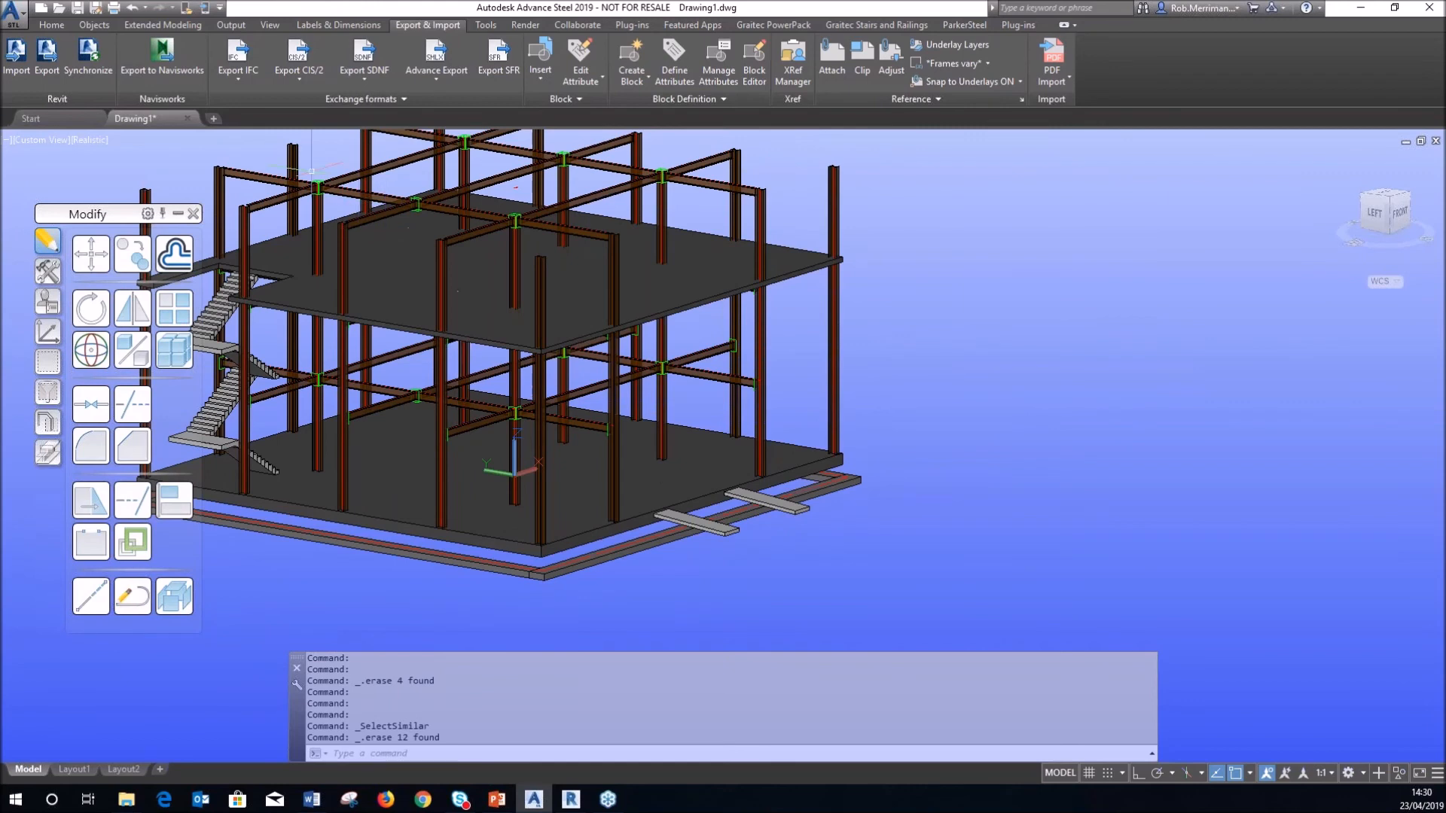
{"action": "scroll", "coordinate": [325, 174], "scroll_direction": "up", "scroll_amount": 5}
{"action": "scroll", "coordinate": [329, 169], "scroll_direction": "up", "scroll_amount": 4}
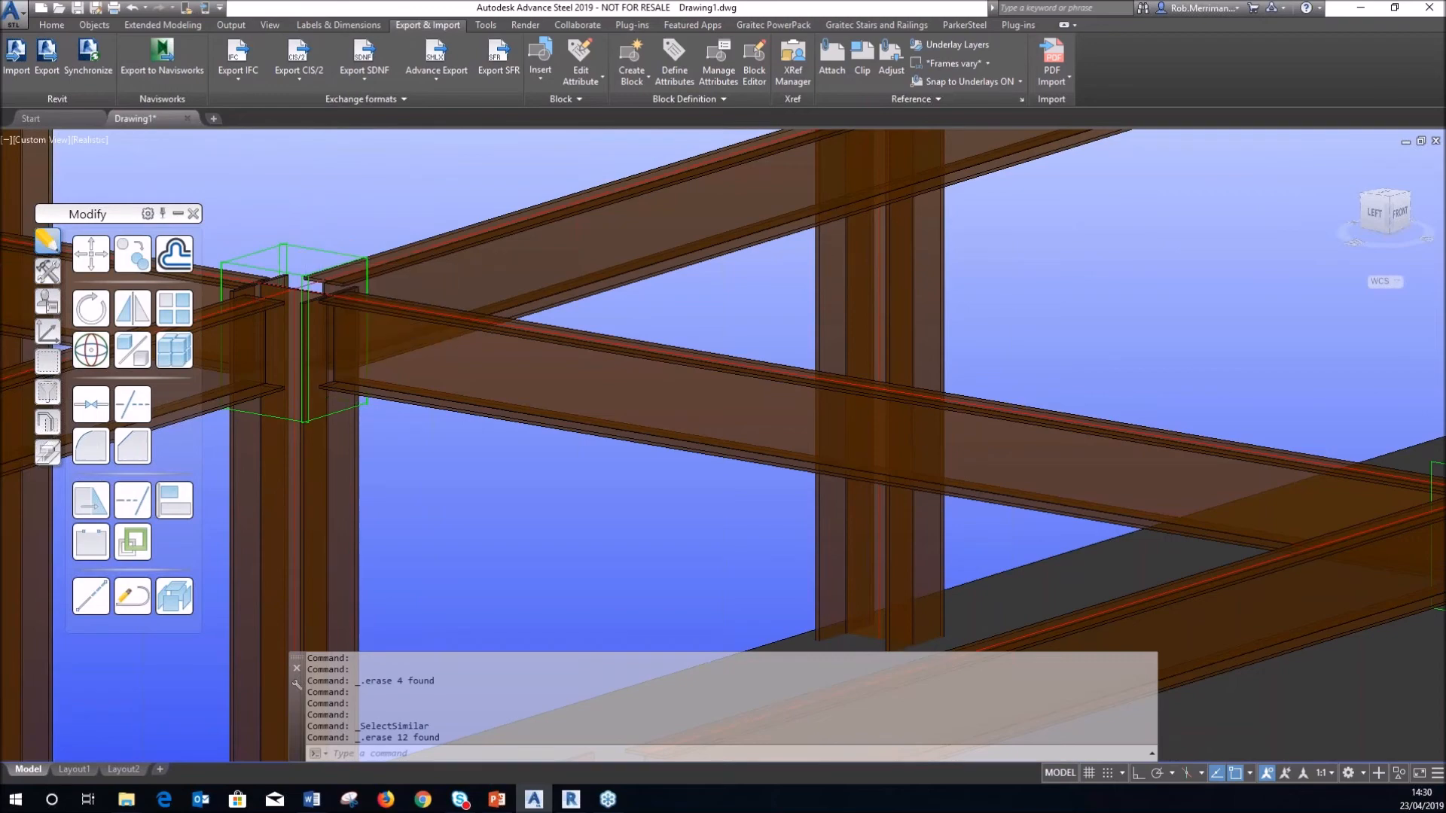
{"action": "scroll", "coordinate": [308, 314], "scroll_direction": "up", "scroll_amount": 3}
{"action": "scroll", "coordinate": [487, 352], "scroll_direction": "down", "scroll_amount": 3}
{"action": "left_click", "coordinate": [497, 306]}
{"action": "scroll", "coordinate": [600, 235], "scroll_direction": "down", "scroll_amount": 8}
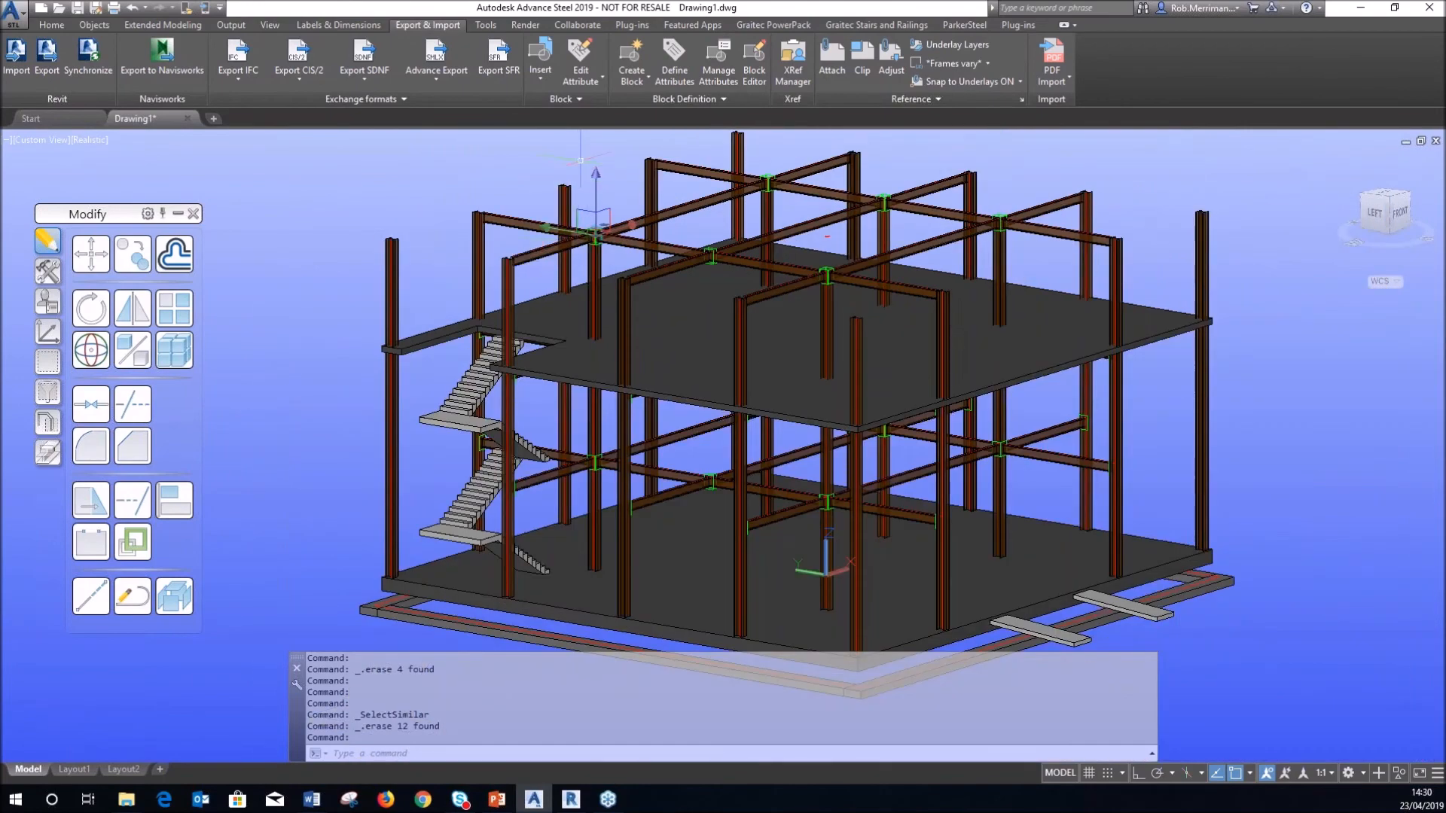
{"action": "right_click", "coordinate": [579, 160]}
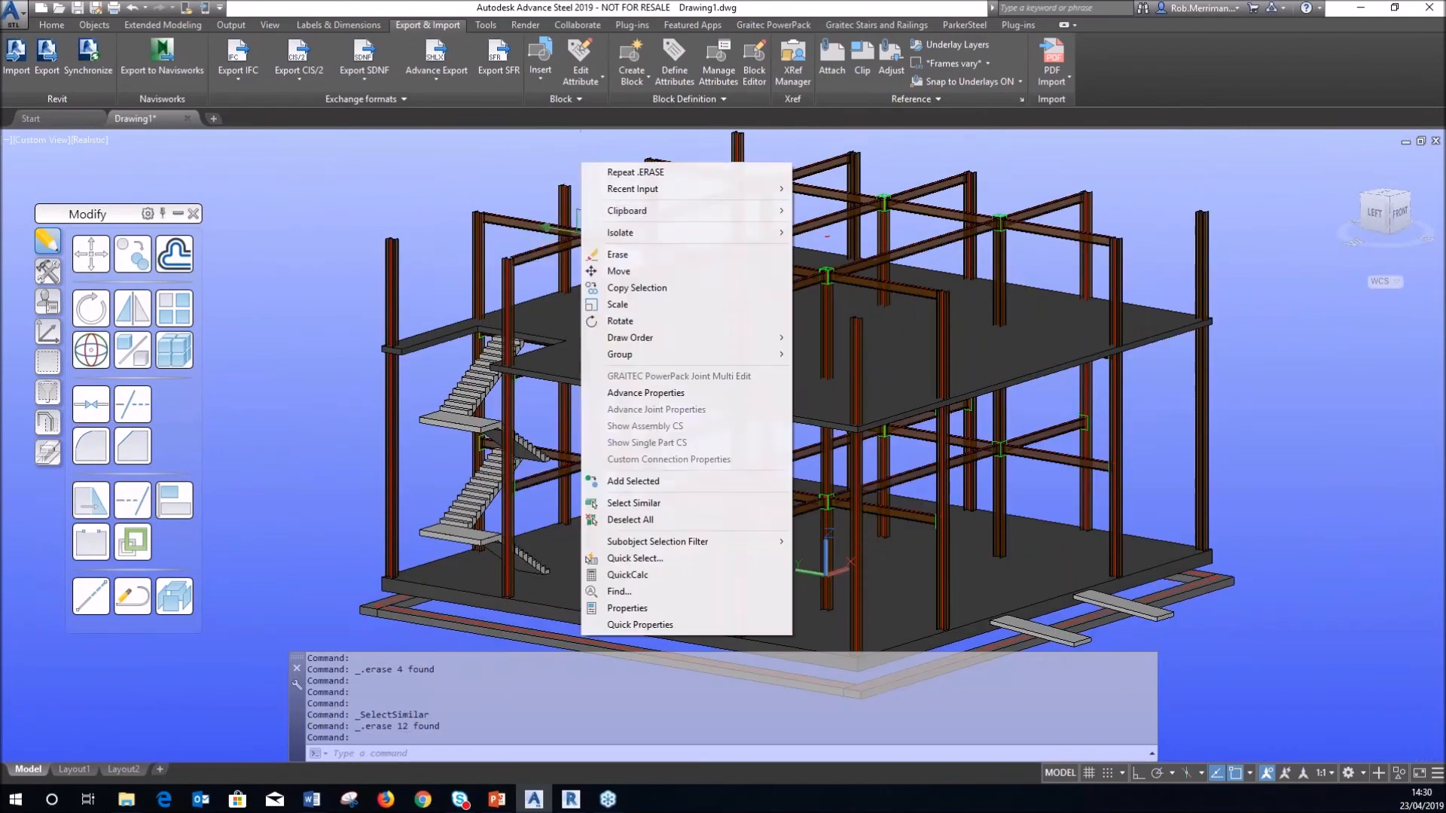
{"action": "left_click", "coordinate": [638, 503]}
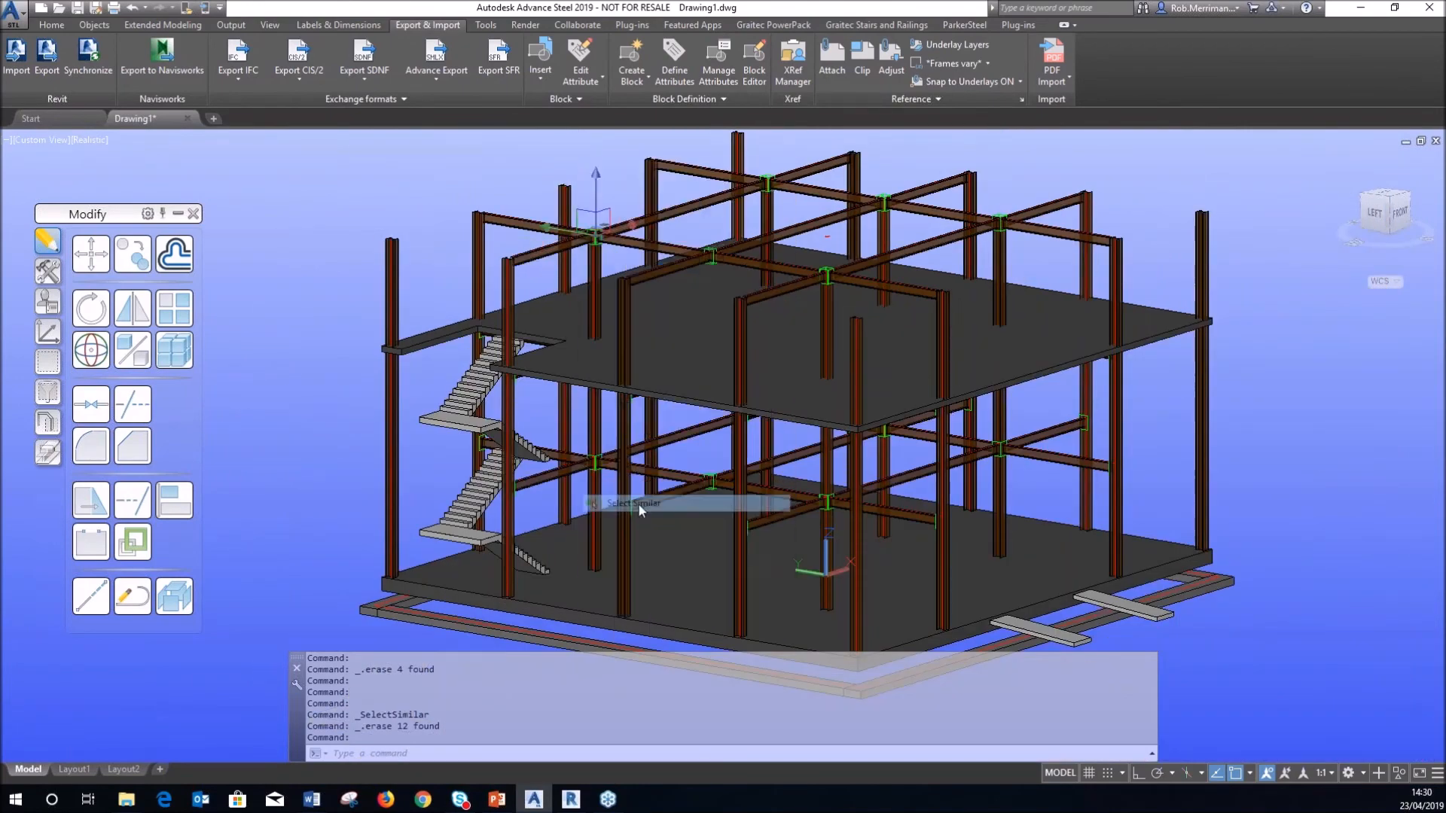
{"action": "scroll", "coordinate": [911, 272], "scroll_direction": "up", "scroll_amount": 6}
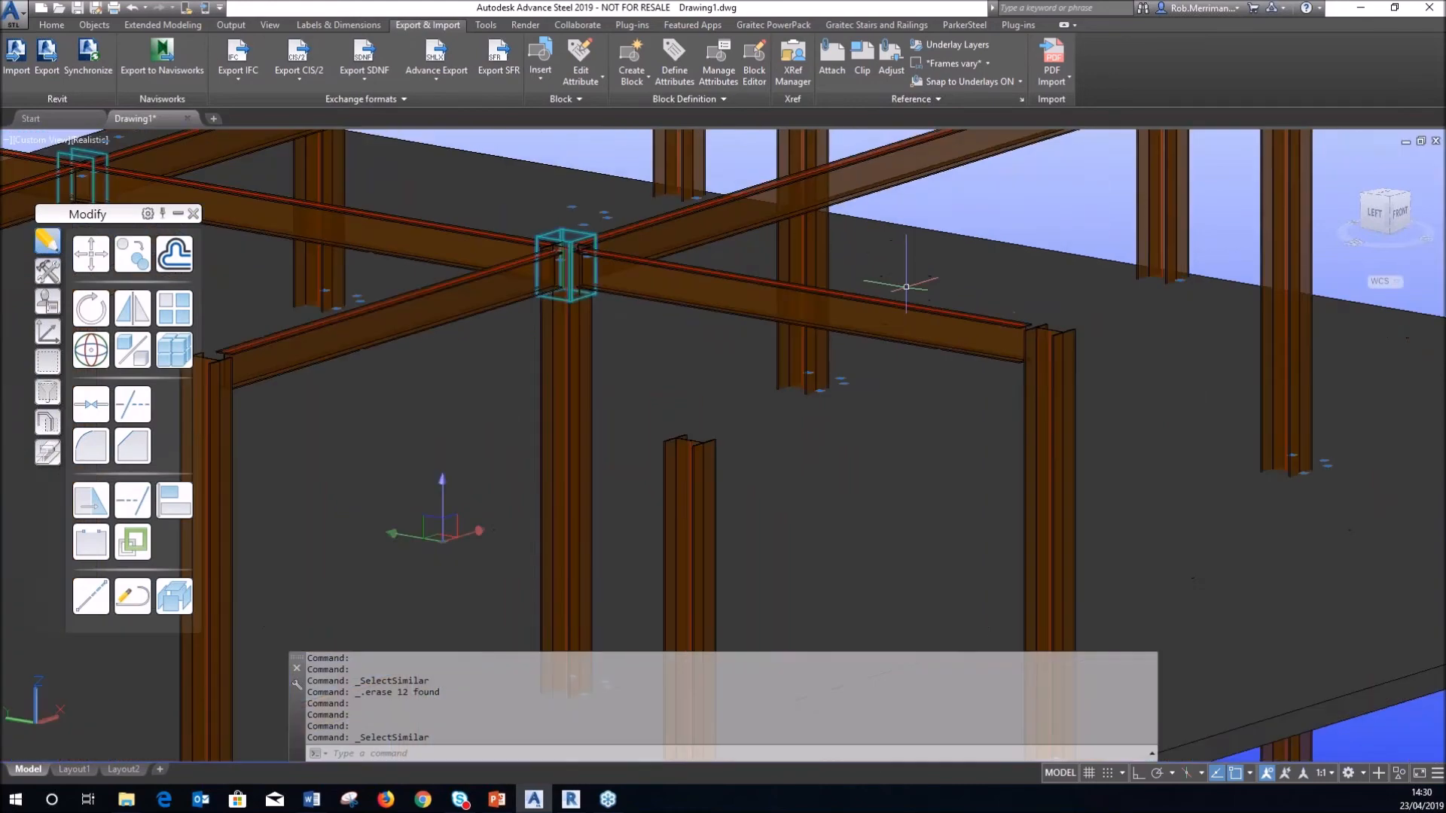
{"action": "key", "text": "Delete"}
{"action": "scroll", "coordinate": [855, 243], "scroll_direction": "down", "scroll_amount": 6}
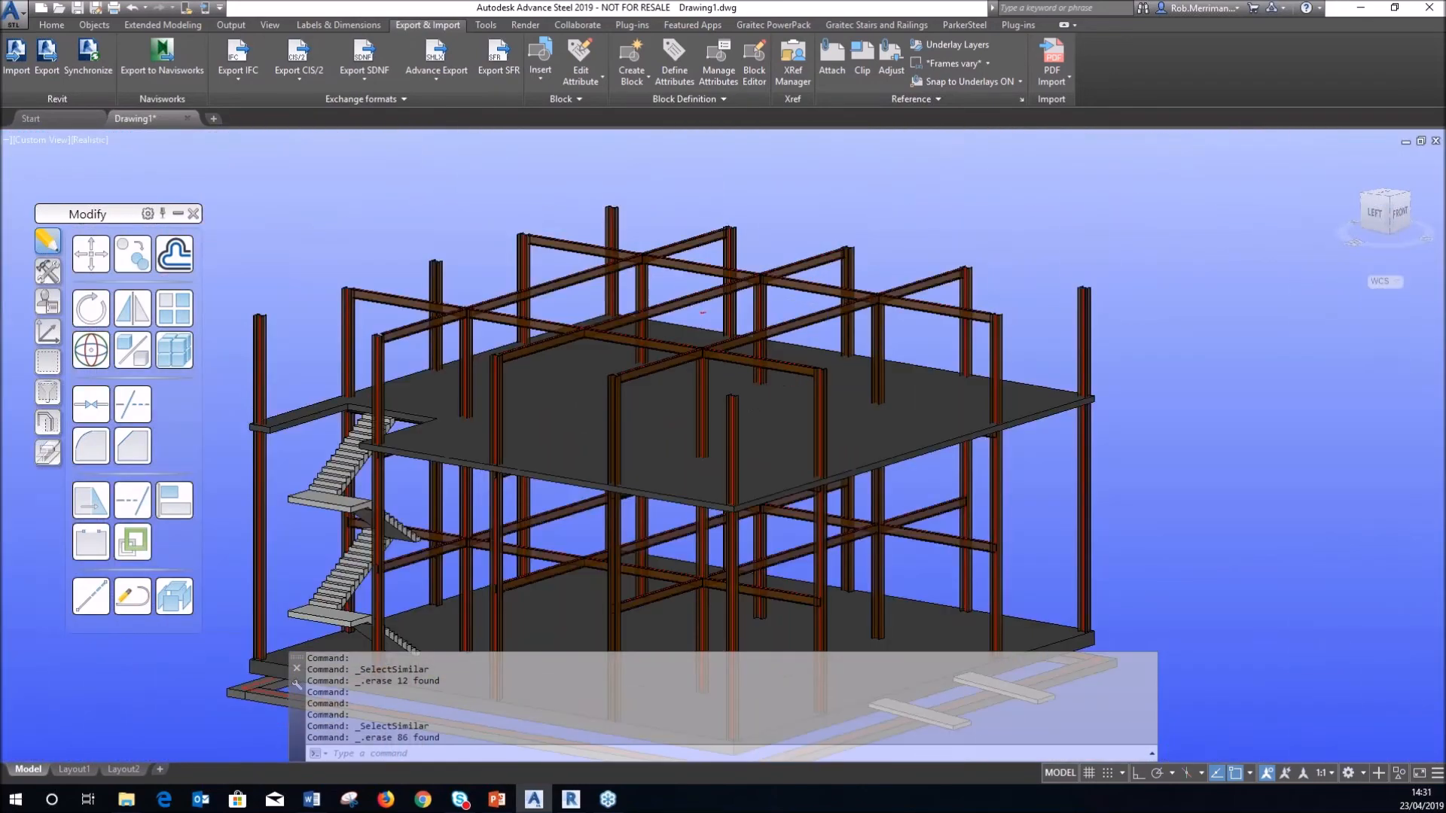
{"action": "scroll", "coordinate": [855, 244], "scroll_direction": "up", "scroll_amount": 5}
{"action": "scroll", "coordinate": [366, 200], "scroll_direction": "down", "scroll_amount": 2}
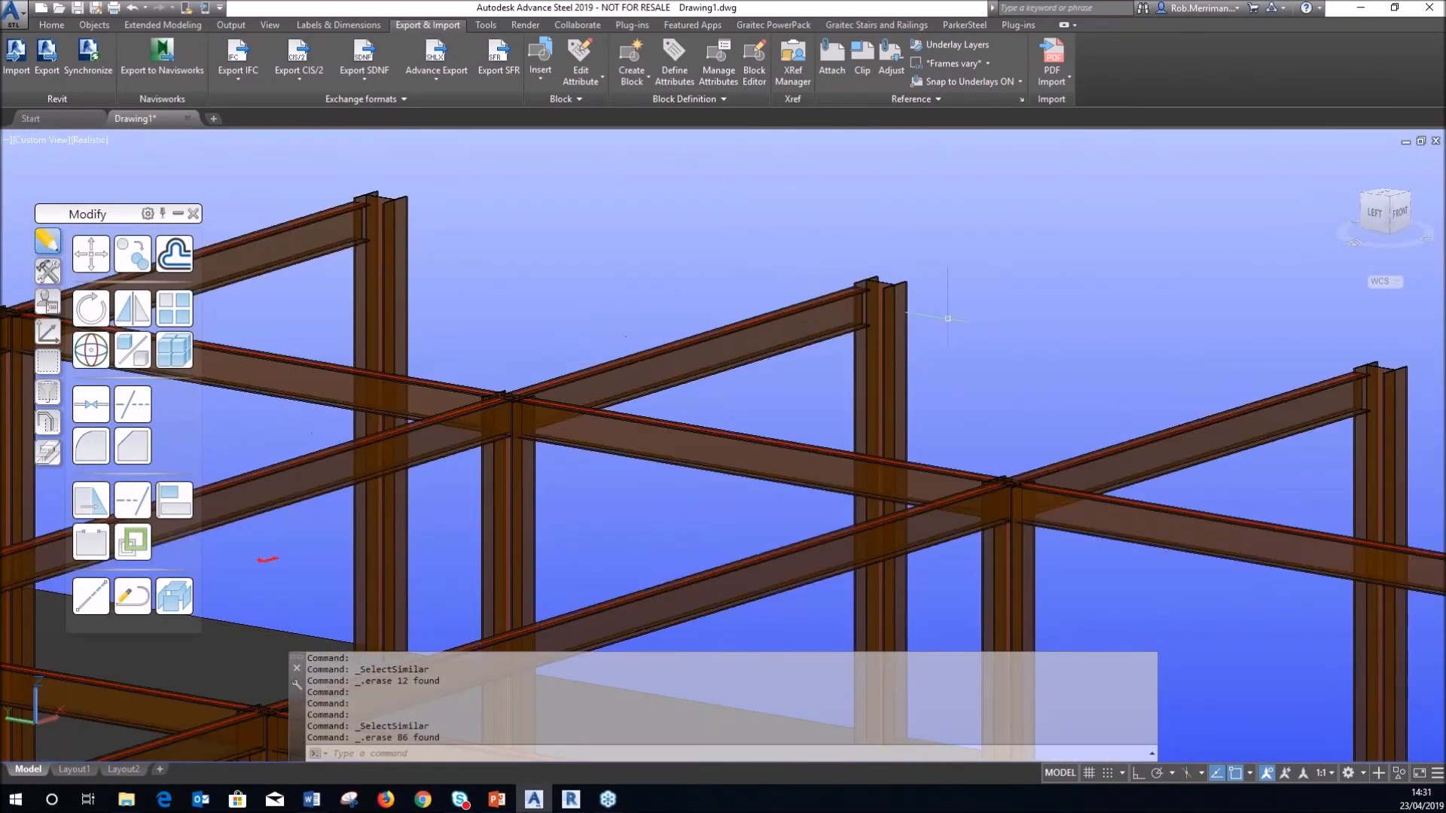
{"action": "scroll", "coordinate": [508, 384], "scroll_direction": "up", "scroll_amount": 3}
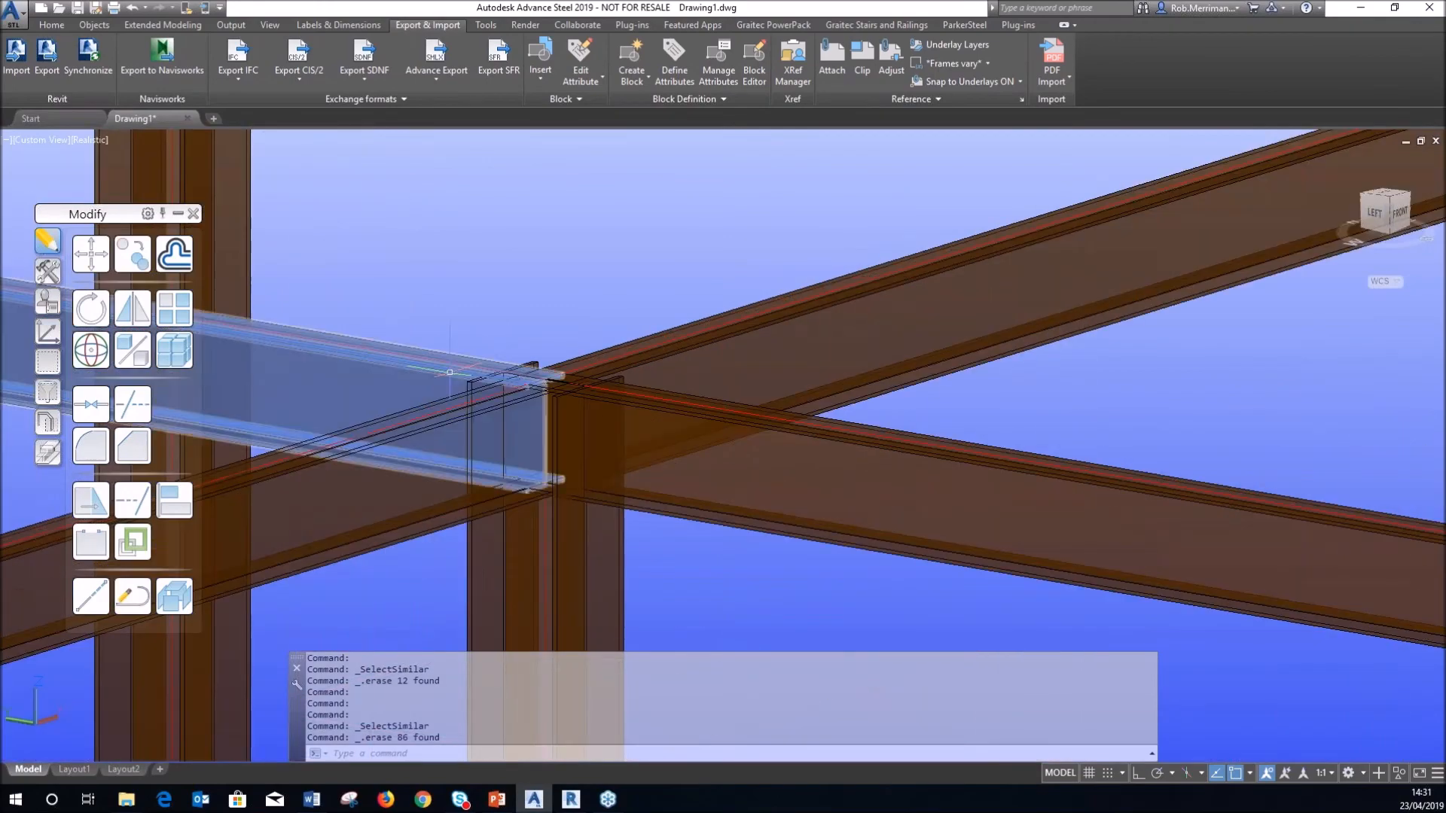
{"action": "scroll", "coordinate": [651, 438], "scroll_direction": "down", "scroll_amount": 5}
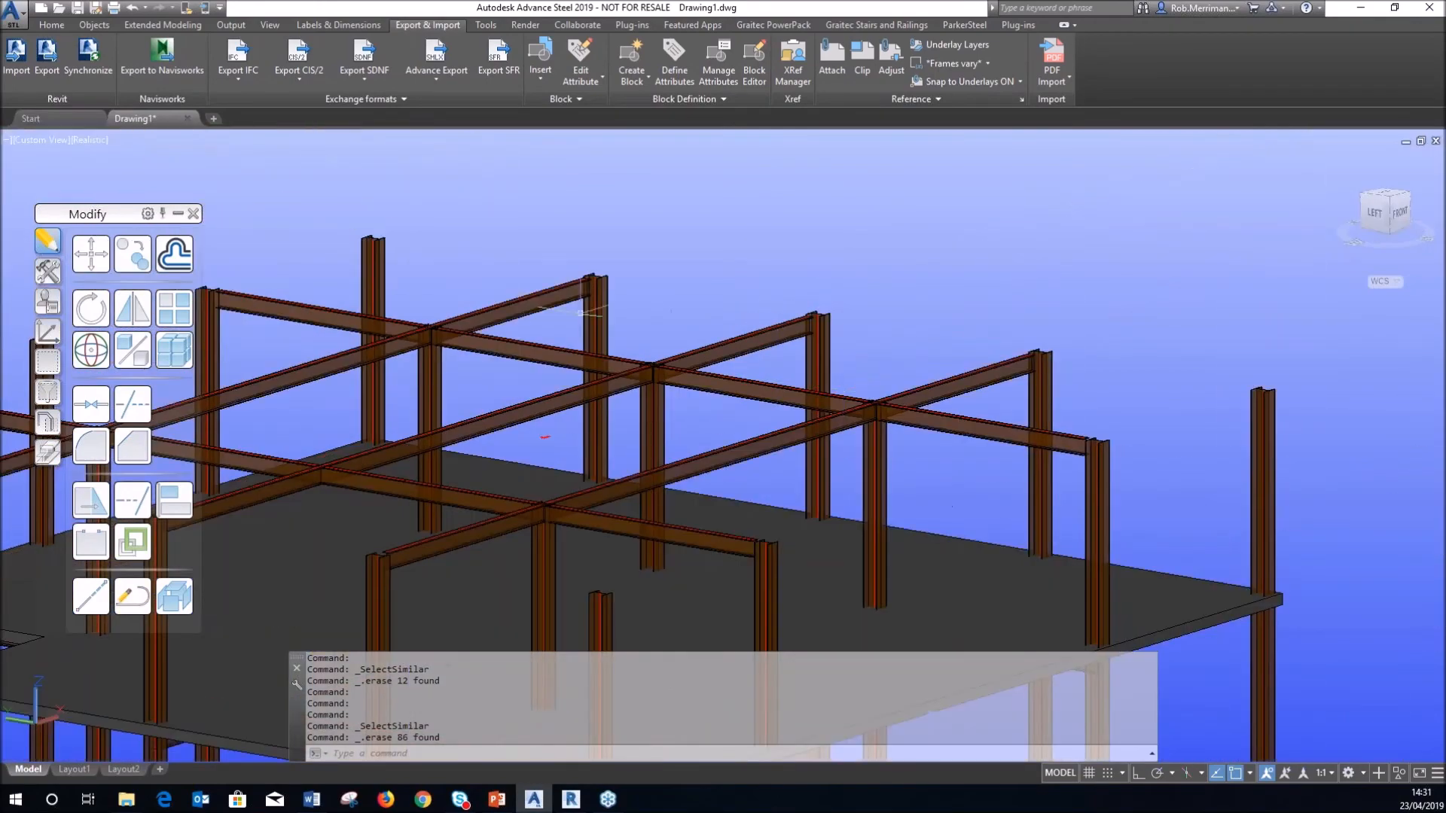
{"action": "scroll", "coordinate": [873, 421], "scroll_direction": "up", "scroll_amount": 3}
{"action": "scroll", "coordinate": [688, 329], "scroll_direction": "down", "scroll_amount": 5}
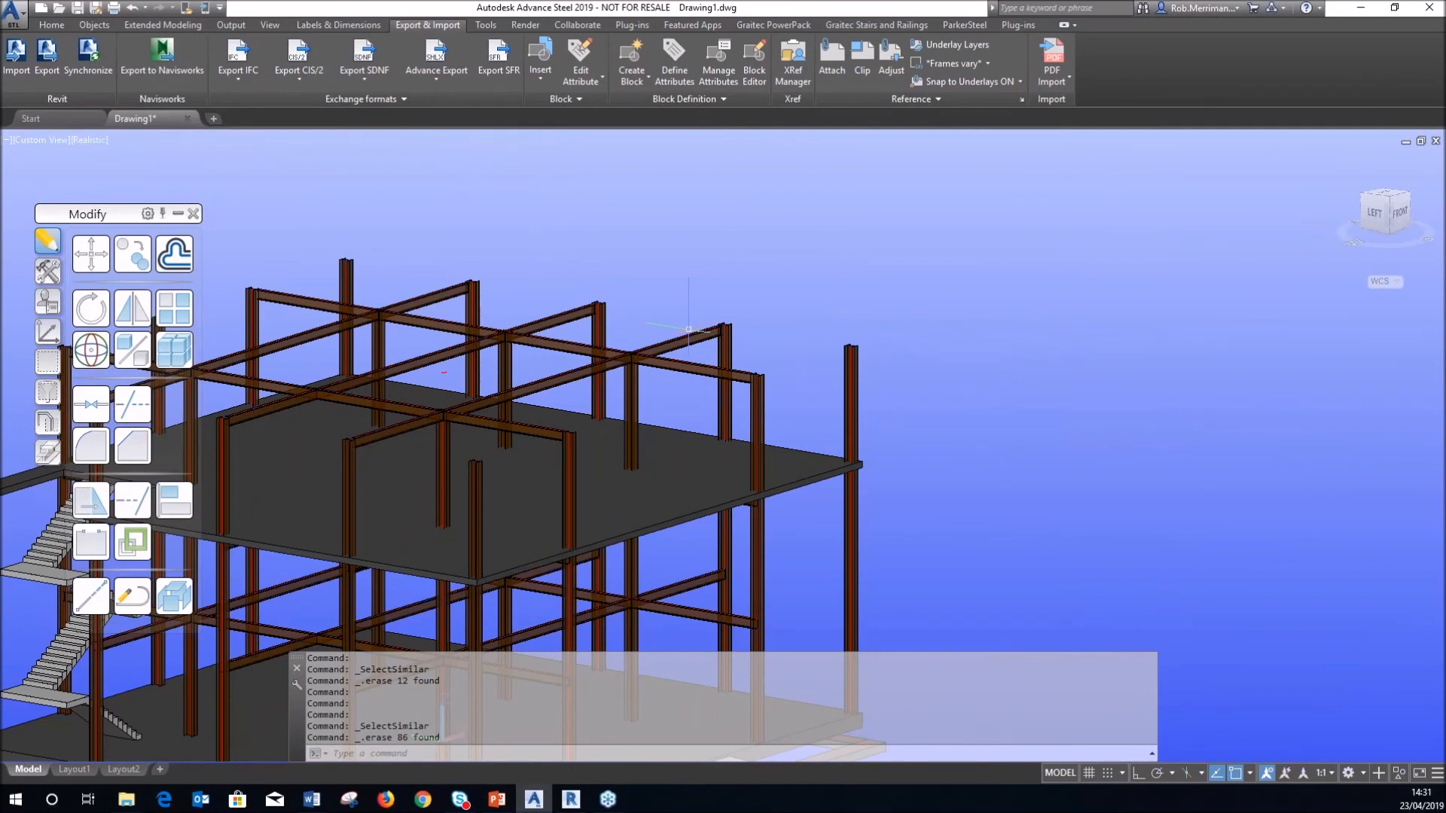
{"action": "scroll", "coordinate": [692, 329], "scroll_direction": "down", "scroll_amount": 4}
{"action": "scroll", "coordinate": [430, 308], "scroll_direction": "up", "scroll_amount": 6}
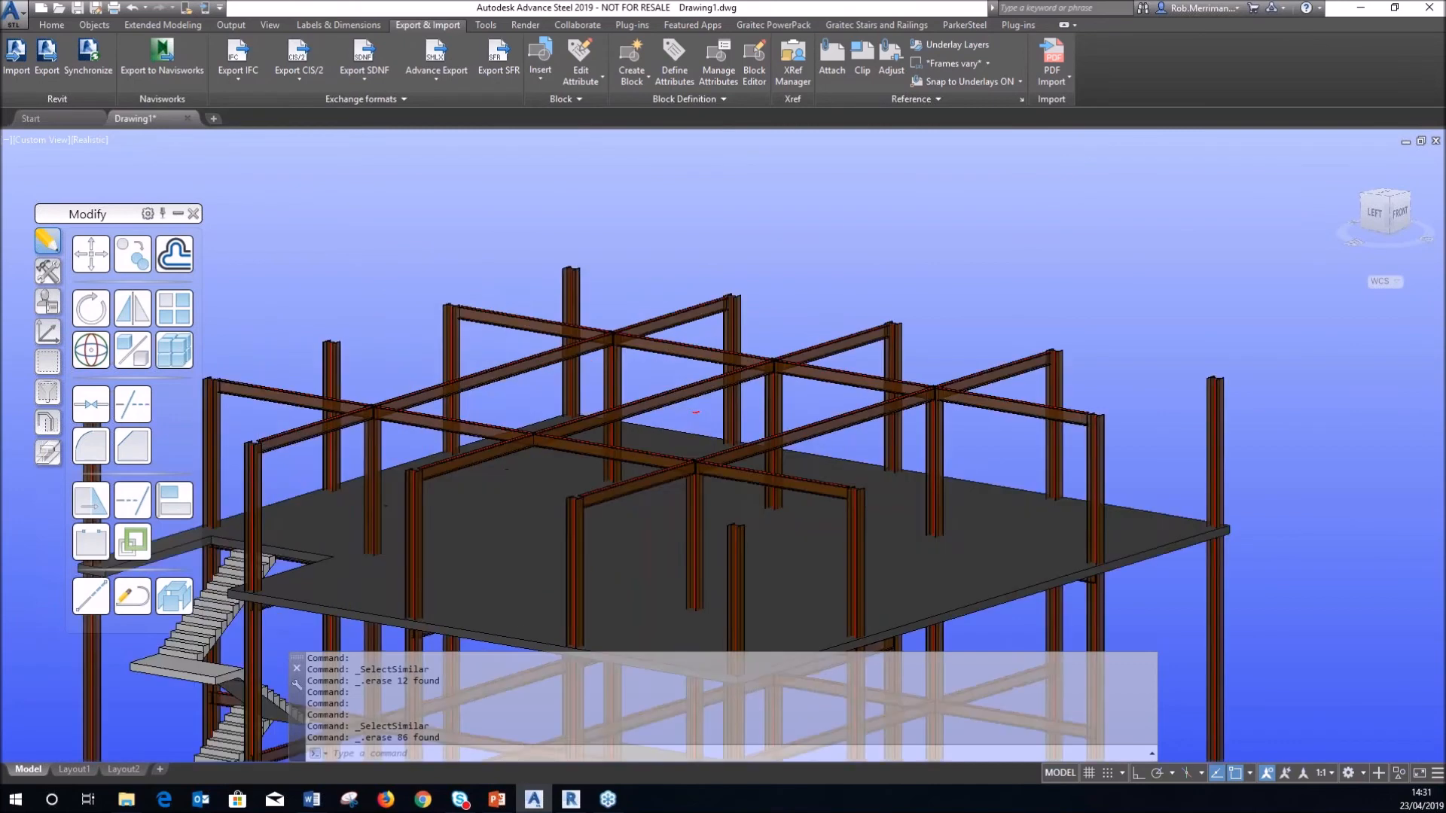
Open the Connection Vault and bring up its platform beam connections
{"action": "scroll", "coordinate": [423, 313], "scroll_direction": "up", "scroll_amount": 3}
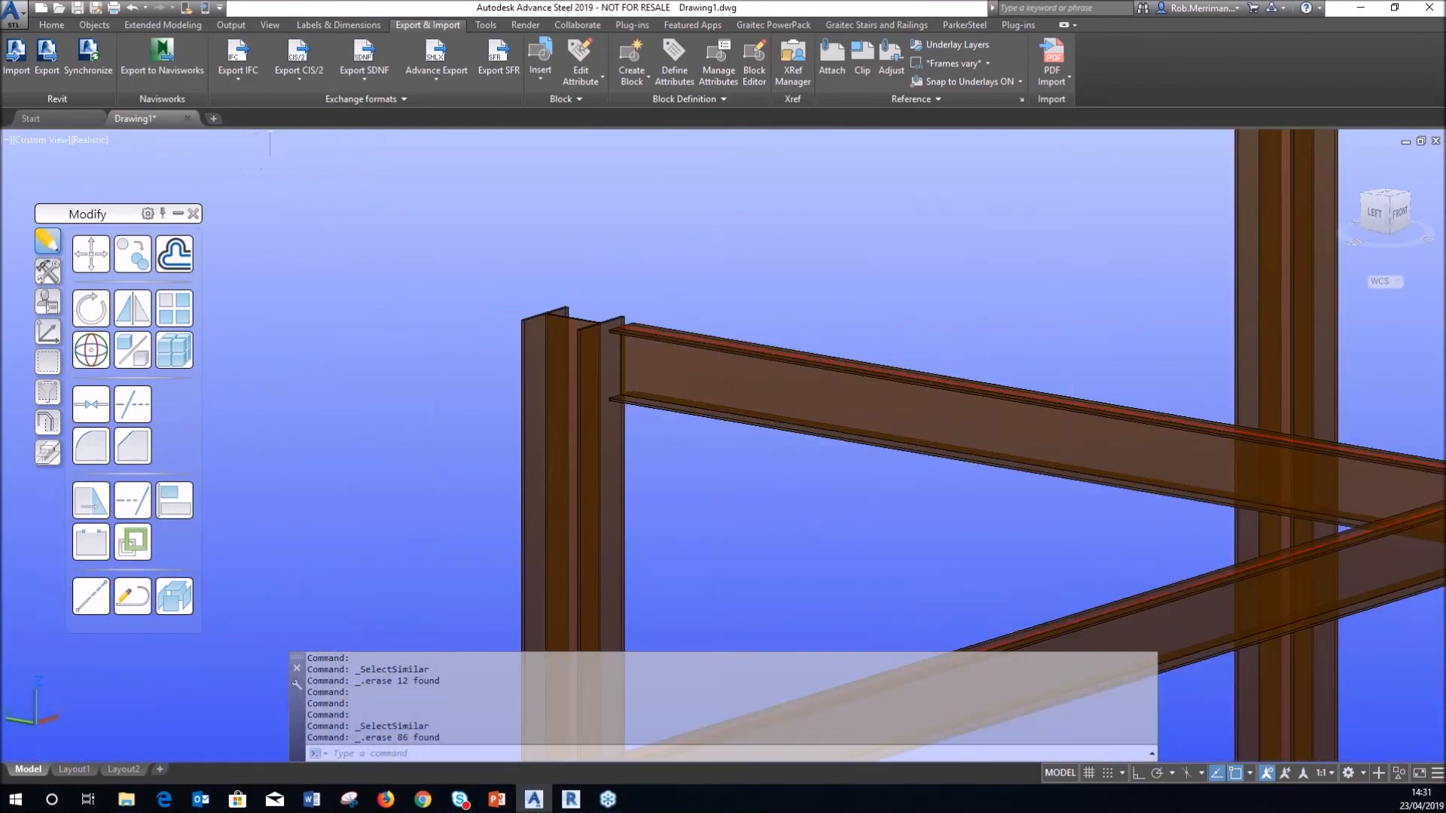
{"action": "left_click", "coordinate": [53, 23]}
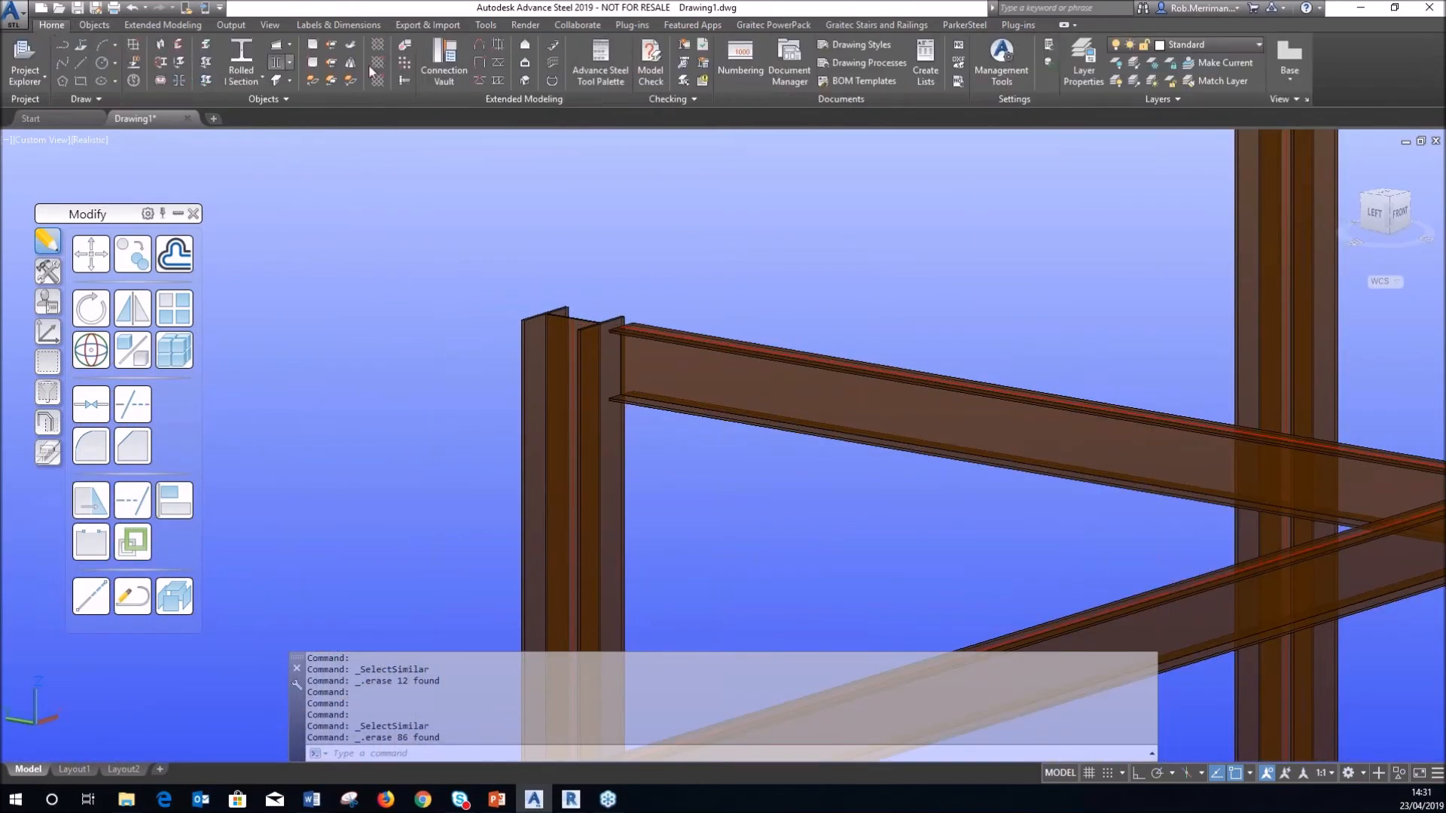
{"action": "left_click", "coordinate": [445, 84]}
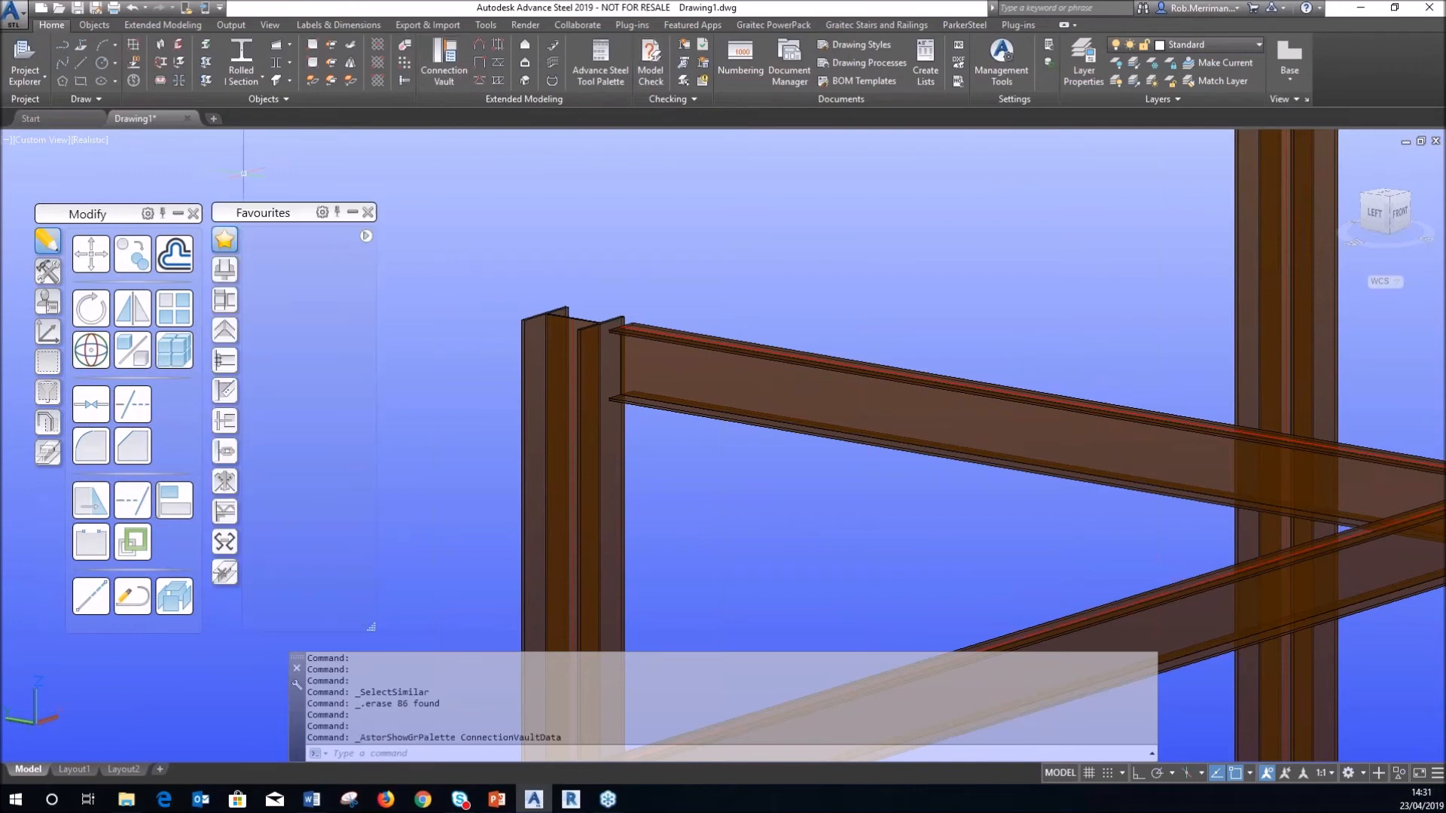
{"action": "left_click", "coordinate": [227, 267]}
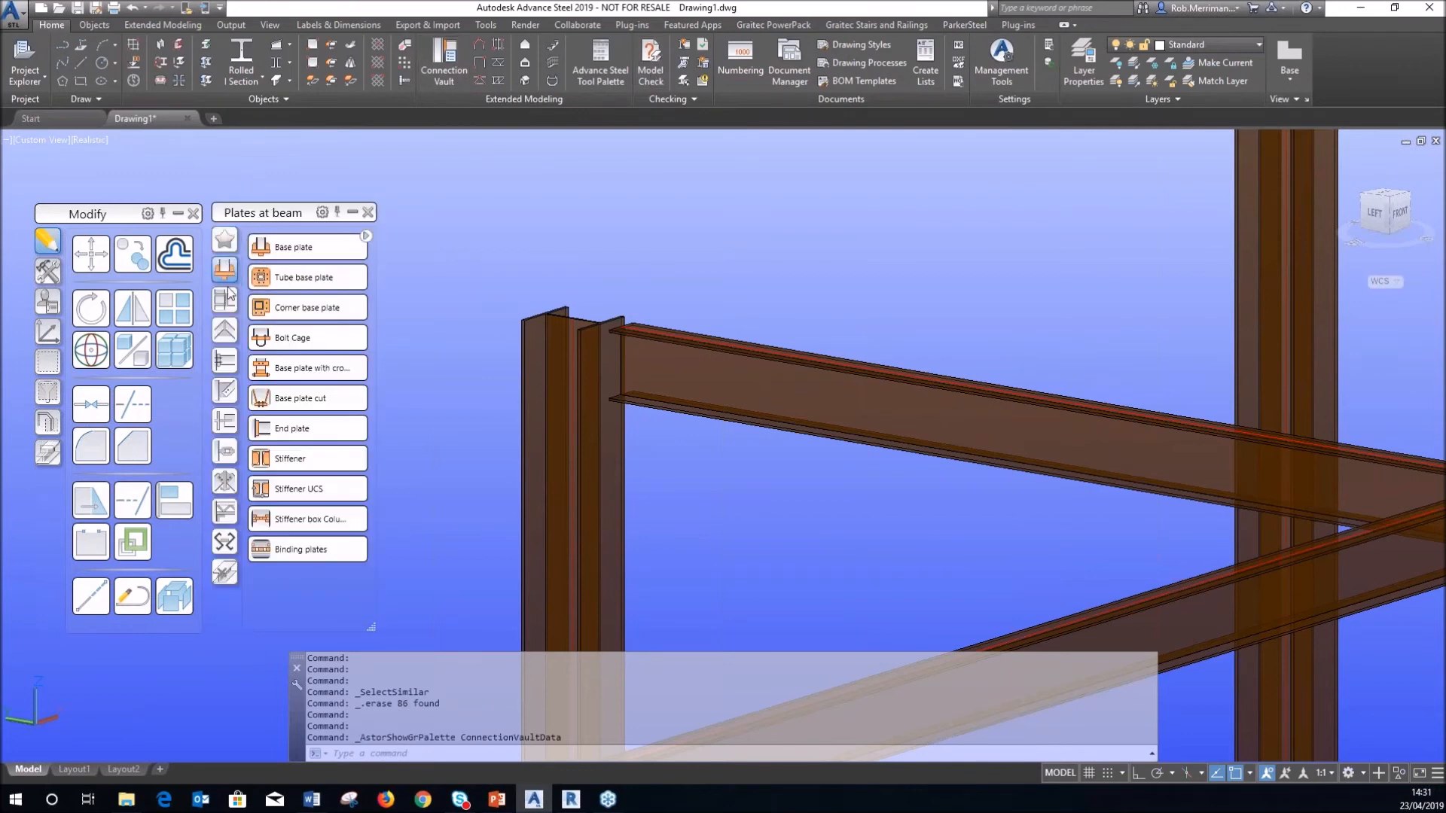
{"action": "mouse_move", "coordinate": [225, 253]}
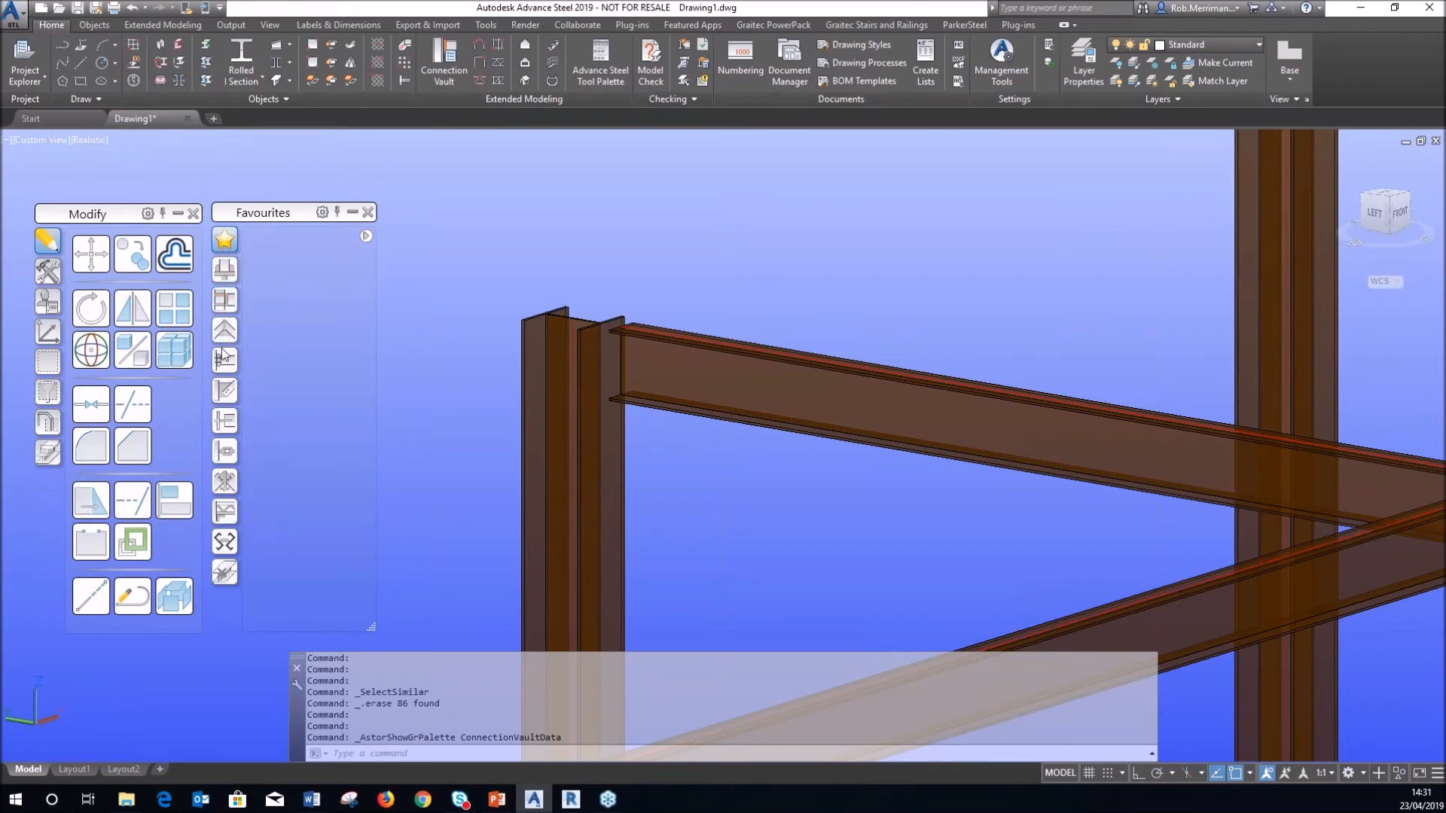
{"action": "mouse_move", "coordinate": [225, 359]}
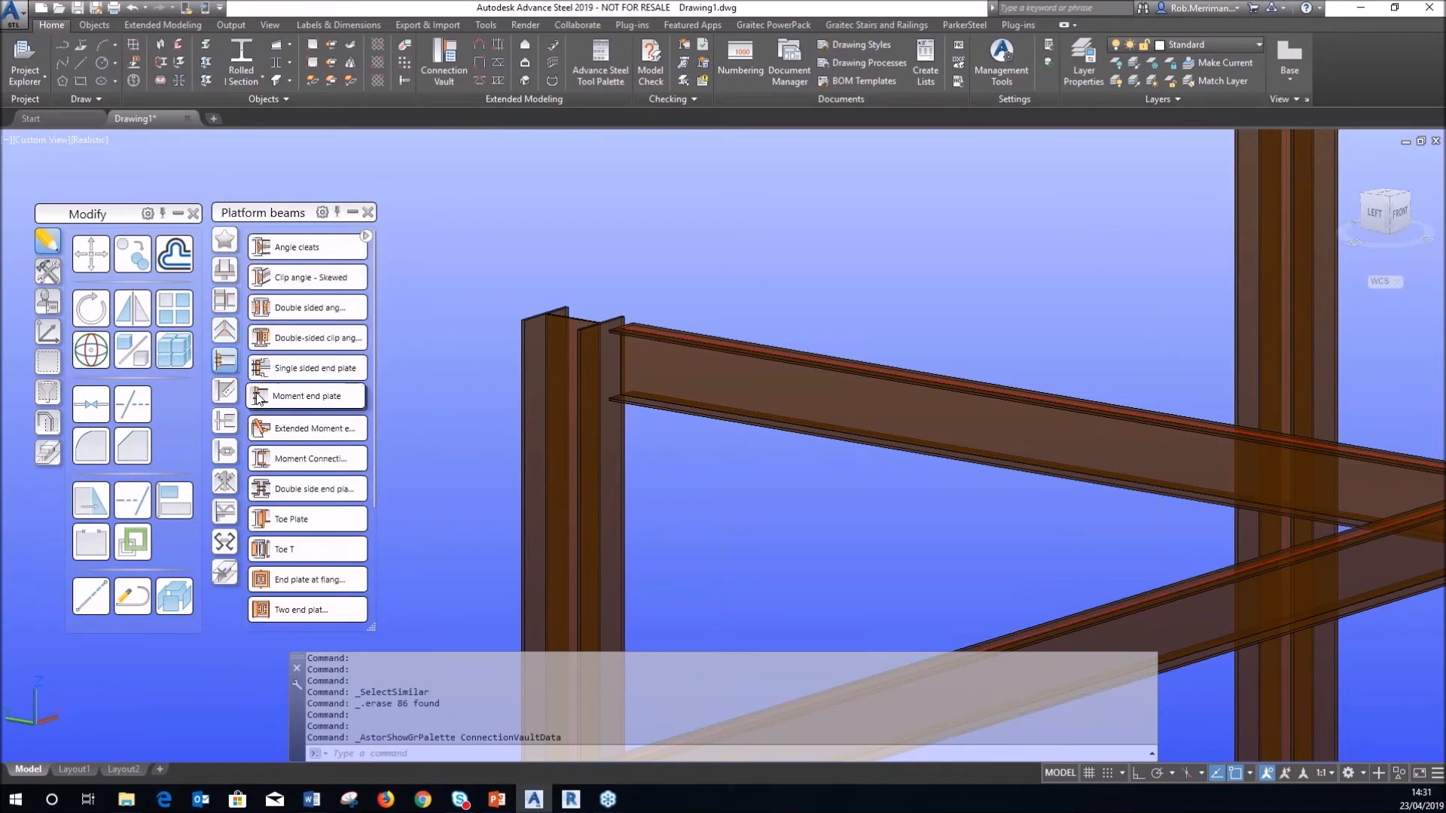
Create a single sided end plate joint with the roof-level perimeter column as main beam and its adjoining beam as secondary, keeping the default settings
{"action": "left_click", "coordinate": [308, 366]}
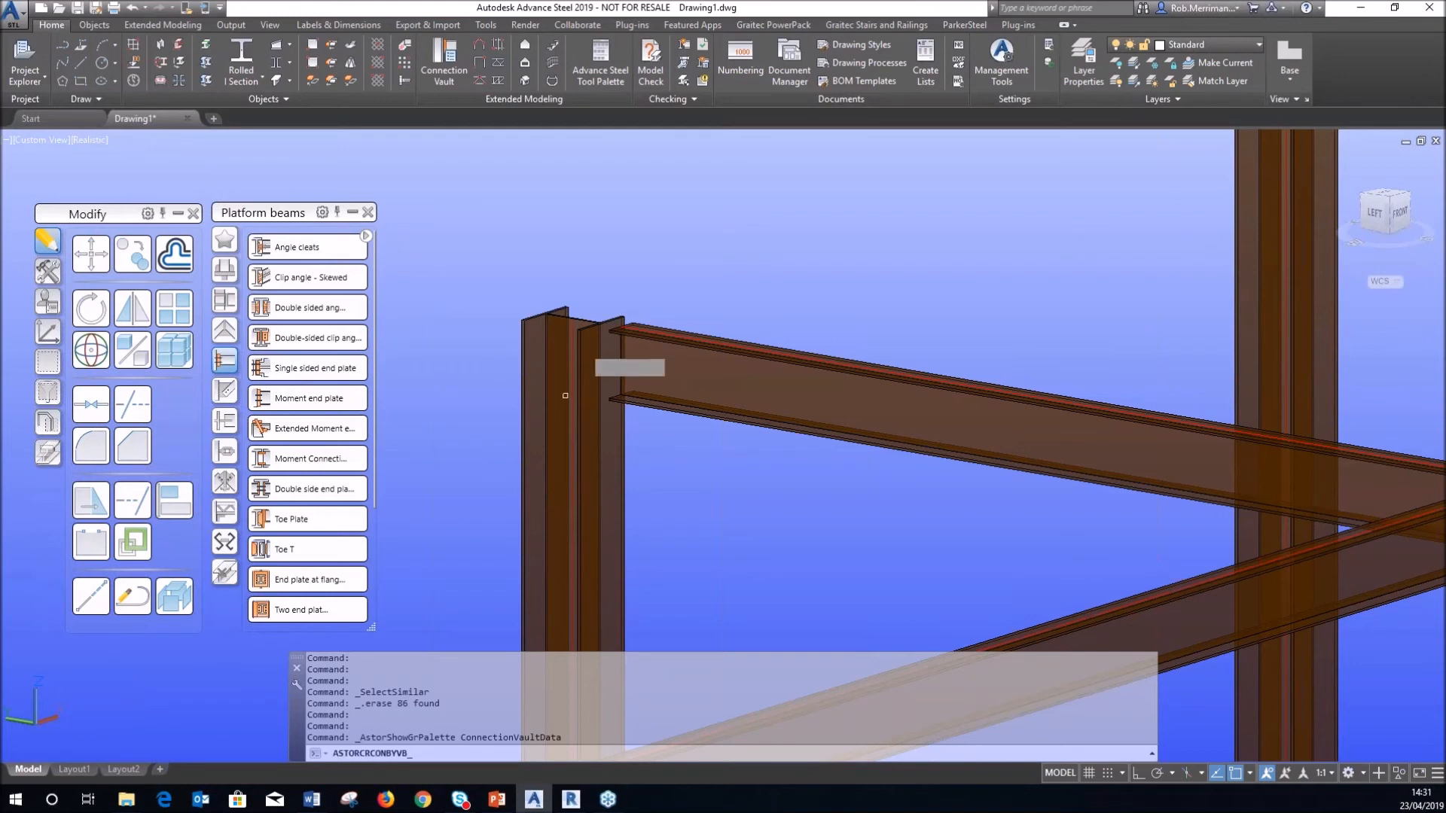
{"action": "left_click", "coordinate": [633, 373]}
{"action": "key", "text": "Return"}
{"action": "left_click", "coordinate": [653, 349]}
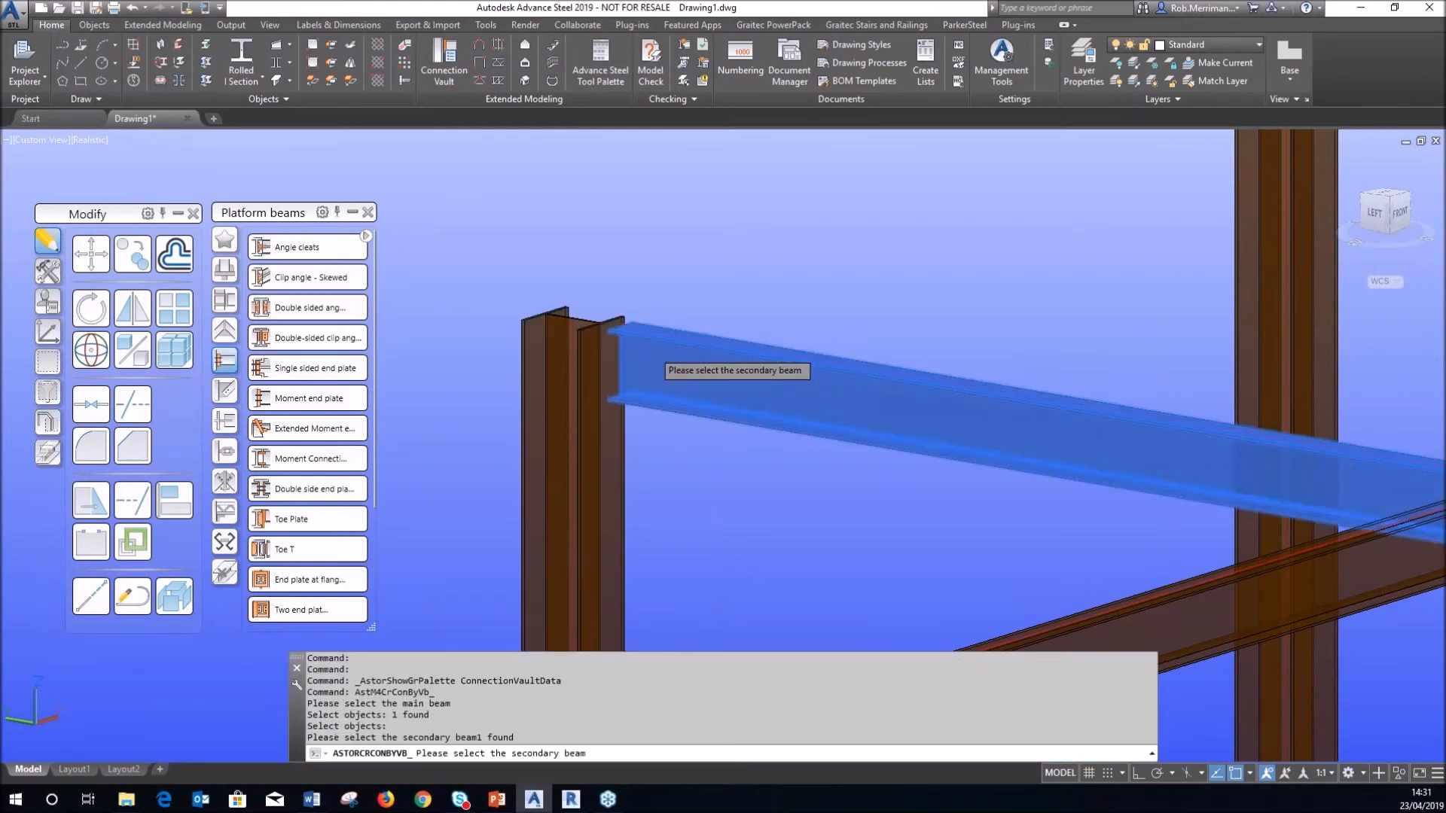
{"action": "key", "text": "Return"}
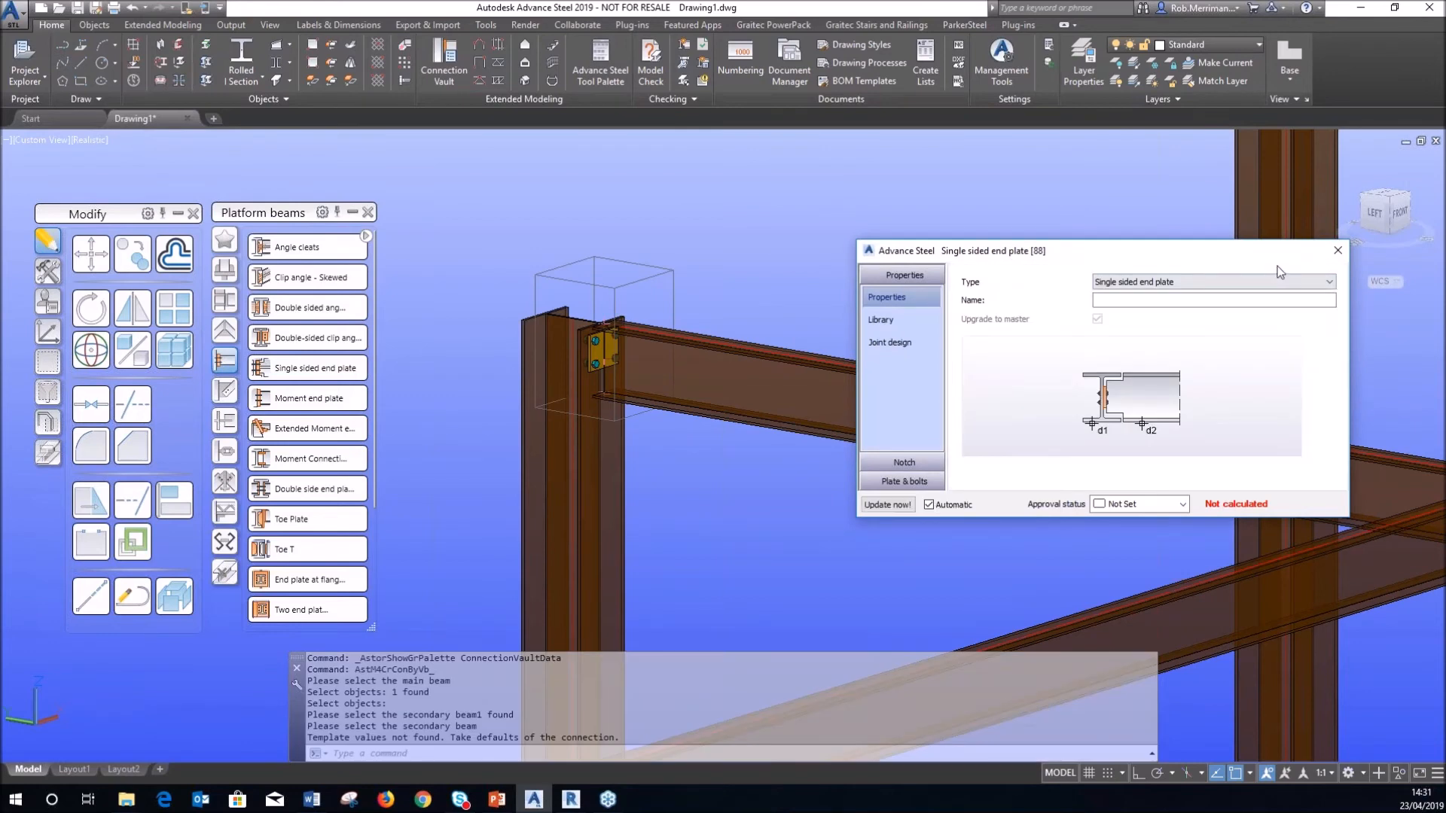
{"action": "left_click", "coordinate": [1337, 250]}
Start transferring the joint to multiple locations, using the new single sided end plate as the source joint
{"action": "left_click", "coordinate": [47, 271]}
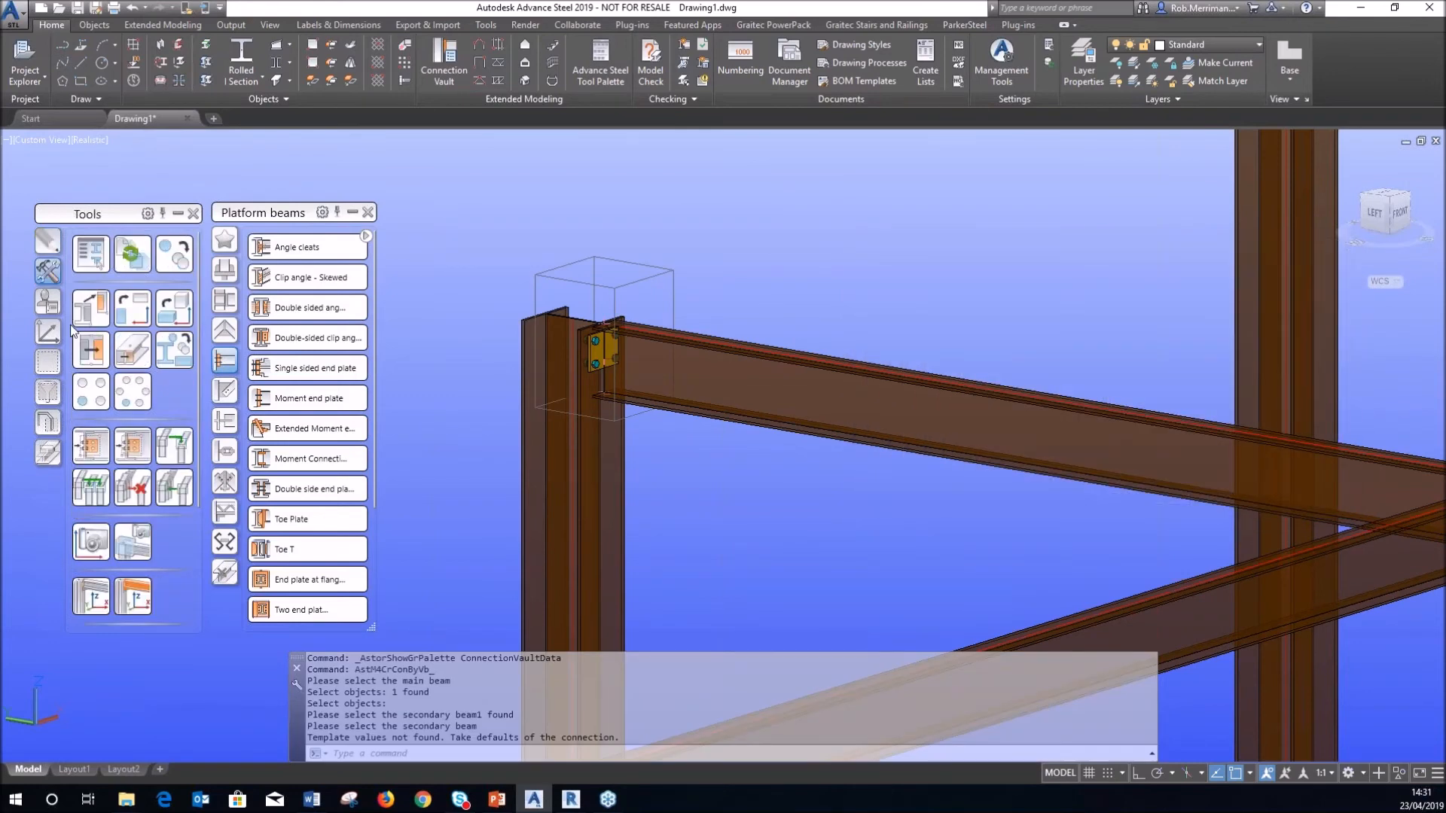
{"action": "left_click", "coordinate": [133, 446]}
{"action": "scroll", "coordinate": [594, 323], "scroll_direction": "up", "scroll_amount": 5}
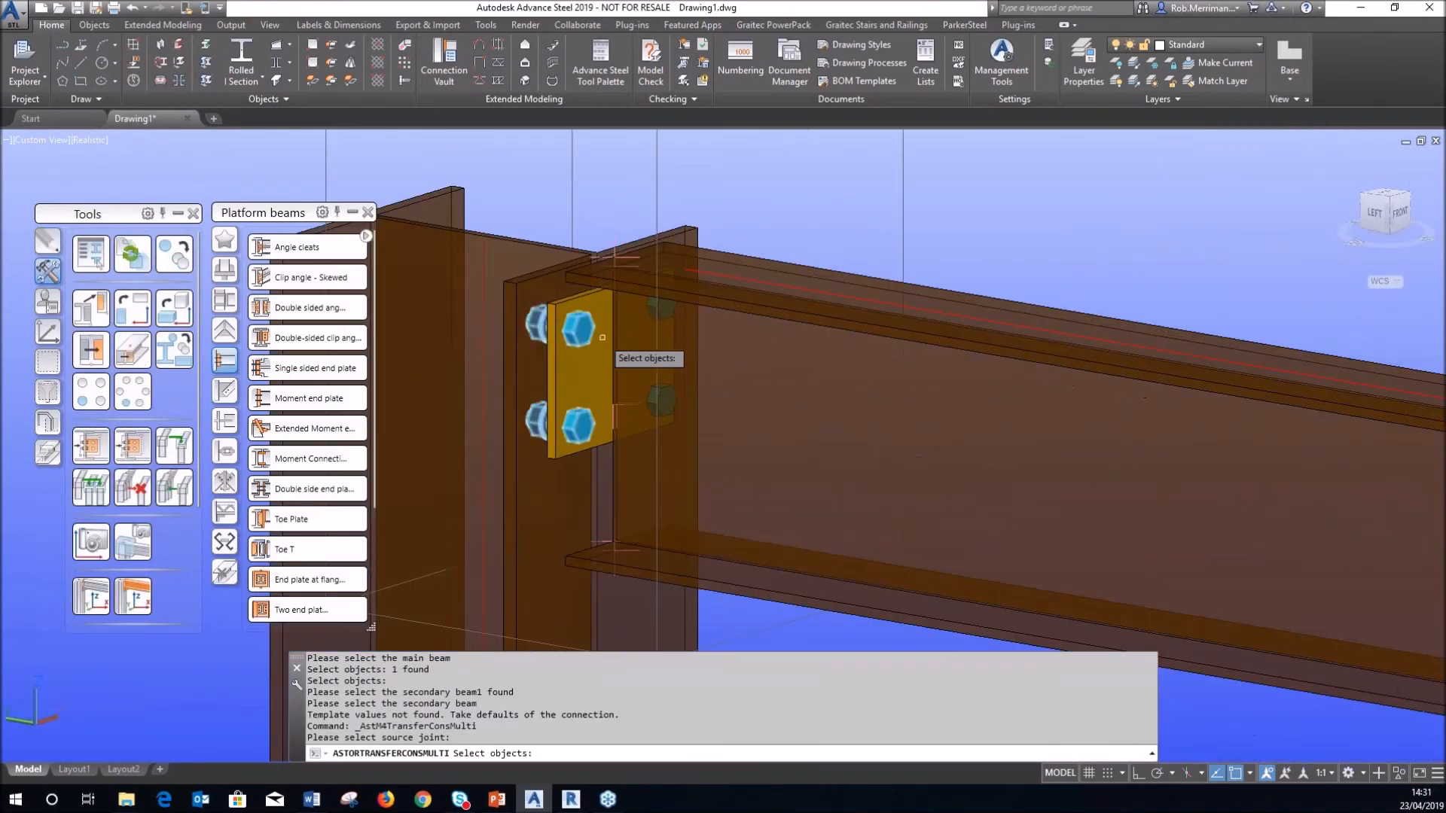
{"action": "left_click", "coordinate": [594, 322]}
{"action": "key", "text": "Return"}
Select the nine other perimeter columns supporting the roof beams as the main members for the copied joints
{"action": "scroll", "coordinate": [599, 325], "scroll_direction": "down", "scroll_amount": 6}
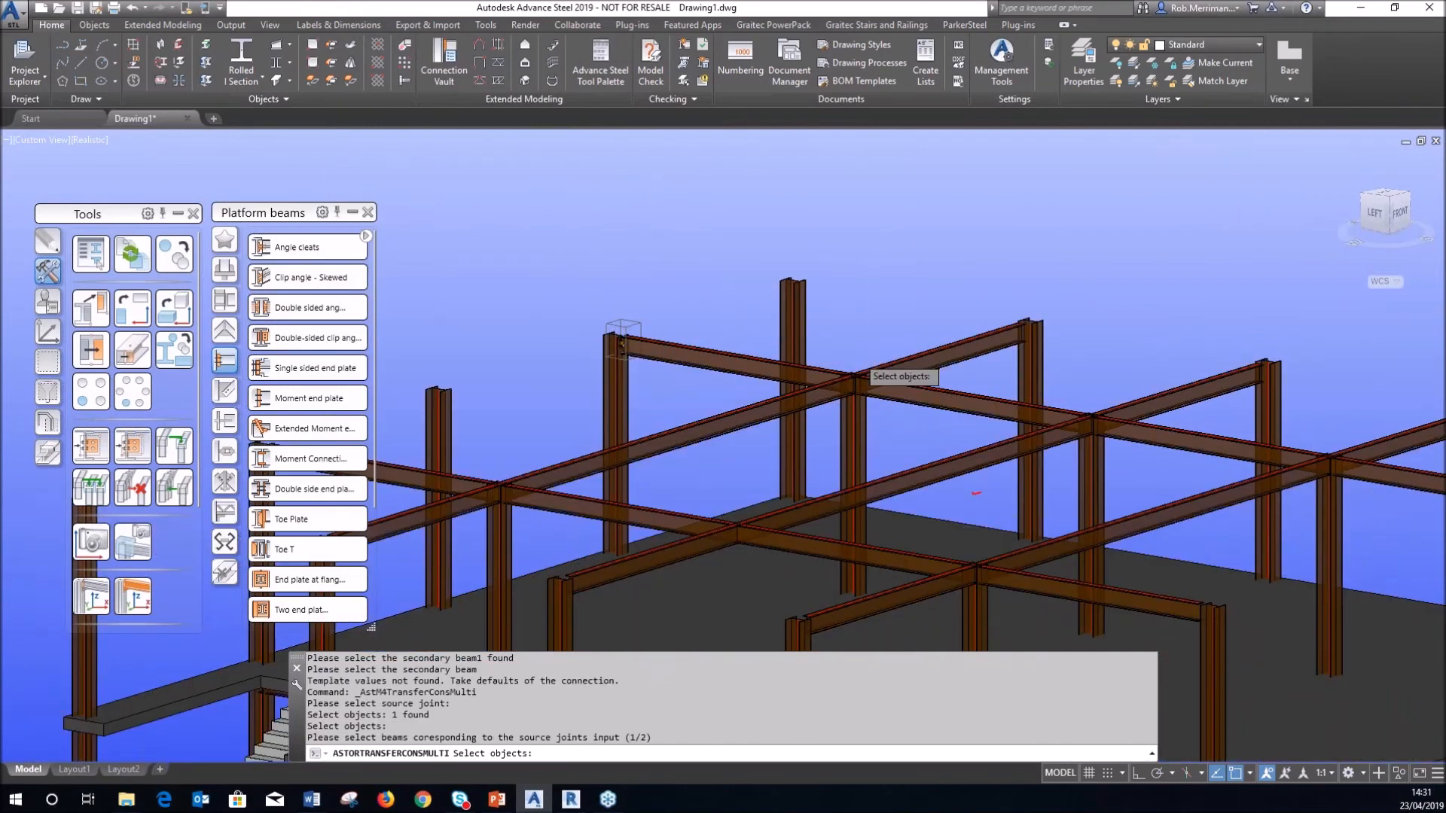
{"action": "scroll", "coordinate": [857, 370], "scroll_direction": "down", "scroll_amount": 4}
{"action": "left_click", "coordinate": [649, 452]}
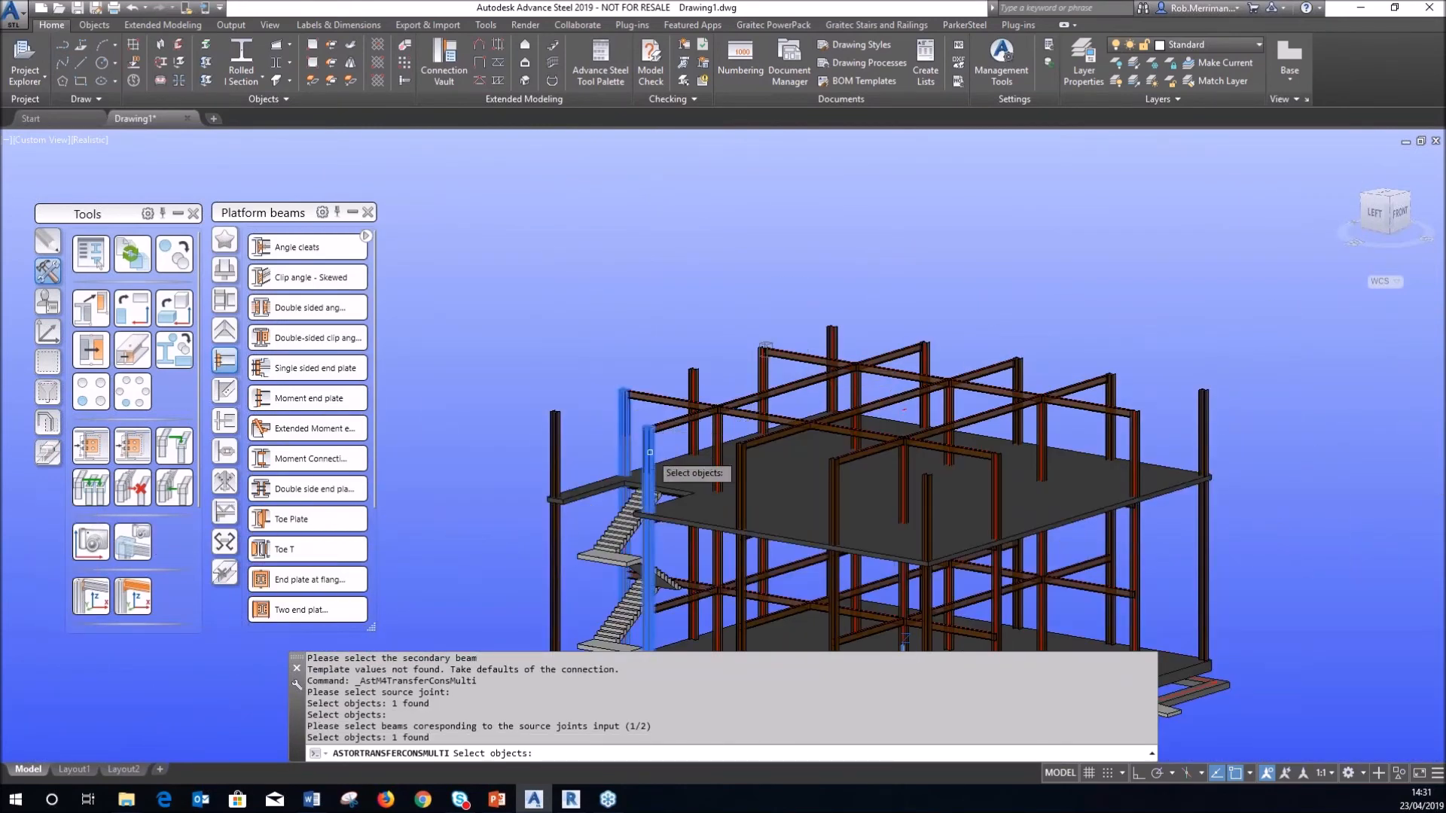
{"action": "left_click", "coordinate": [649, 452]}
{"action": "left_click", "coordinate": [741, 486]}
{"action": "left_click", "coordinate": [834, 490]}
{"action": "left_click", "coordinate": [997, 488]}
{"action": "left_click", "coordinate": [1136, 447]}
{"action": "left_click", "coordinate": [1109, 403]}
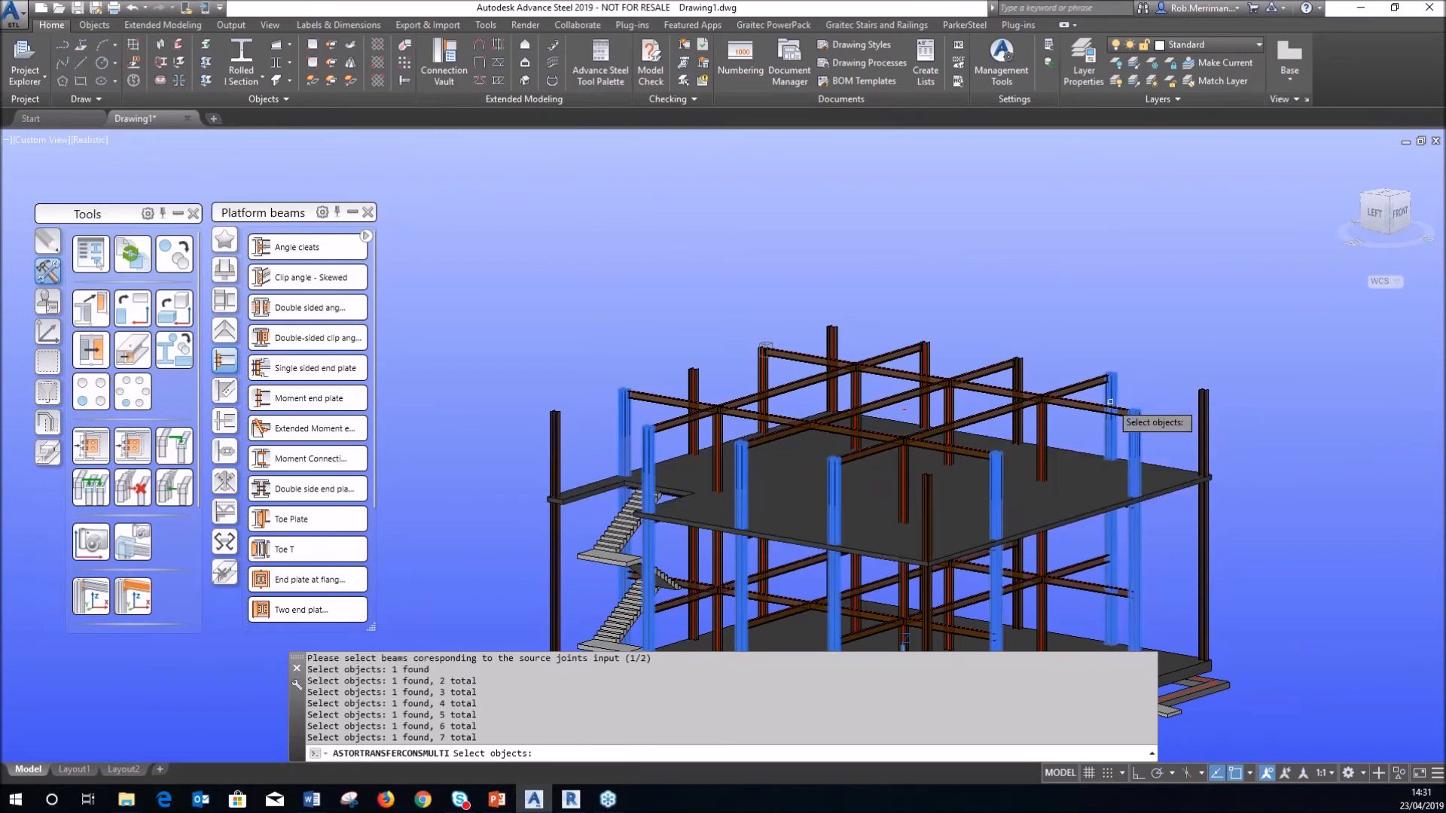
{"action": "left_click", "coordinate": [1021, 377]}
{"action": "left_click", "coordinate": [925, 370]}
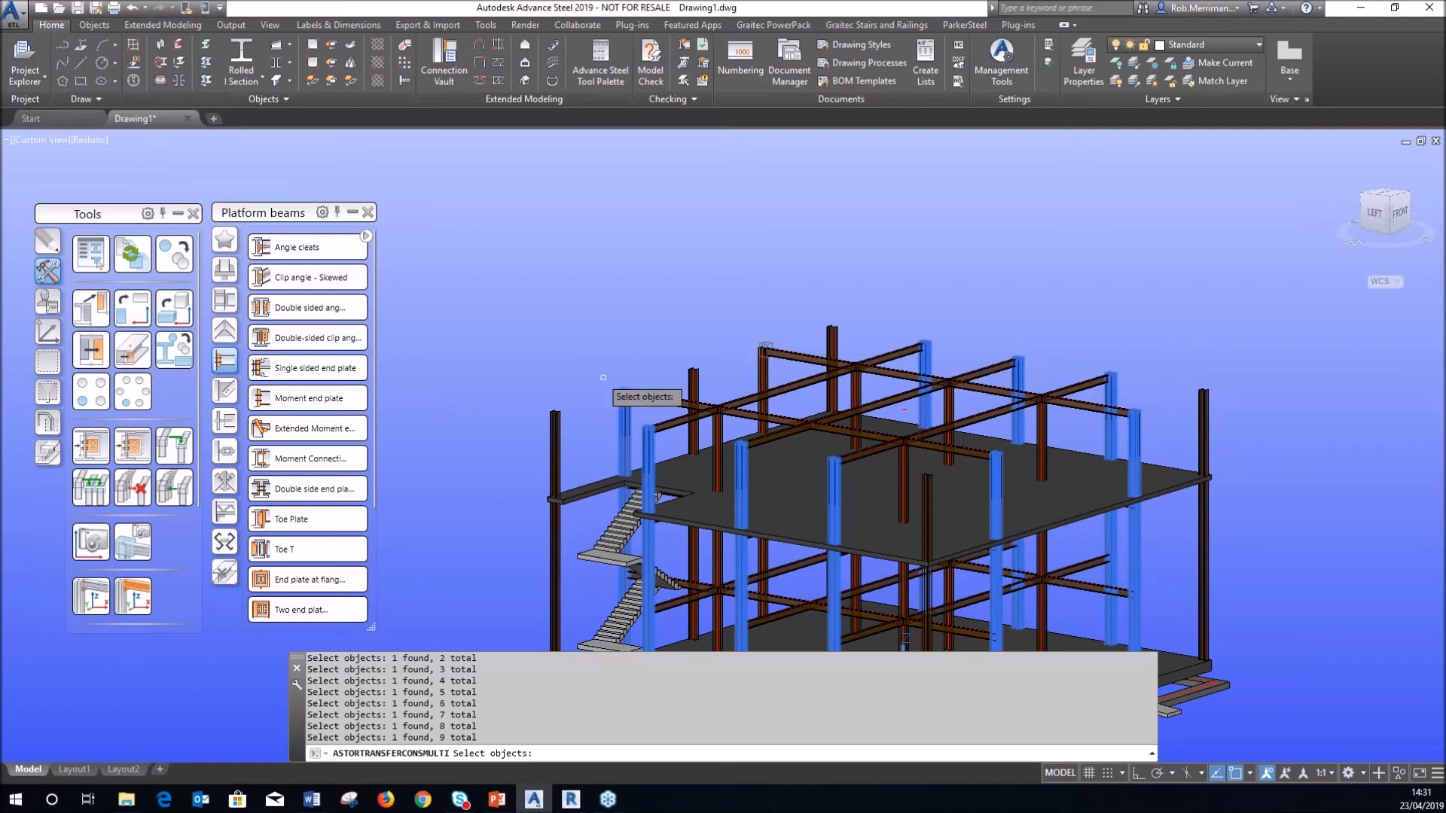
{"action": "key", "text": "Return"}
Select the nine roof beams meeting those columns as secondary members, create the end plate joints and inspect them at the column tops
{"action": "left_click", "coordinate": [666, 399]}
{"action": "left_click", "coordinate": [687, 420]}
{"action": "left_click", "coordinate": [764, 440]}
{"action": "left_click", "coordinate": [874, 450]}
{"action": "left_click", "coordinate": [967, 452]}
{"action": "left_click", "coordinate": [1079, 406]}
{"action": "left_click", "coordinate": [1073, 385]}
{"action": "left_click", "coordinate": [983, 371]}
{"action": "left_click", "coordinate": [892, 356]}
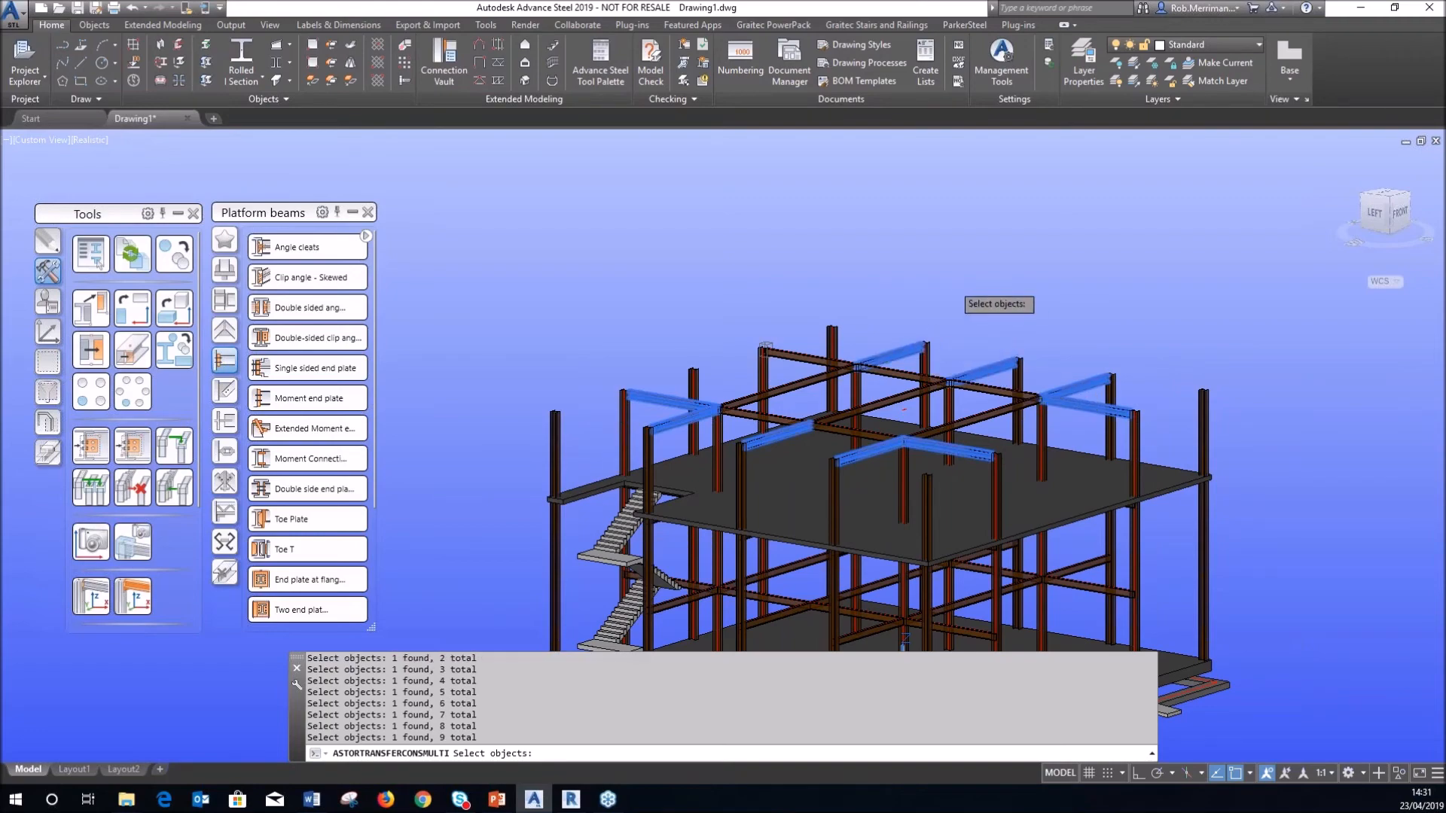
{"action": "key", "text": "Return"}
{"action": "scroll", "coordinate": [1018, 362], "scroll_direction": "up", "scroll_amount": 8}
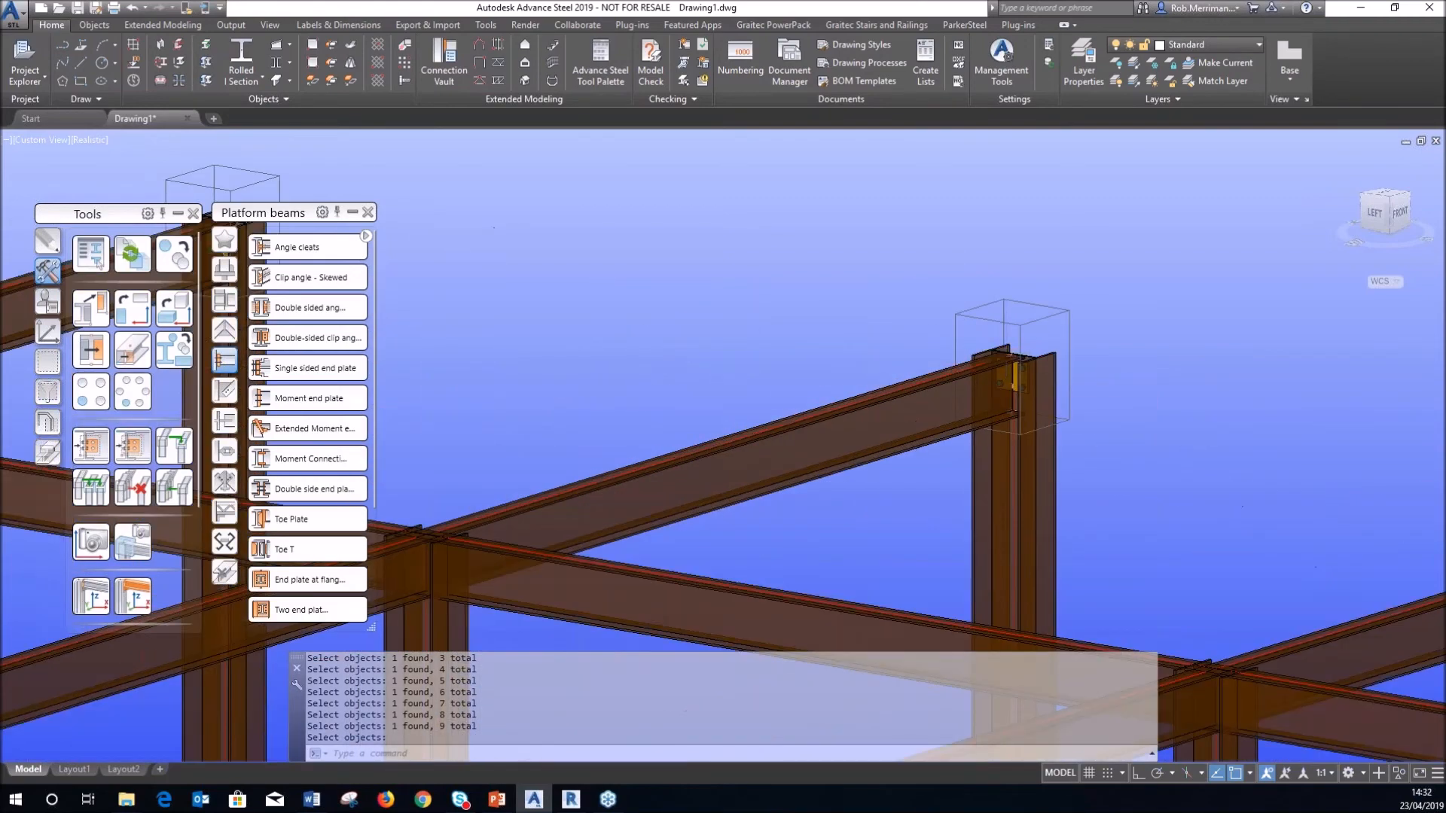
{"action": "scroll", "coordinate": [961, 337], "scroll_direction": "up", "scroll_amount": 3}
{"action": "scroll", "coordinate": [1115, 406], "scroll_direction": "down", "scroll_amount": 6}
{"action": "scroll", "coordinate": [790, 343], "scroll_direction": "up", "scroll_amount": 6}
{"action": "scroll", "coordinate": [783, 343], "scroll_direction": "down", "scroll_amount": 5}
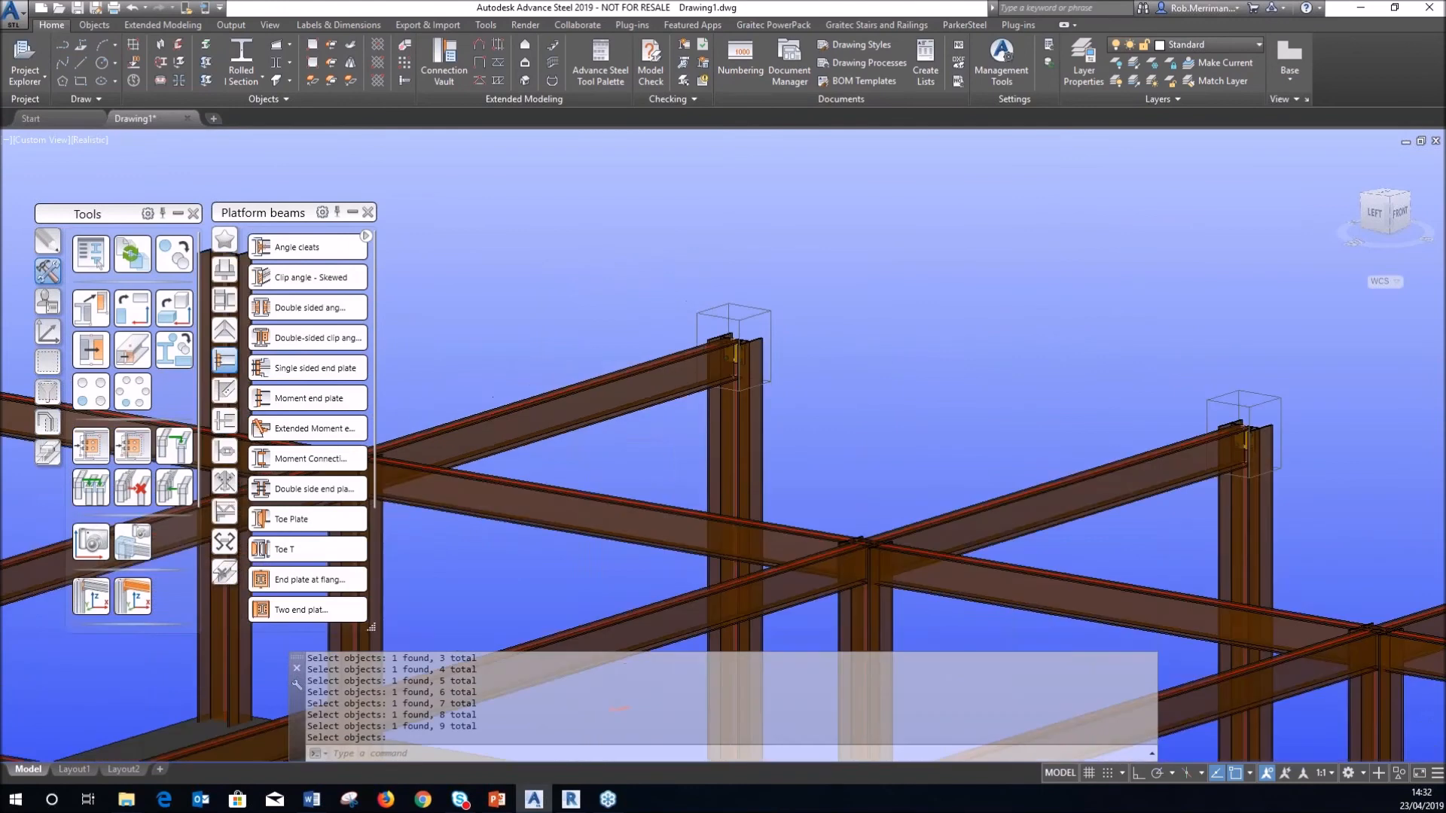
Draw a vertical rolled I section 2500 mm high beside the entrance ramps with Ortho on, and open its properties
{"action": "scroll", "coordinate": [791, 392], "scroll_direction": "down", "scroll_amount": 10}
{"action": "scroll", "coordinate": [934, 459], "scroll_direction": "up", "scroll_amount": 4}
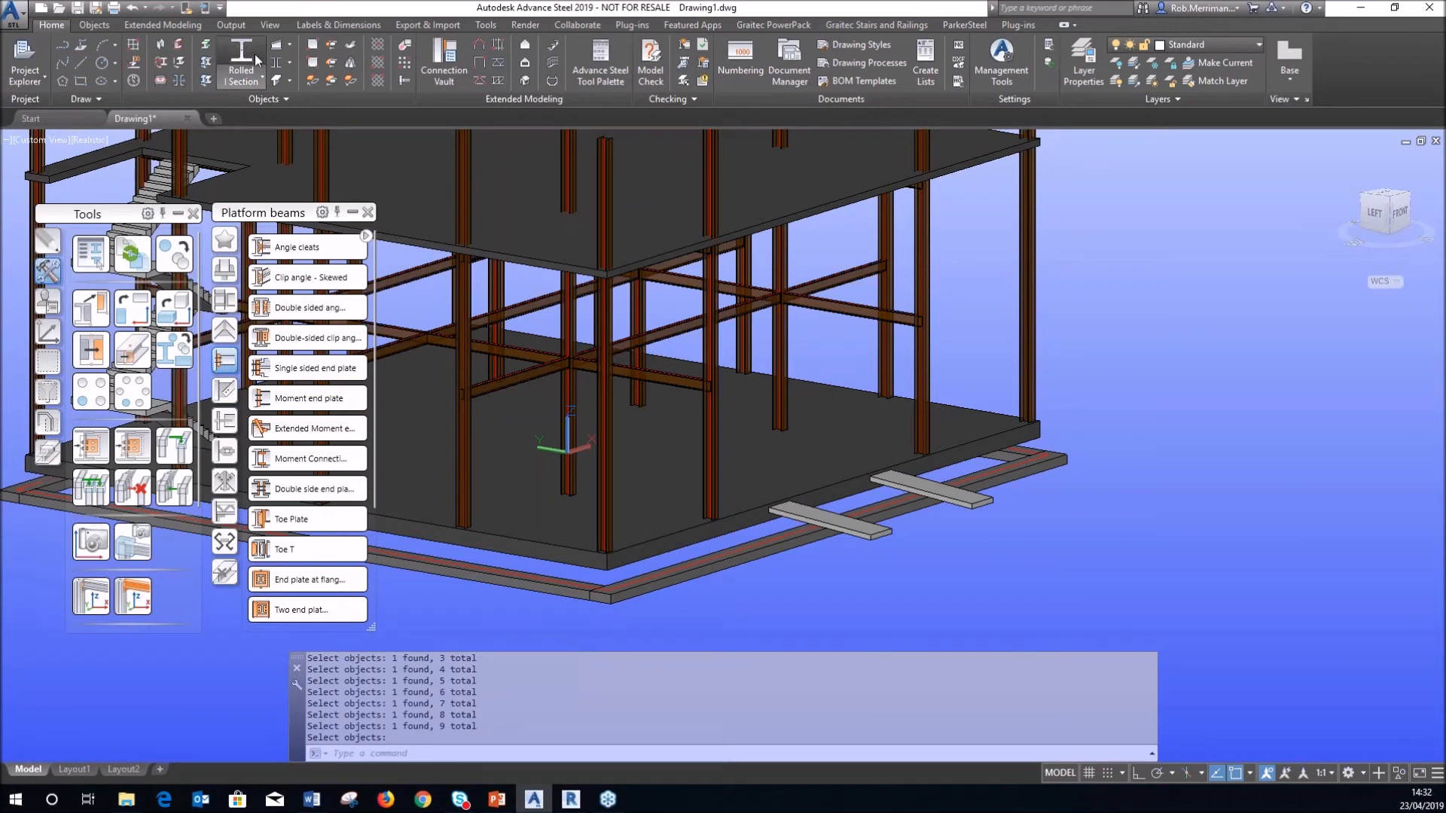
{"action": "left_click", "coordinate": [91, 256]}
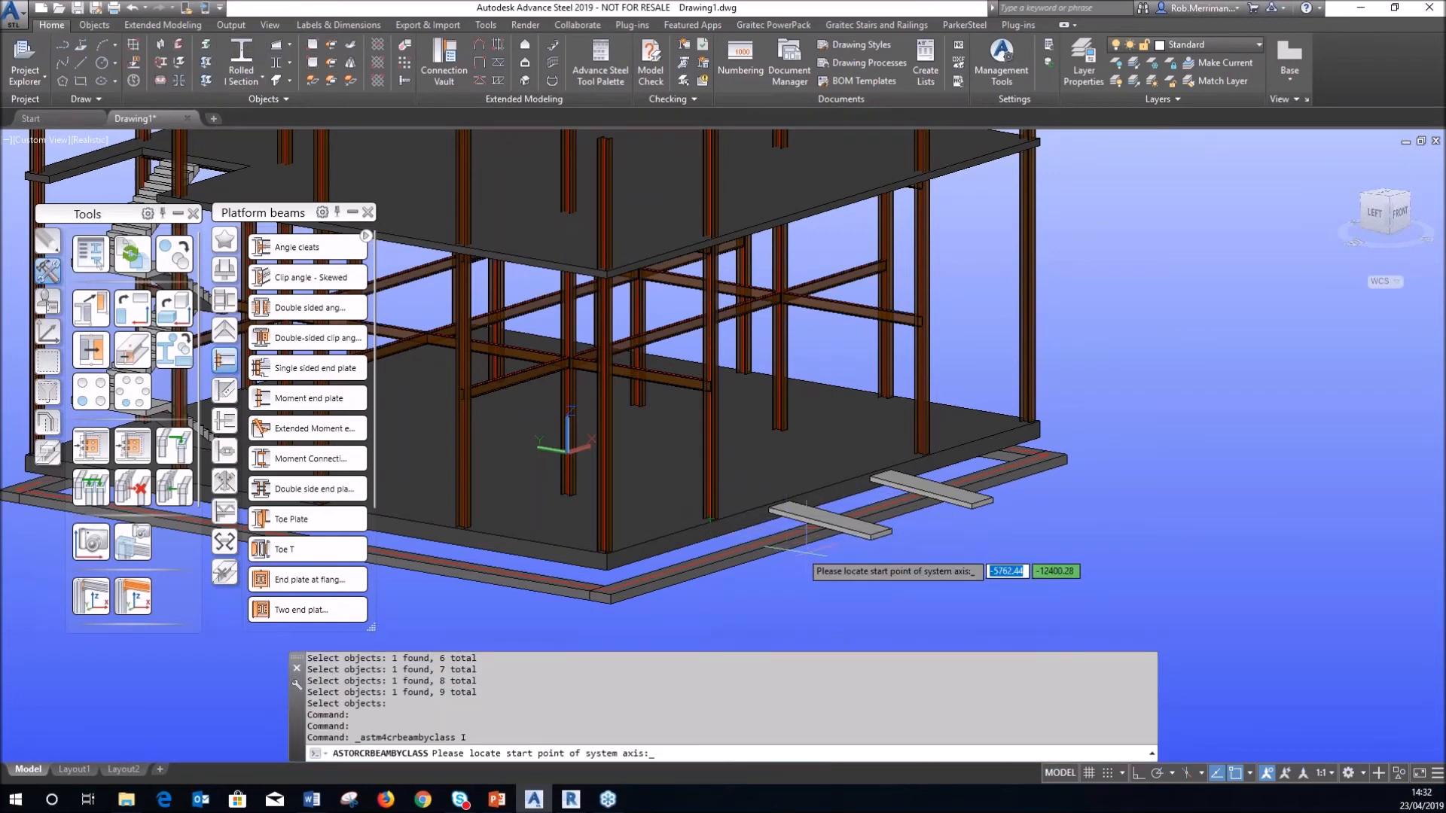
{"action": "left_click", "coordinate": [897, 554]}
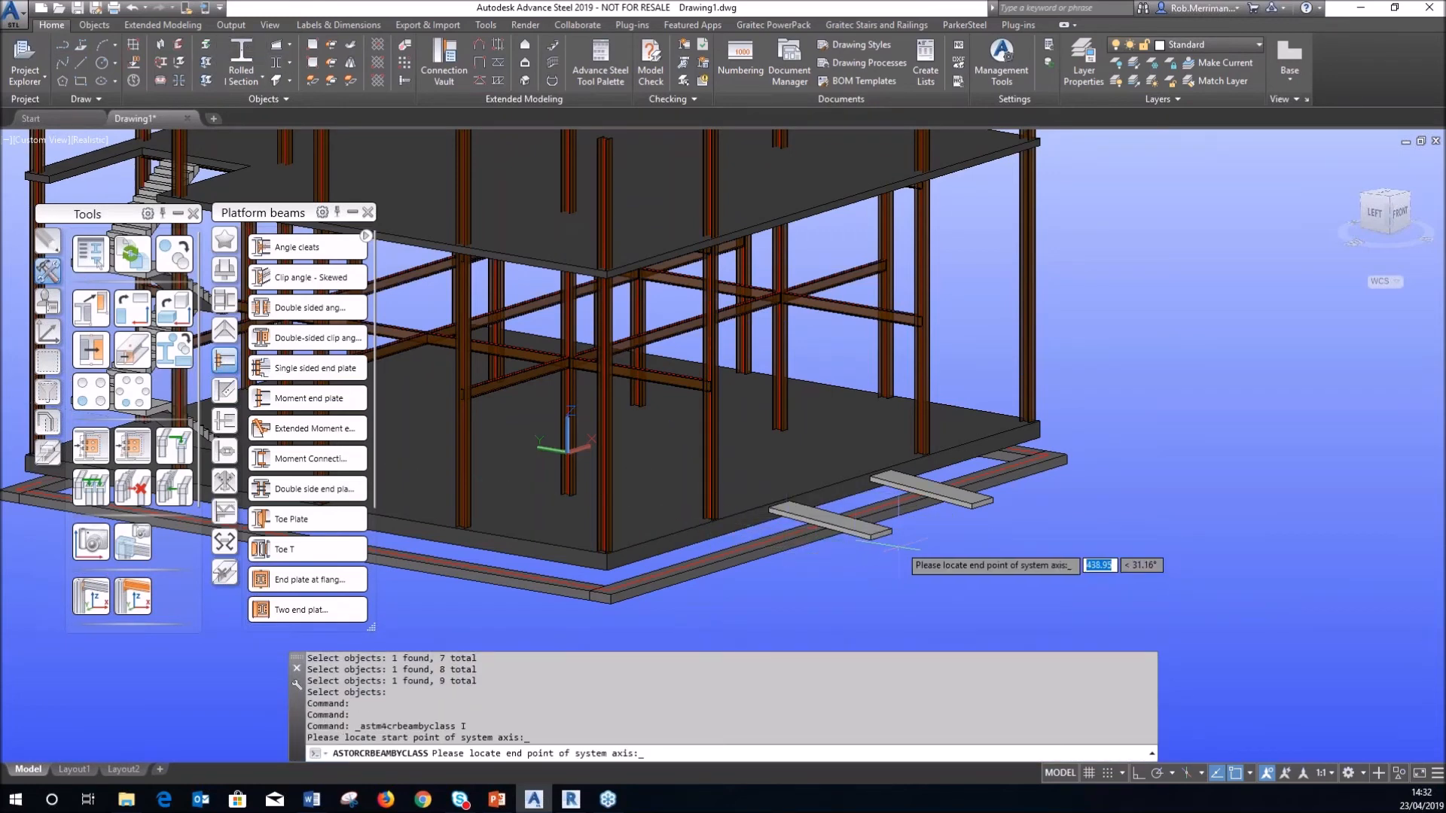
{"action": "left_click", "coordinate": [1138, 773]}
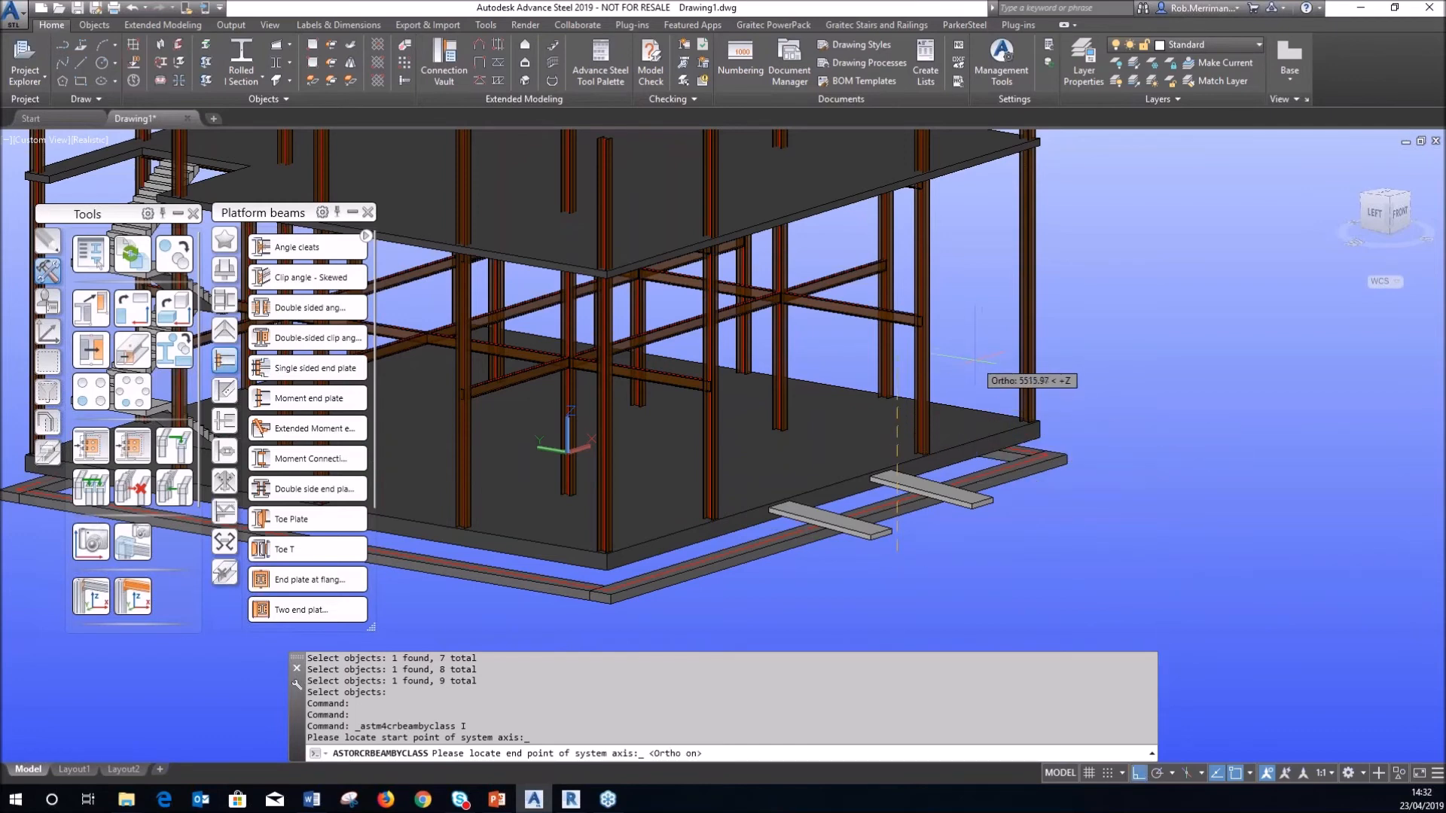
{"action": "type", "text": "2500"}
{"action": "key", "text": "Return"}
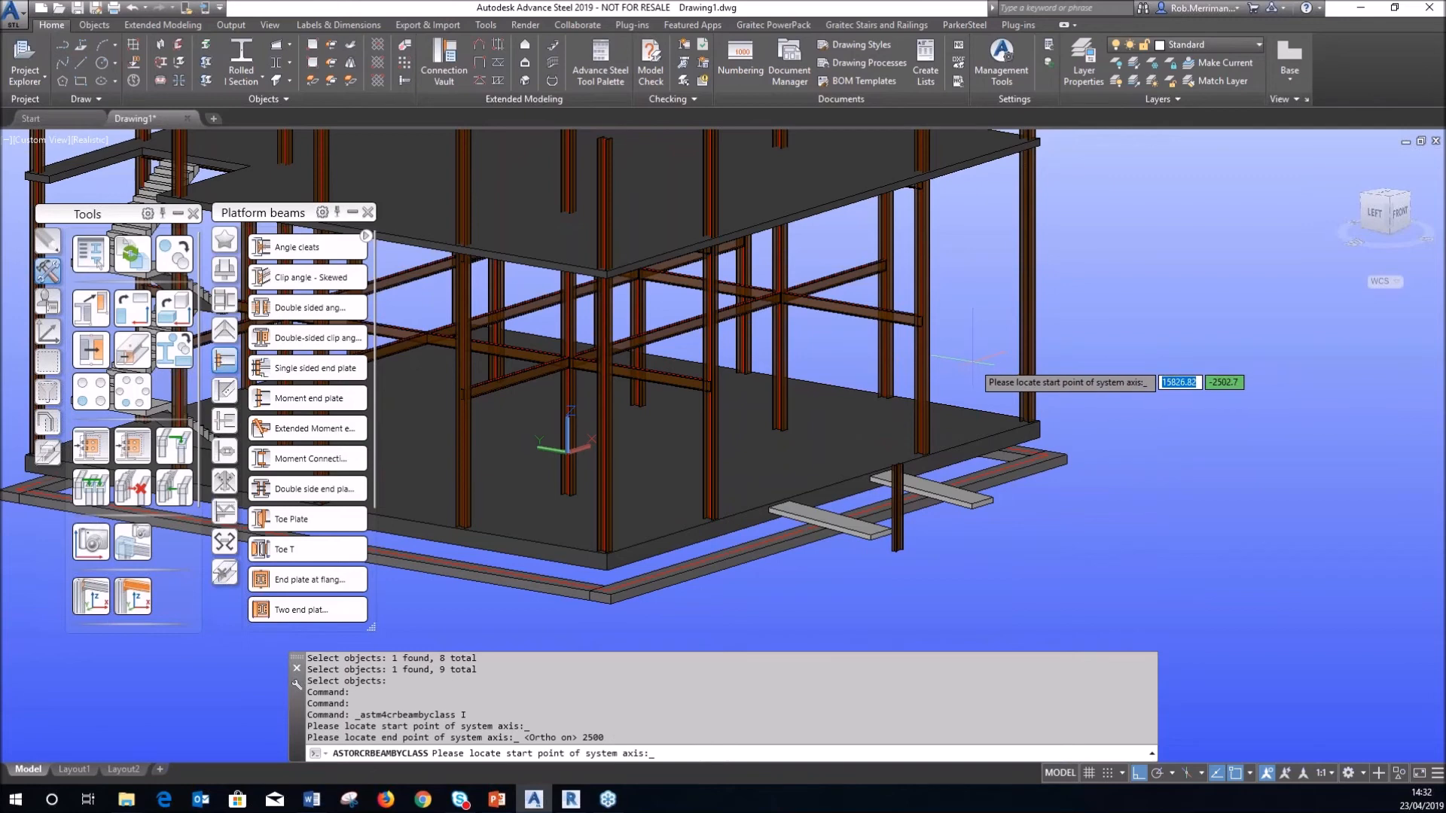
{"action": "key", "text": "Return"}
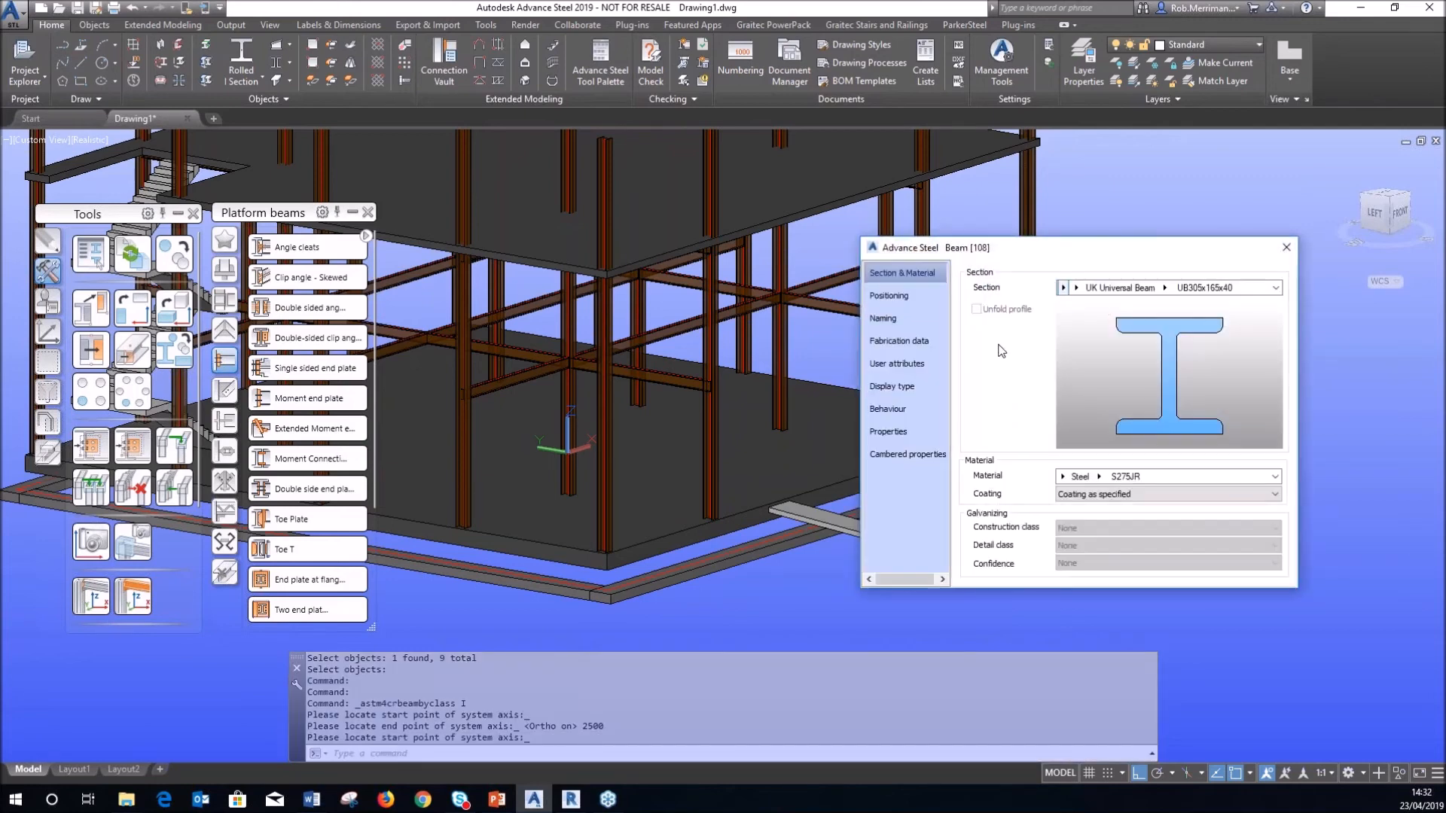
Change the new post's section to the UK Square Hollow Section SHS100X10
{"action": "left_click", "coordinate": [1063, 287]}
{"action": "scroll", "coordinate": [1137, 444], "scroll_direction": "down", "scroll_amount": 2}
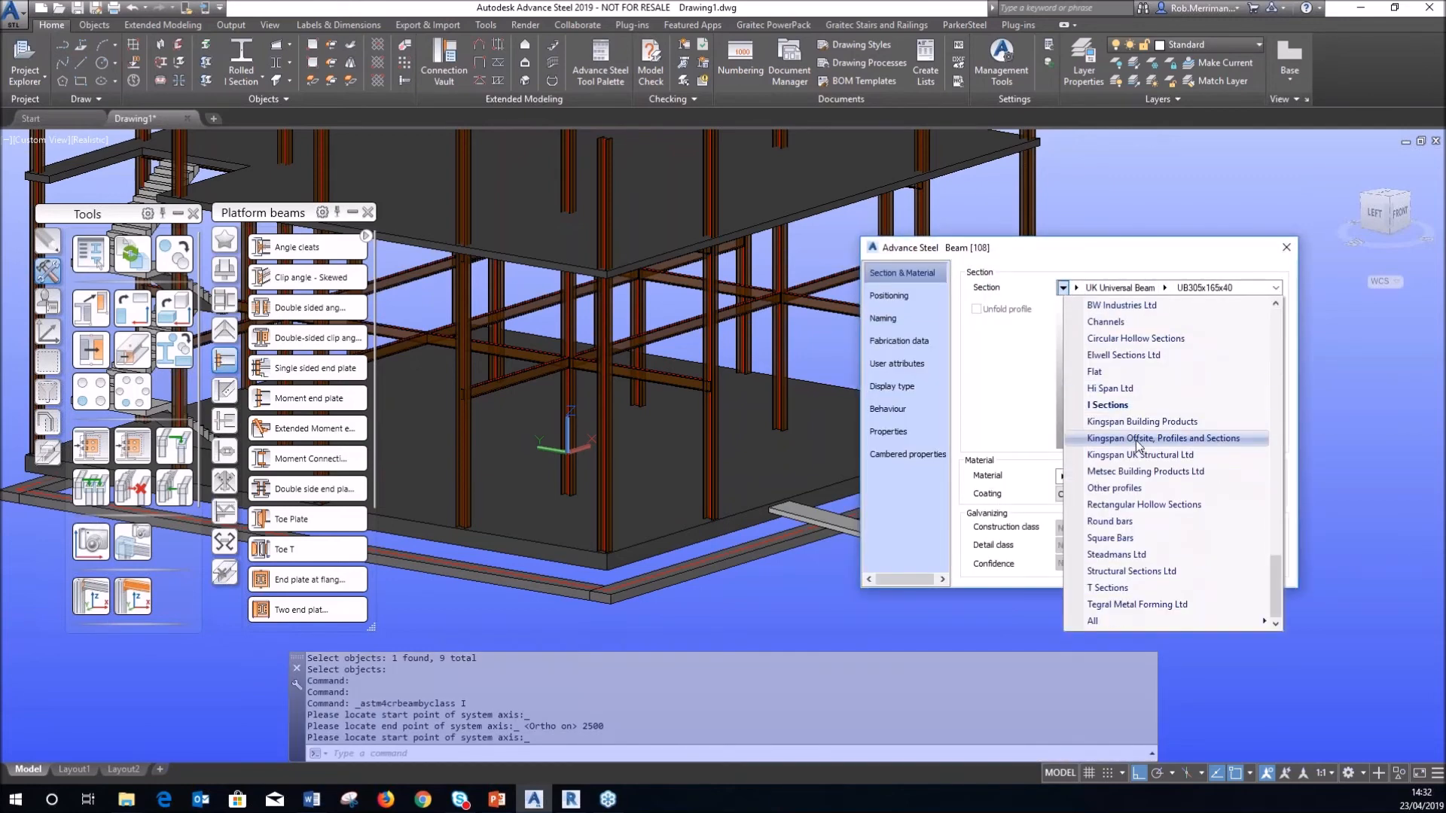
{"action": "left_click", "coordinate": [1138, 505]}
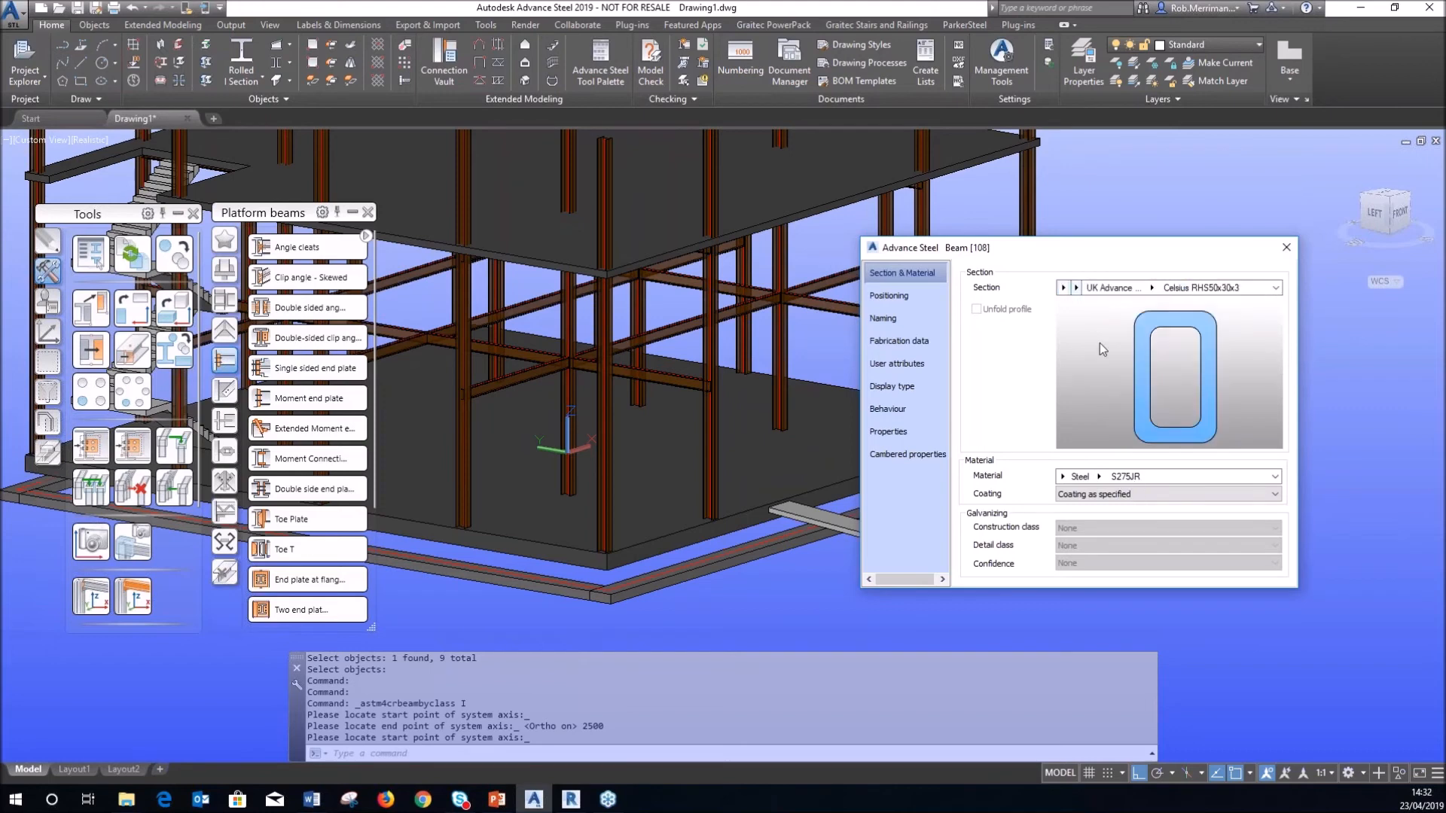
{"action": "left_click", "coordinate": [1076, 288]}
{"action": "left_click", "coordinate": [1174, 355]}
{"action": "left_click", "coordinate": [1169, 287]}
{"action": "left_click", "coordinate": [1169, 289]}
{"action": "left_click", "coordinate": [1077, 288]}
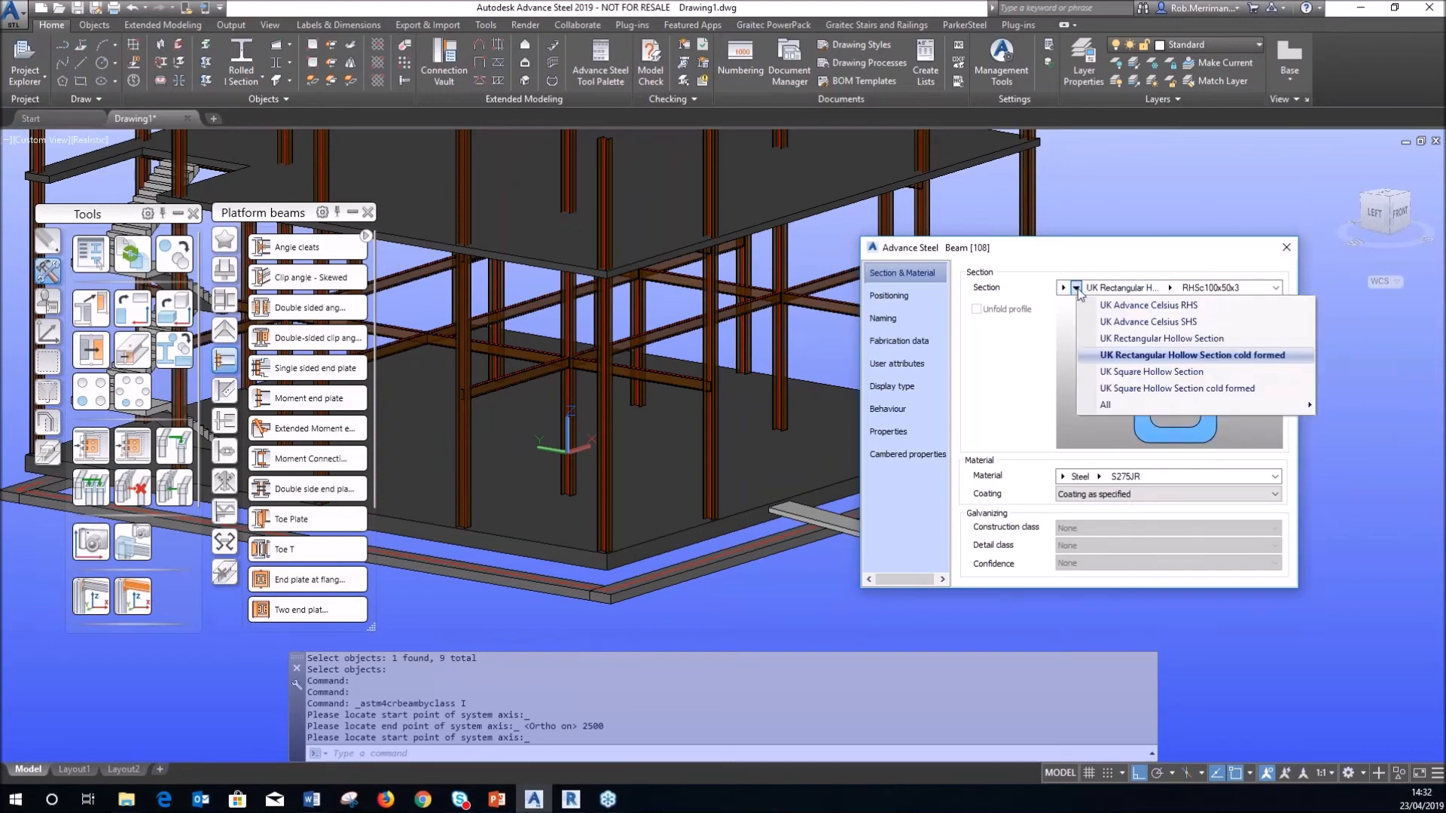
{"action": "left_click", "coordinate": [1104, 371]}
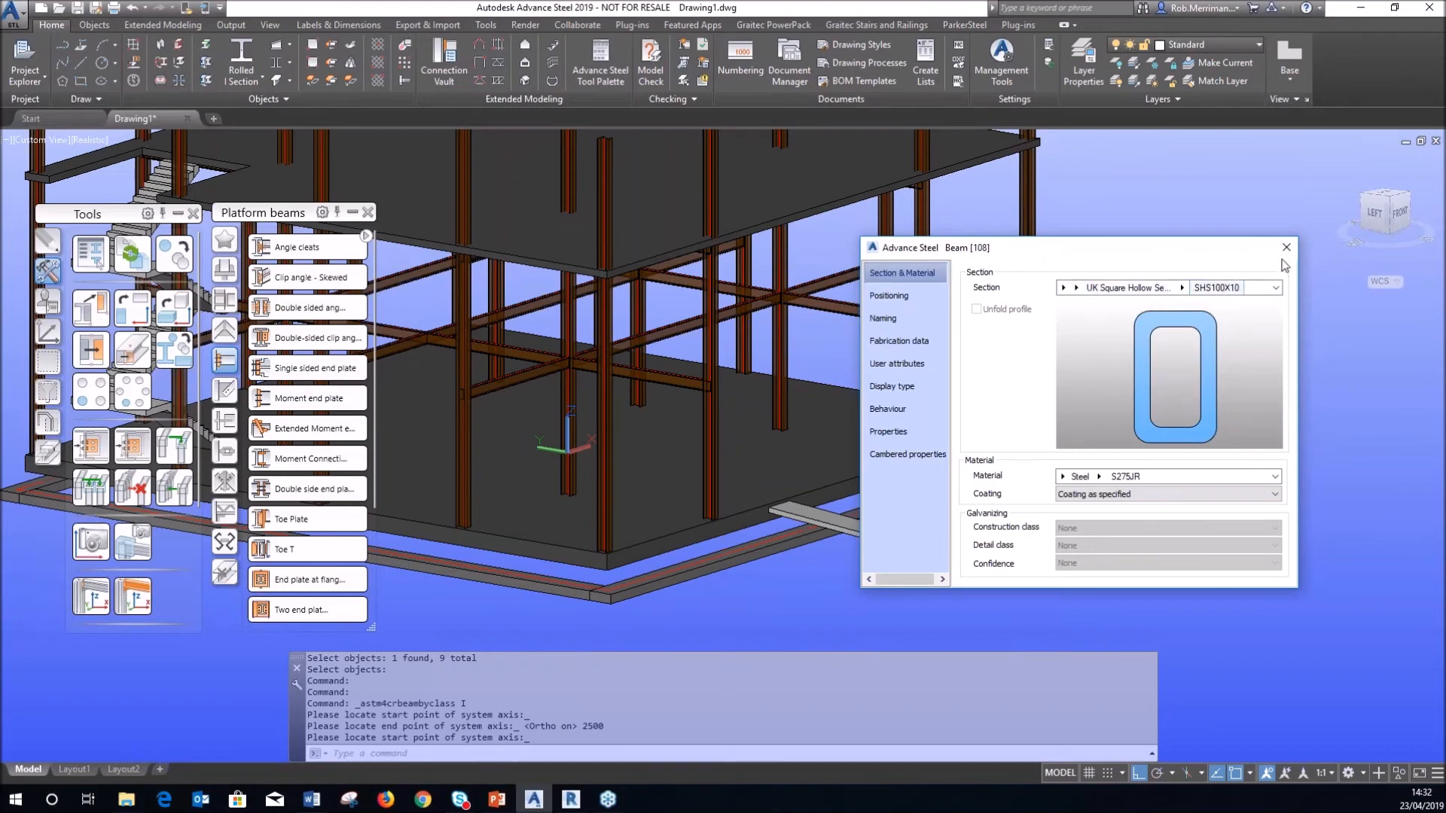
Set the post's offset to the section centre and close its properties
{"action": "left_click", "coordinate": [900, 295]}
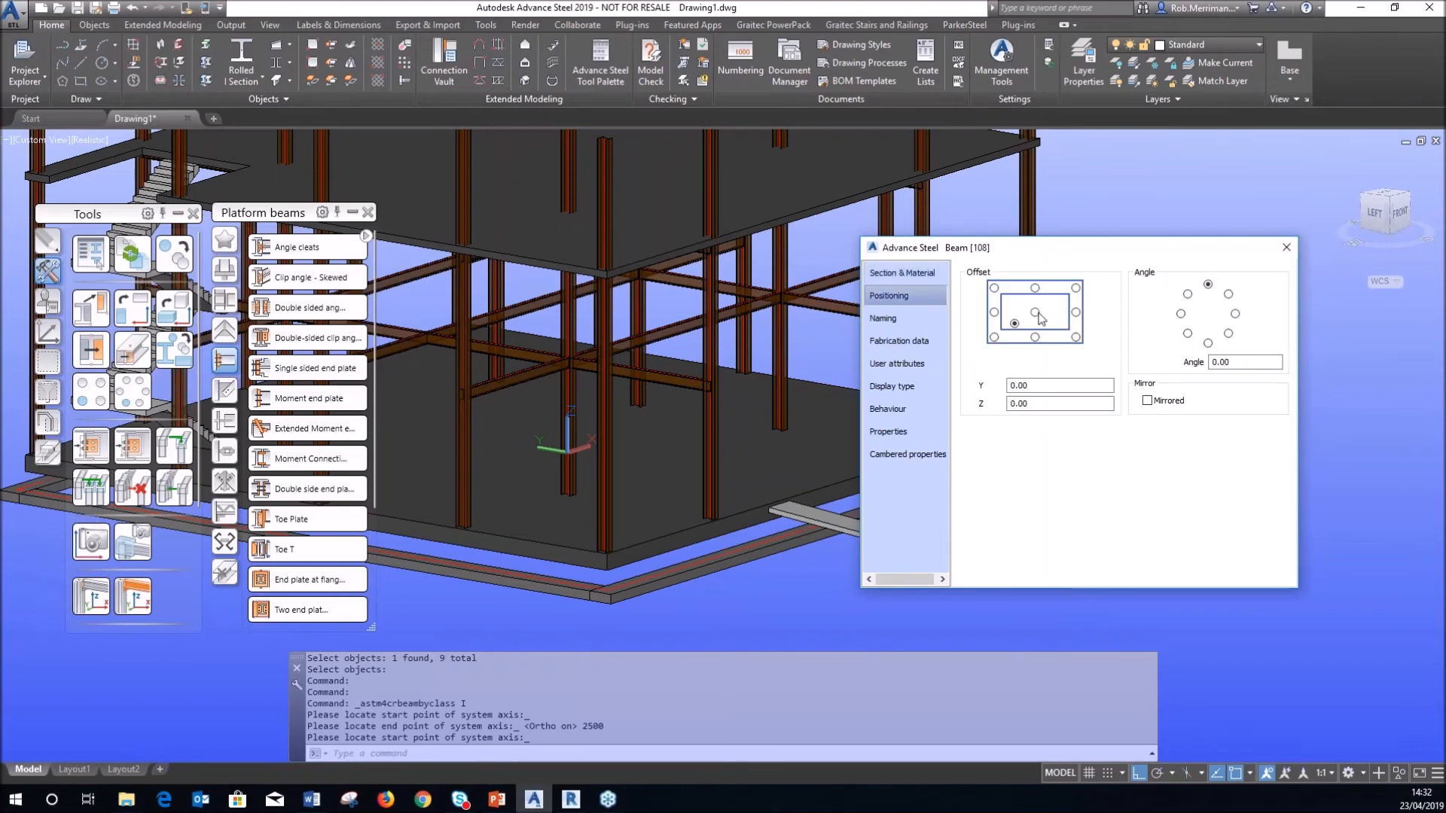
{"action": "left_click", "coordinate": [1035, 312]}
{"action": "left_click", "coordinate": [1286, 247]}
Stretch the top end of the hollow-section post beside the ramps 2000 mm upward
{"action": "scroll", "coordinate": [863, 525], "scroll_direction": "up", "scroll_amount": 3}
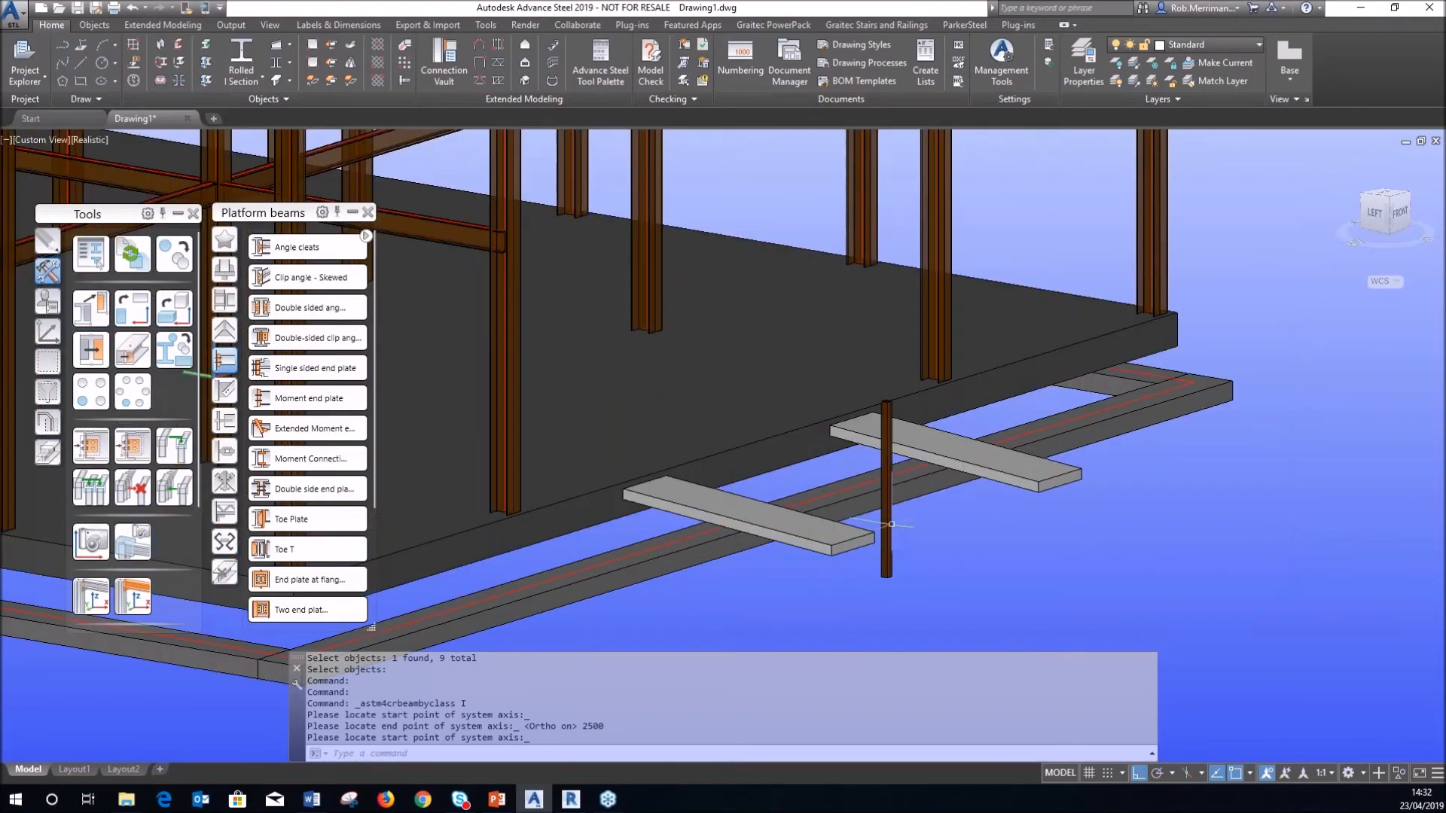
{"action": "middle_click_drag", "start_coordinate": [863, 526], "coordinate": [938, 521], "text": "shift"}
{"action": "left_click", "coordinate": [1077, 422]}
{"action": "left_click", "coordinate": [1078, 370]}
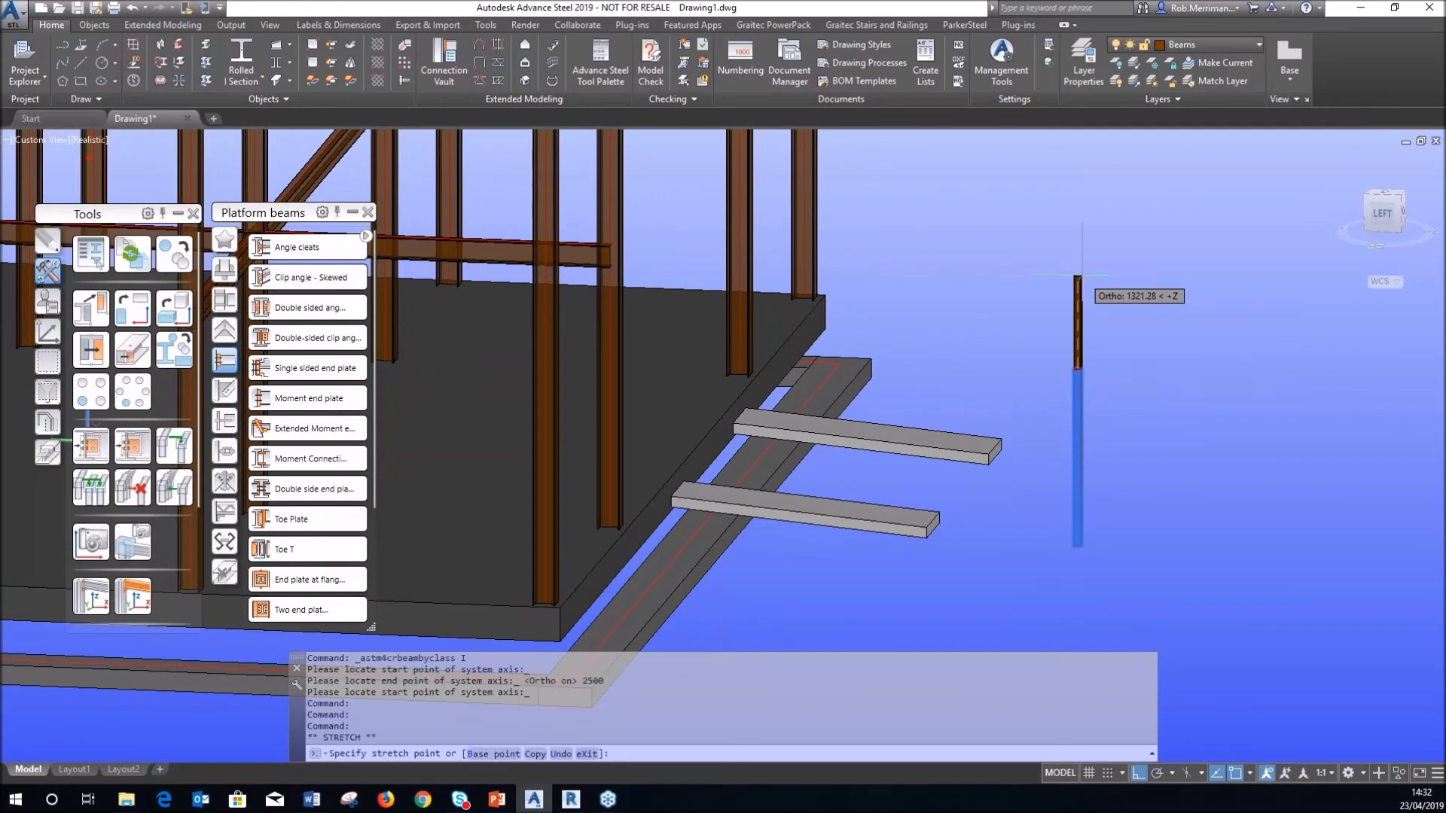
{"action": "type", "text": "200"}
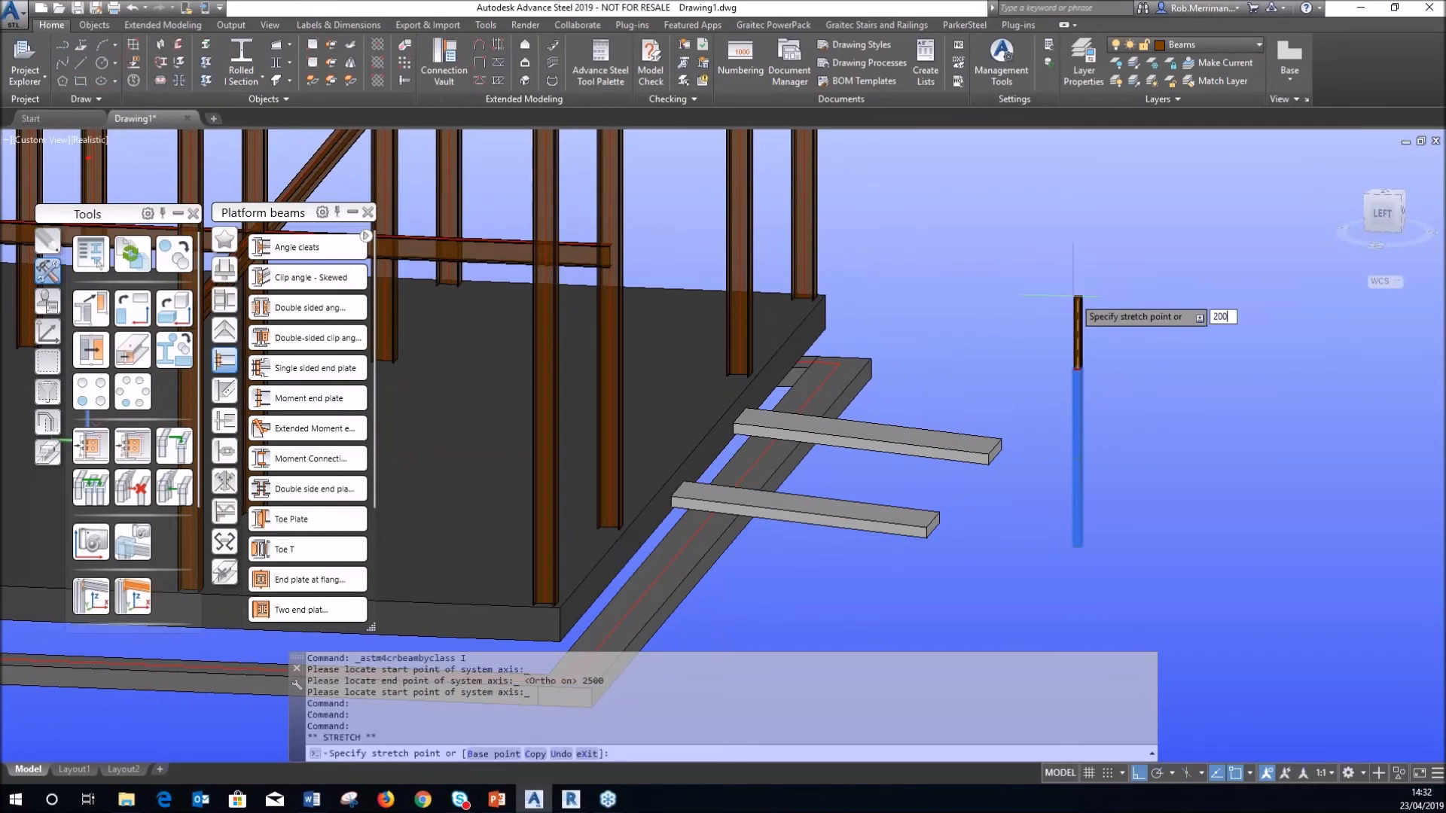
{"action": "key", "text": "Return"}
{"action": "key", "text": "Escape"}
{"action": "middle_click_drag", "start_coordinate": [1074, 296], "coordinate": [1045, 302], "text": "shift"}
{"action": "key", "text": "Escape"}
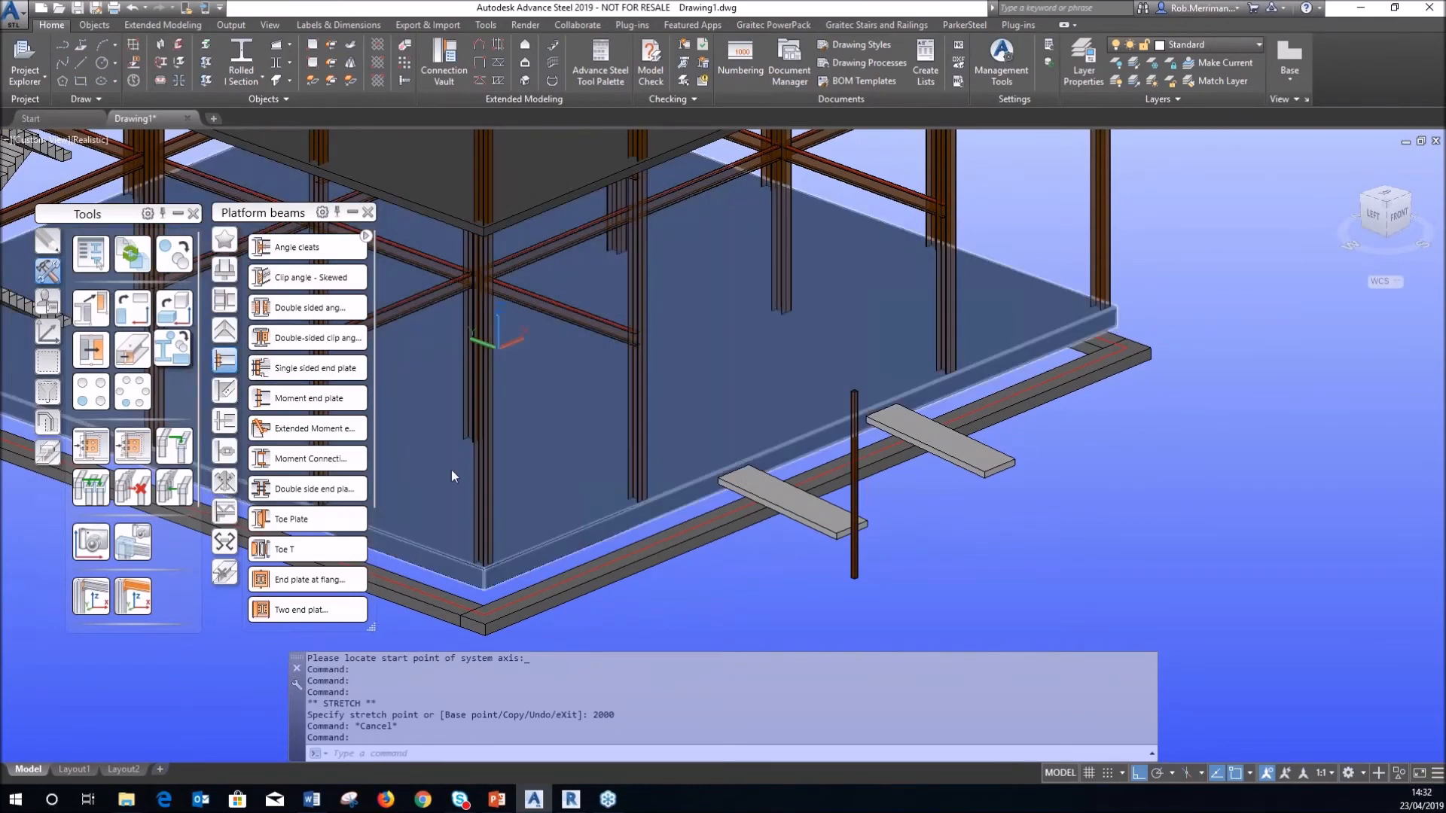
Copy the post three times parallel to the front slab edge, using the column bases along that edge as start and end points
{"action": "left_click", "coordinate": [91, 308]}
{"action": "left_click", "coordinate": [854, 566]}
{"action": "key", "text": "Return"}
{"action": "left_click", "coordinate": [647, 444]}
{"action": "left_click", "coordinate": [953, 313]}
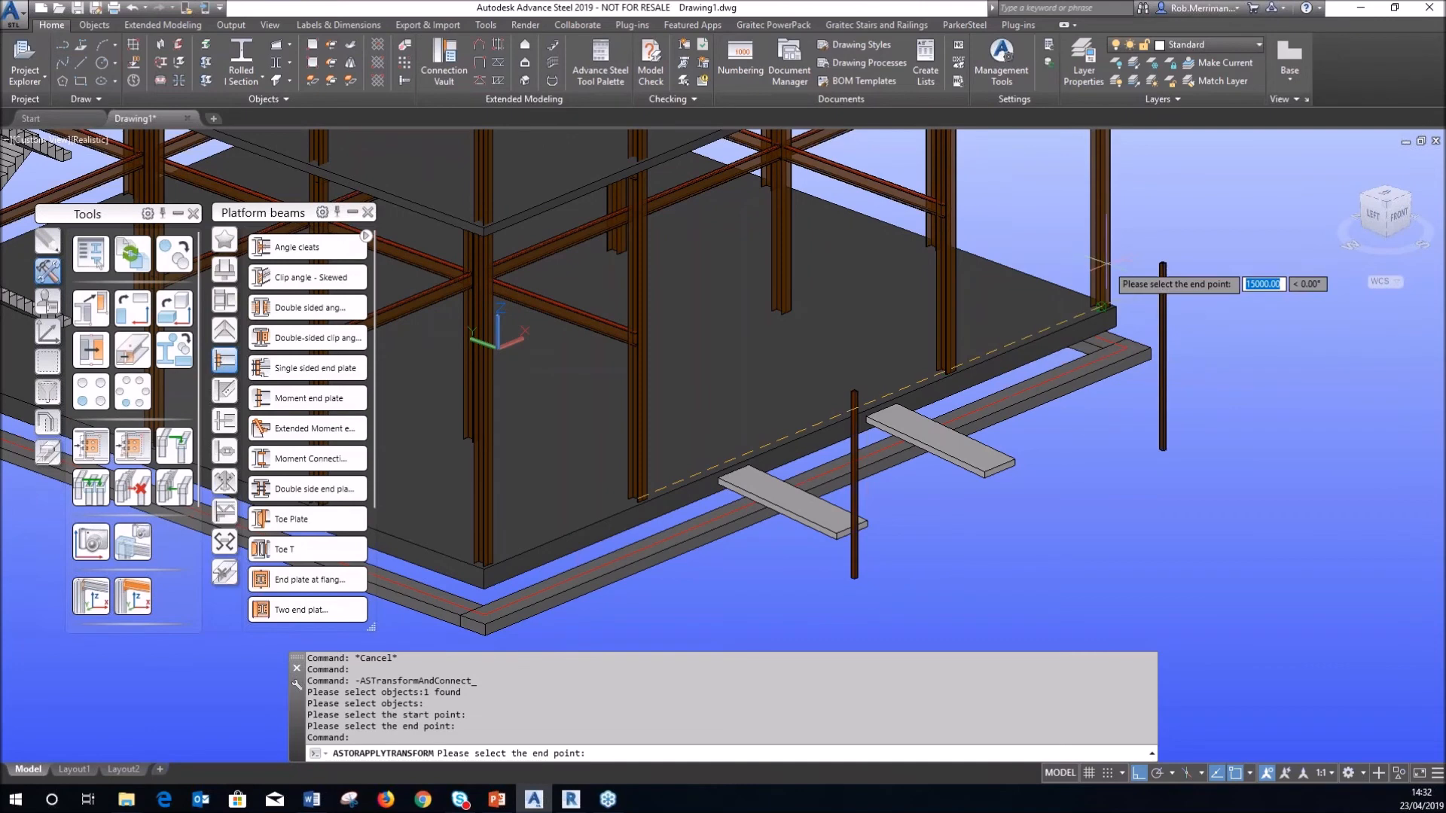
{"action": "left_click", "coordinate": [1105, 259]}
{"action": "left_click", "coordinate": [516, 499]}
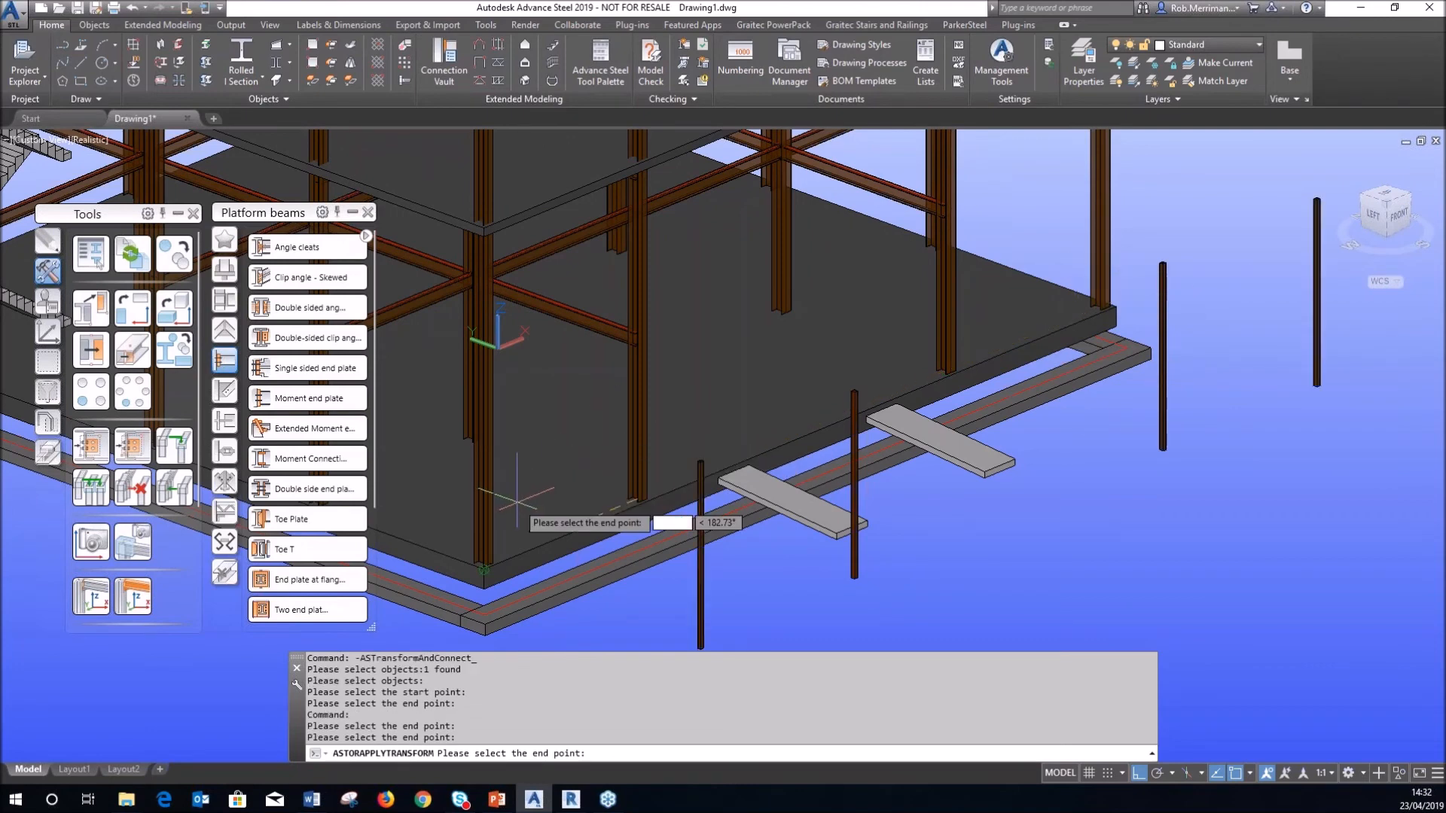
{"action": "key", "text": "Escape"}
{"action": "scroll", "coordinate": [710, 424], "scroll_direction": "down", "scroll_amount": 3}
{"action": "middle_click_drag", "start_coordinate": [710, 426], "coordinate": [761, 439], "text": "shift"}
{"action": "scroll", "coordinate": [965, 541], "scroll_direction": "down", "scroll_amount": 6}
{"action": "scroll", "coordinate": [788, 467], "scroll_direction": "up", "scroll_amount": 3}
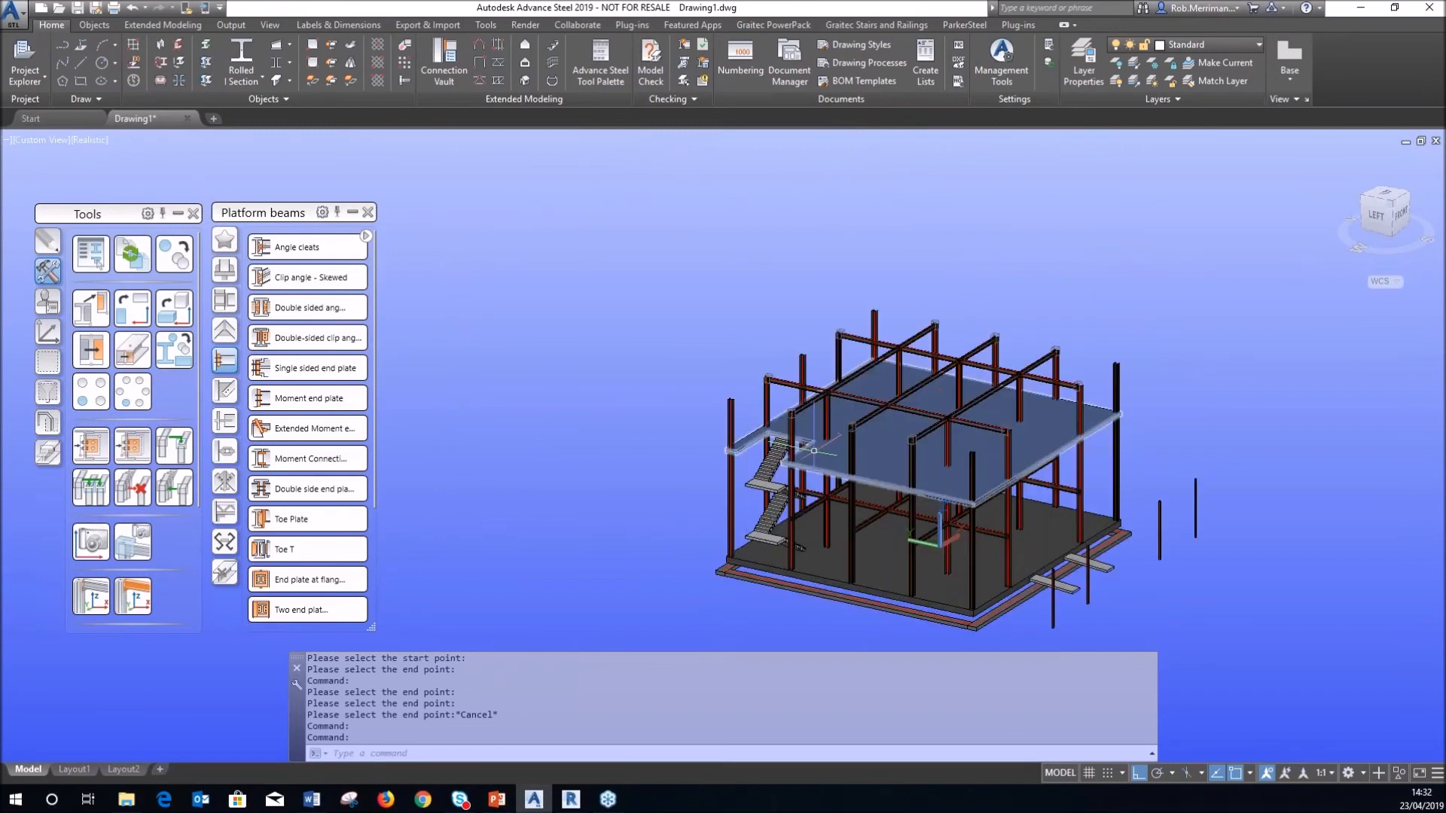
Save the drawing as "Import from RVT" in the Q2.2 - Advance Steel & Revit Collaborative workflows folder
{"action": "left_click", "coordinate": [77, 7]}
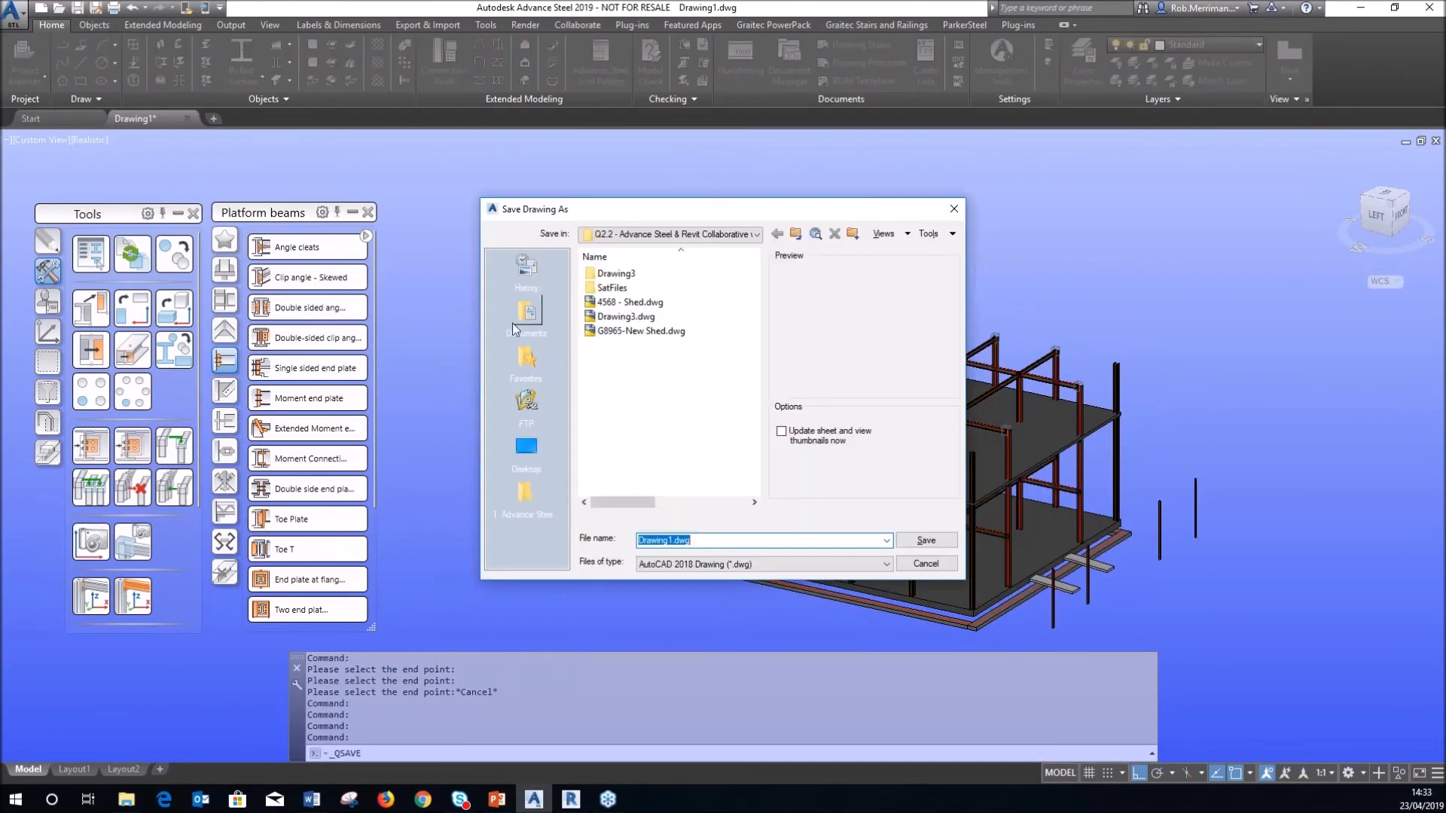
{"action": "double_click", "coordinate": [656, 540]}
{"action": "key", "text": "BackSpace"}
{"action": "key", "text": "Return"}
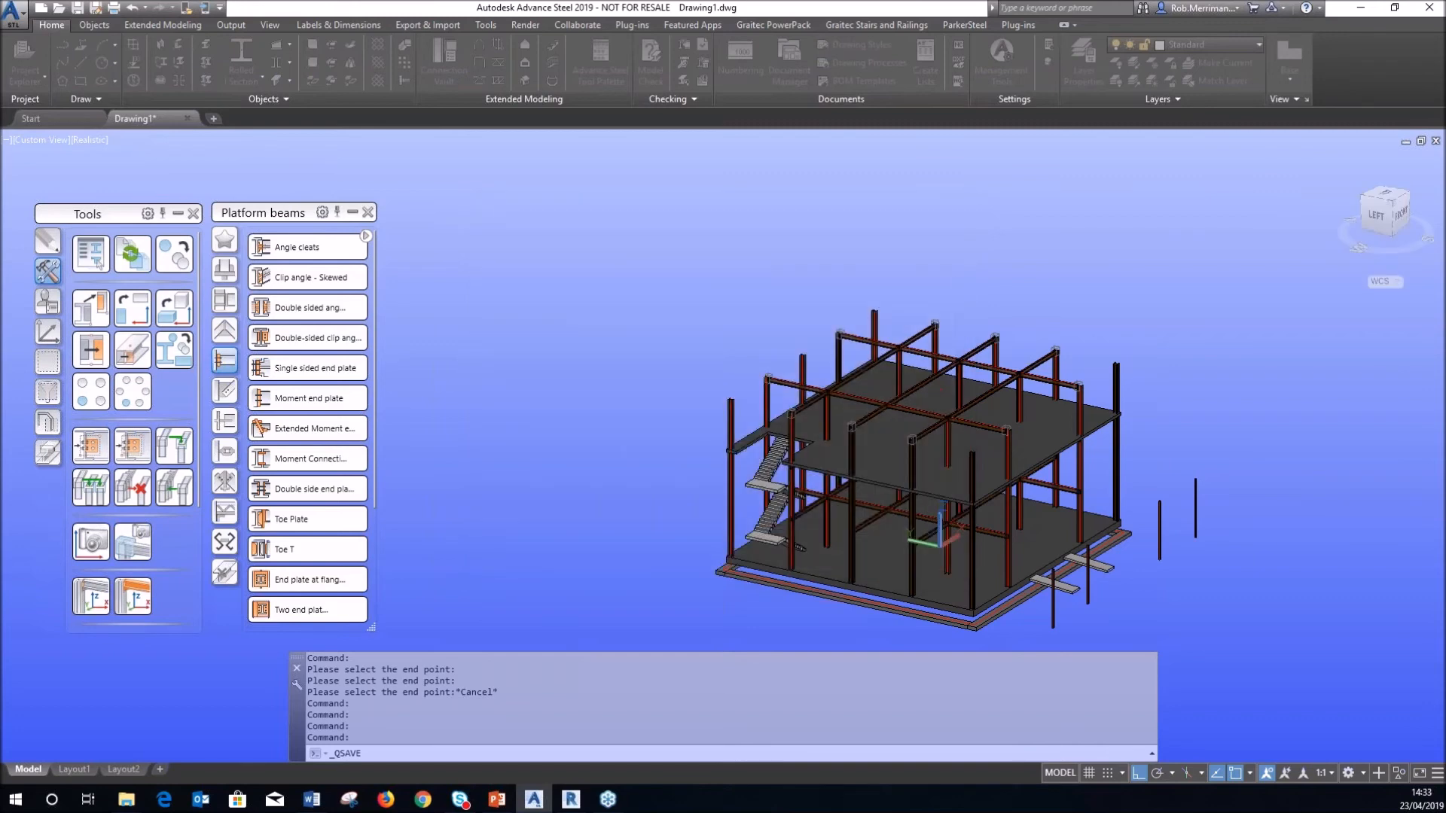
Export the model for Revit to the Desktop as Import from RVT.smlx, saving the model for export compatibility
{"action": "left_click", "coordinate": [446, 27]}
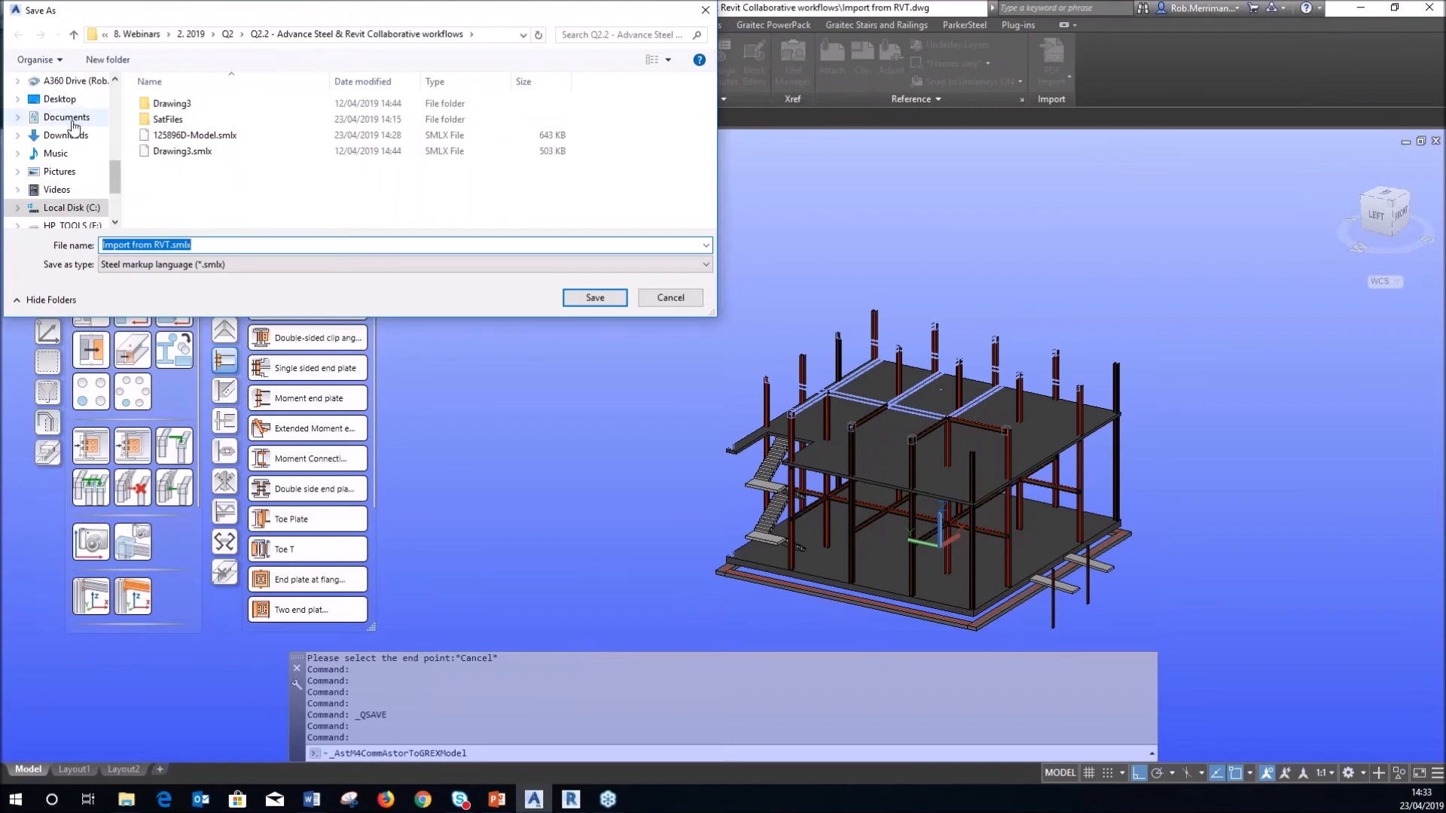
{"action": "left_click", "coordinate": [64, 105]}
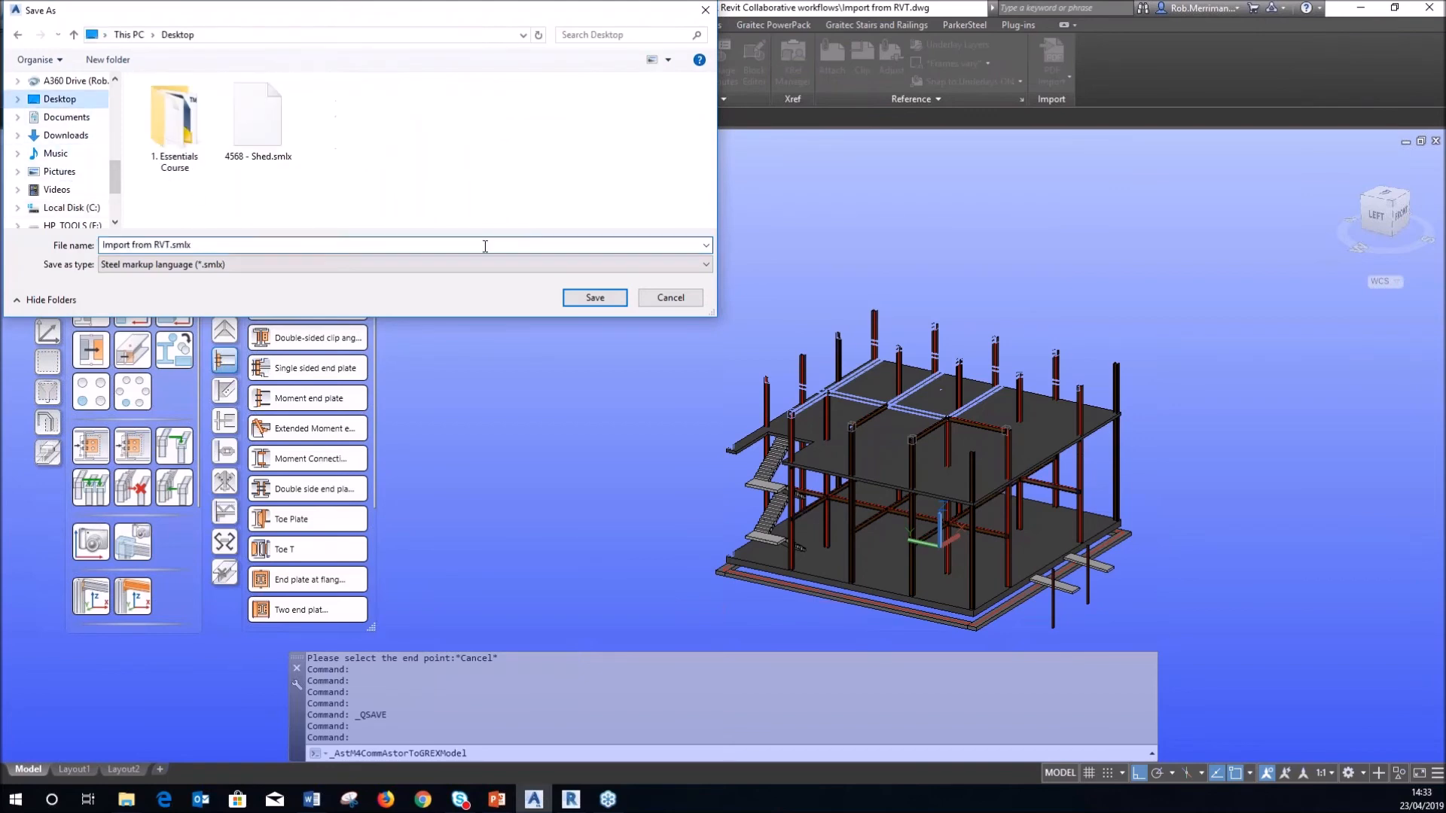
{"action": "left_click", "coordinate": [575, 298]}
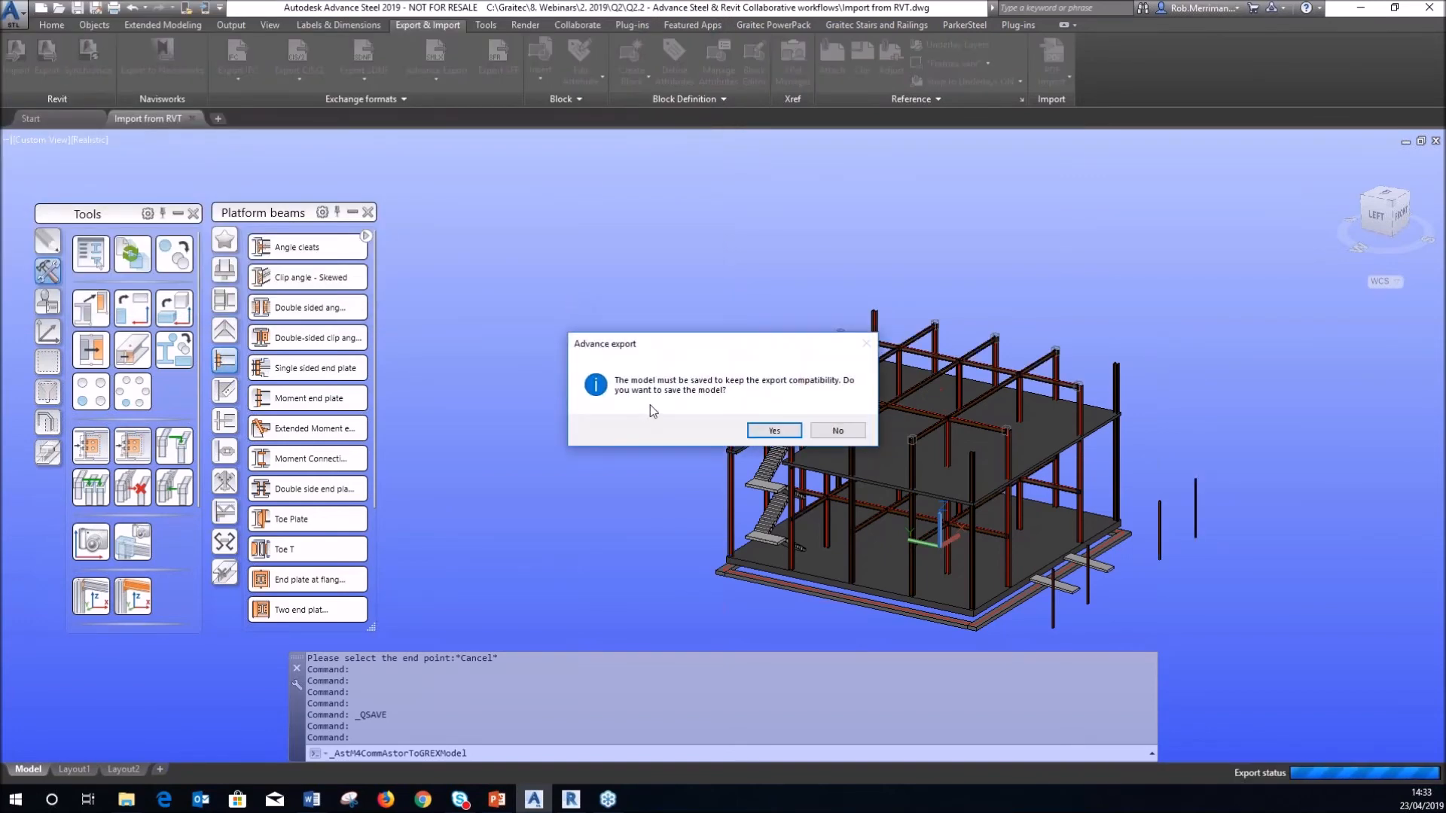
{"action": "left_click", "coordinate": [774, 430]}
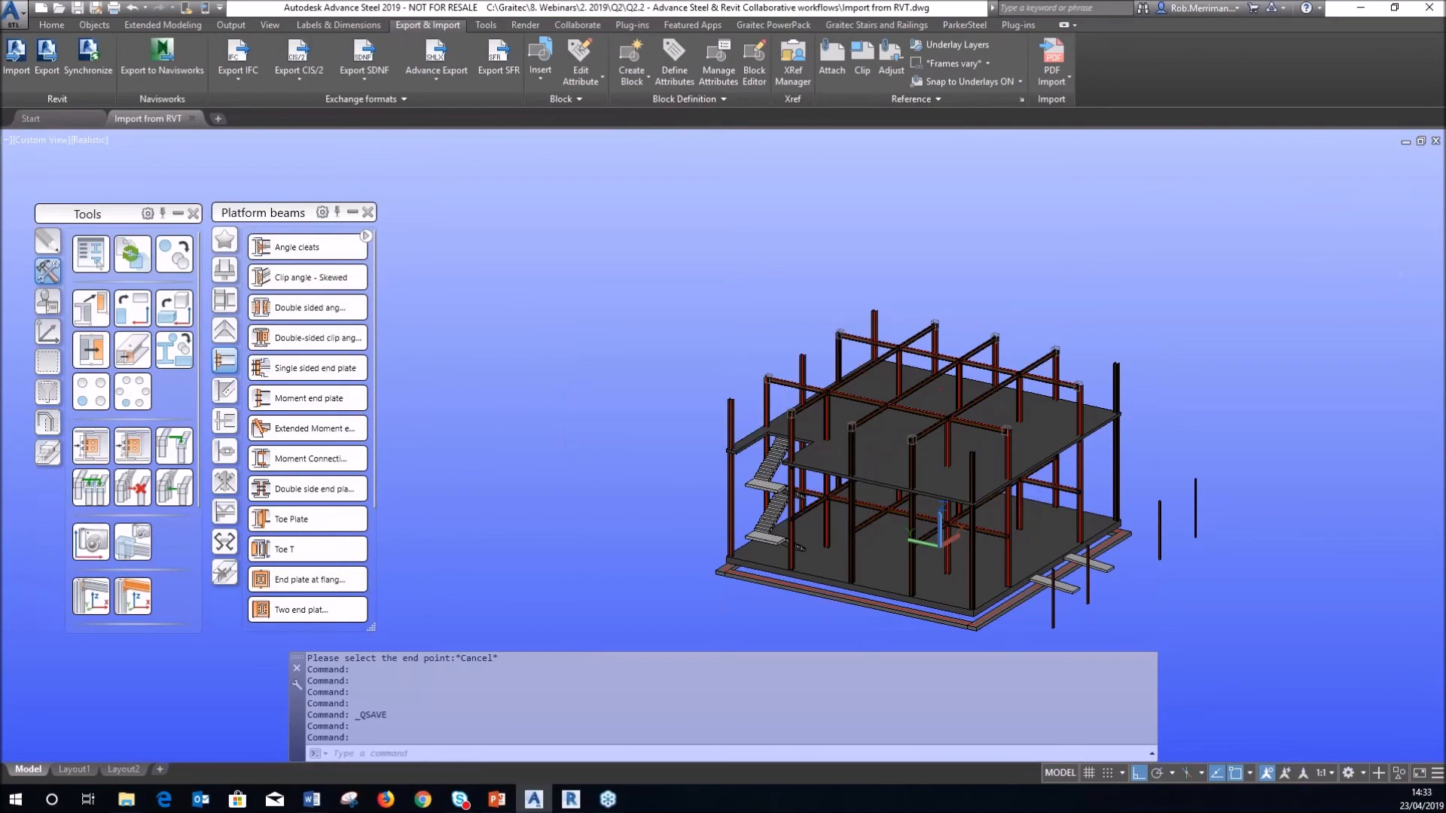
Switch to Revit, start the Advance Steel synchronization and load Import from RVT.smlx from the Desktop
{"action": "left_click", "coordinate": [570, 799]}
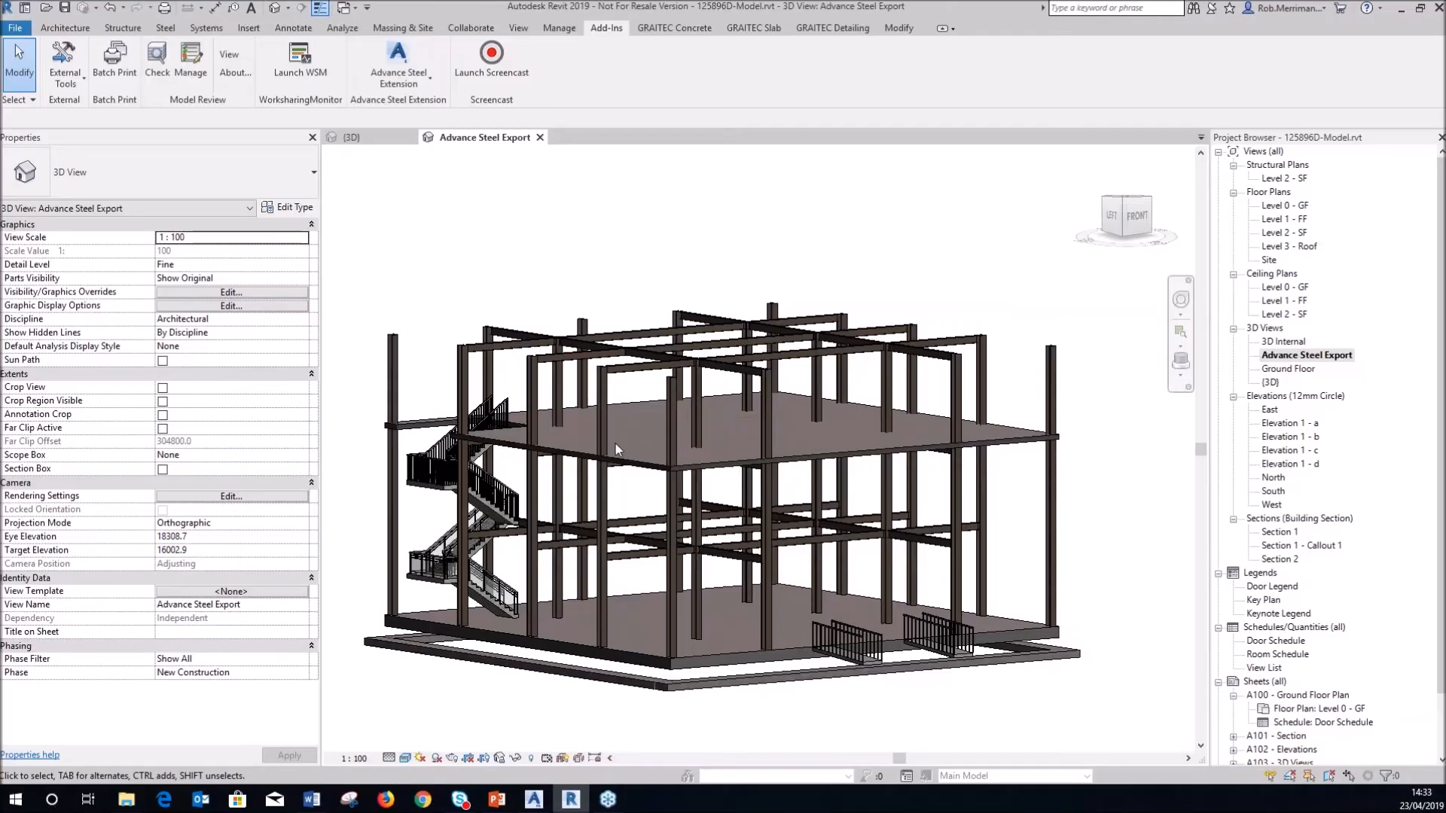
{"action": "left_click", "coordinate": [410, 75]}
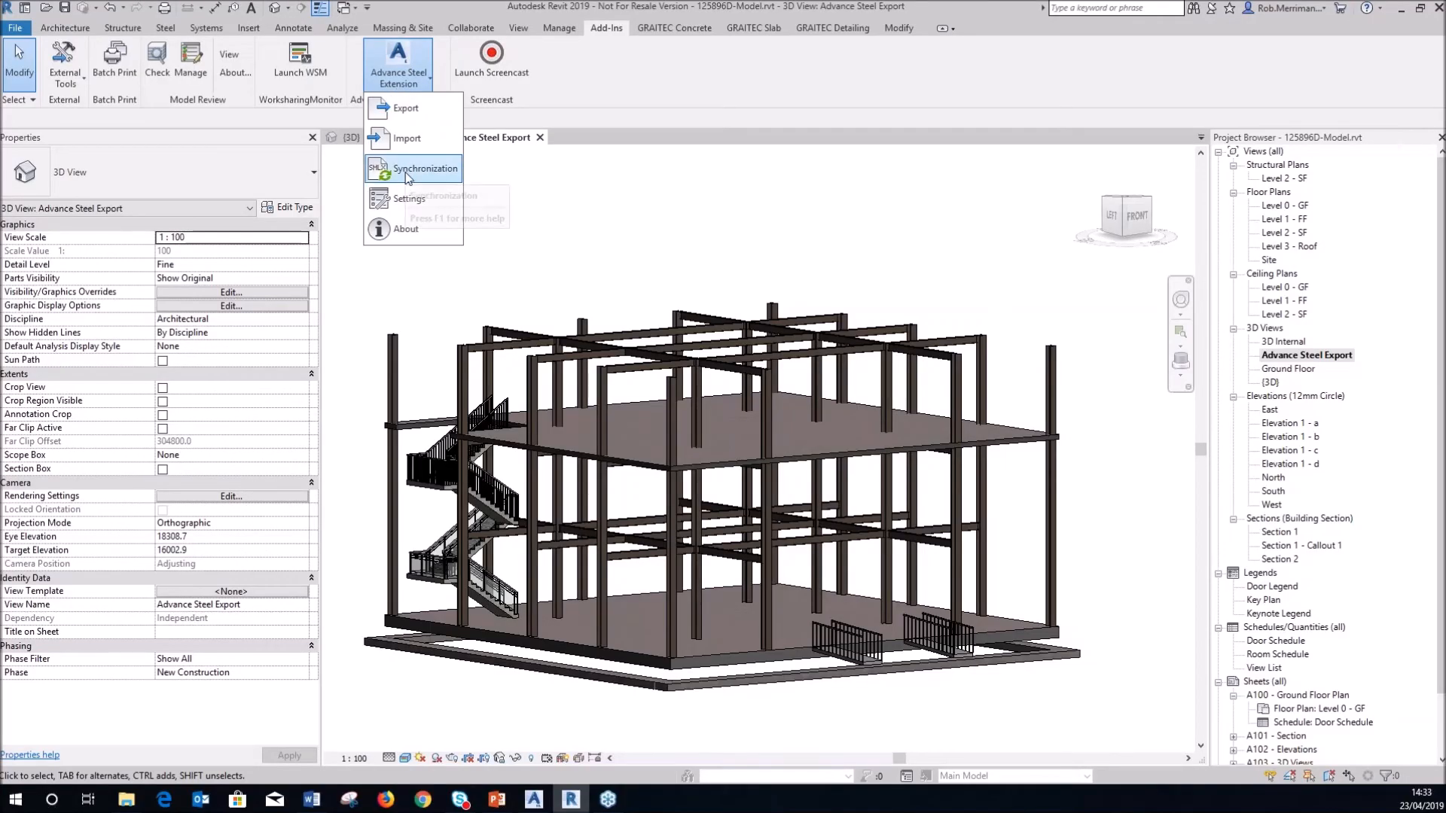
{"action": "left_click", "coordinate": [408, 171]}
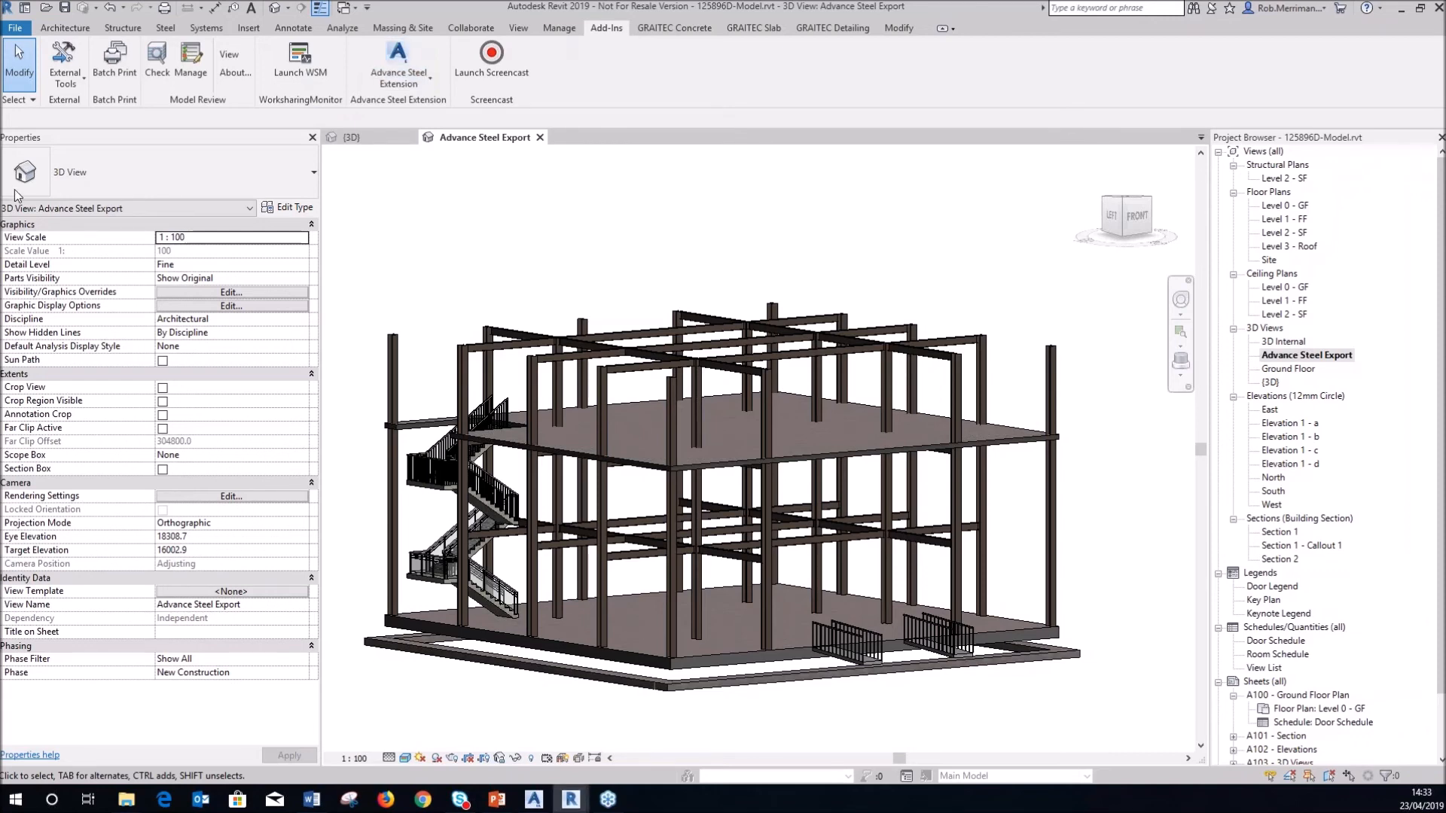
{"action": "left_click", "coordinate": [687, 189]}
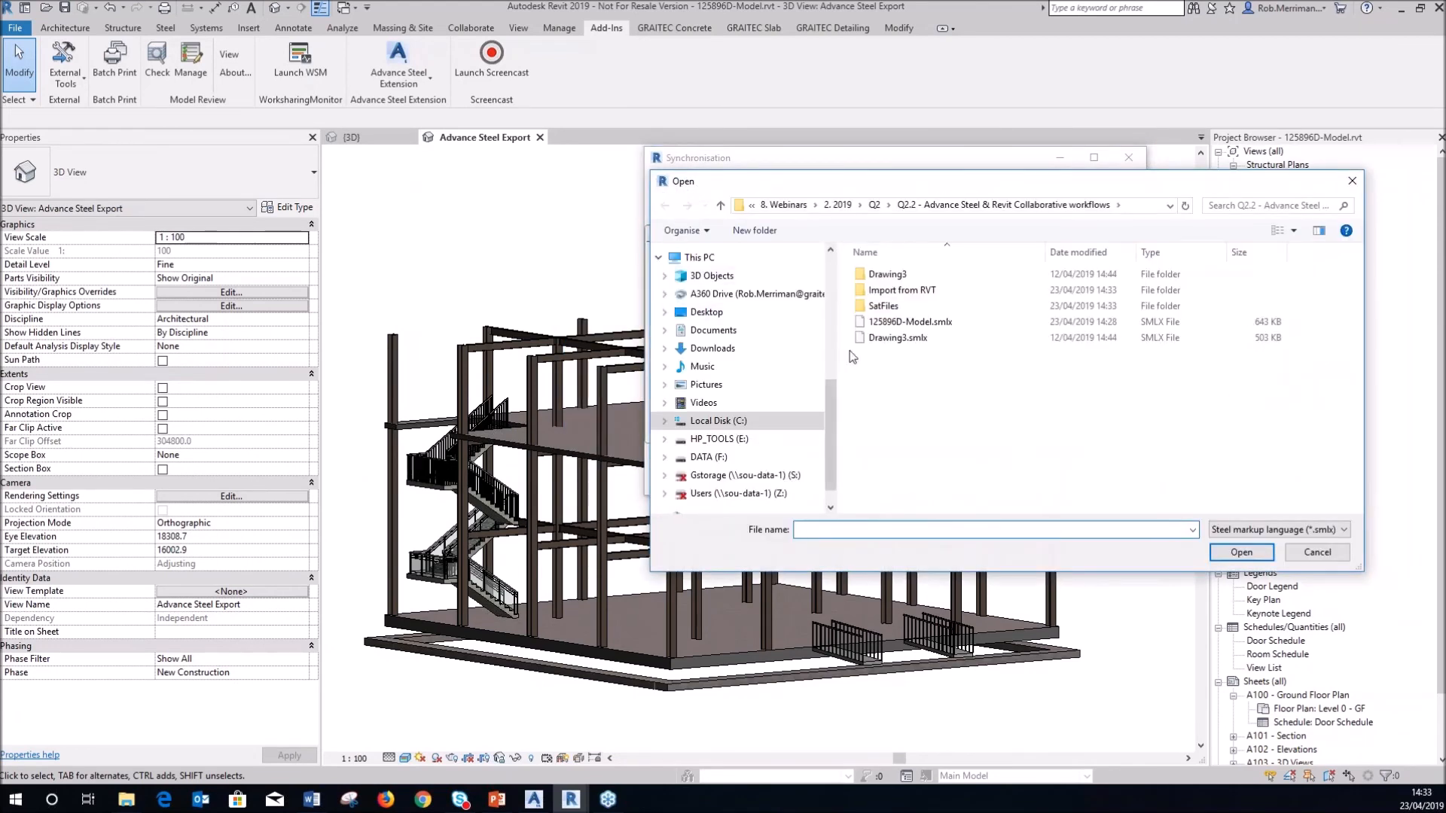
{"action": "left_click", "coordinate": [715, 316]}
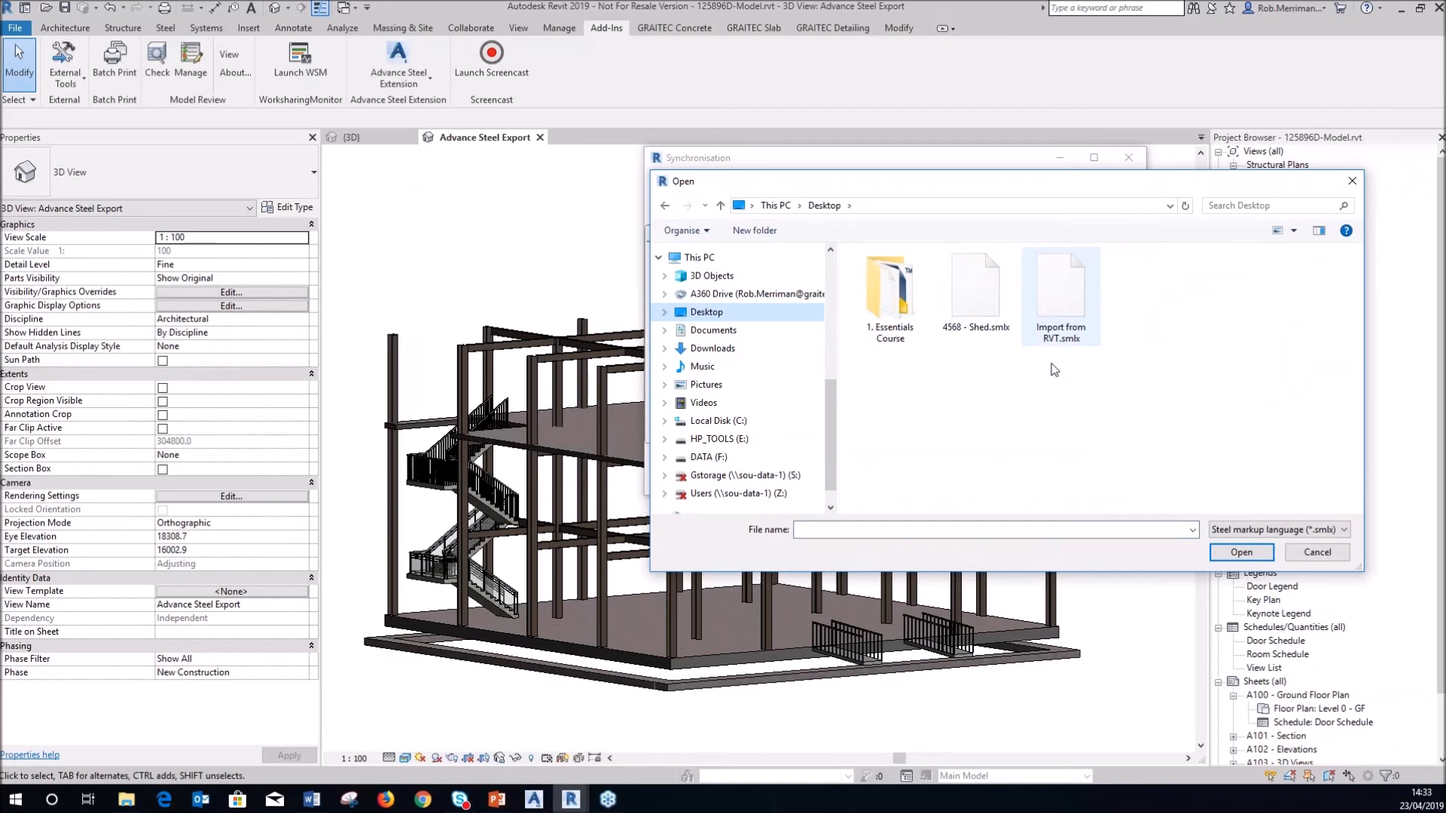
{"action": "left_click", "coordinate": [1074, 310]}
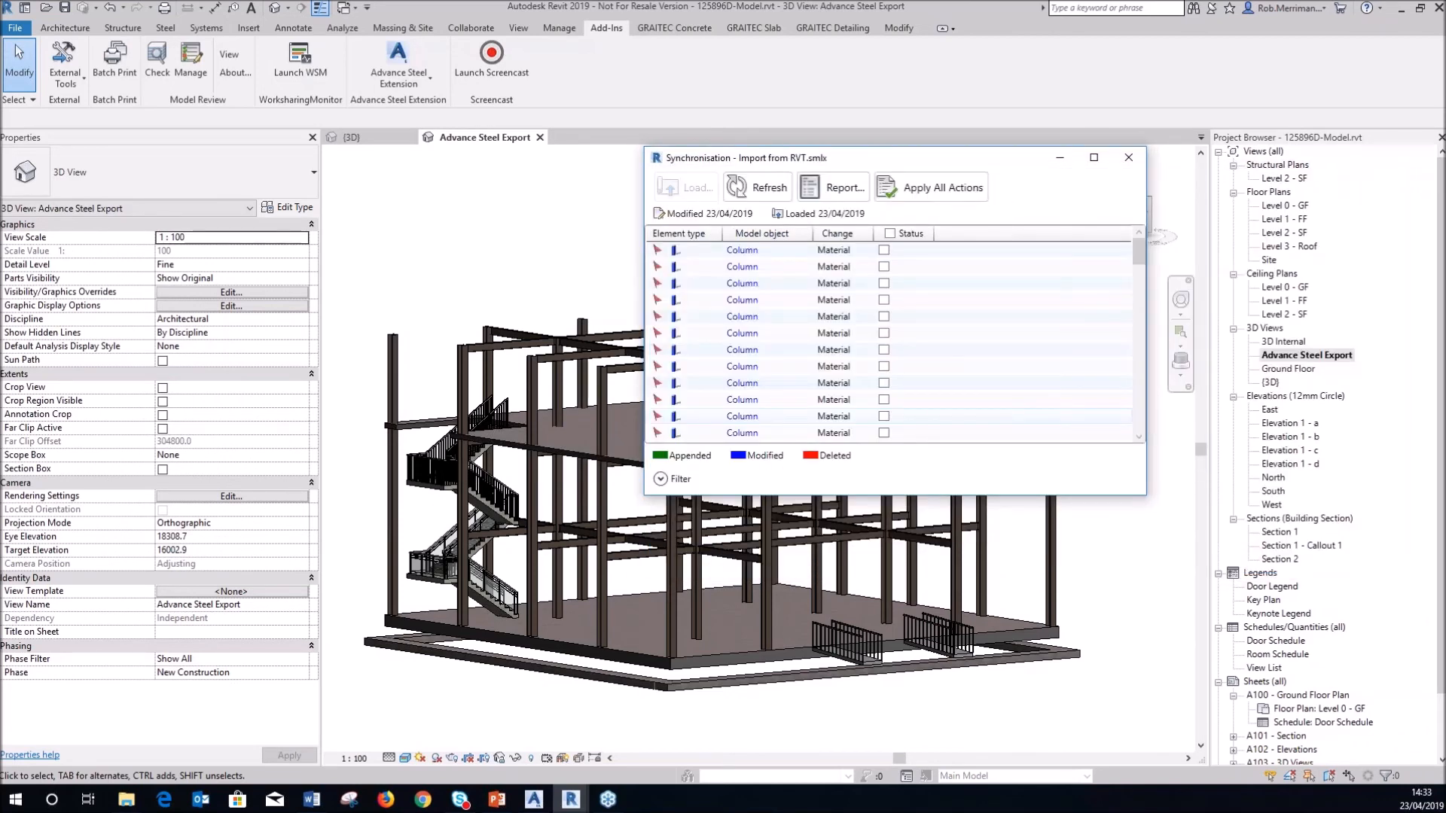
Review the list of changes, apply only the appended beams and connections to the model, and close the synchronization
{"action": "scroll", "coordinate": [769, 390], "scroll_direction": "down", "scroll_amount": 3}
{"action": "scroll", "coordinate": [769, 390], "scroll_direction": "up", "scroll_amount": 3}
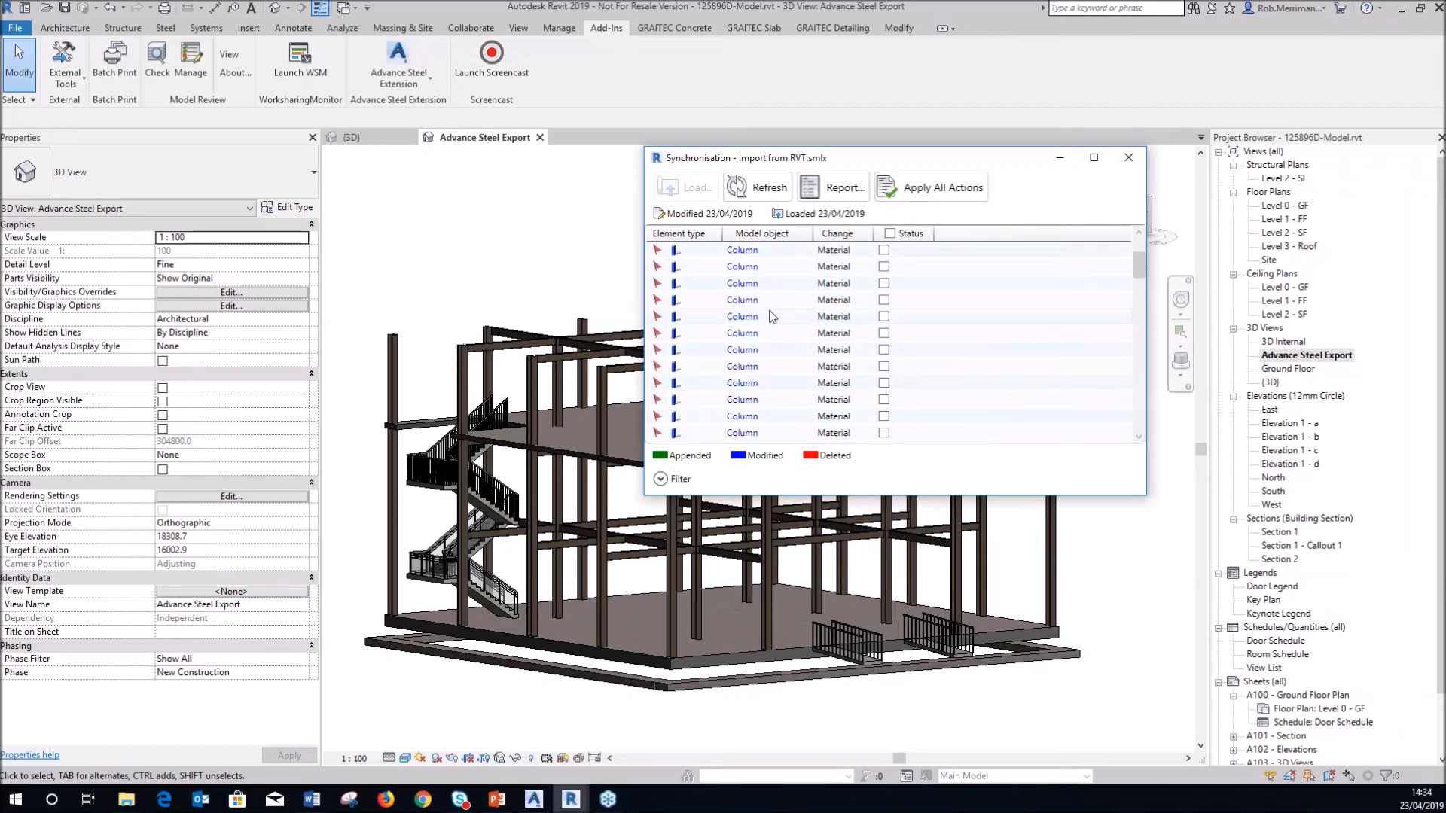
{"action": "scroll", "coordinate": [773, 318], "scroll_direction": "down", "scroll_amount": 2}
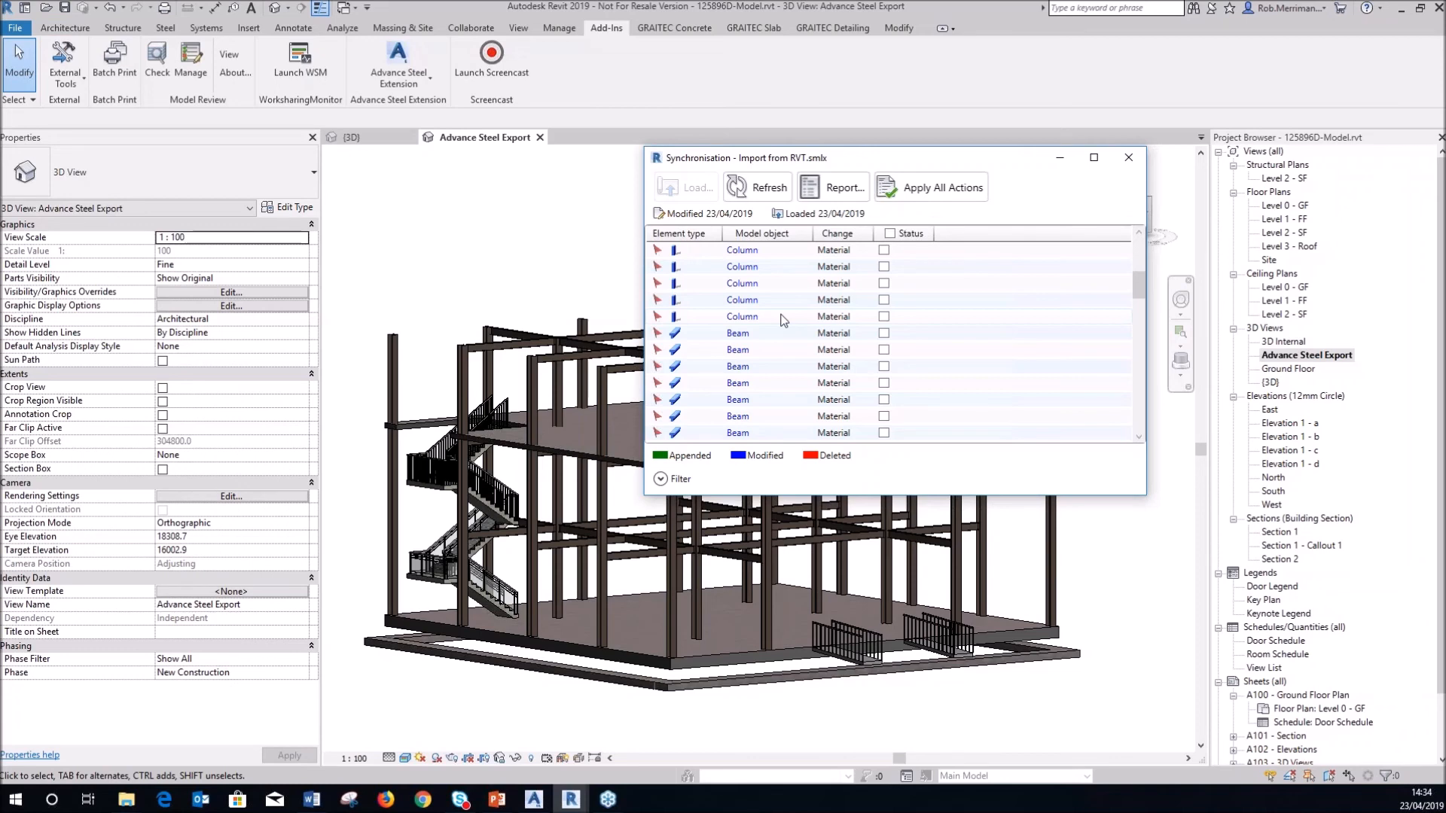
{"action": "scroll", "coordinate": [919, 347], "scroll_direction": "down", "scroll_amount": 10}
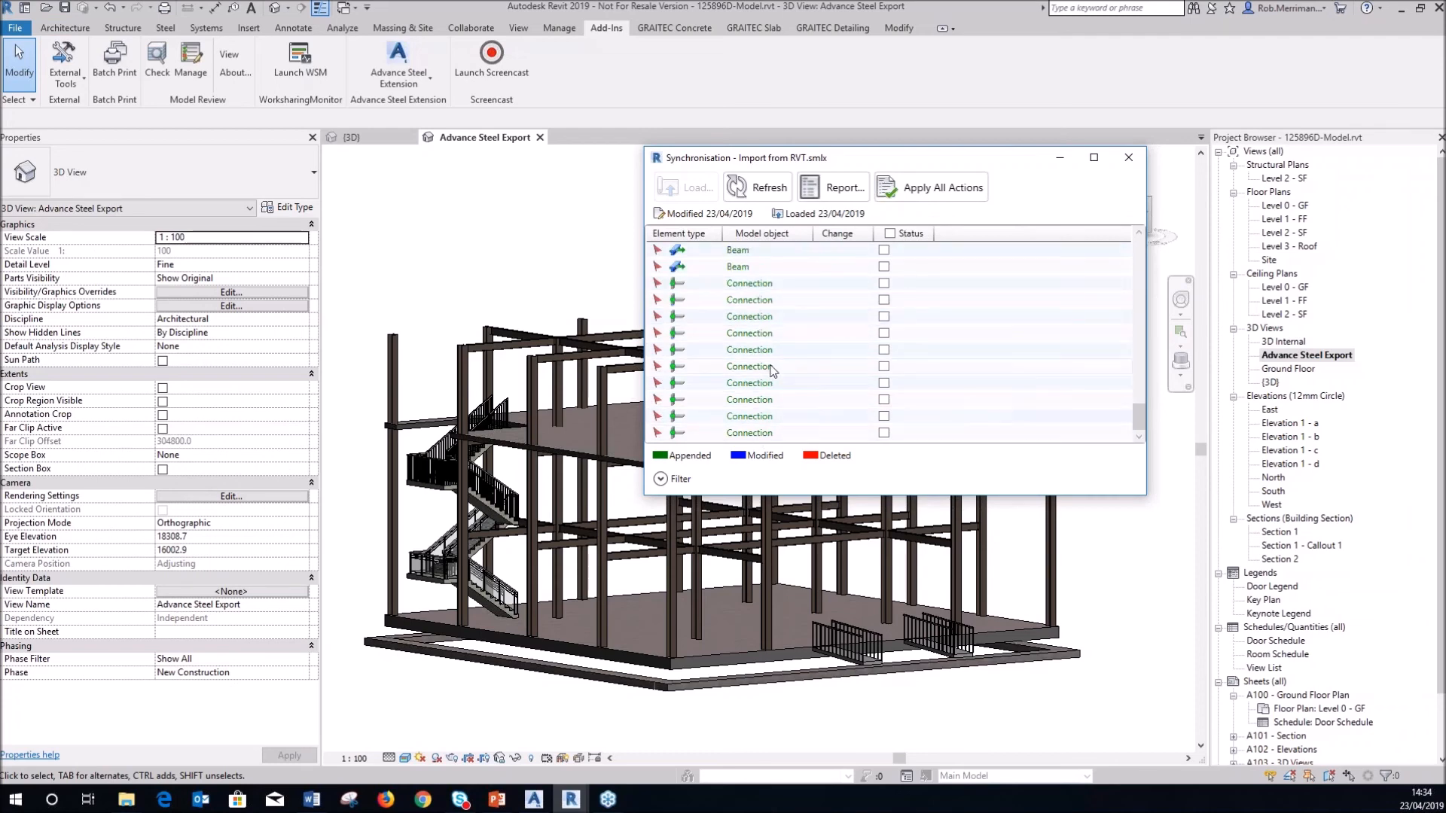
{"action": "scroll", "coordinate": [779, 346], "scroll_direction": "down", "scroll_amount": 2}
{"action": "left_click", "coordinate": [770, 430], "text": "shift"}
{"action": "scroll", "coordinate": [848, 323], "scroll_direction": "up", "scroll_amount": 1}
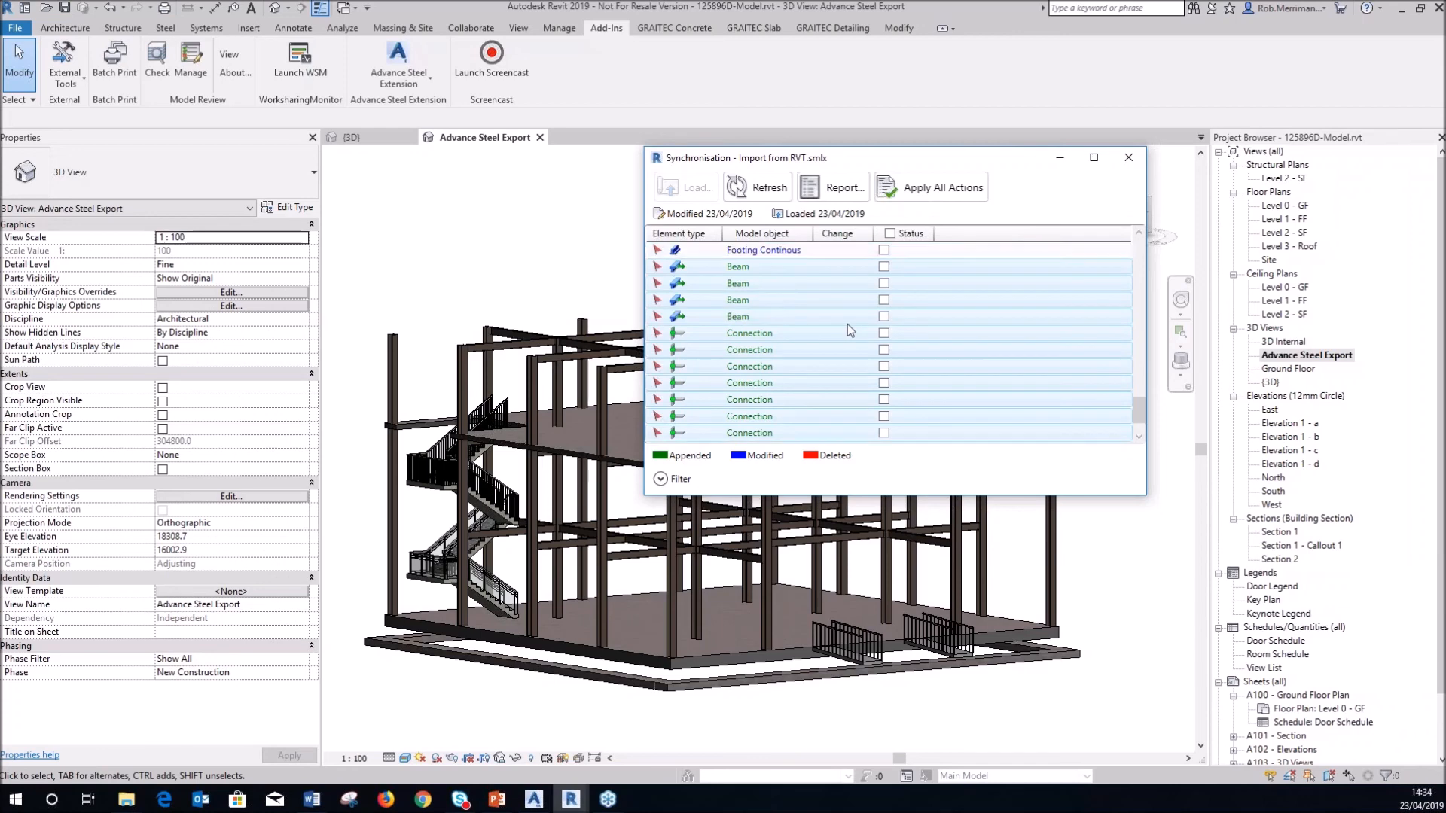
{"action": "left_click", "coordinate": [885, 269]}
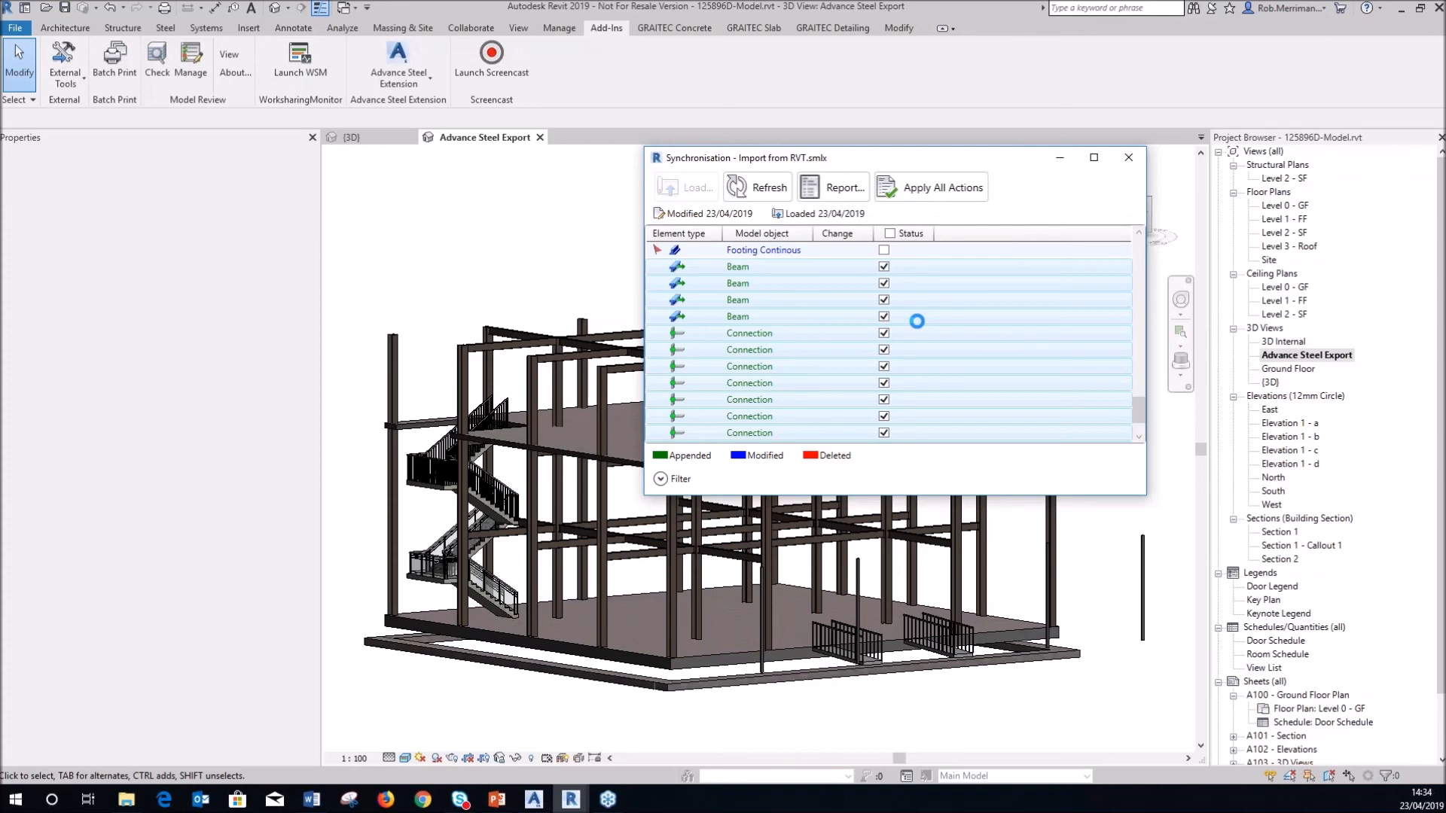
{"action": "left_click", "coordinate": [1146, 588]}
{"action": "left_click", "coordinate": [1051, 646]}
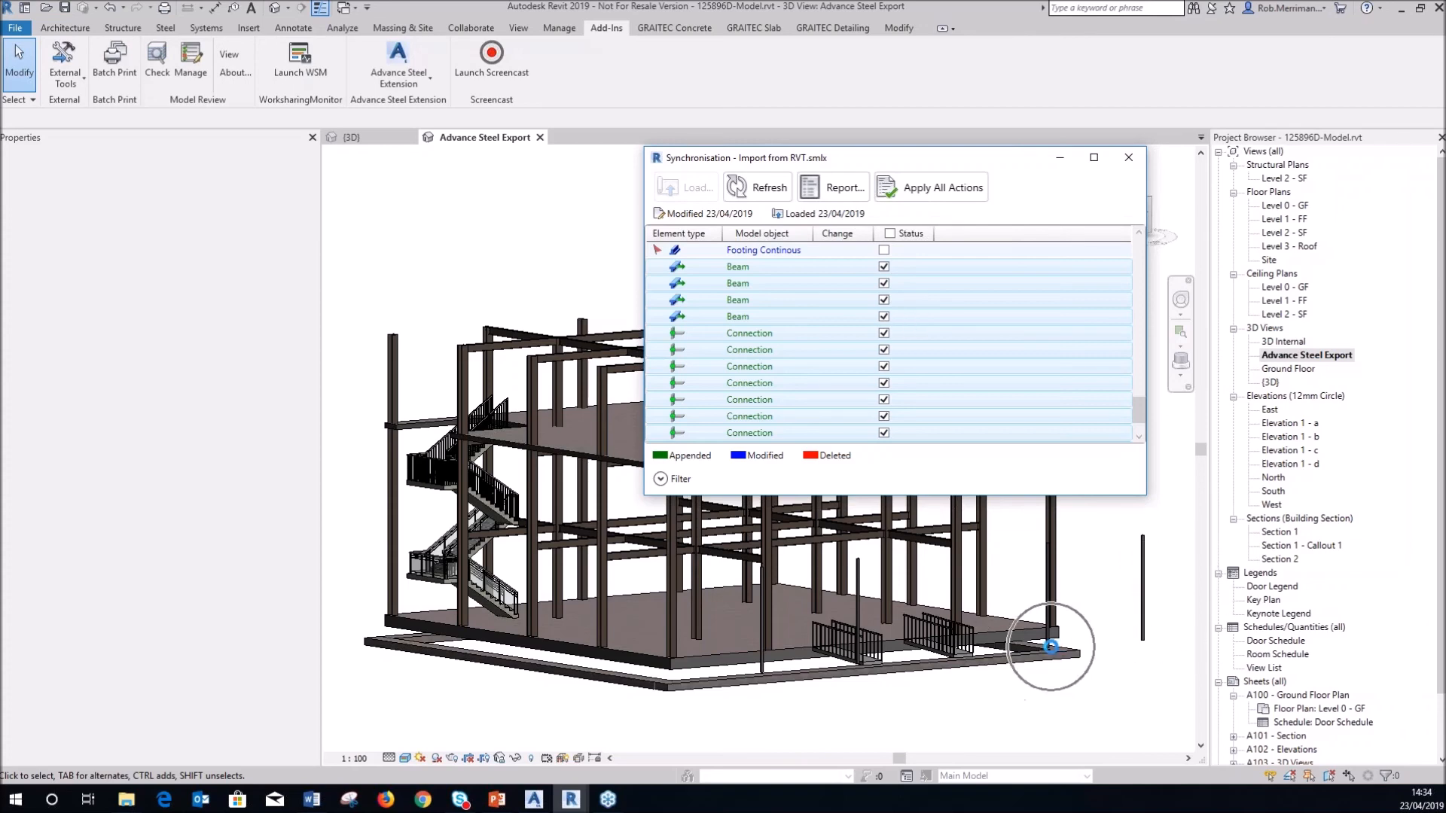
{"action": "left_click", "coordinate": [958, 649]}
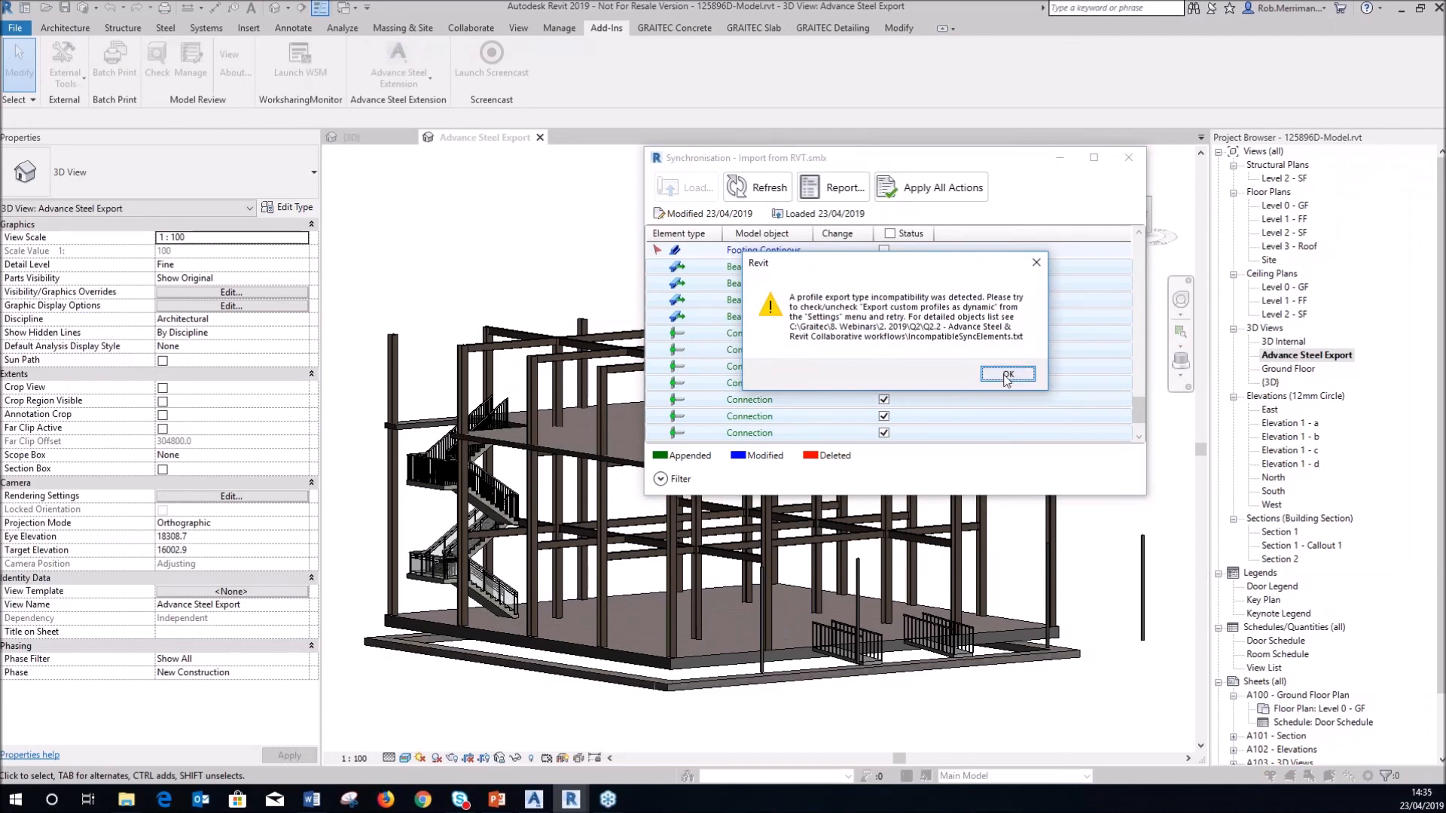
{"action": "left_click", "coordinate": [1006, 374]}
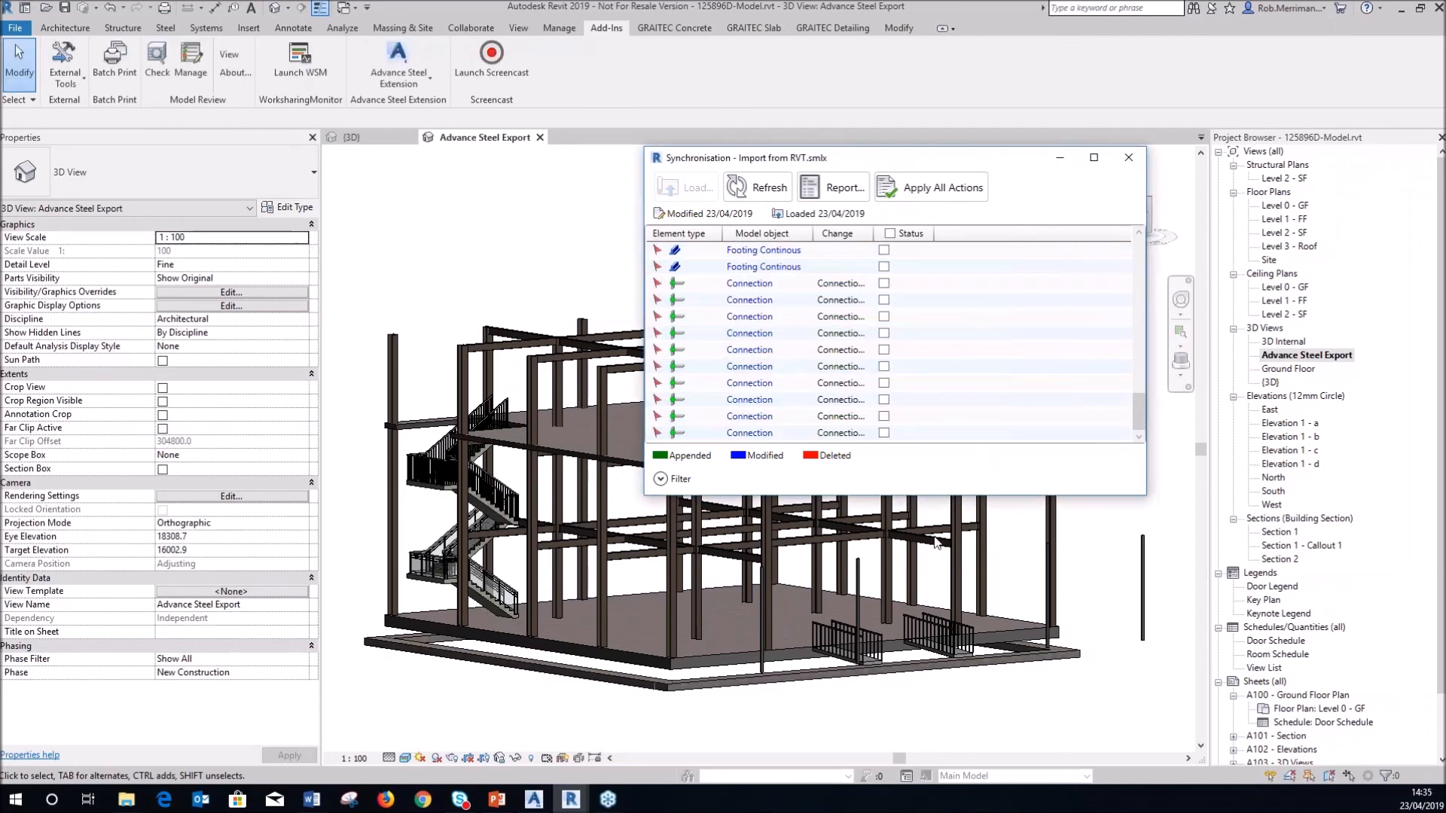
{"action": "left_click", "coordinate": [1128, 157]}
Examine the beam-to-column joint at a column top with the view's detail level set to Fine
{"action": "scroll", "coordinate": [840, 326], "scroll_direction": "up", "scroll_amount": 9}
{"action": "middle_click_drag", "start_coordinate": [779, 351], "coordinate": [796, 371], "text": "shift"}
{"action": "scroll", "coordinate": [868, 403], "scroll_direction": "down", "scroll_amount": 7}
{"action": "middle_click_drag", "start_coordinate": [679, 353], "coordinate": [741, 373], "text": "shift"}
{"action": "scroll", "coordinate": [655, 345], "scroll_direction": "up", "scroll_amount": 8}
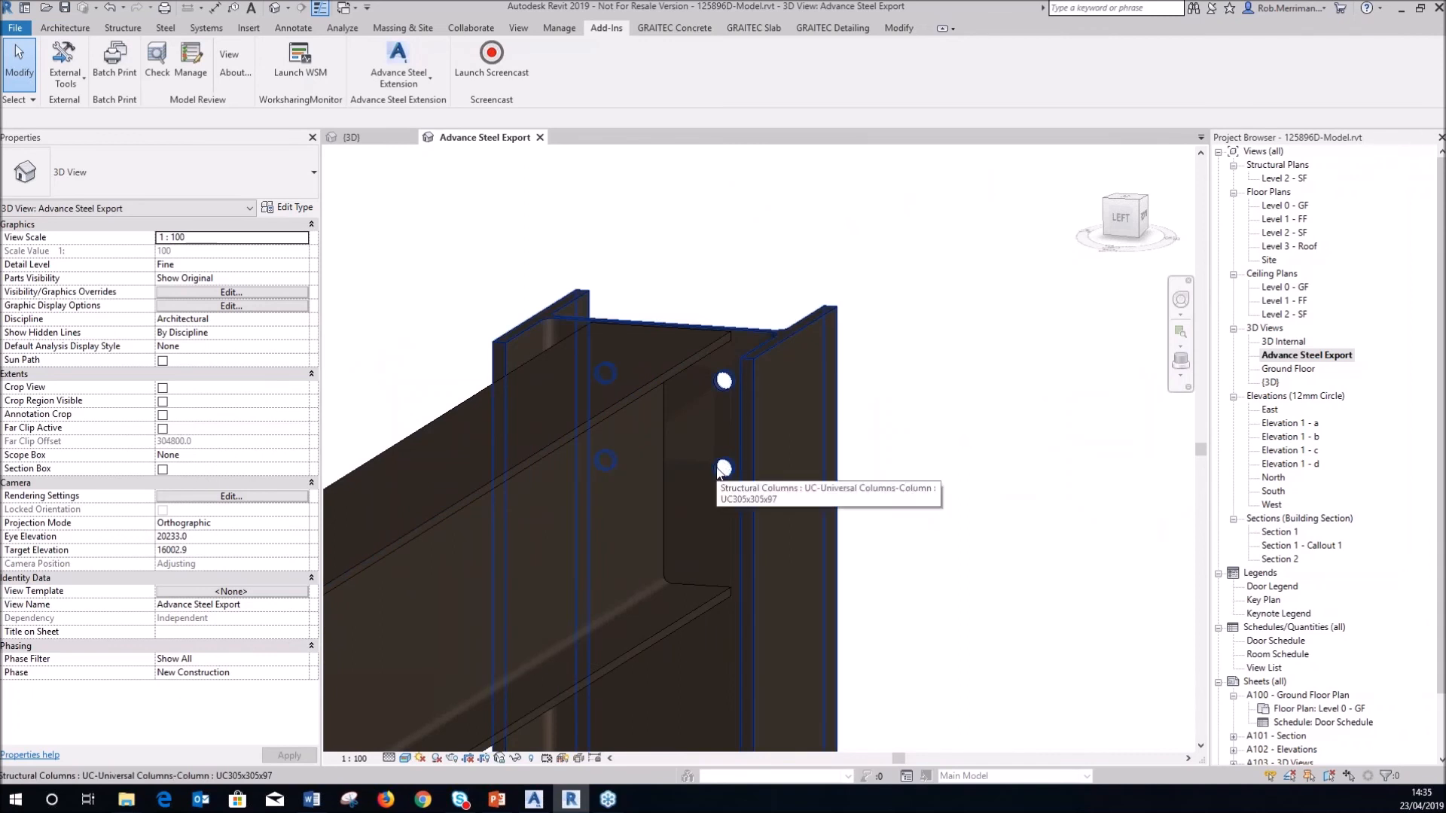
{"action": "left_click", "coordinate": [389, 759]}
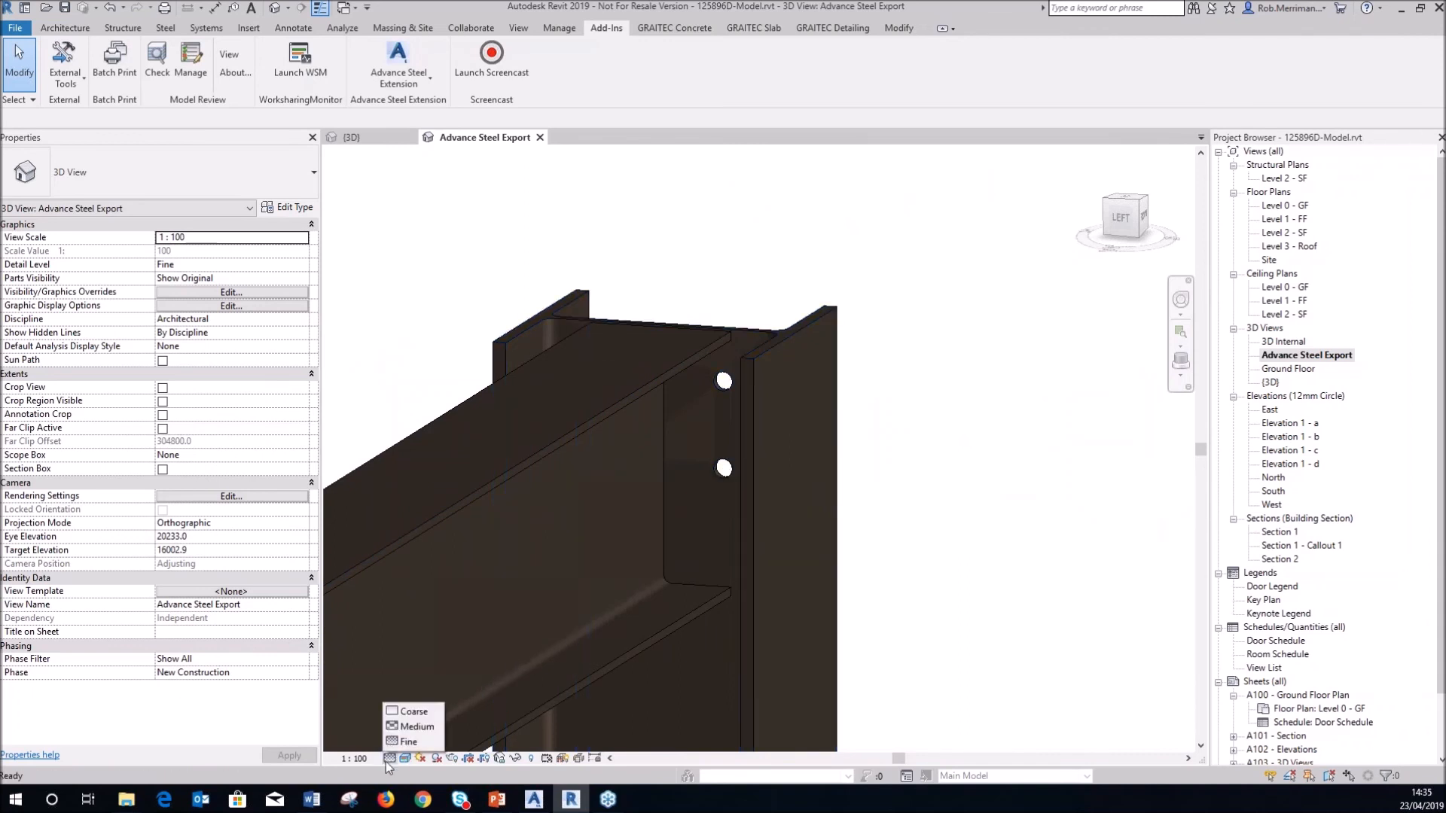
{"action": "left_click", "coordinate": [401, 742]}
Turn on every Structural Connections subcategory, from Anchors and Bolts to Symbol and Welds, in the view's visibility overrides
{"action": "key", "text": "v"}
{"action": "key", "text": "g"}
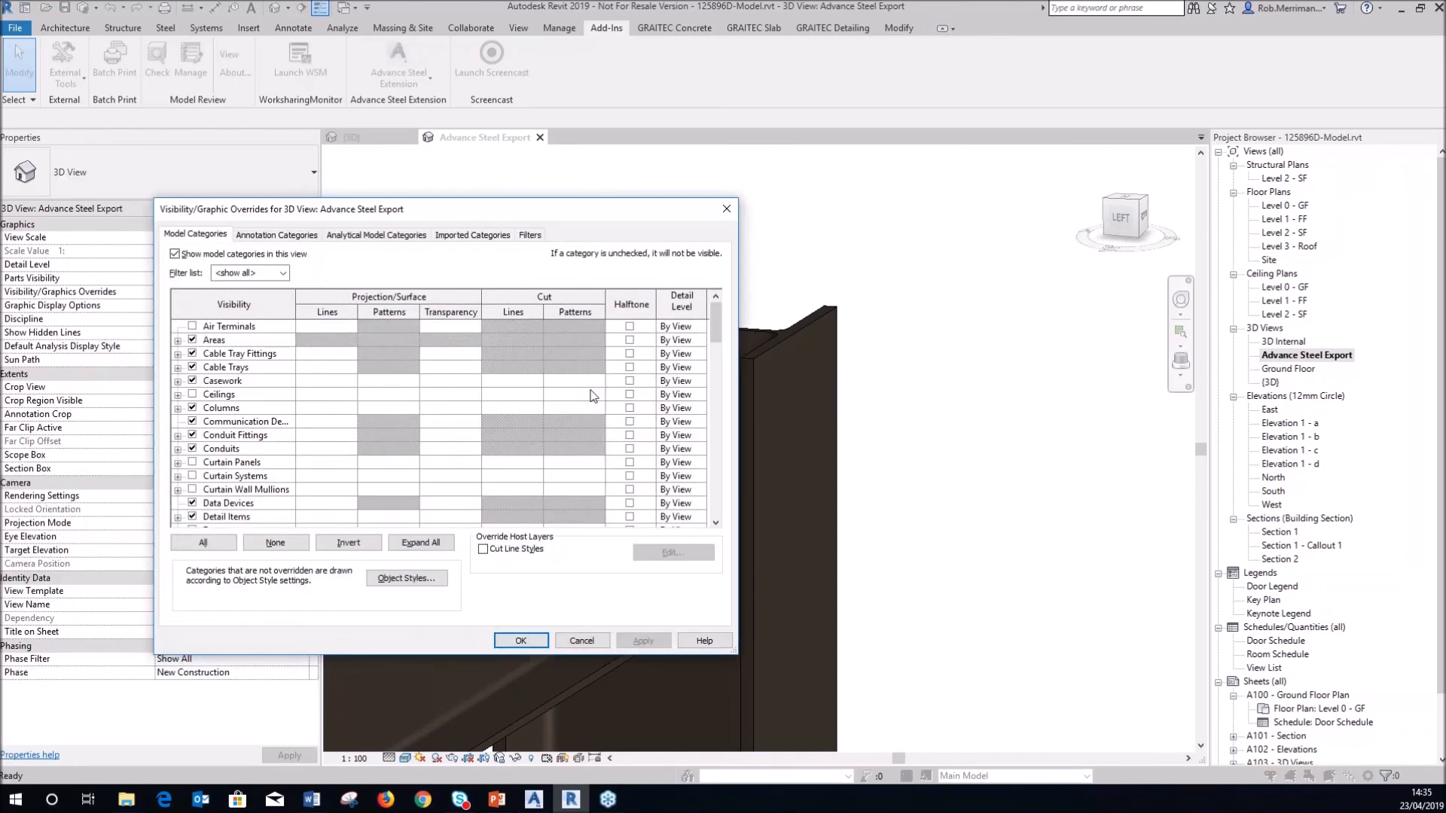
{"action": "scroll", "coordinate": [468, 418], "scroll_direction": "down", "scroll_amount": 8}
{"action": "left_click_drag", "start_coordinate": [715, 387], "coordinate": [720, 488]}
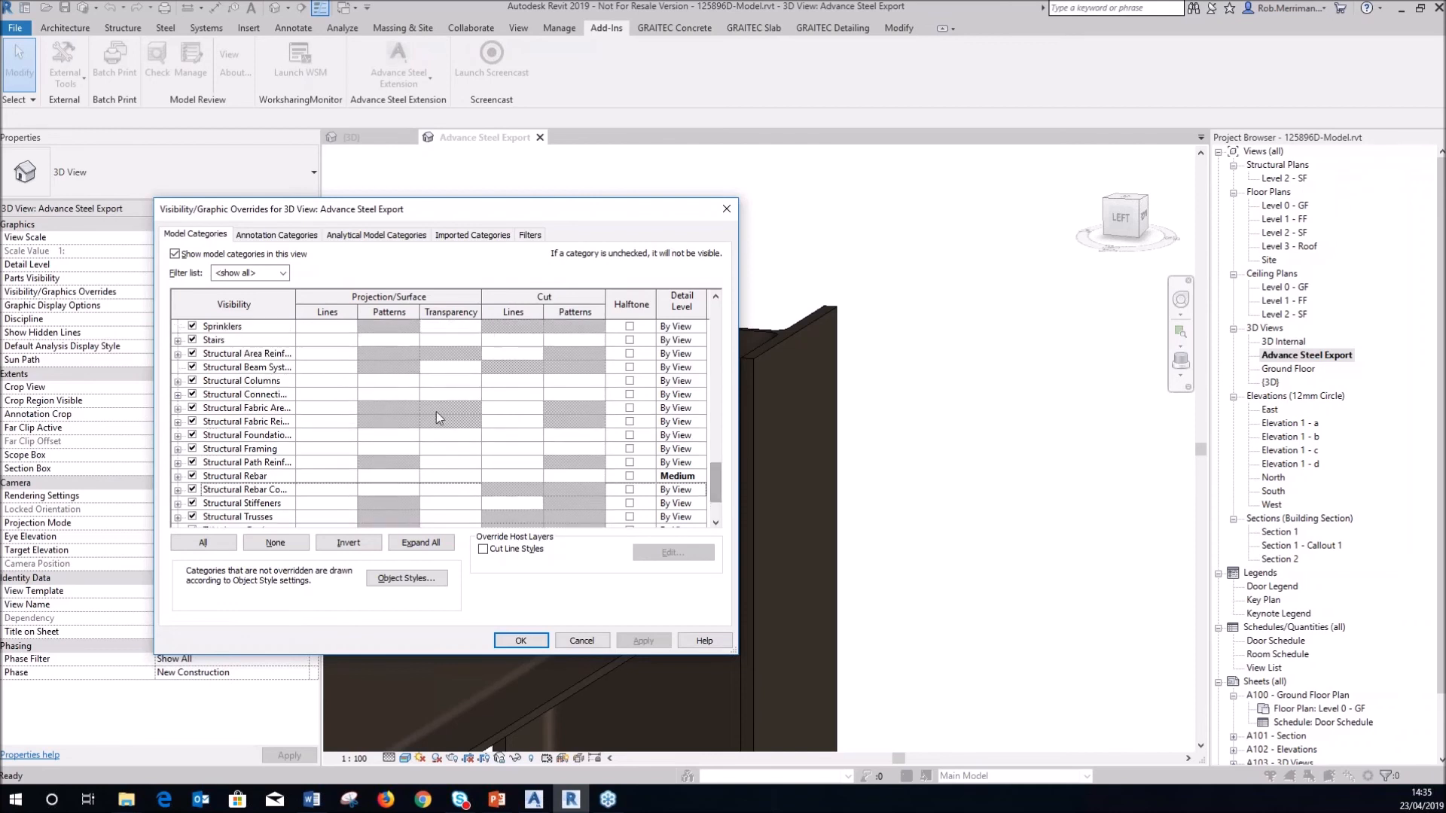
{"action": "left_click", "coordinate": [178, 396]}
{"action": "left_click", "coordinate": [207, 366]}
{"action": "left_click", "coordinate": [207, 380]}
{"action": "left_click", "coordinate": [207, 407]}
{"action": "left_click", "coordinate": [207, 421]}
{"action": "left_click", "coordinate": [207, 435]}
{"action": "left_click", "coordinate": [207, 448]}
{"action": "left_click", "coordinate": [207, 462]}
{"action": "left_click", "coordinate": [207, 475]}
{"action": "left_click", "coordinate": [207, 489]}
{"action": "left_click", "coordinate": [207, 503]}
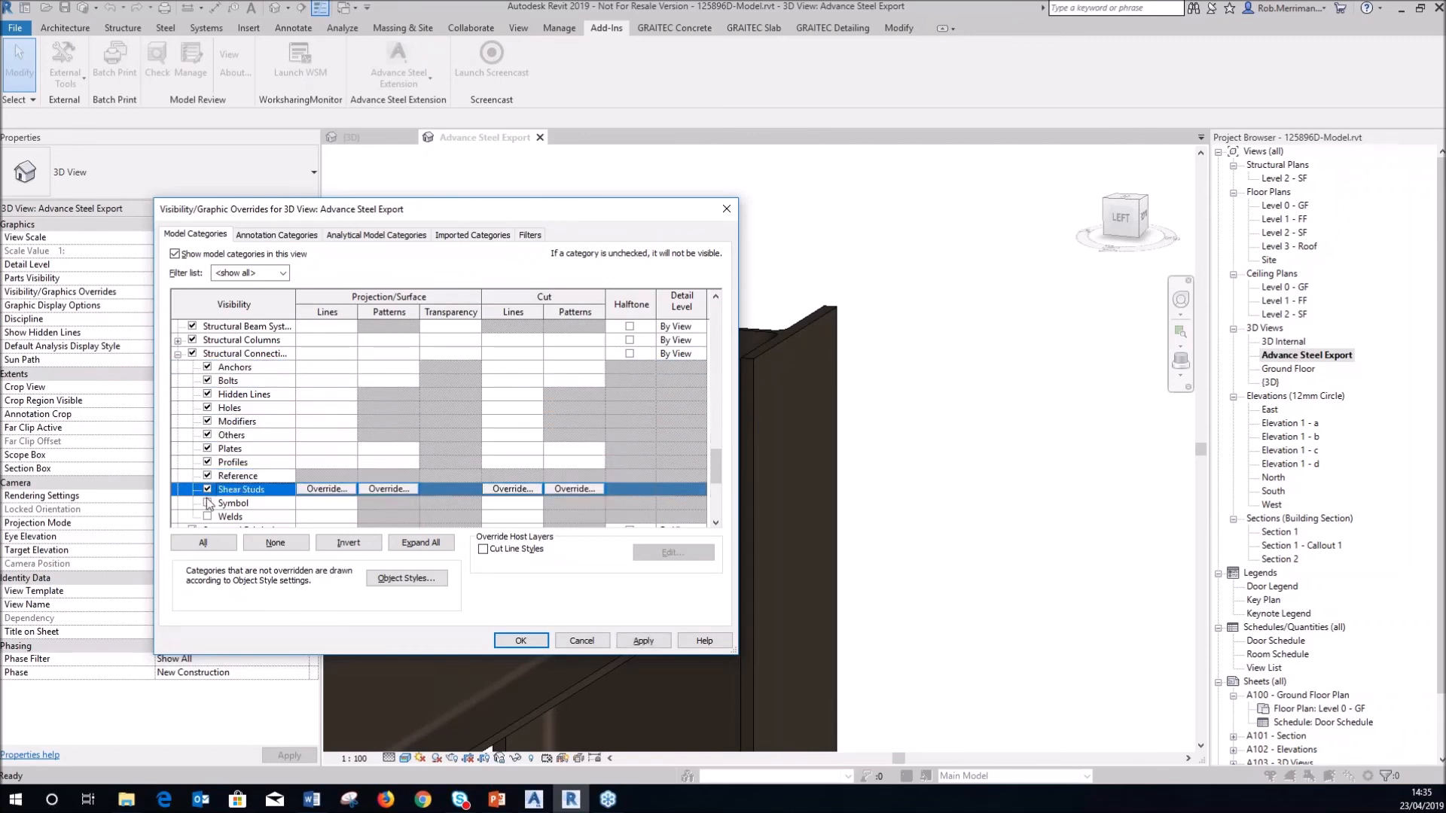
{"action": "left_click", "coordinate": [207, 516]}
{"action": "left_click", "coordinate": [665, 645]}
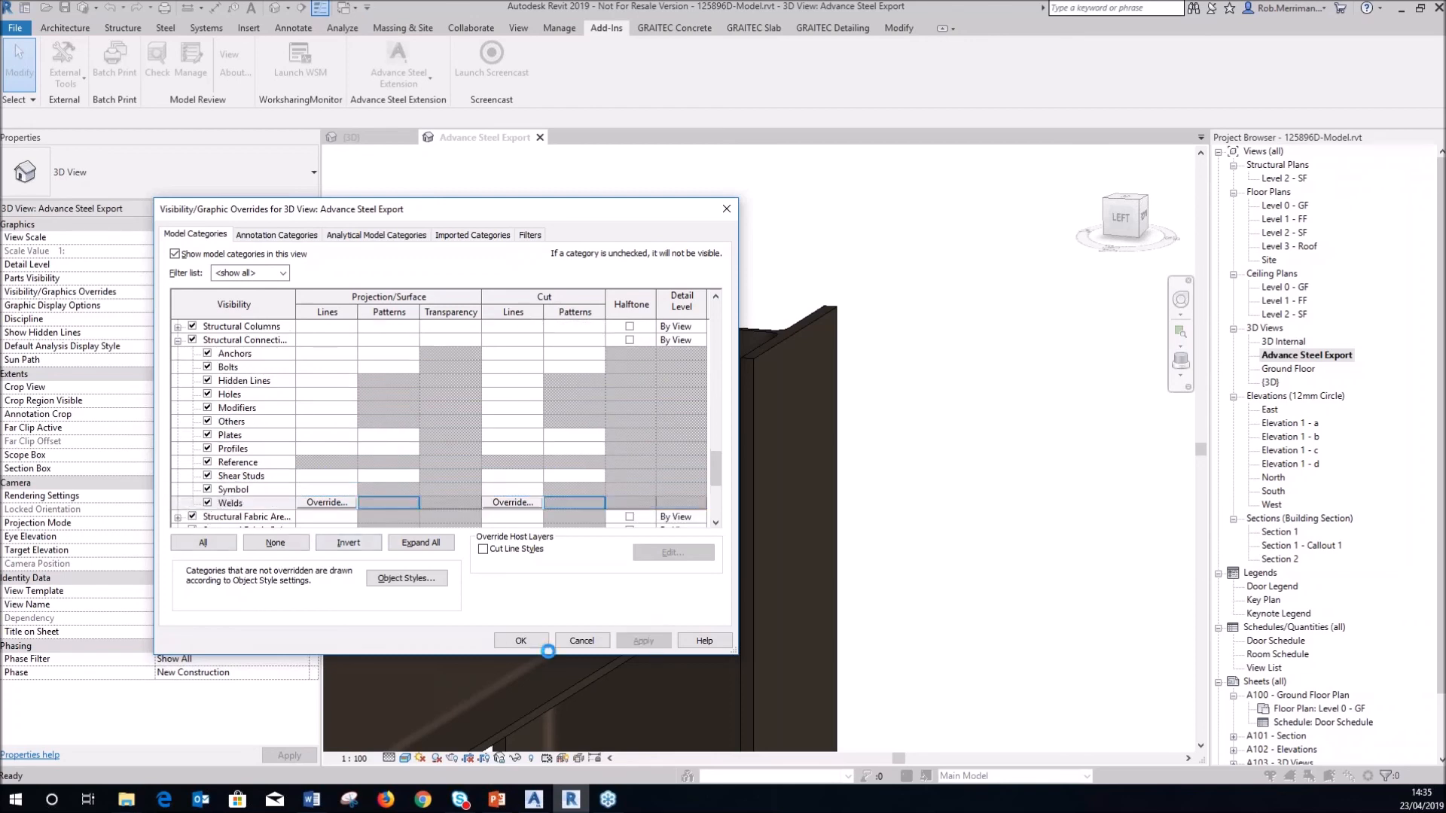
{"action": "left_click", "coordinate": [521, 640]}
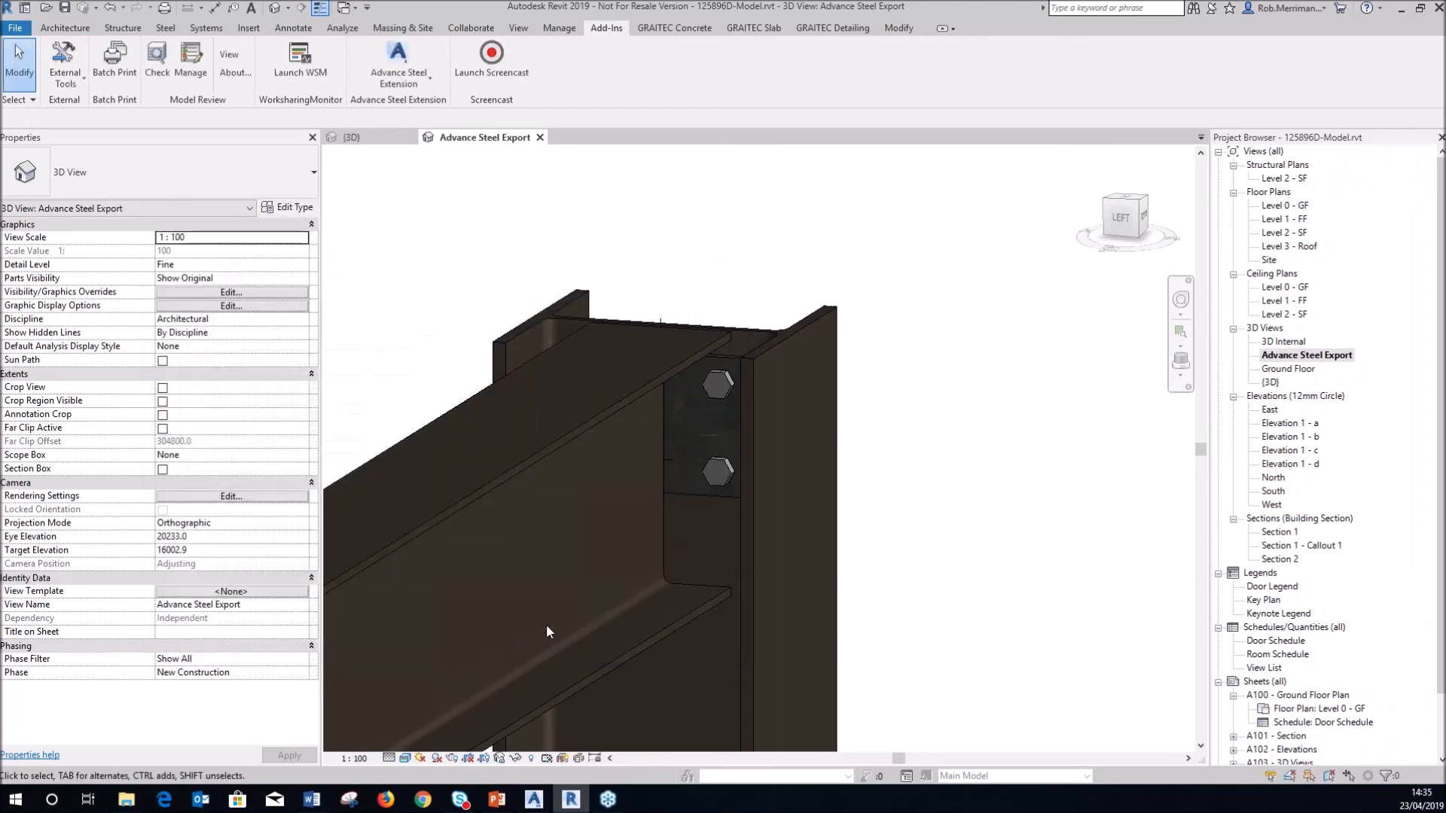
Select the single side end plate connection at the column top and examine its plate and bolts along with the neighbouring roof beam joints
{"action": "left_click", "coordinate": [711, 471]}
{"action": "scroll", "coordinate": [934, 435], "scroll_direction": "down", "scroll_amount": 3}
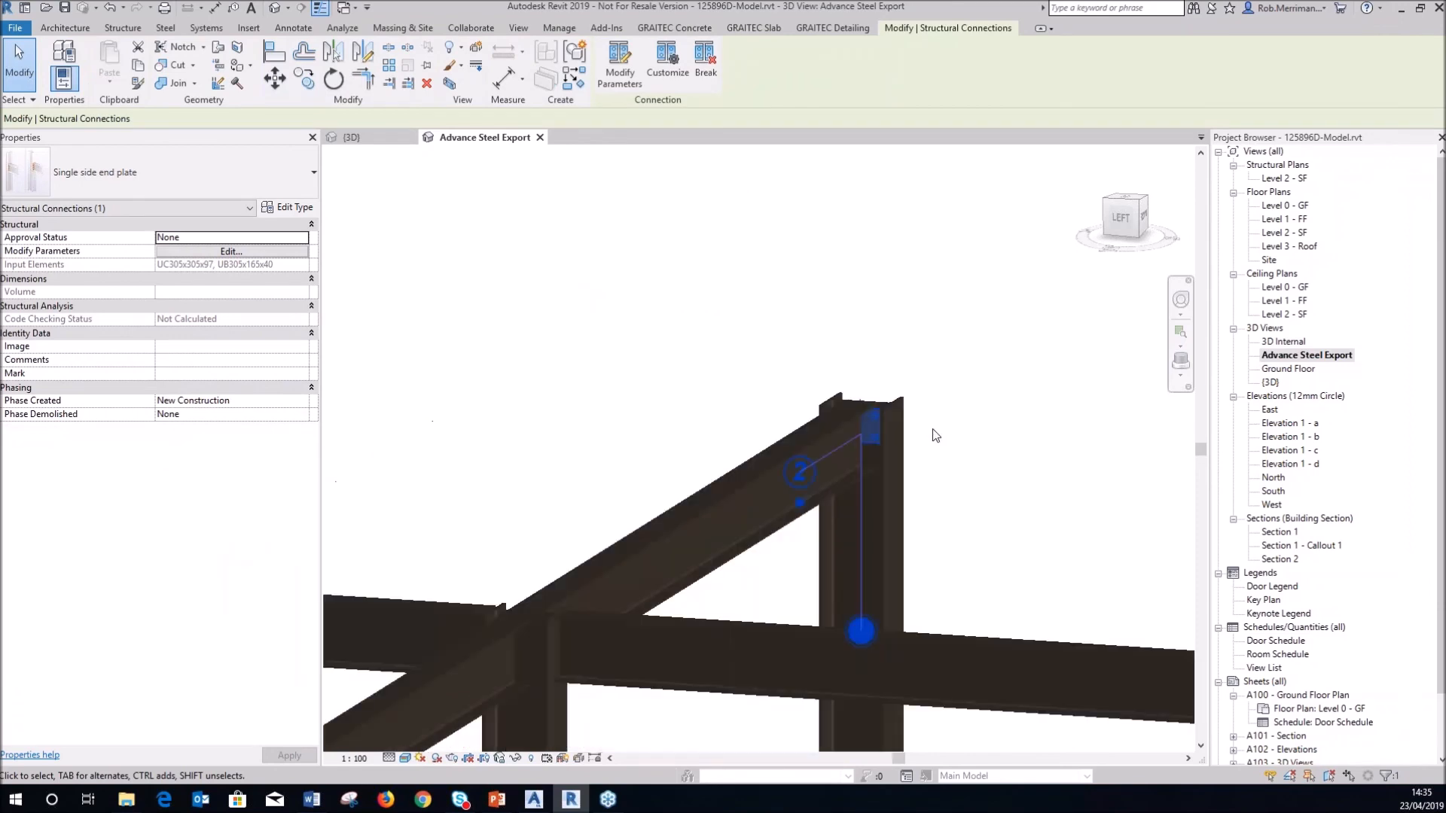
{"action": "scroll", "coordinate": [934, 435], "scroll_direction": "down", "scroll_amount": 3}
{"action": "scroll", "coordinate": [632, 441], "scroll_direction": "up", "scroll_amount": 6}
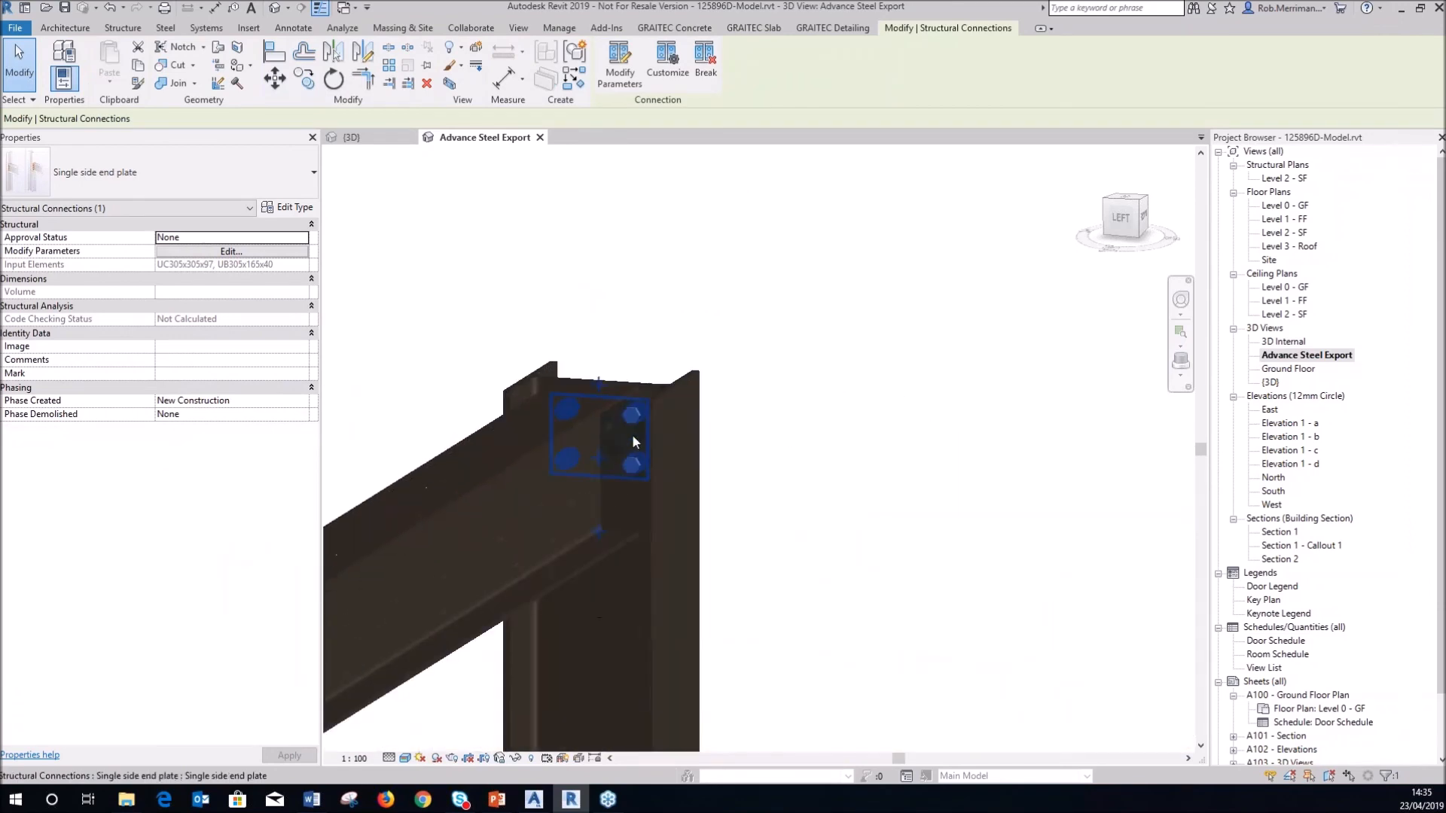
{"action": "scroll", "coordinate": [633, 462], "scroll_direction": "down", "scroll_amount": 5}
{"action": "scroll", "coordinate": [627, 443], "scroll_direction": "up", "scroll_amount": 5}
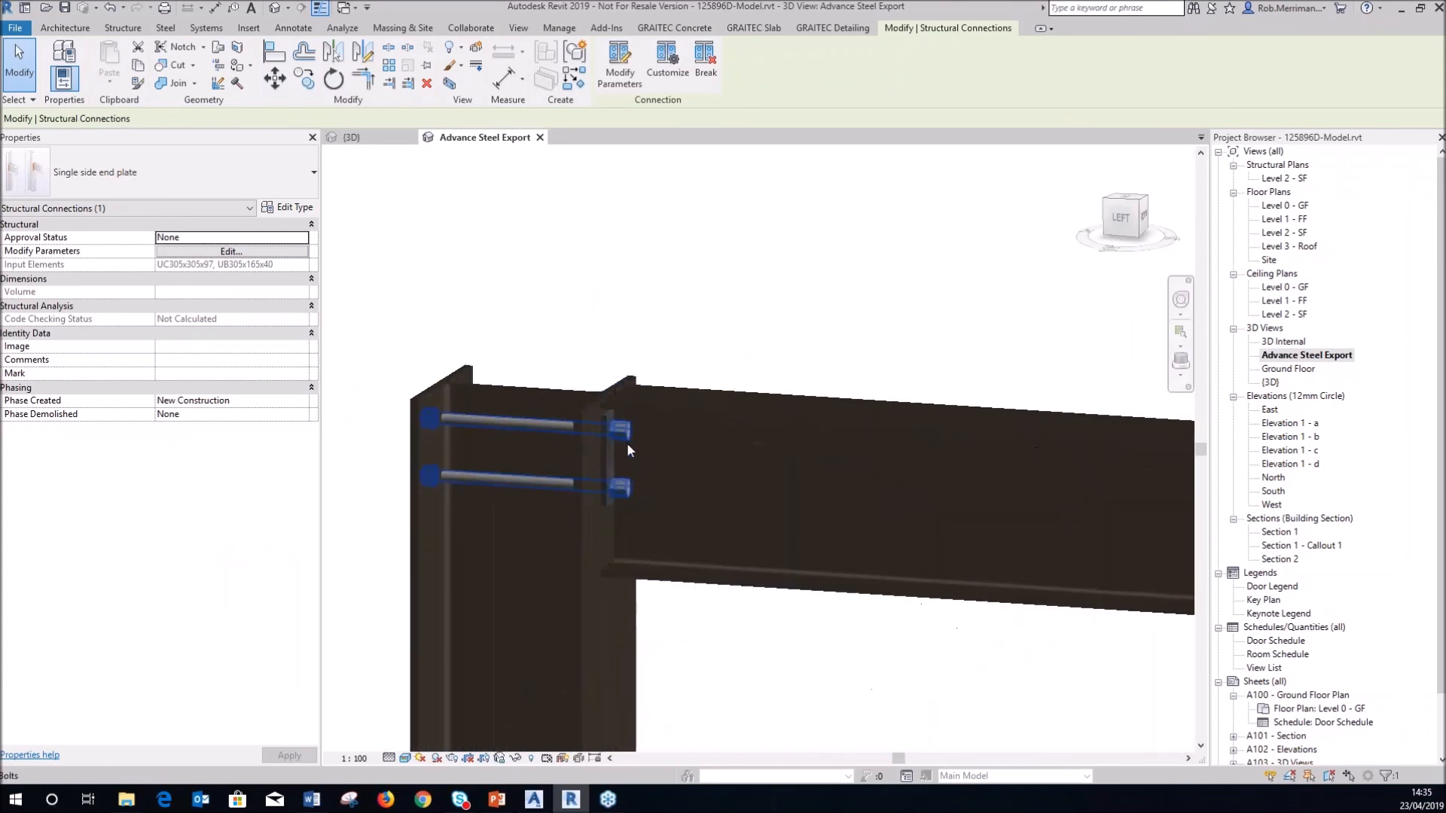
{"action": "scroll", "coordinate": [626, 443], "scroll_direction": "down", "scroll_amount": 5}
{"action": "scroll", "coordinate": [1013, 414], "scroll_direction": "up", "scroll_amount": 4}
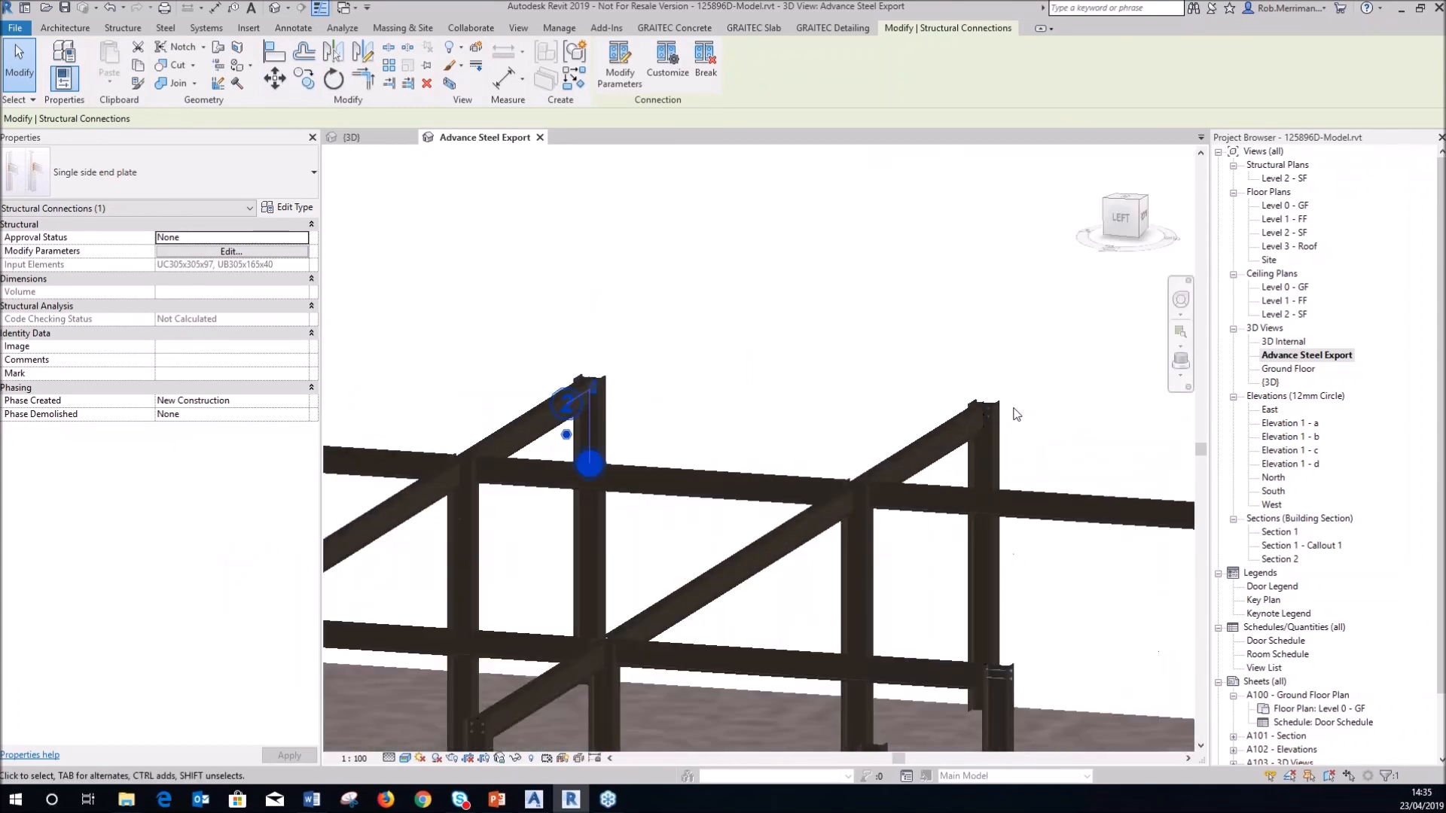
{"action": "scroll", "coordinate": [926, 410], "scroll_direction": "up", "scroll_amount": 4}
{"action": "scroll", "coordinate": [613, 326], "scroll_direction": "down", "scroll_amount": 6}
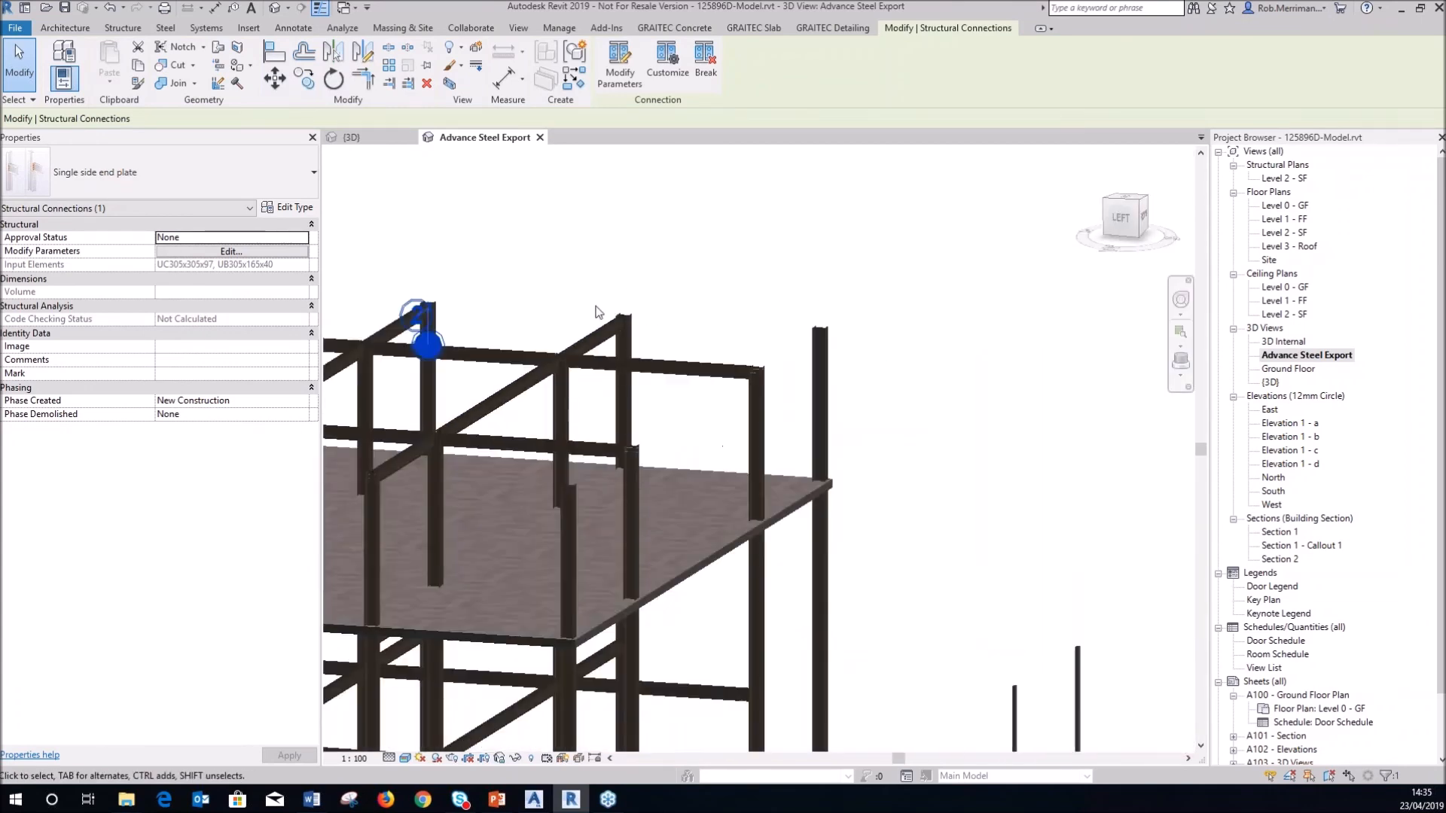
Clear the selection and examine the hollow-section posts beside the entrance railings, along with the whole steel frame
{"action": "scroll", "coordinate": [698, 312], "scroll_direction": "down", "scroll_amount": 5}
{"action": "scroll", "coordinate": [768, 639], "scroll_direction": "up", "scroll_amount": 5}
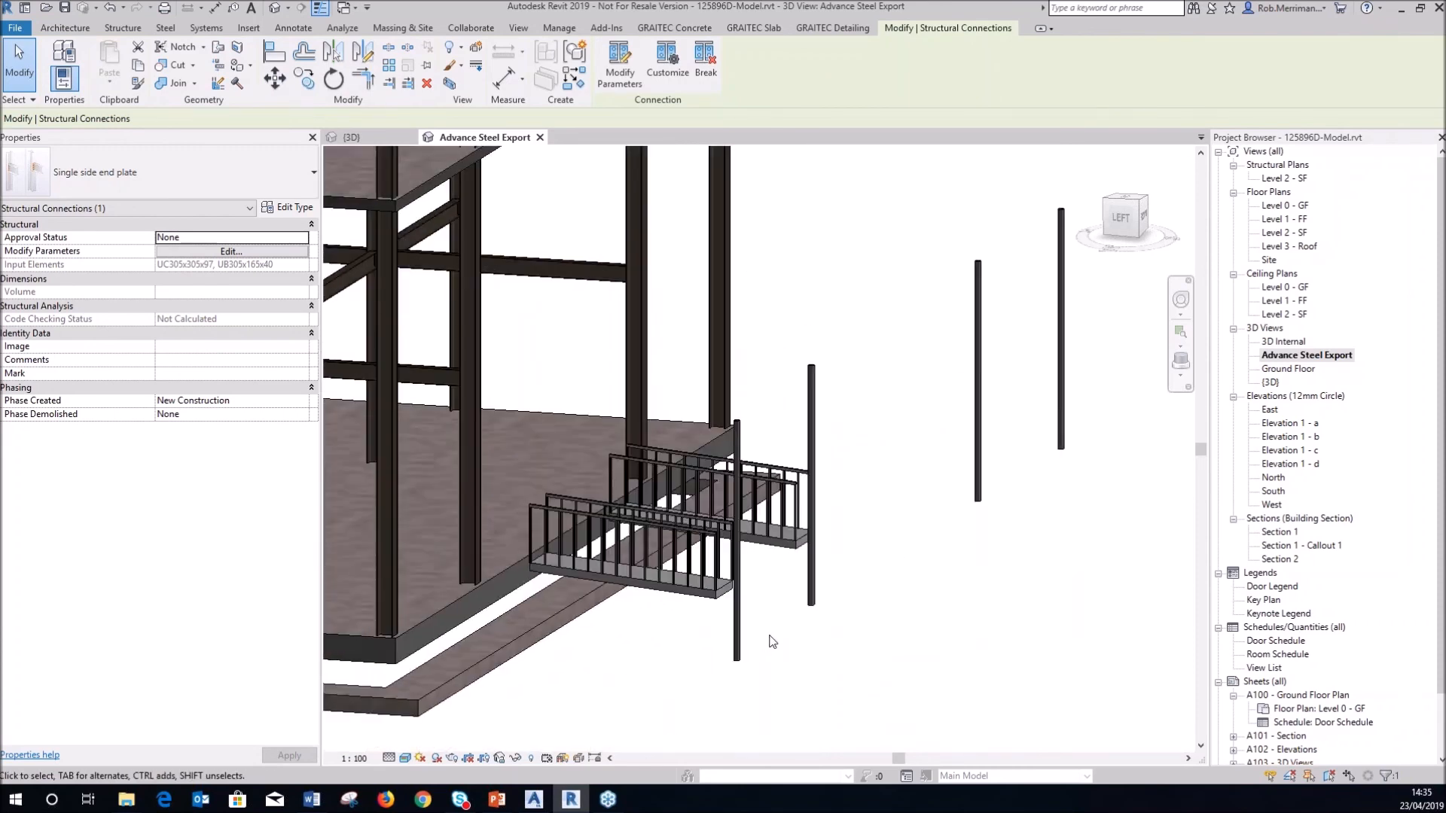
{"action": "left_click", "coordinate": [771, 641]}
{"action": "middle_click_drag", "start_coordinate": [880, 518], "coordinate": [975, 520], "text": "shift"}
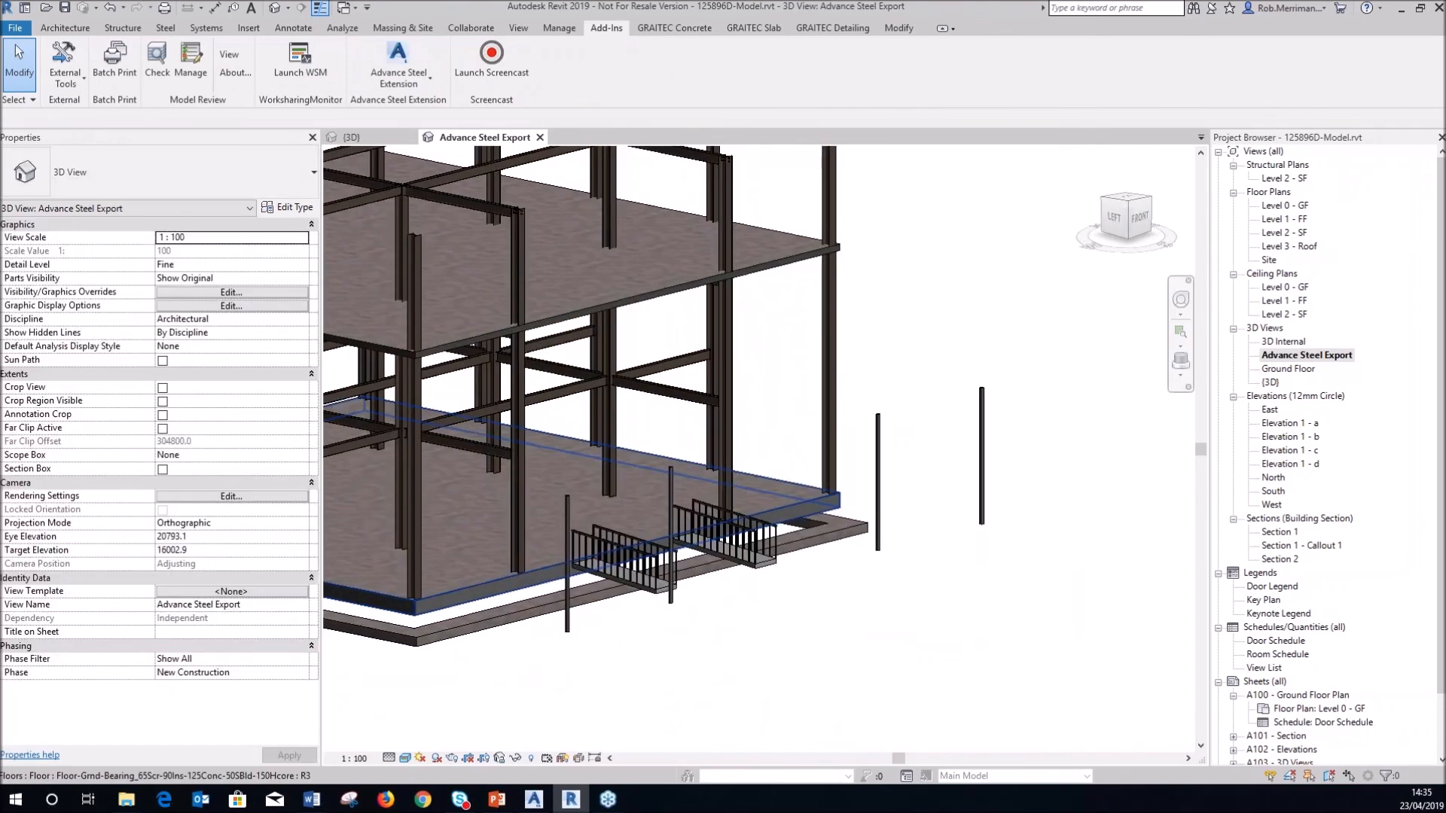
{"action": "scroll", "coordinate": [908, 594], "scroll_direction": "down", "scroll_amount": 3}
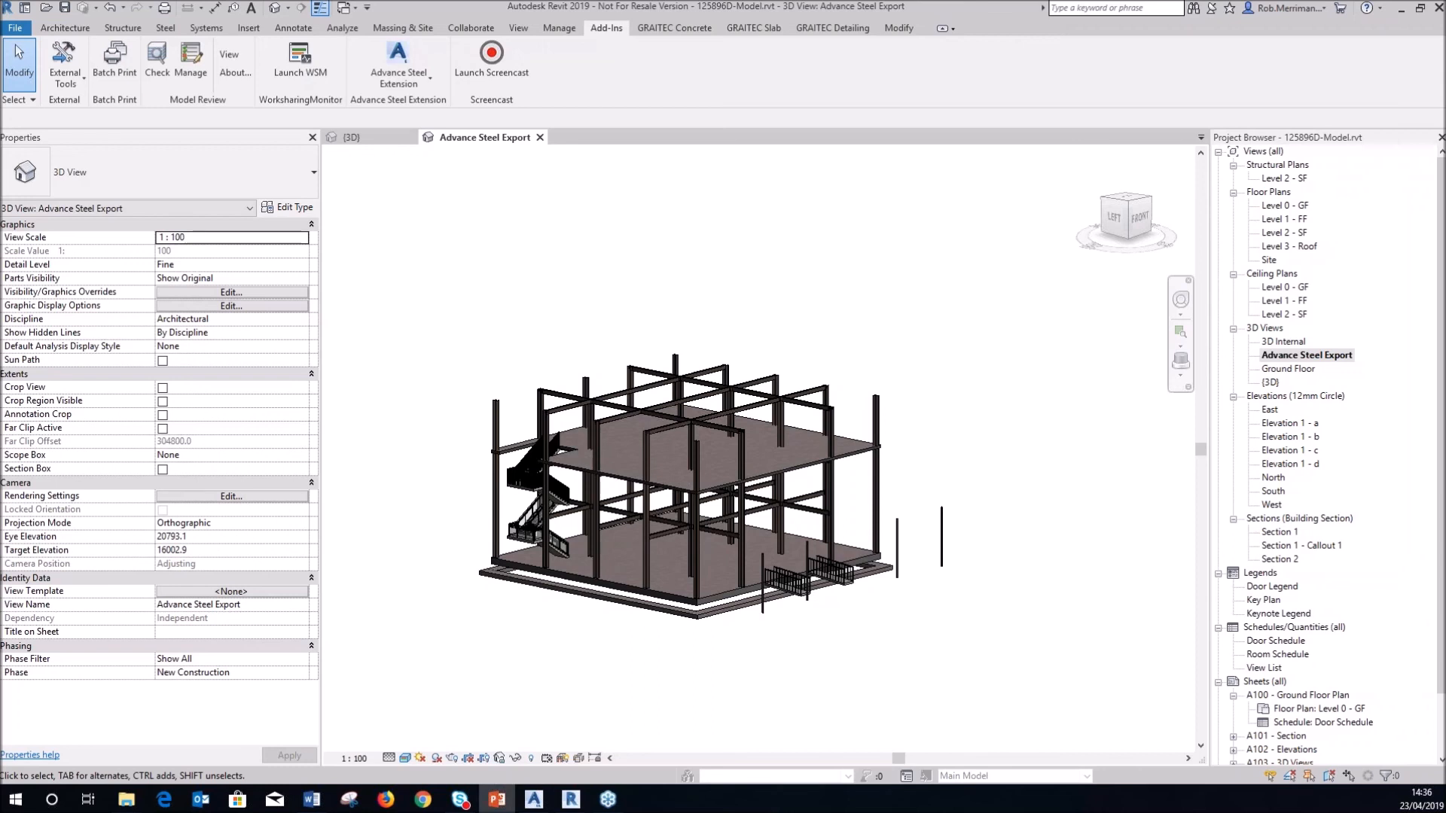
{"action": "key", "text": "F5"}
{"action": "key", "text": "Right"}
{"action": "key", "text": "Right"}
{"action": "key", "text": "Right"}
{"action": "key", "text": "Right"}
{"action": "key", "text": "Right"}
{"action": "key", "text": "Right"}
{"action": "key", "text": "Right"}
{"action": "key", "text": "Right"}
{"action": "key", "text": "Right"}
{"action": "key", "text": "Right"}
{"action": "key", "text": "Right"}
{"action": "key", "text": "Right"}
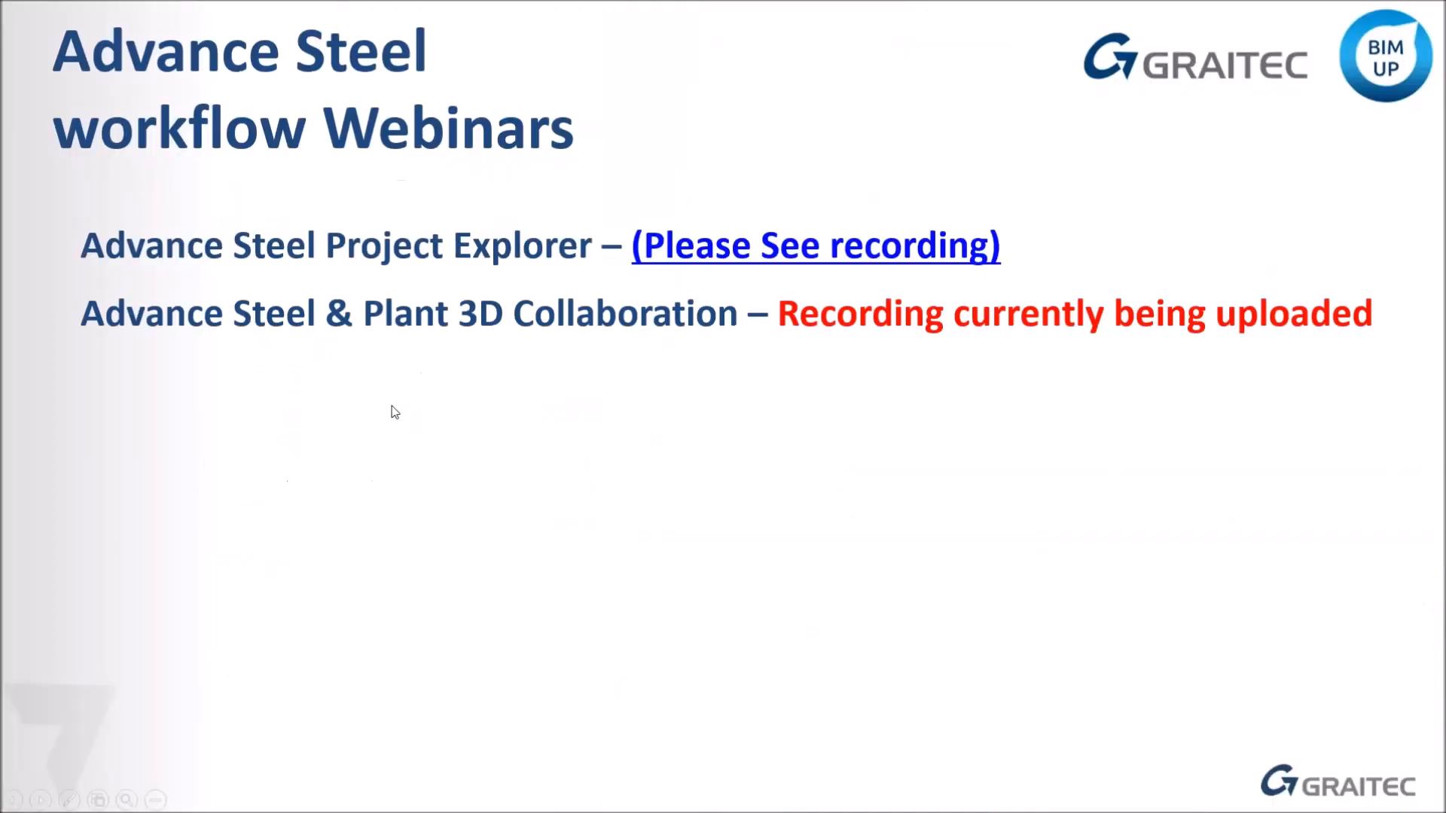
{"action": "key", "text": "Right"}
{"action": "key", "text": "Right"}
{"action": "key", "text": "Right"}
{"action": "key", "text": "Right"}
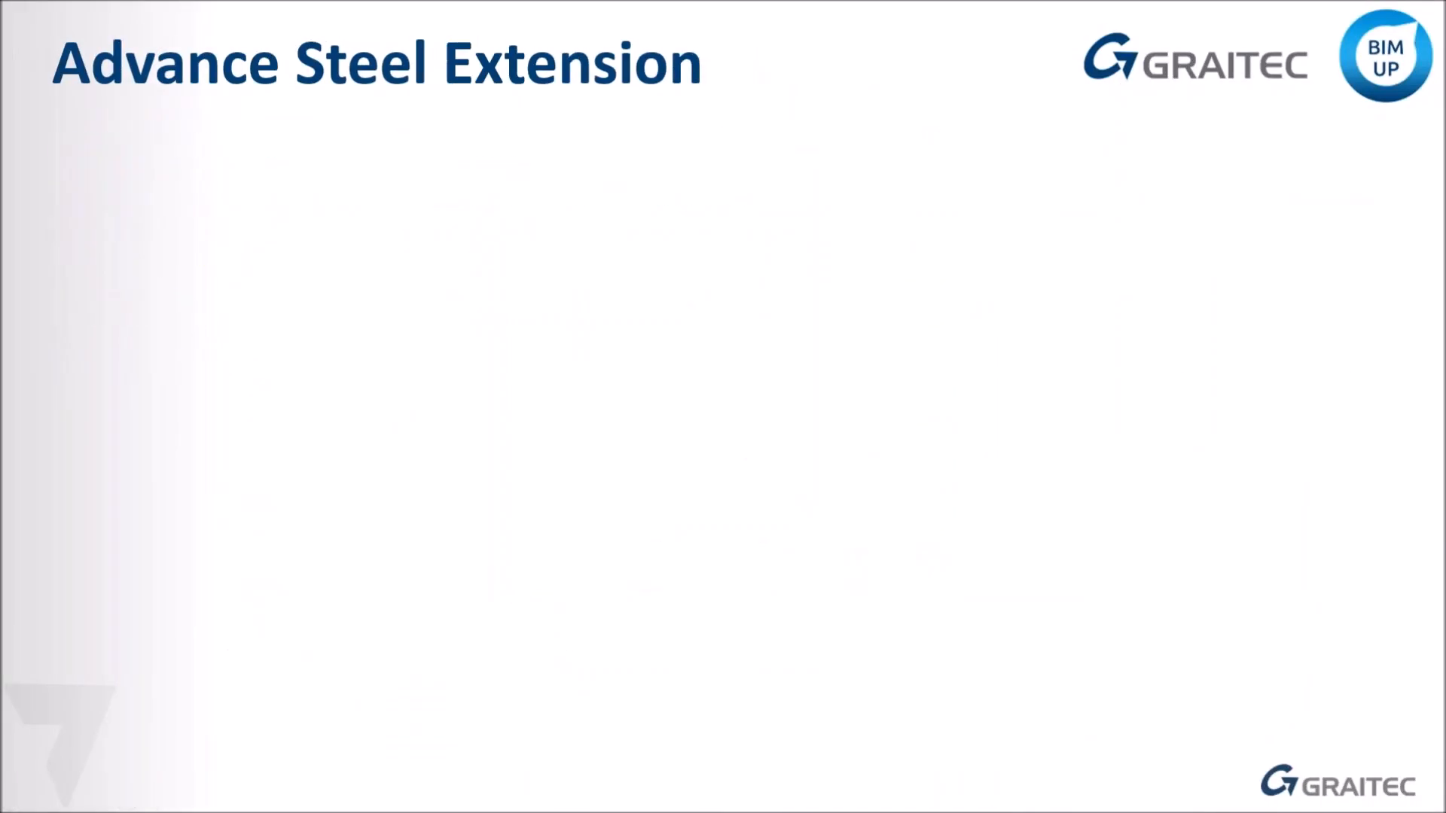
{"action": "key", "text": "Right"}
{"action": "key", "text": "Right"}
{"action": "key", "text": "Right"}
{"action": "key", "text": "Right"}
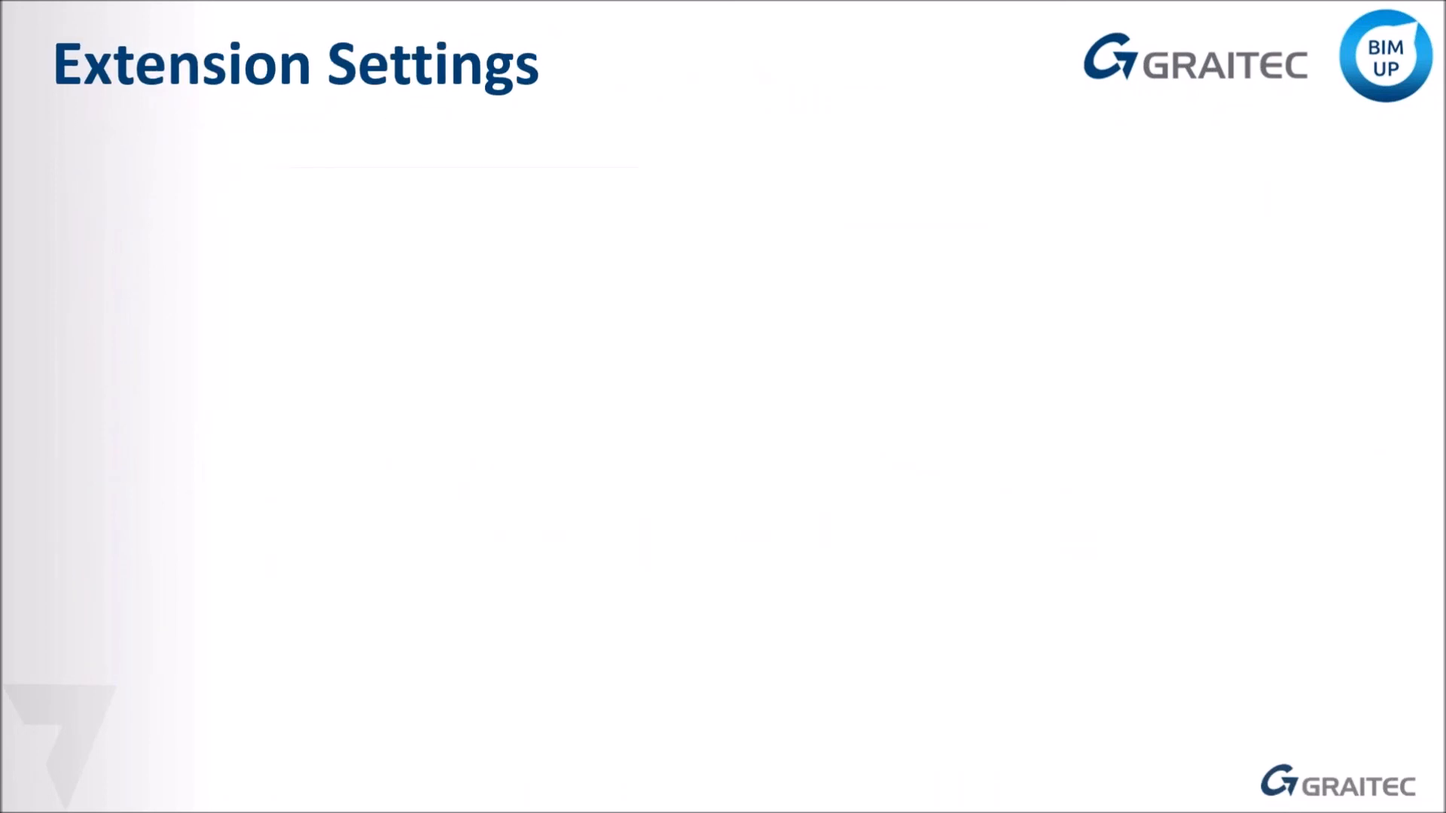
{"action": "key", "text": "Right"}
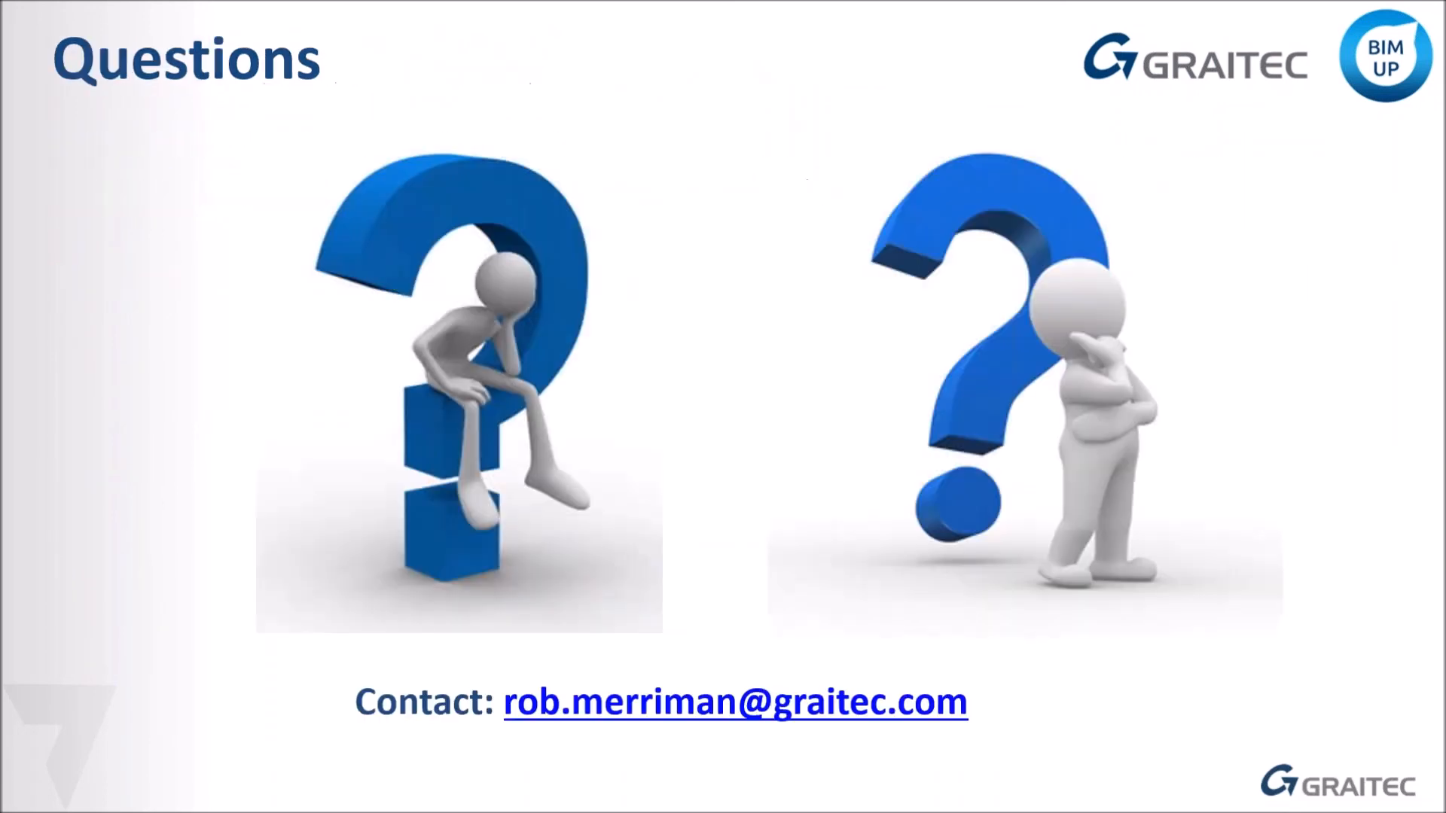